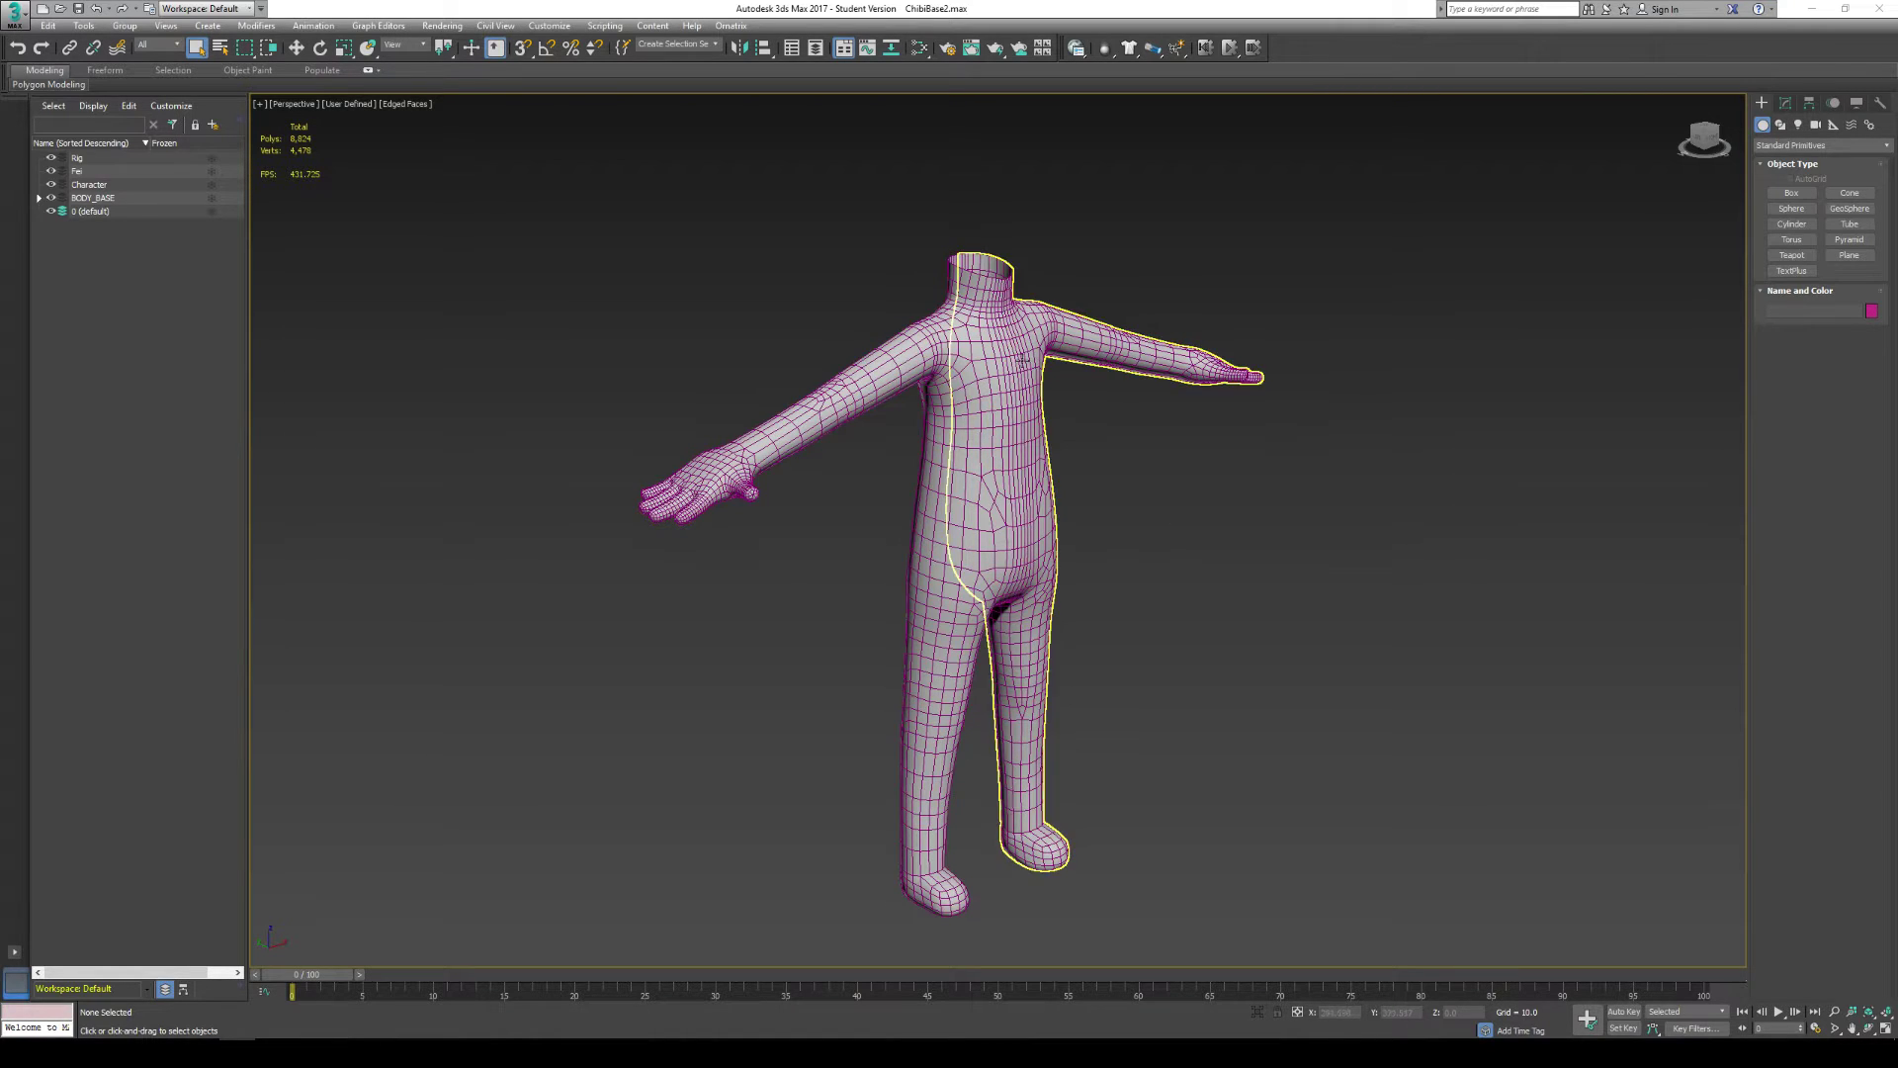
Step: Toggle TurboSmooth on the Char_Mouth001 body half to compare the smoothed and base meshes
middle_click_drag(1024, 359, 929, 370, "alt")
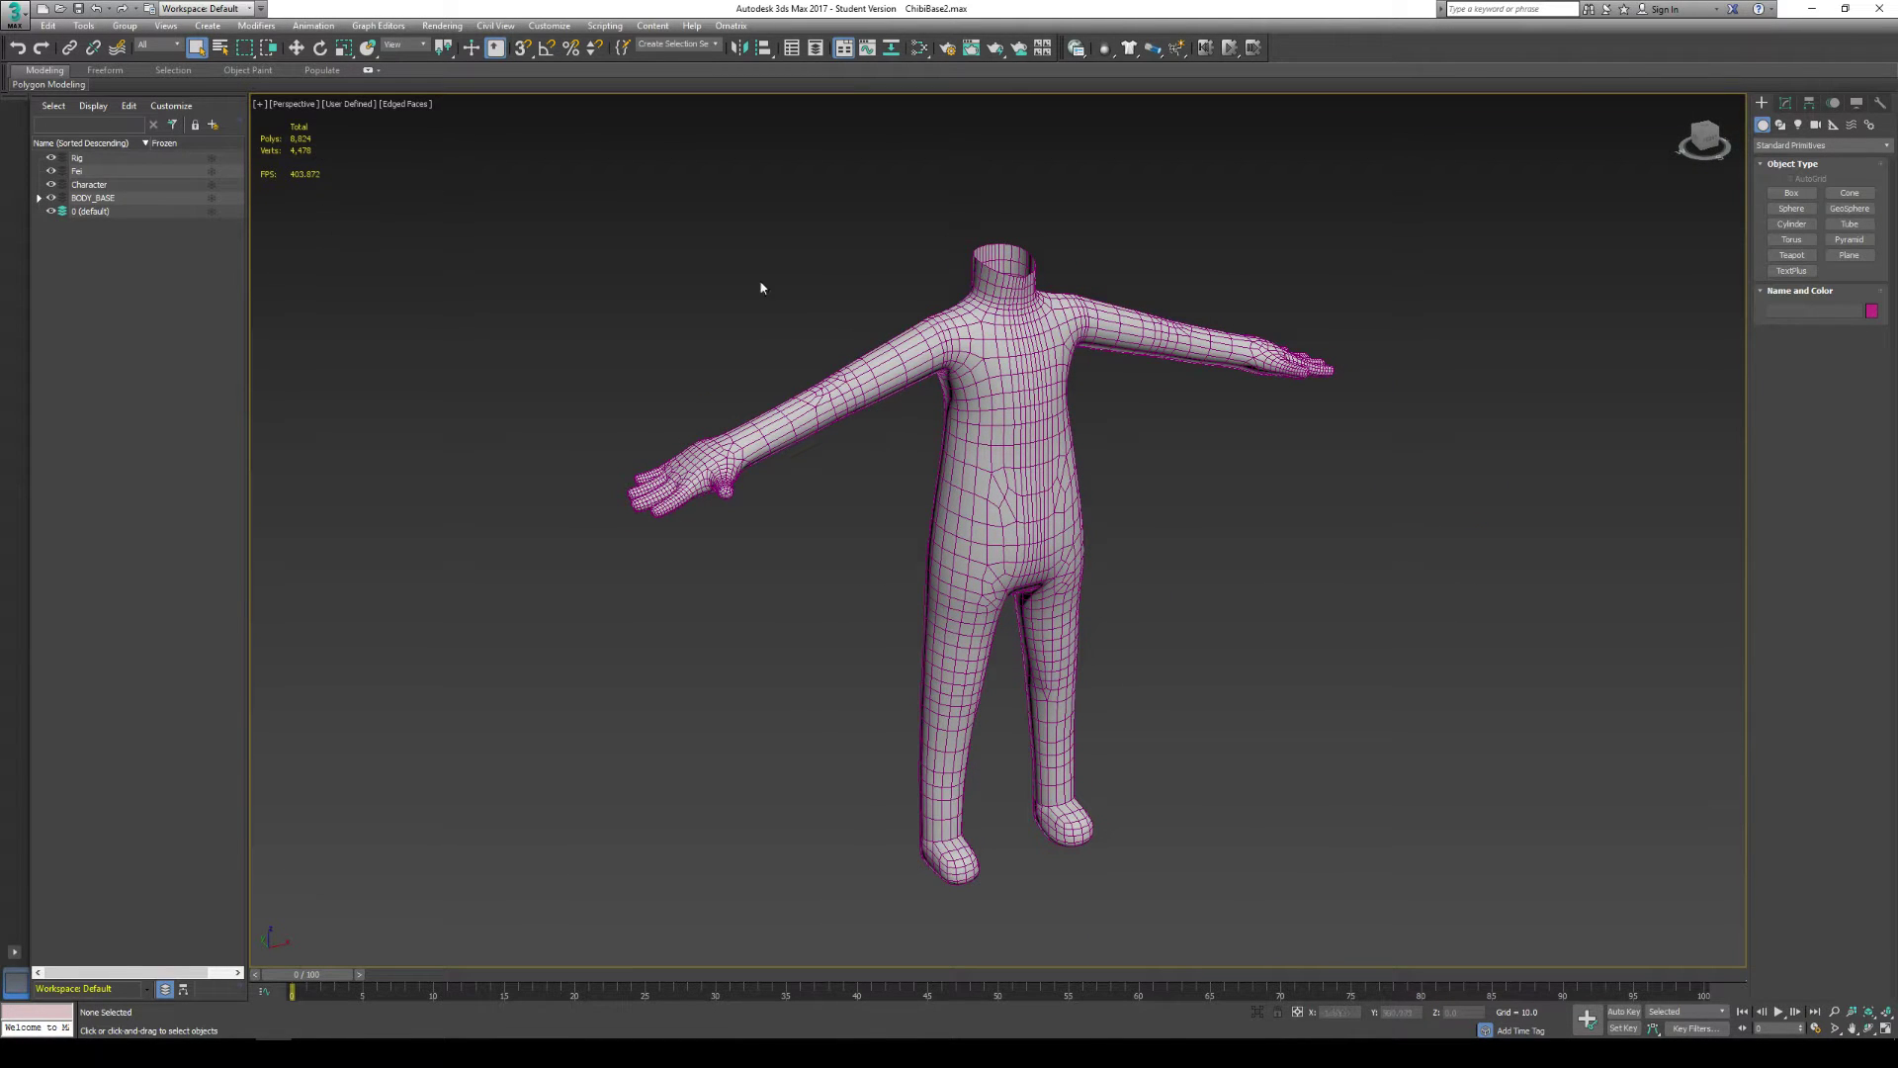
left_click(916, 346)
left_click(1771, 105)
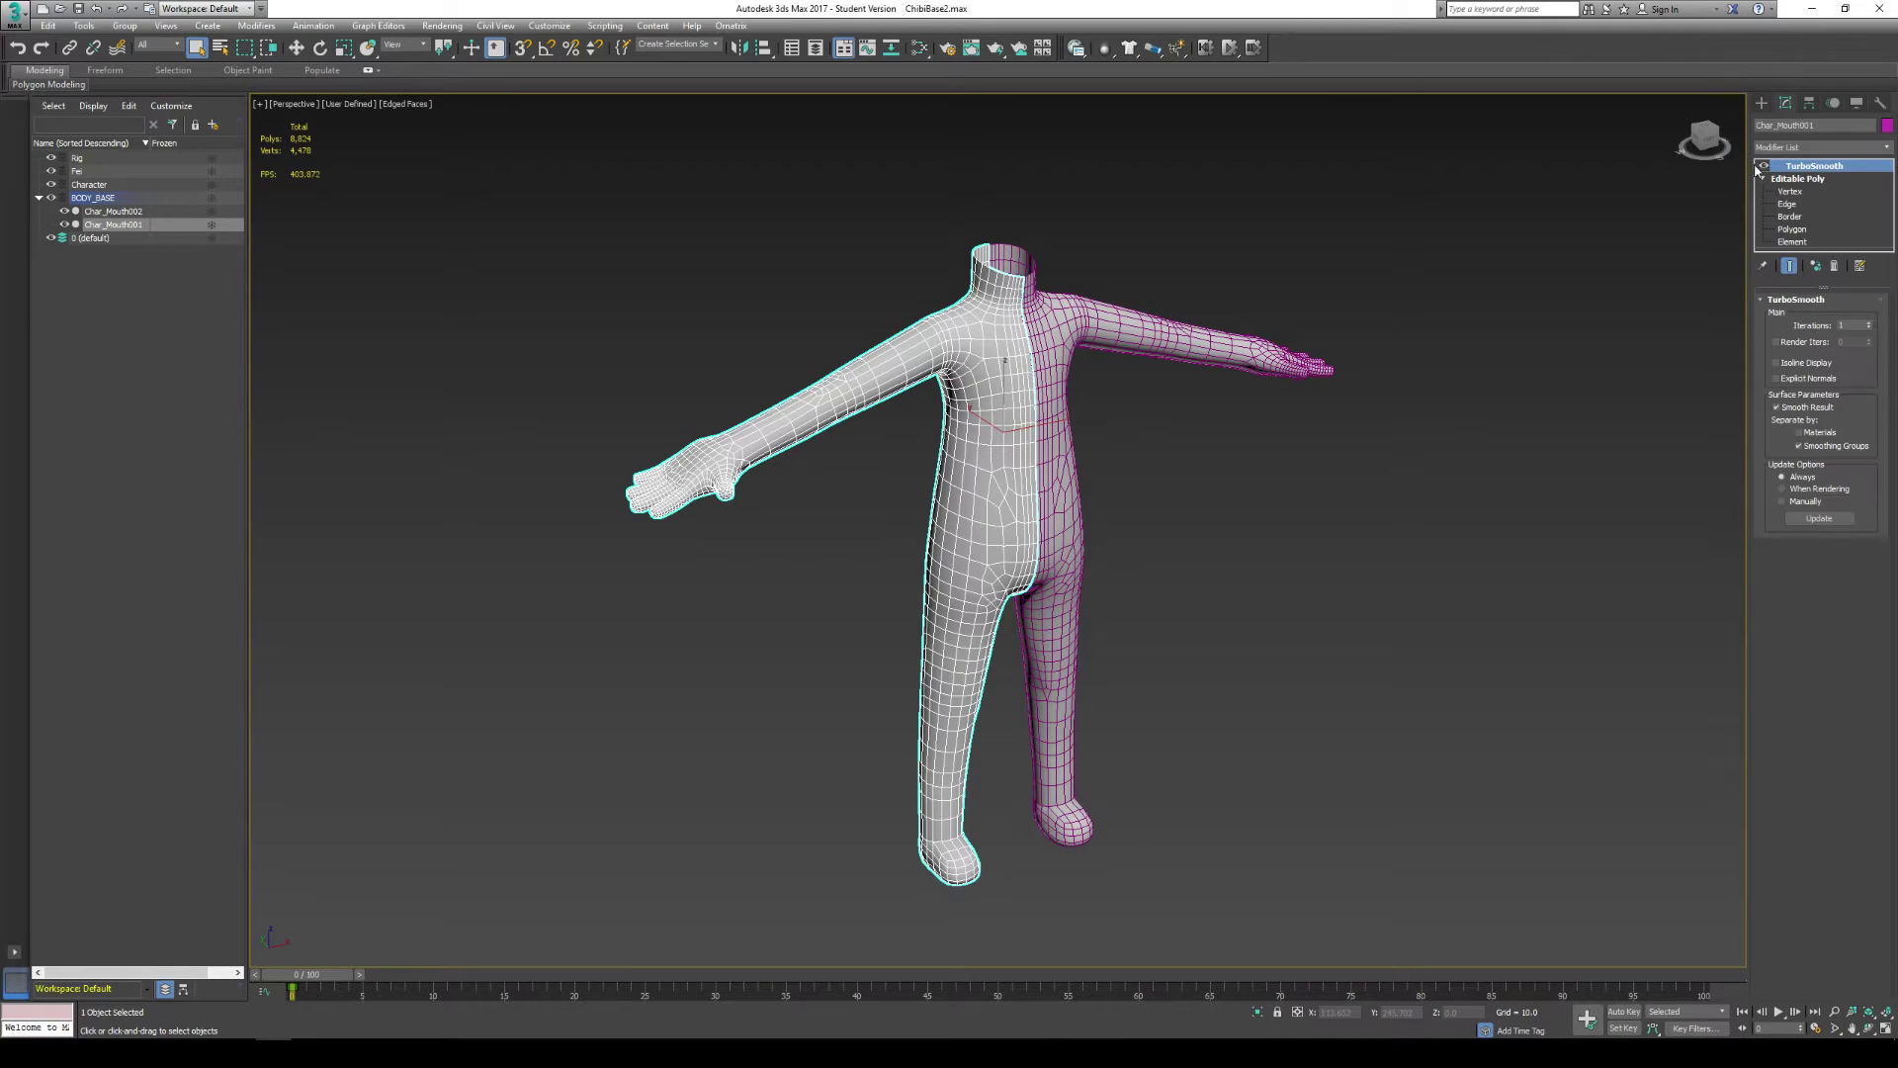
left_click(1762, 168)
left_click(1763, 168)
left_click(1763, 168)
left_click(1763, 168)
left_click(1763, 168)
middle_click_drag(1067, 336, 1085, 404)
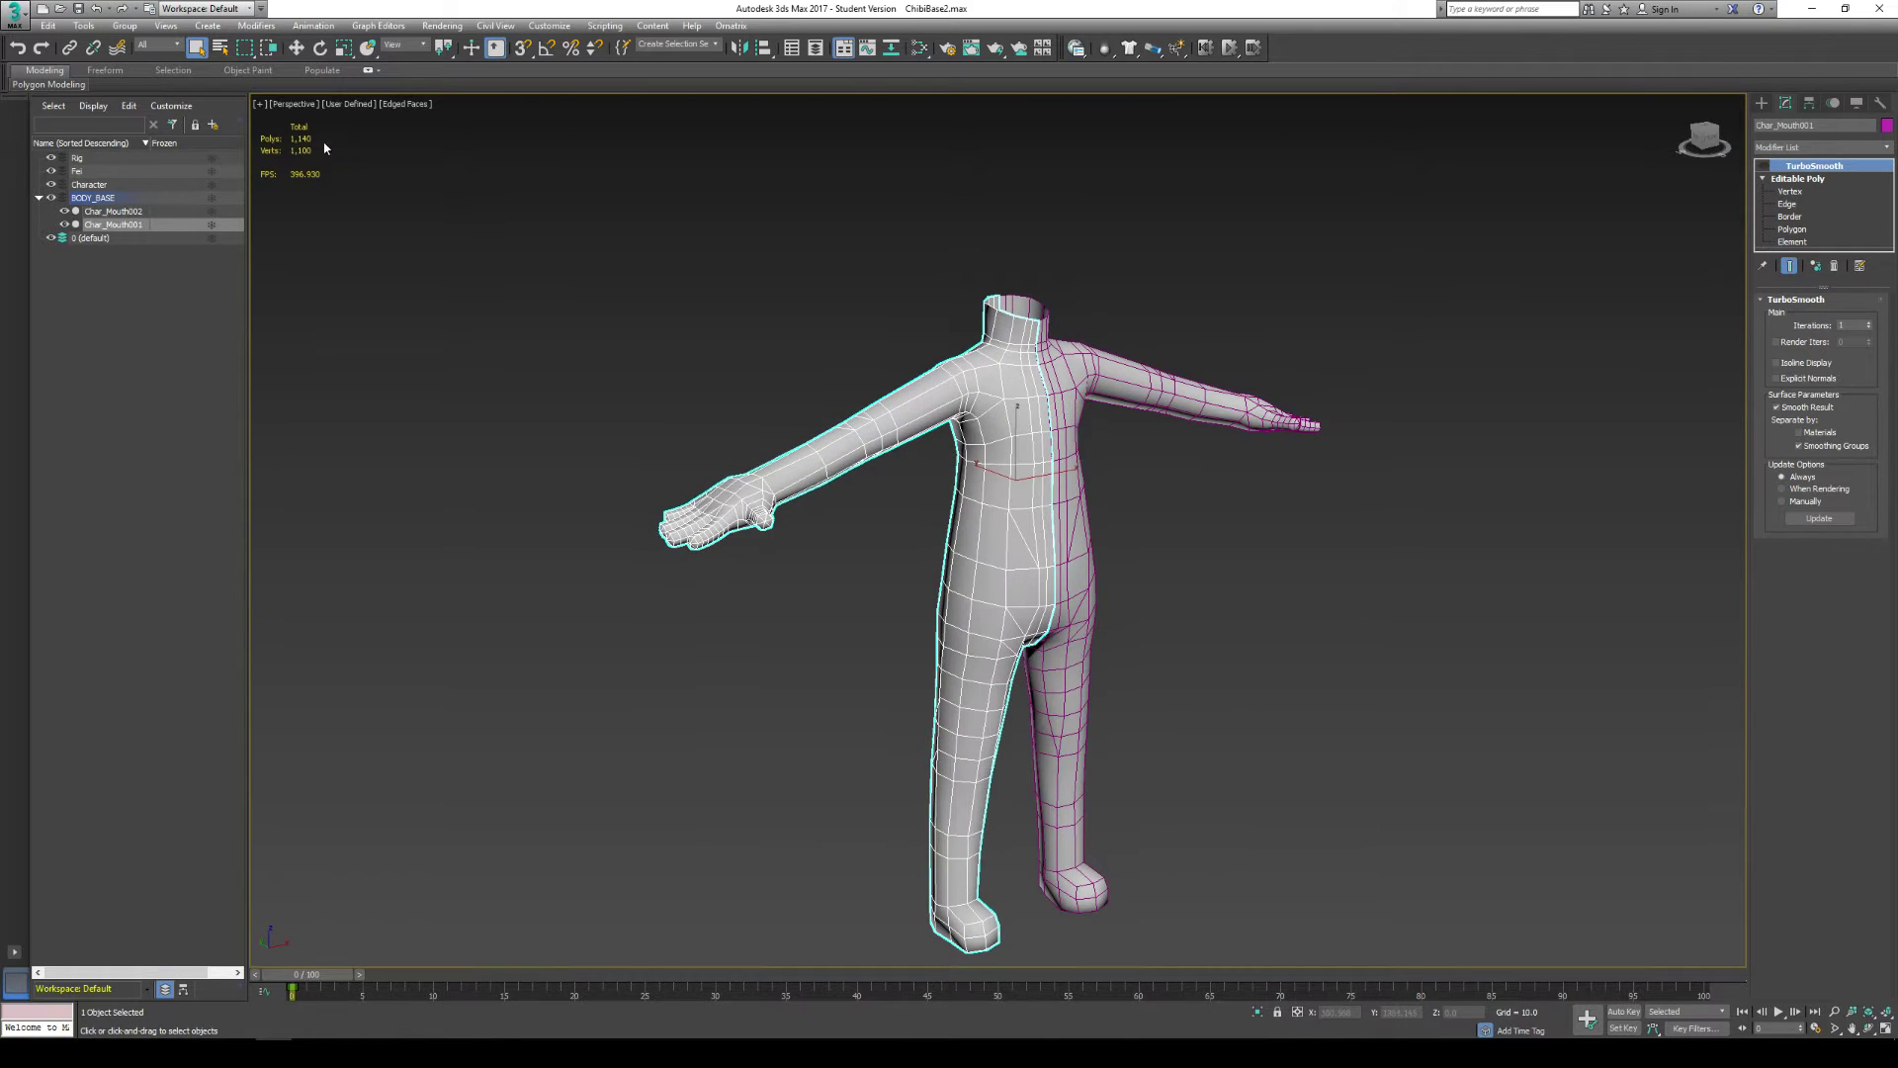
middle_click_drag(881, 251, 1107, 376, "alt")
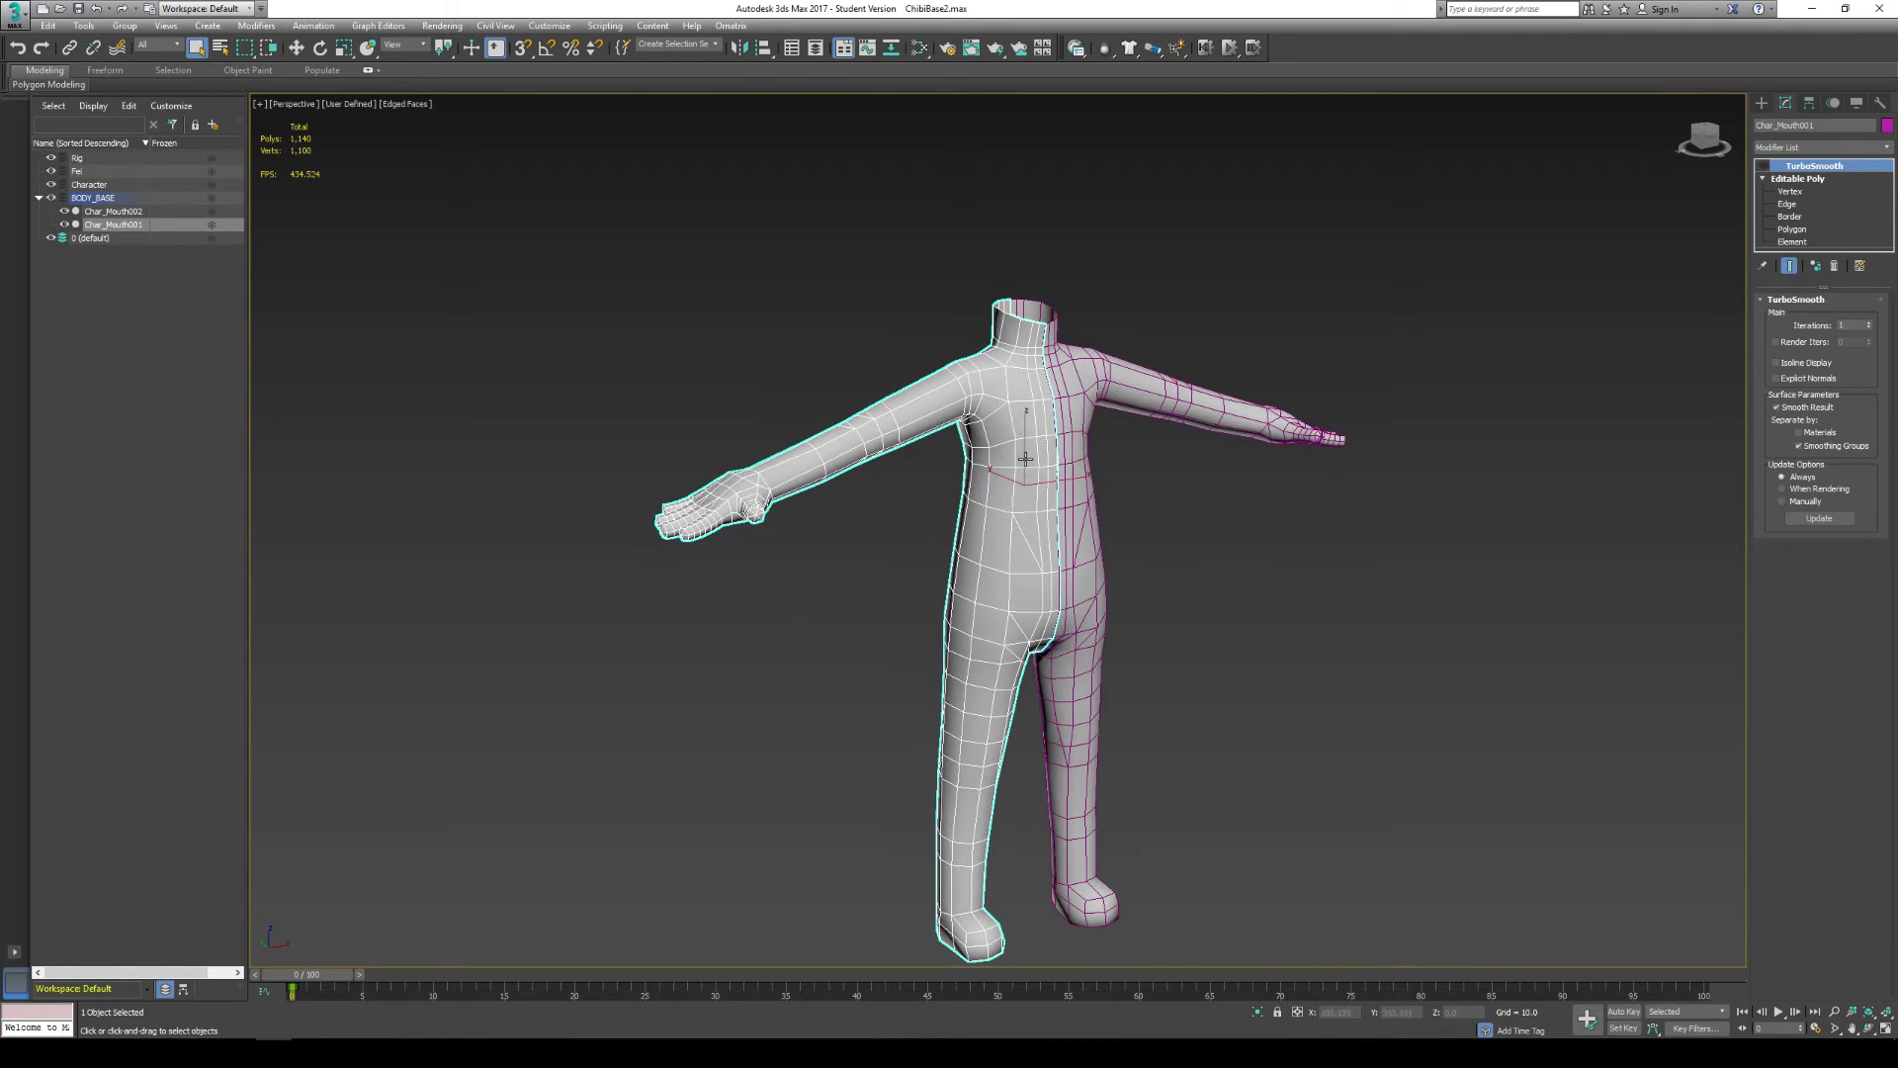
Step: Delete the TurboSmooth modifier from the body mesh and clear the selection
left_click(1219, 518)
left_click(1042, 453)
right_click(1814, 165)
left_click(1817, 195)
left_click(1487, 487)
middle_click_drag(996, 424, 1055, 341)
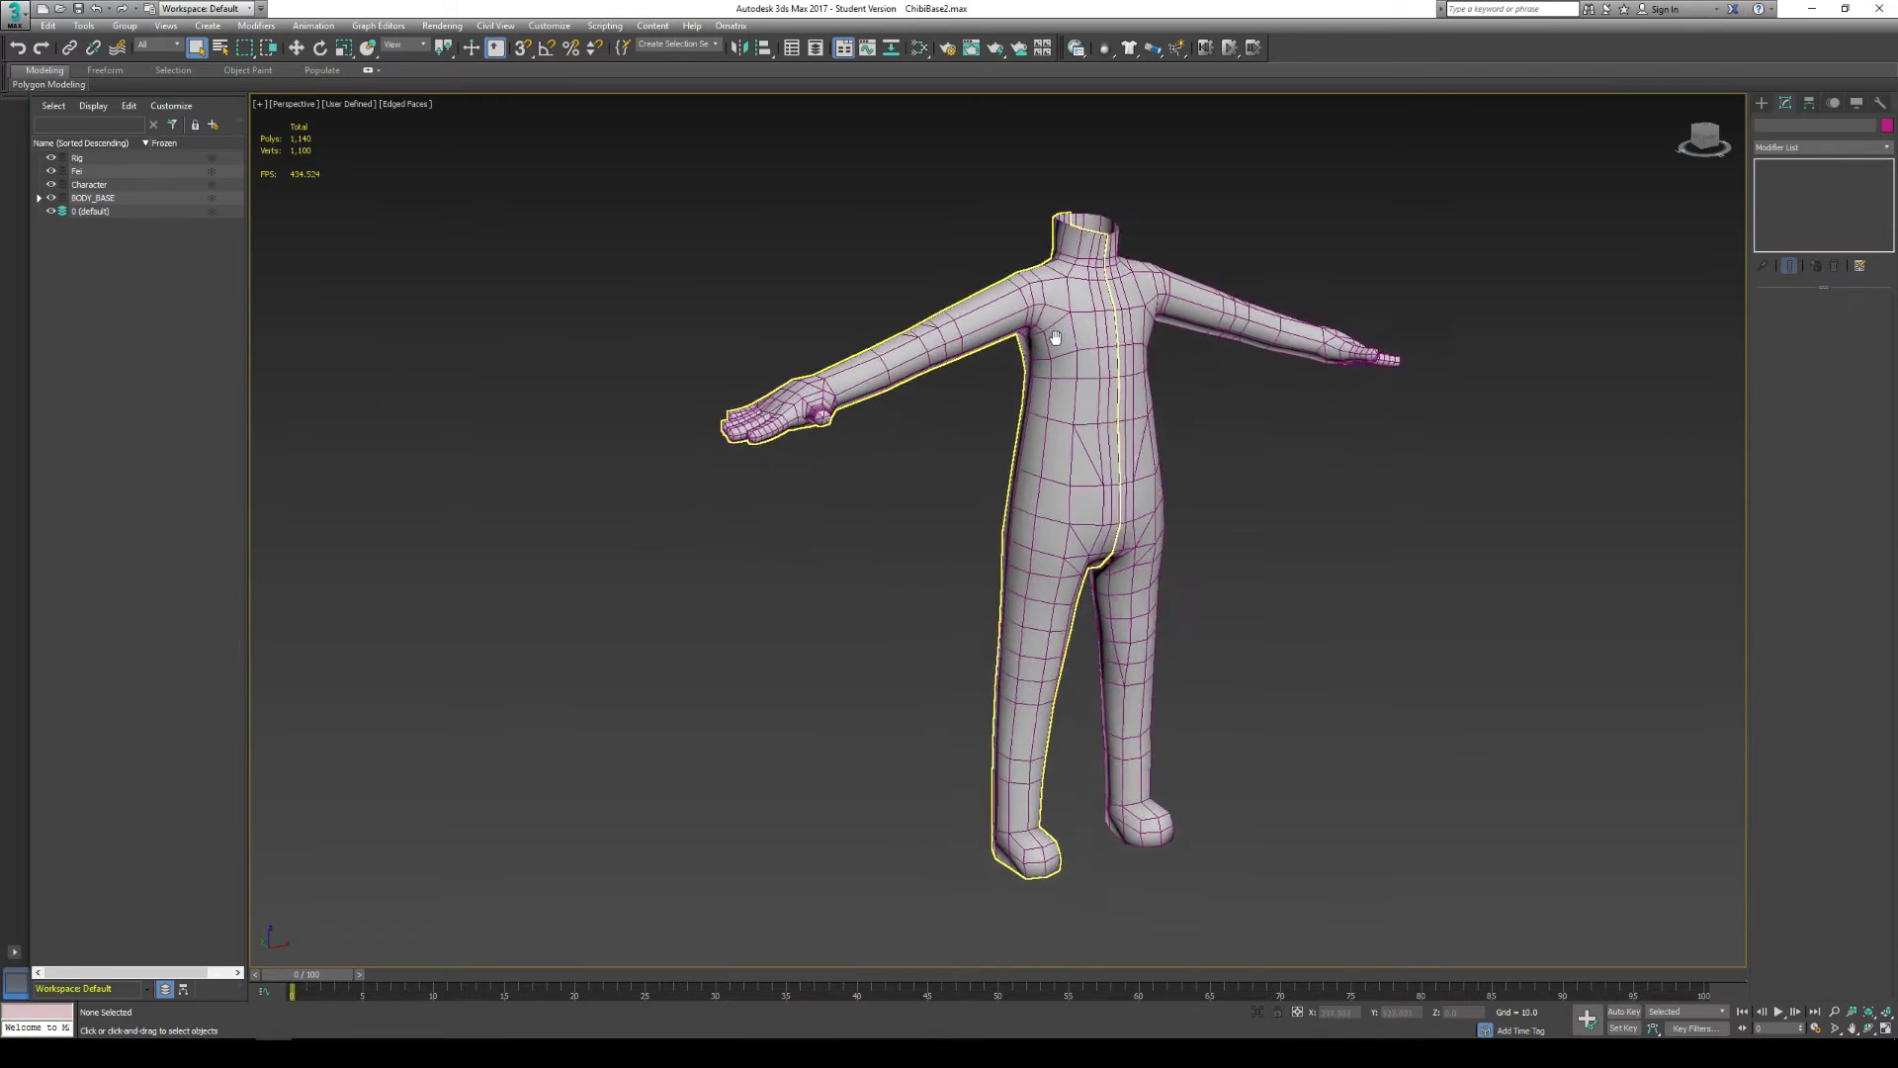
scroll(1055, 344, "up", 5)
scroll(1006, 379, "down", 6)
Step: Compare the Standard and Performance viewport presets, leaving the perspective view on Standard
left_click(1045, 353)
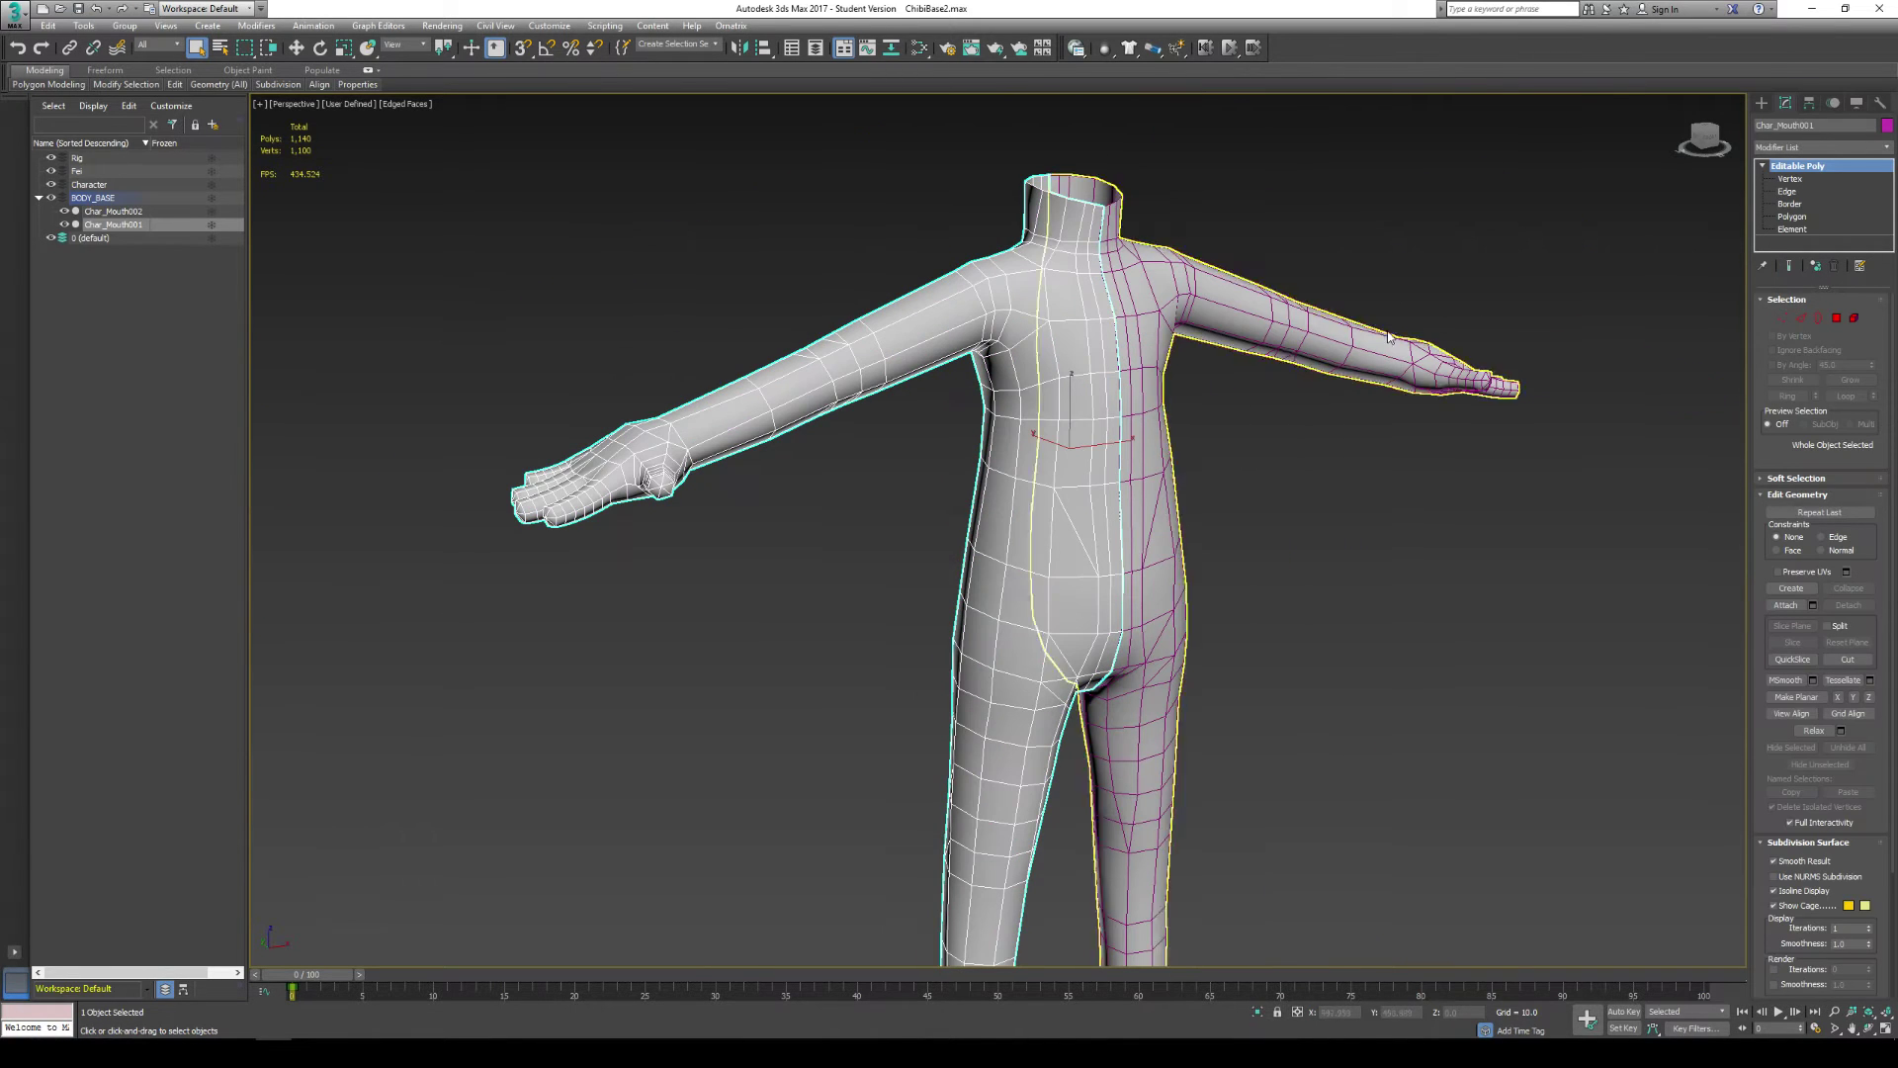
left_click(348, 104)
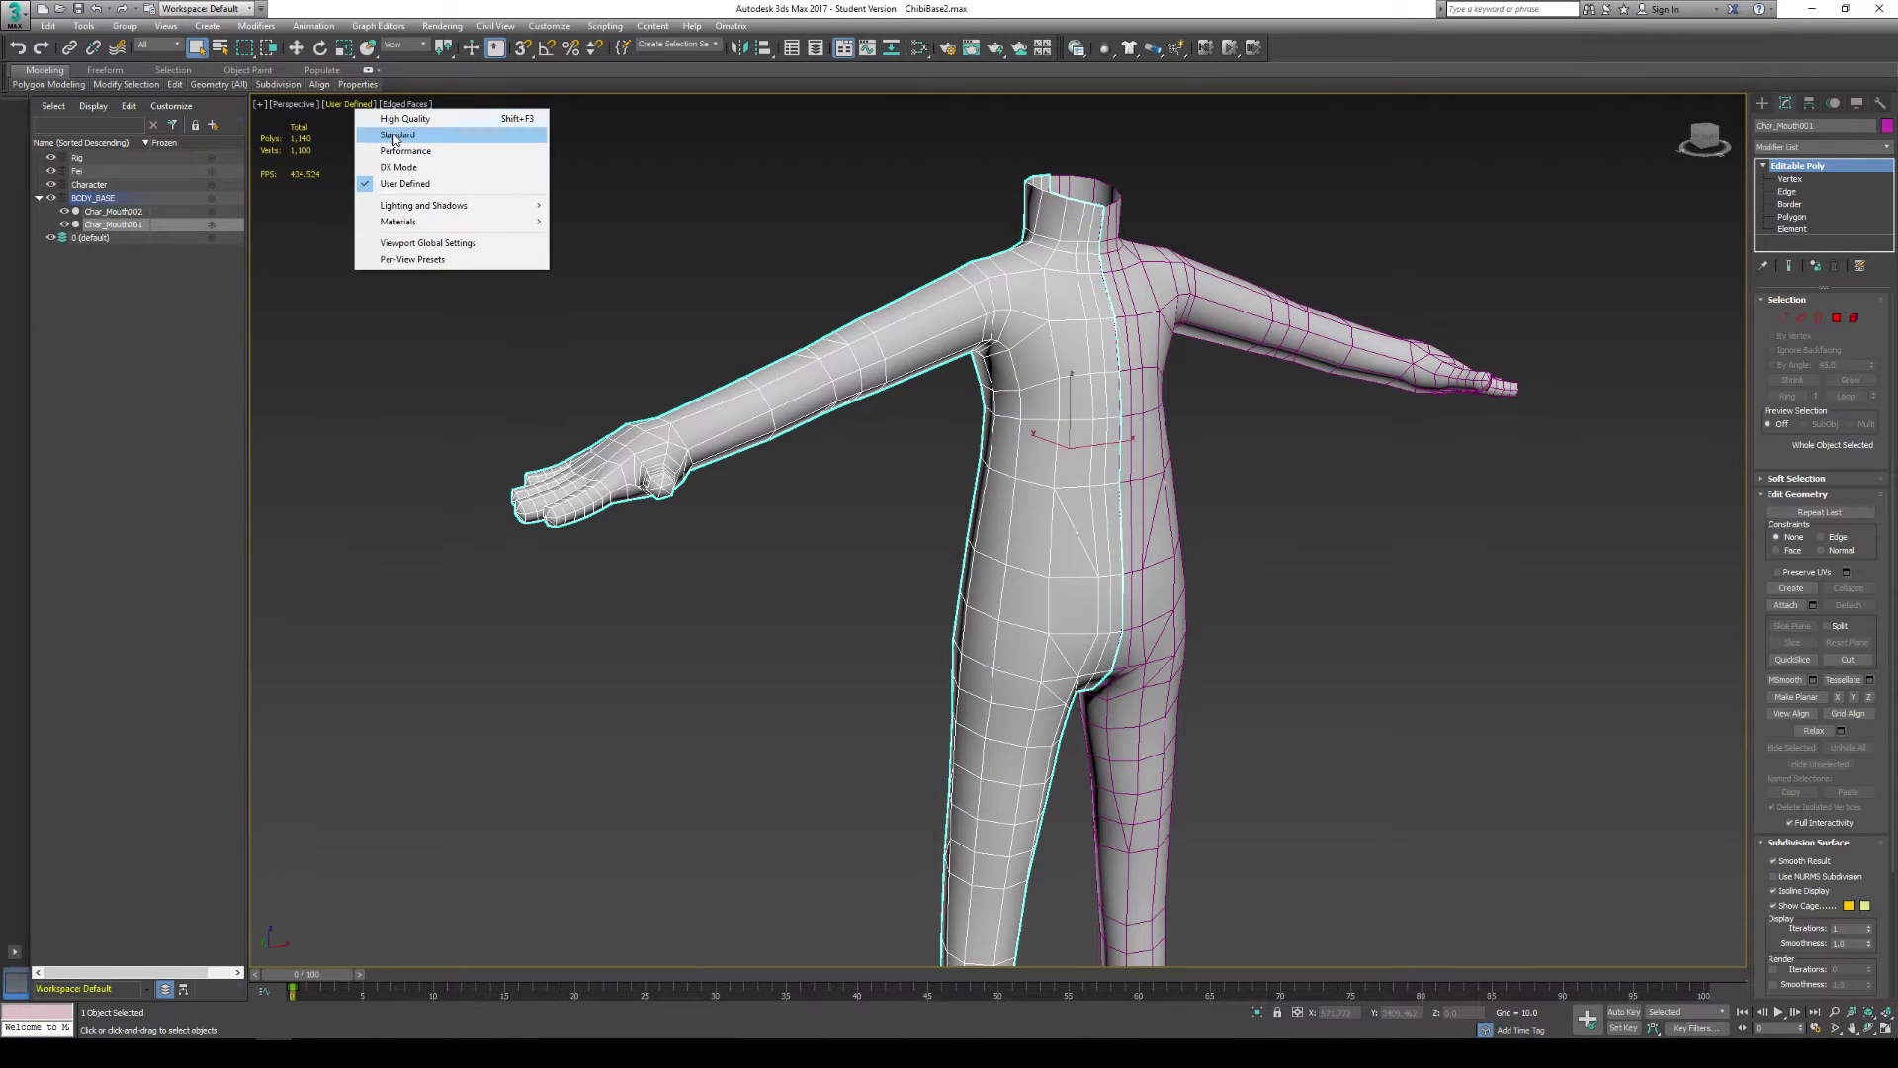
left_click(395, 140)
left_click(343, 103)
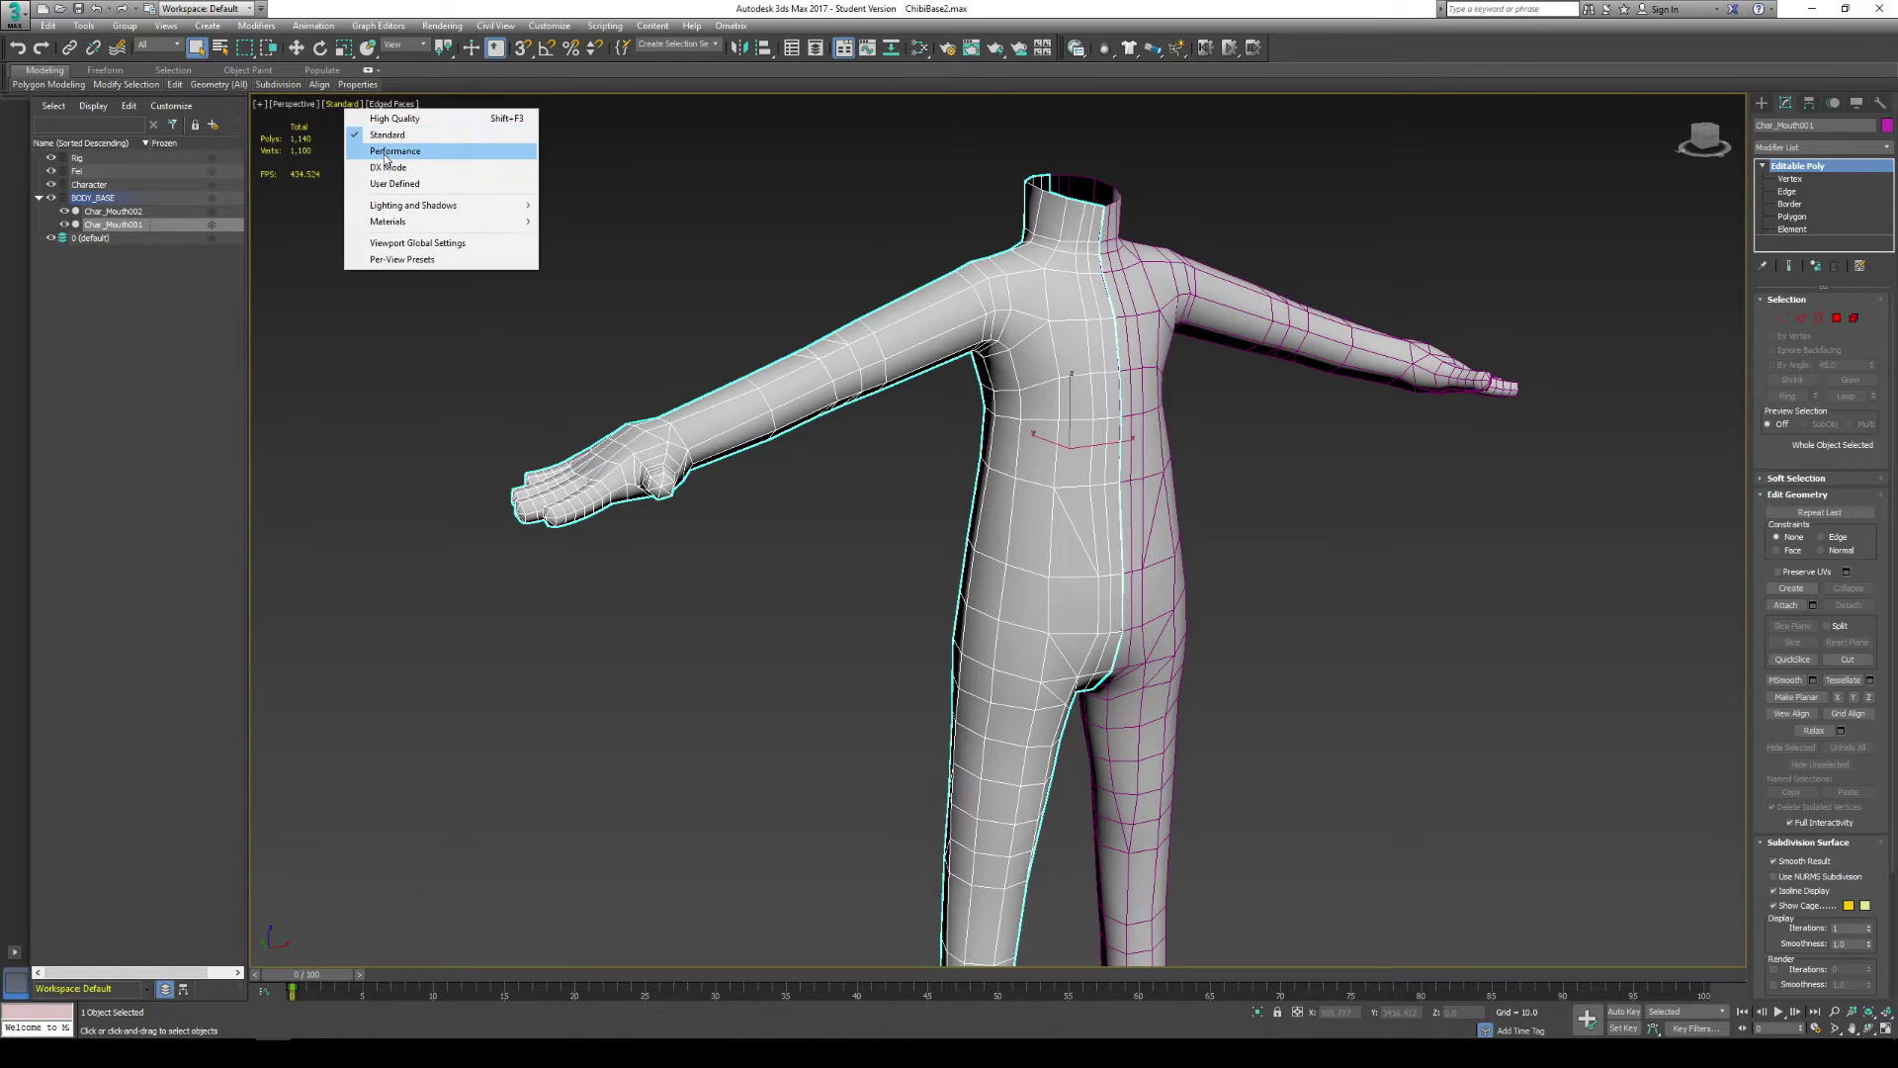
left_click(387, 151)
left_click(354, 129)
left_click(348, 105)
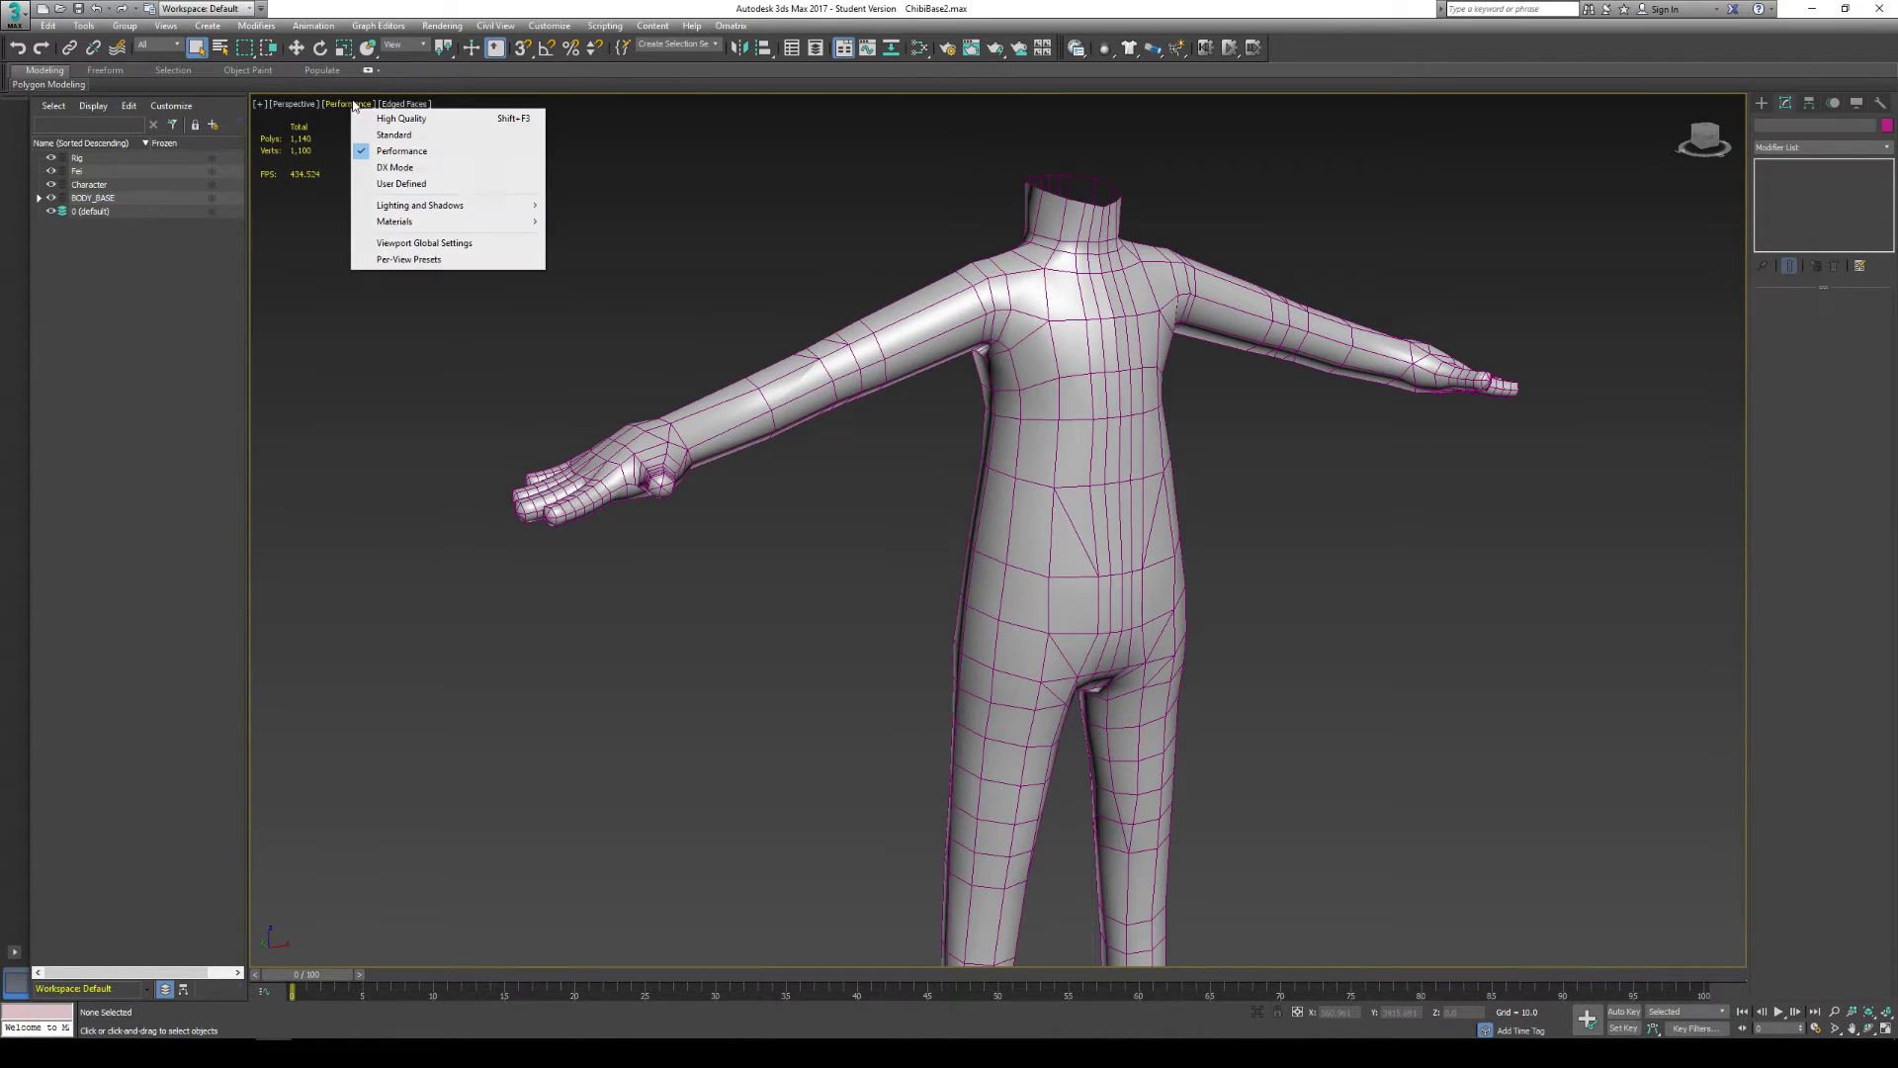
left_click(396, 139)
Step: Set the perspective view's shading to Flat Color while keeping the edged faces
left_click(391, 104)
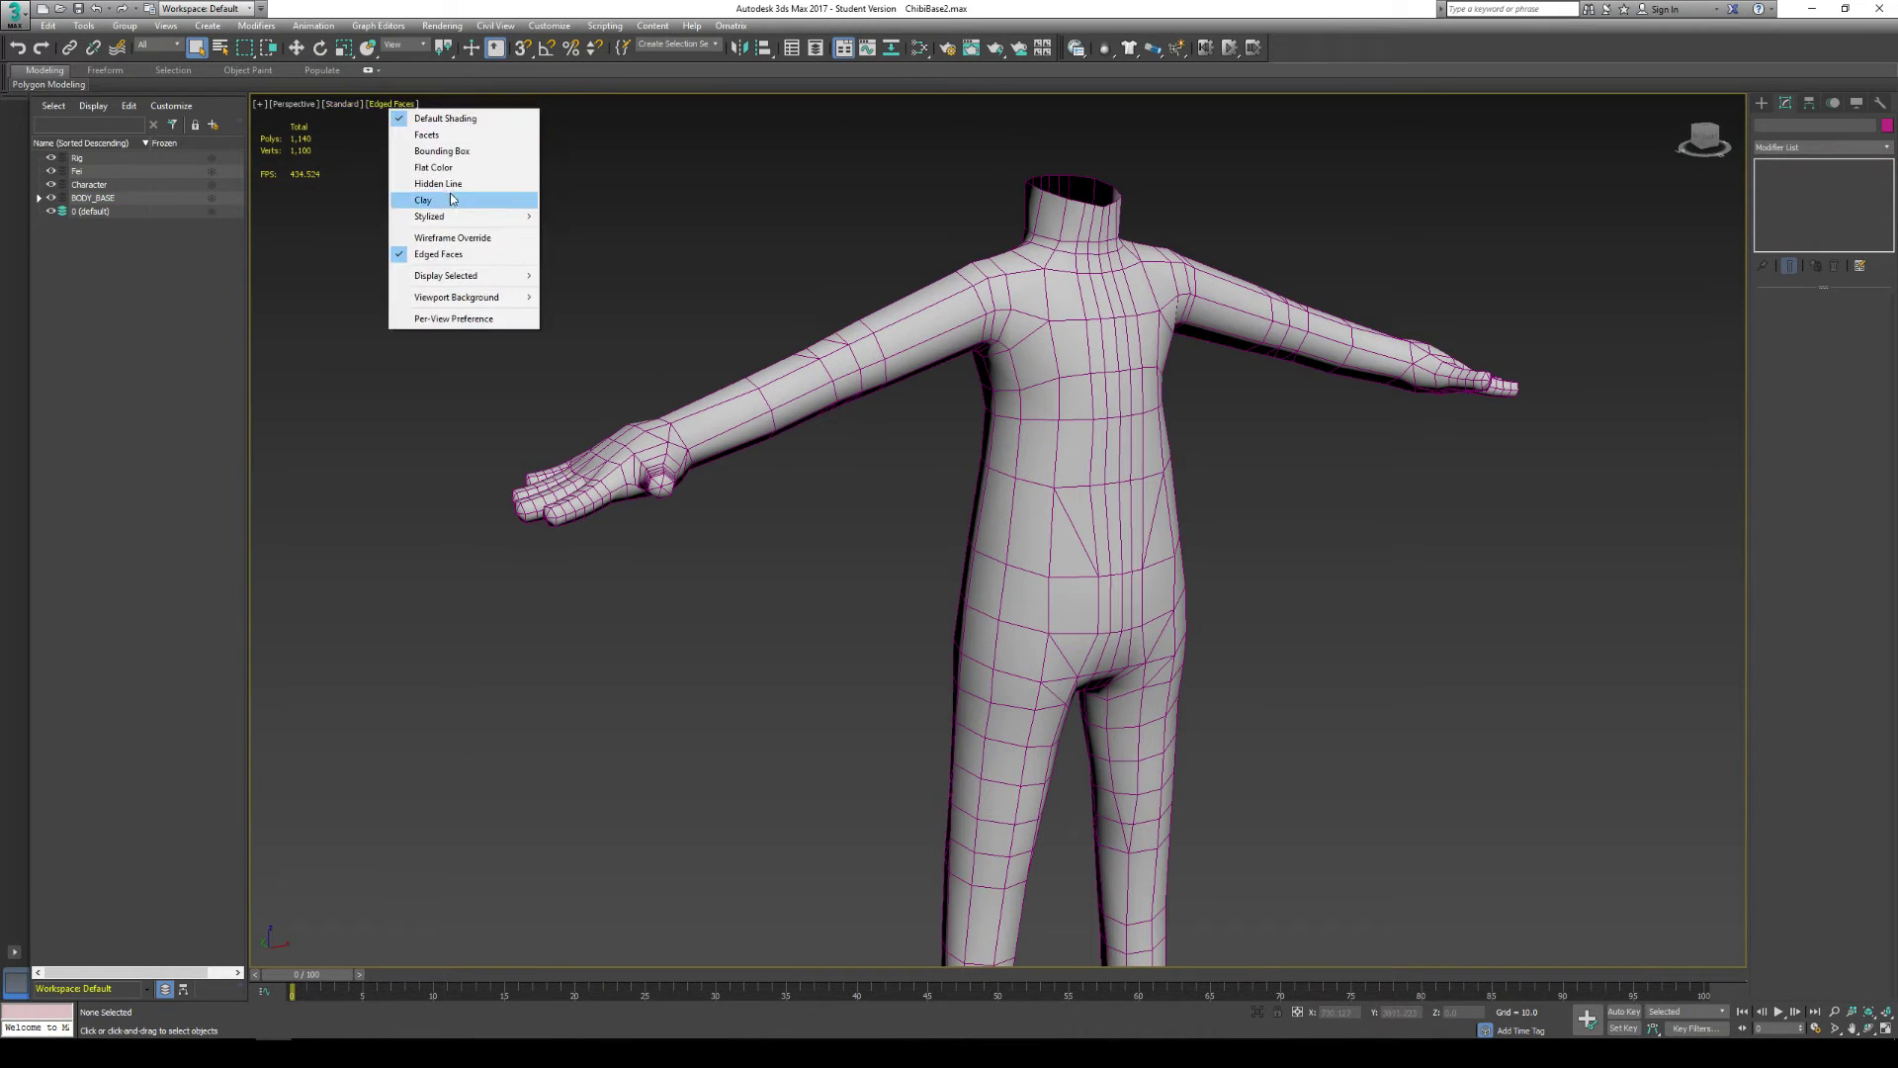
left_click(410, 200)
middle_click_drag(1012, 517, 943, 357)
middle_click_drag(1441, 411, 1381, 430, "alt")
scroll(1381, 430, "down", 3)
middle_click_drag(1229, 445, 1186, 415, "alt")
key("w")
left_click(991, 339)
middle_click_drag(992, 338, 1072, 357, "alt")
left_click(1072, 358)
right_click(1046, 364)
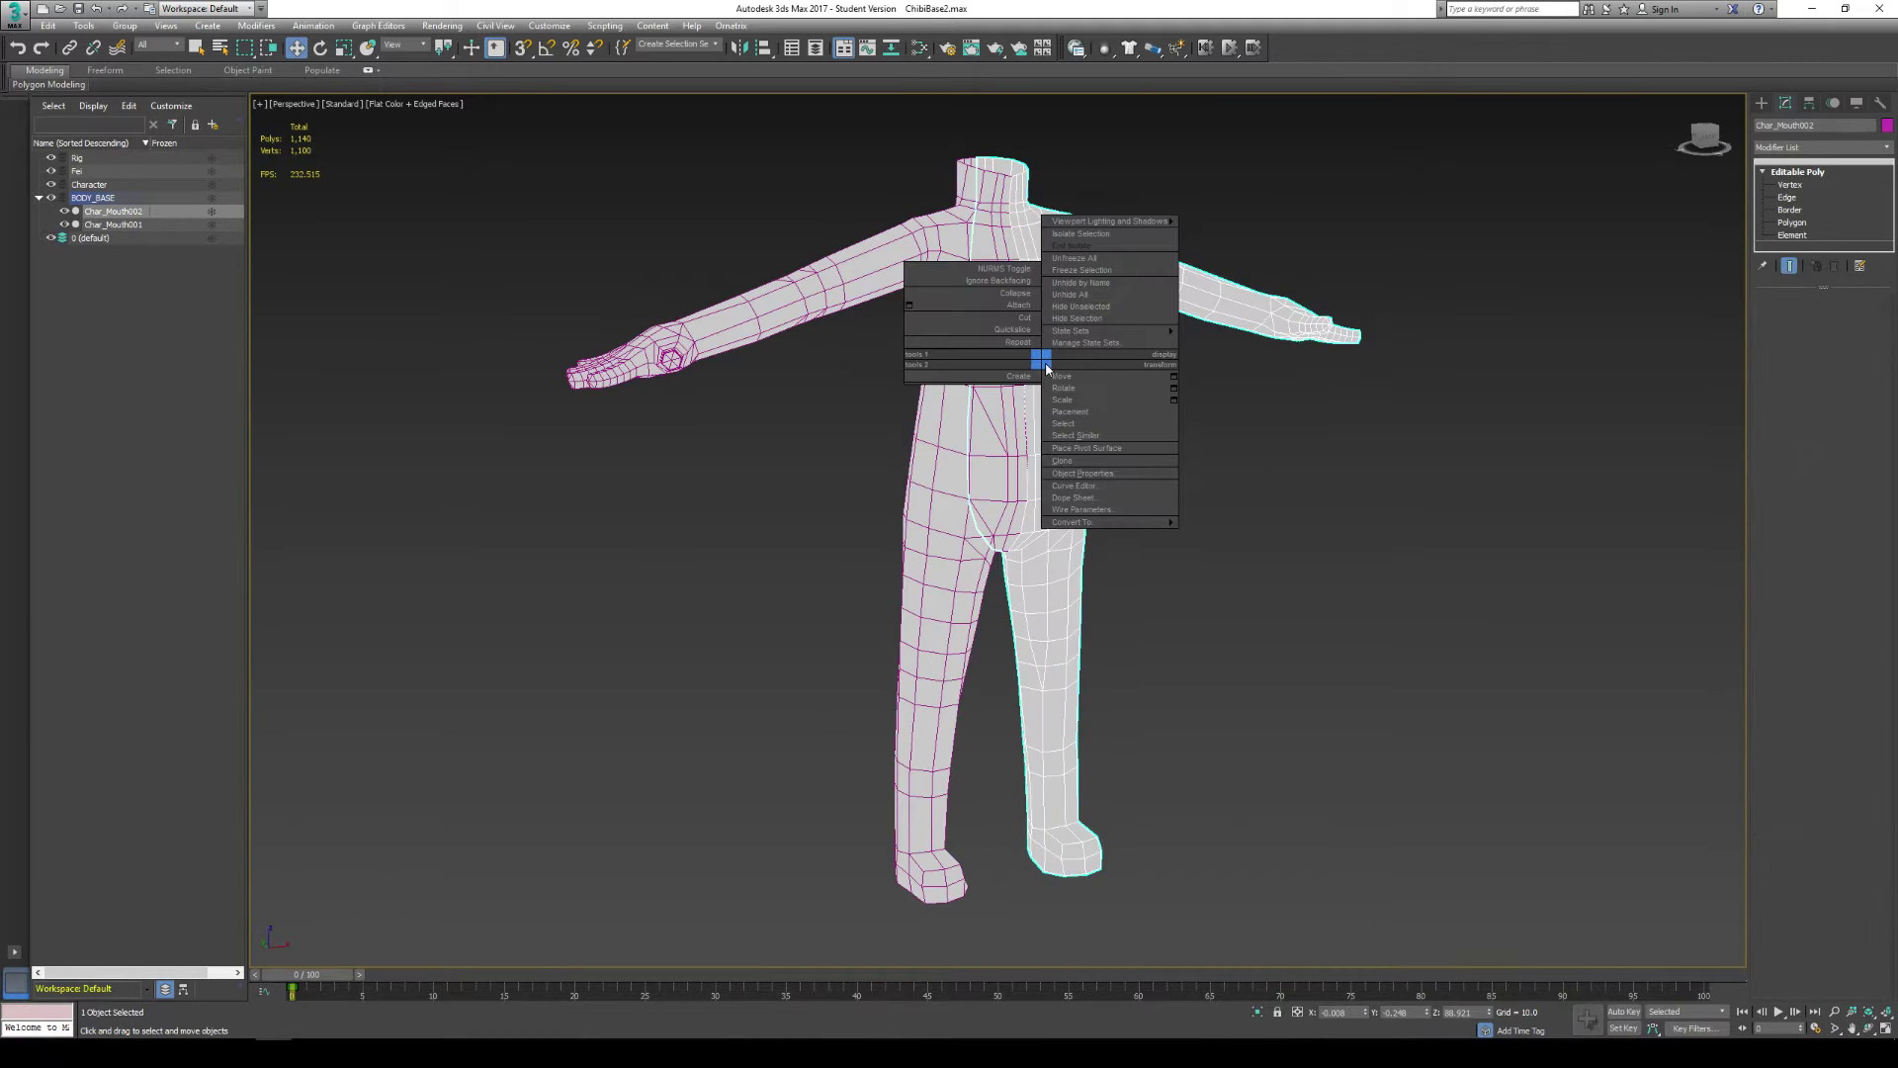
left_click(1076, 317)
key("ctrl+a")
middle_click_drag(1102, 309, 1152, 362)
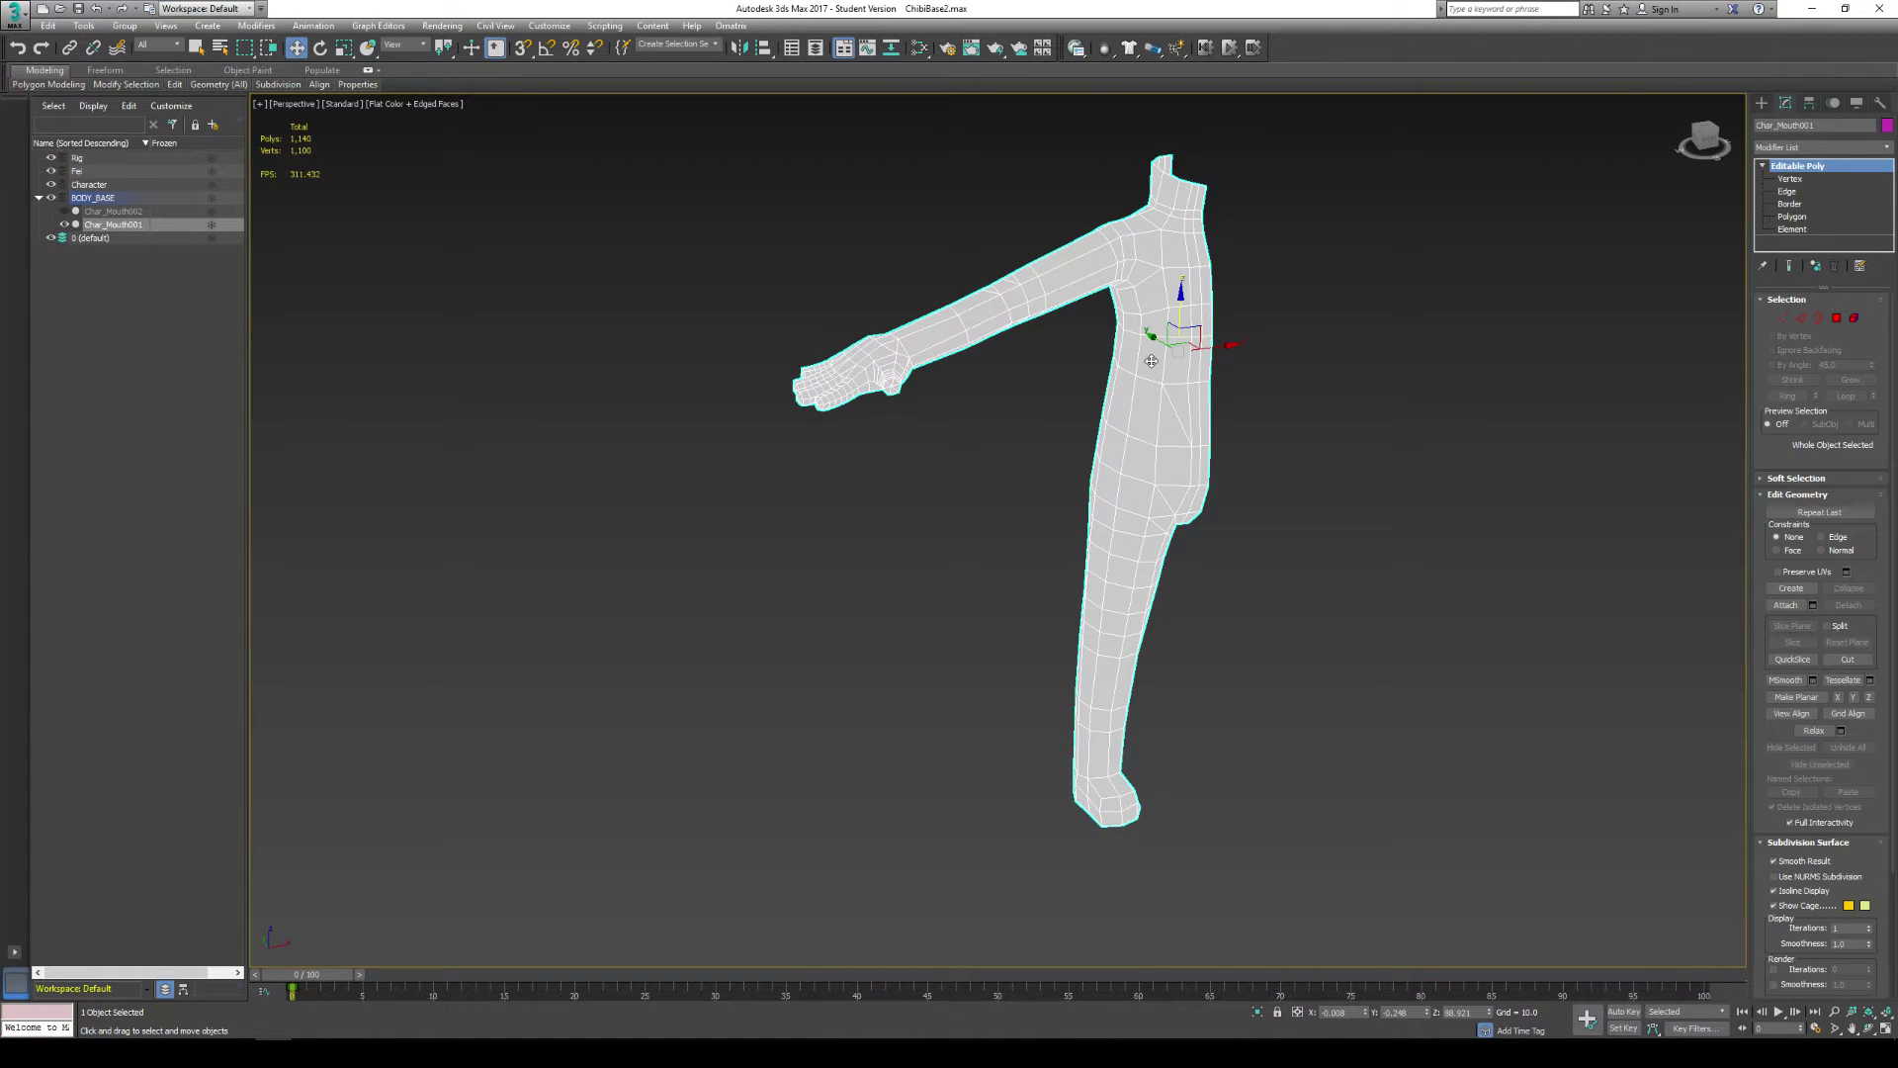
key("ctrl+z")
key("ctrl+z")
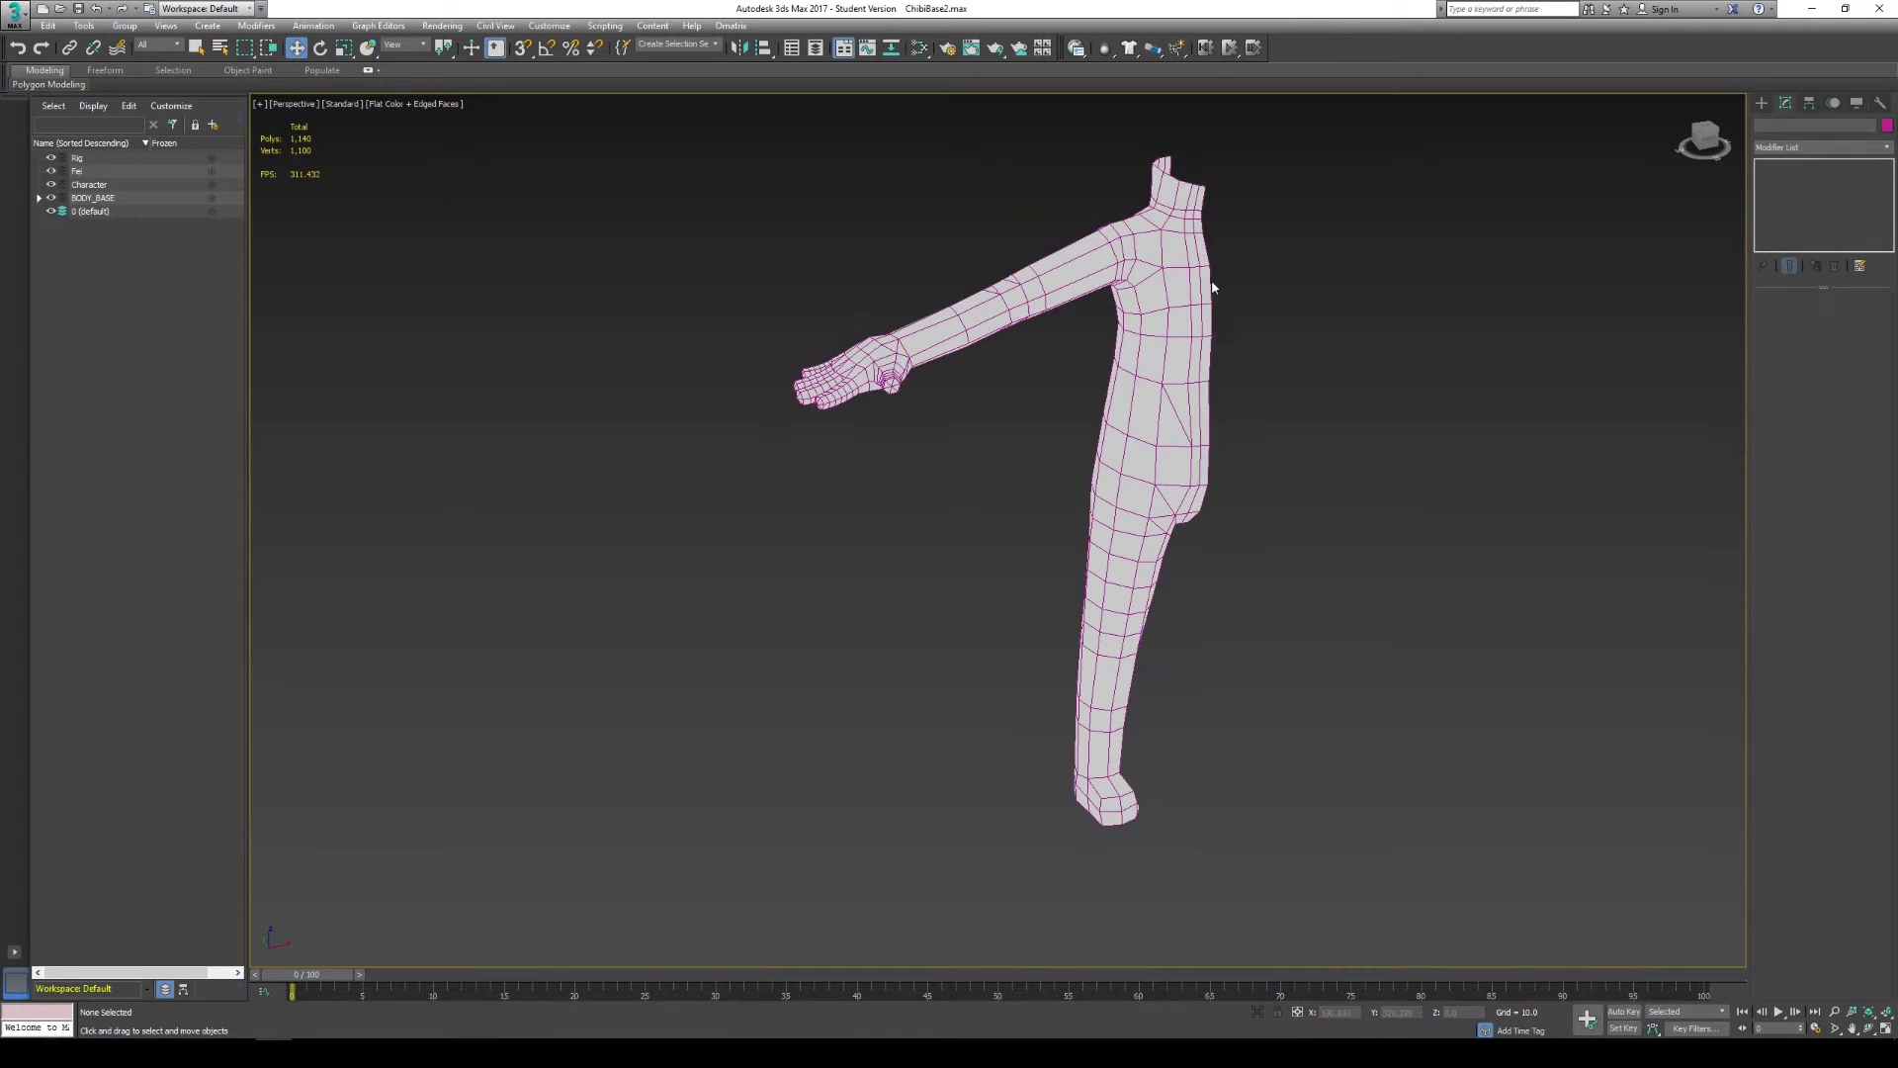
left_click(1386, 368)
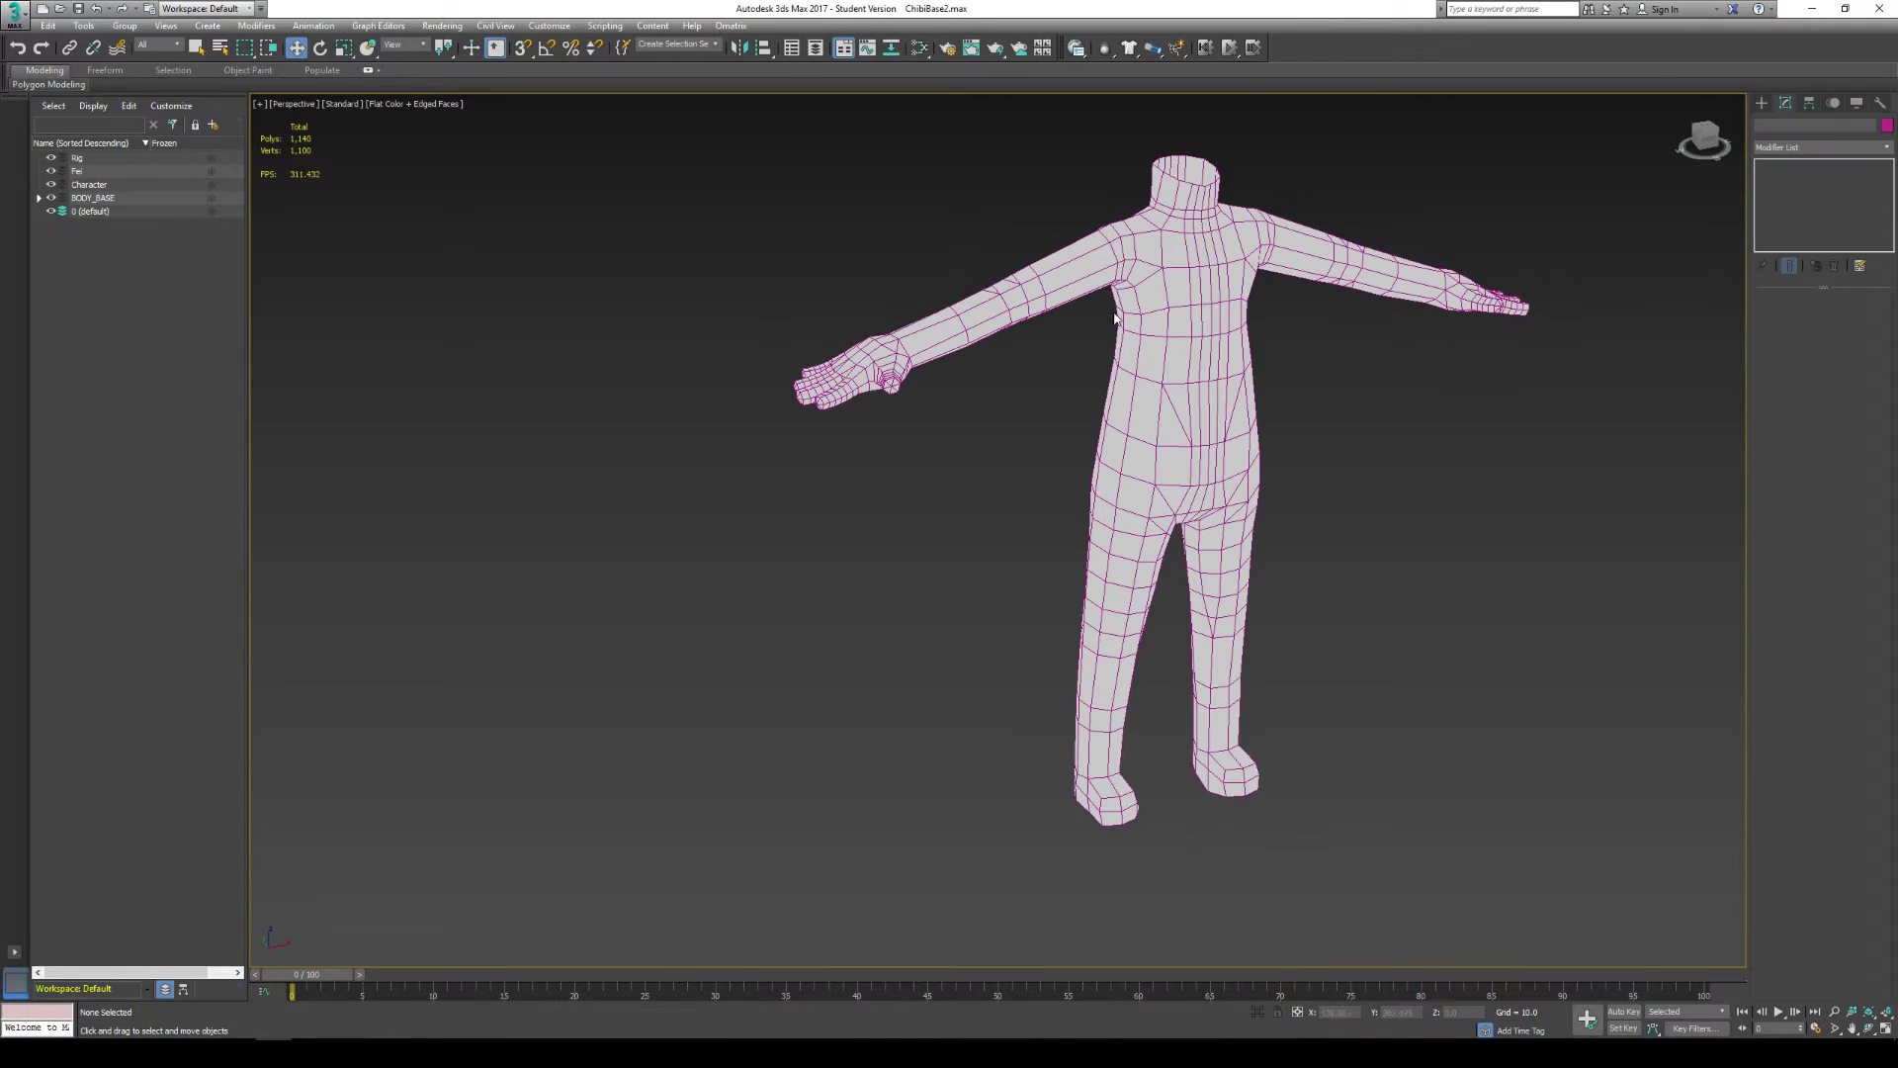
Step: Hide the Char_Mouth002 body half and select the remaining Char_Mouth001 half
left_click(1241, 258)
right_click(1242, 259)
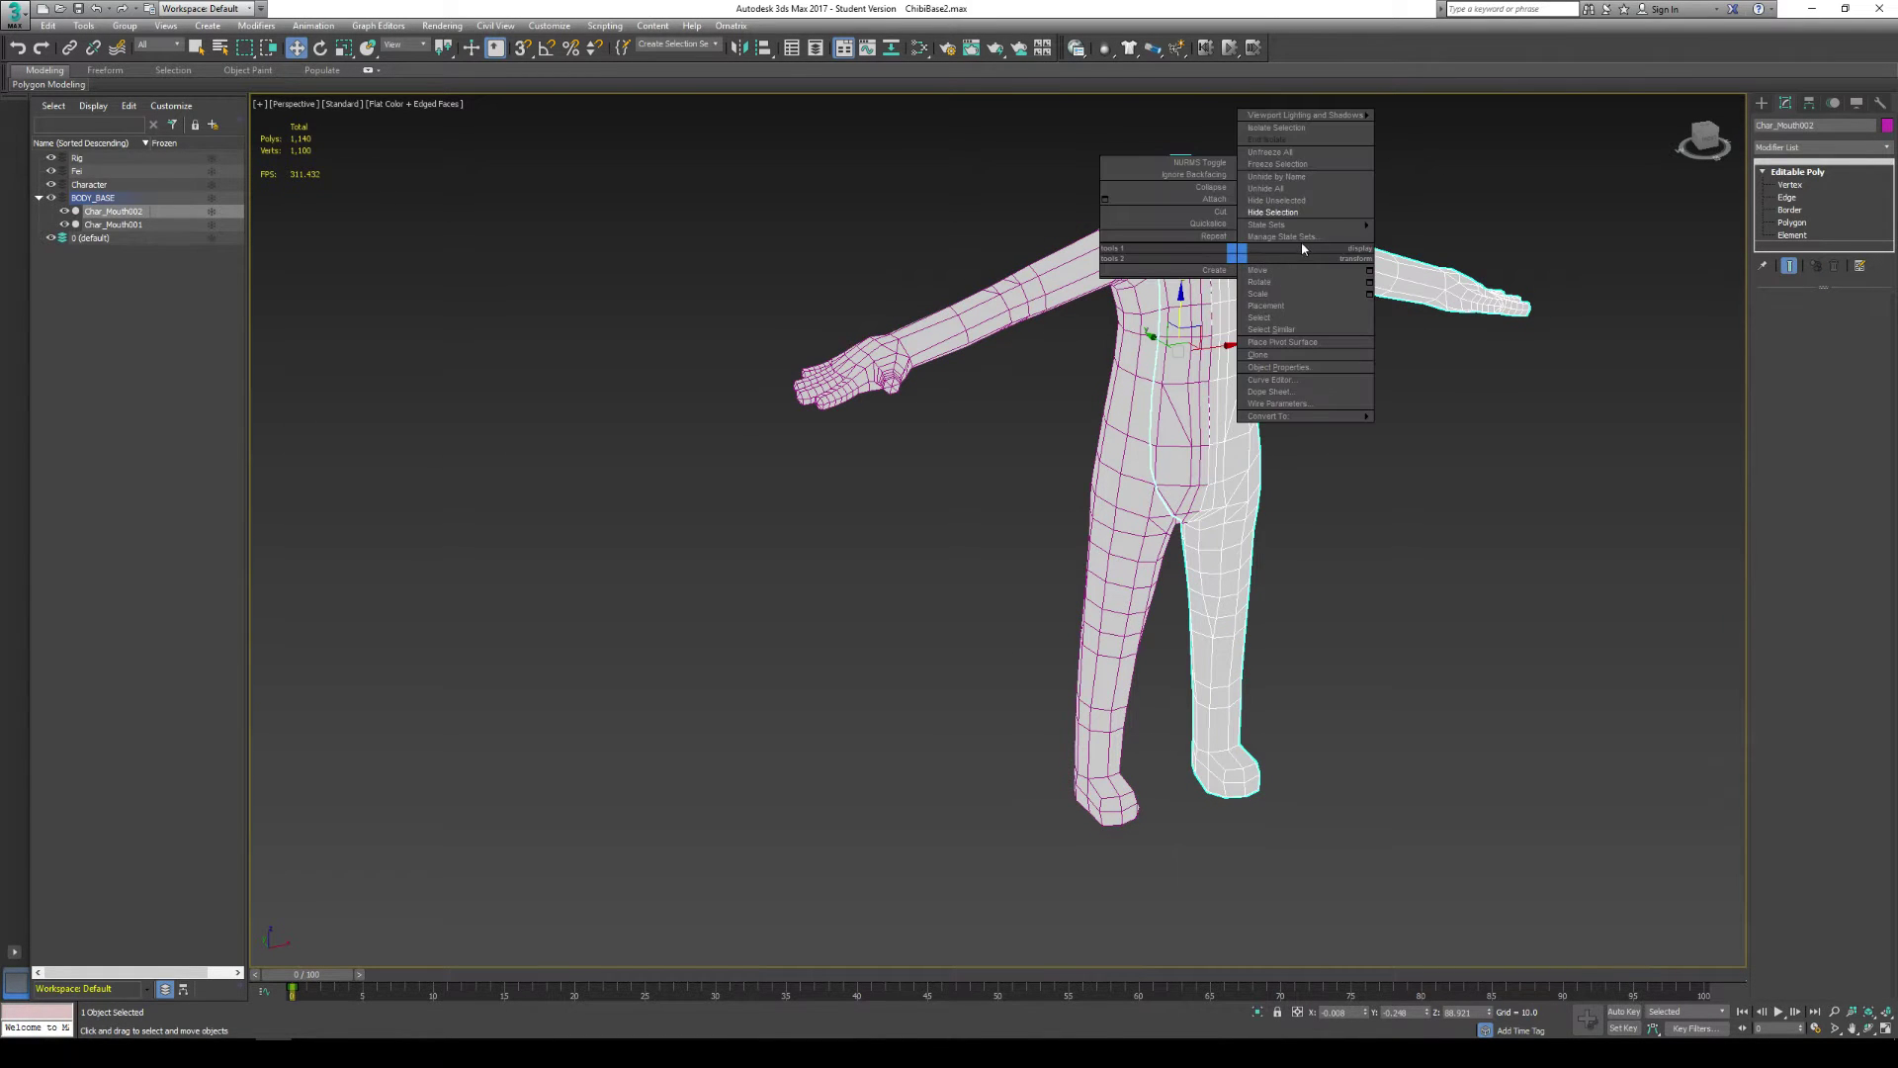
left_click(1309, 211)
left_click(1166, 220)
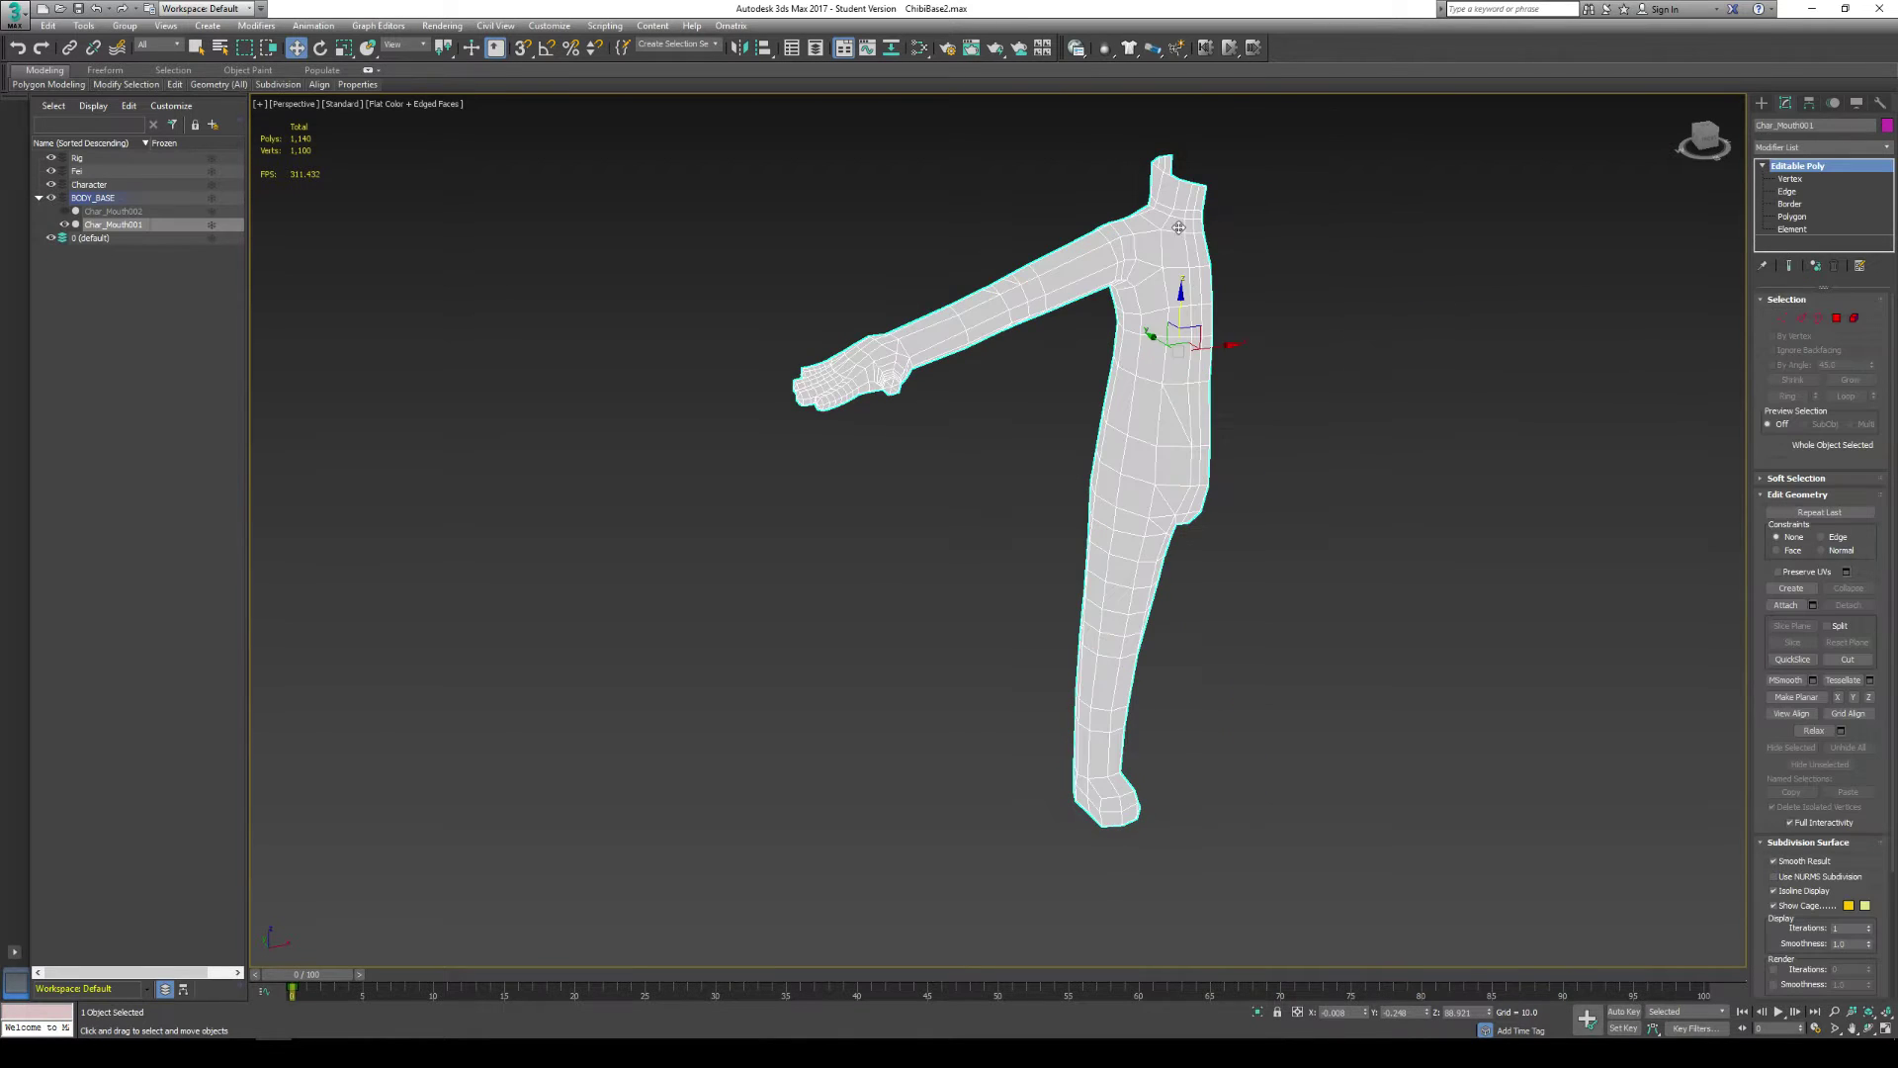
middle_click_drag(1167, 220, 1028, 390)
scroll(1018, 398, "up", 3)
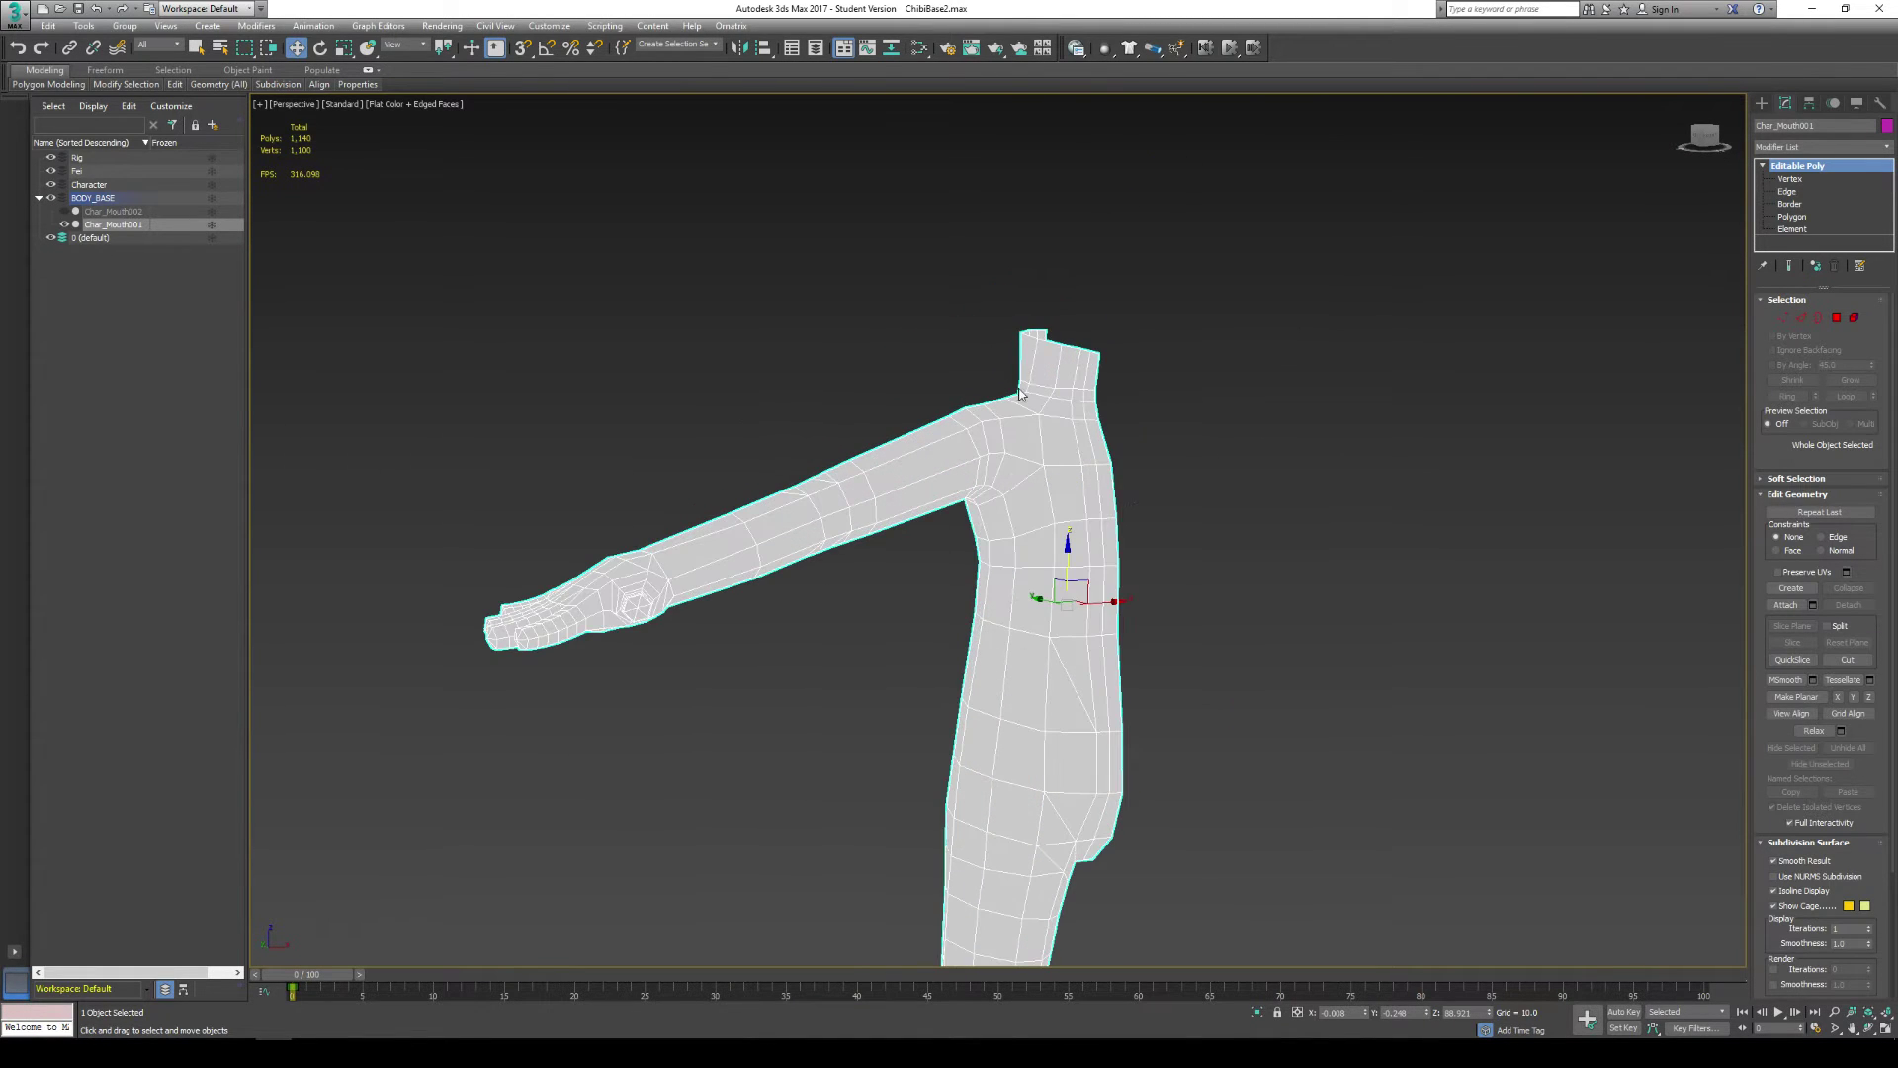
Step: Apply an Unwrap UVW modifier to the Char_Mouth001 half and open the UV editor at edge level
left_click(1888, 149)
key("u")
key("Return")
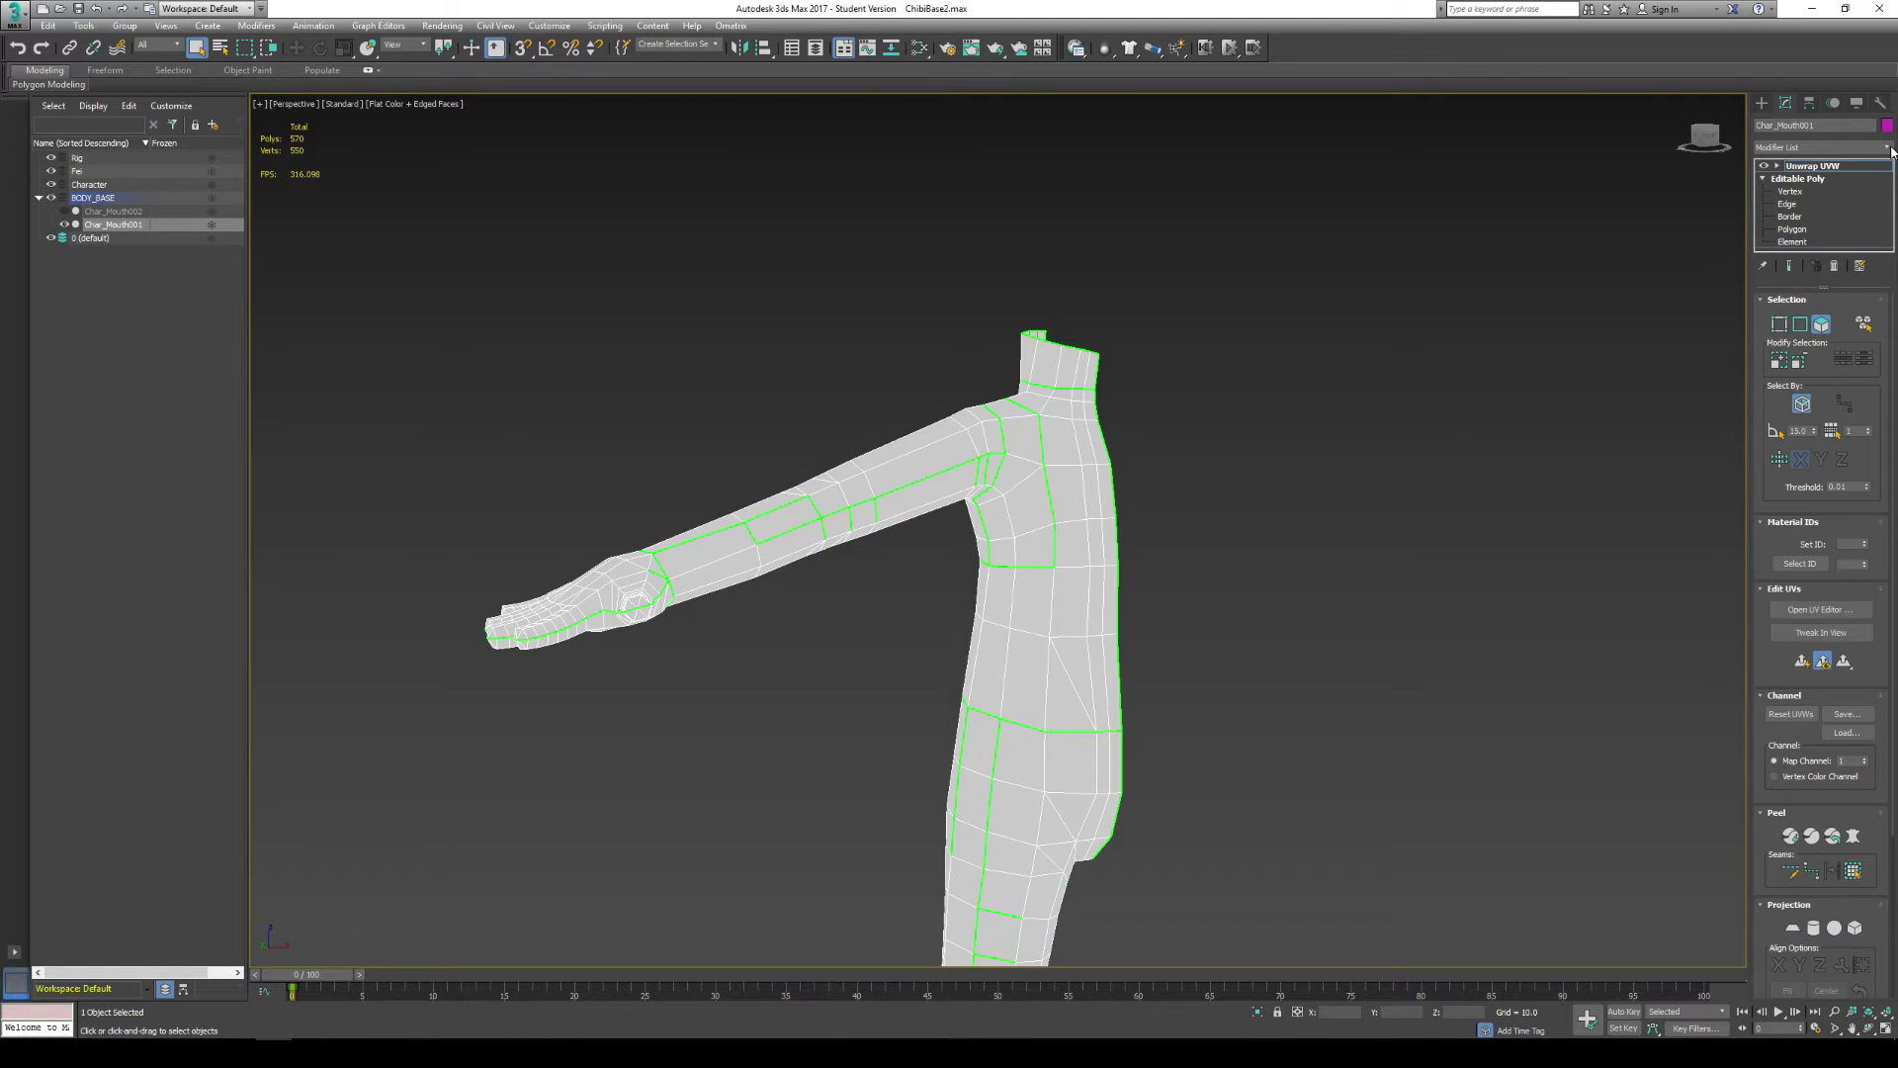
left_click(1801, 326)
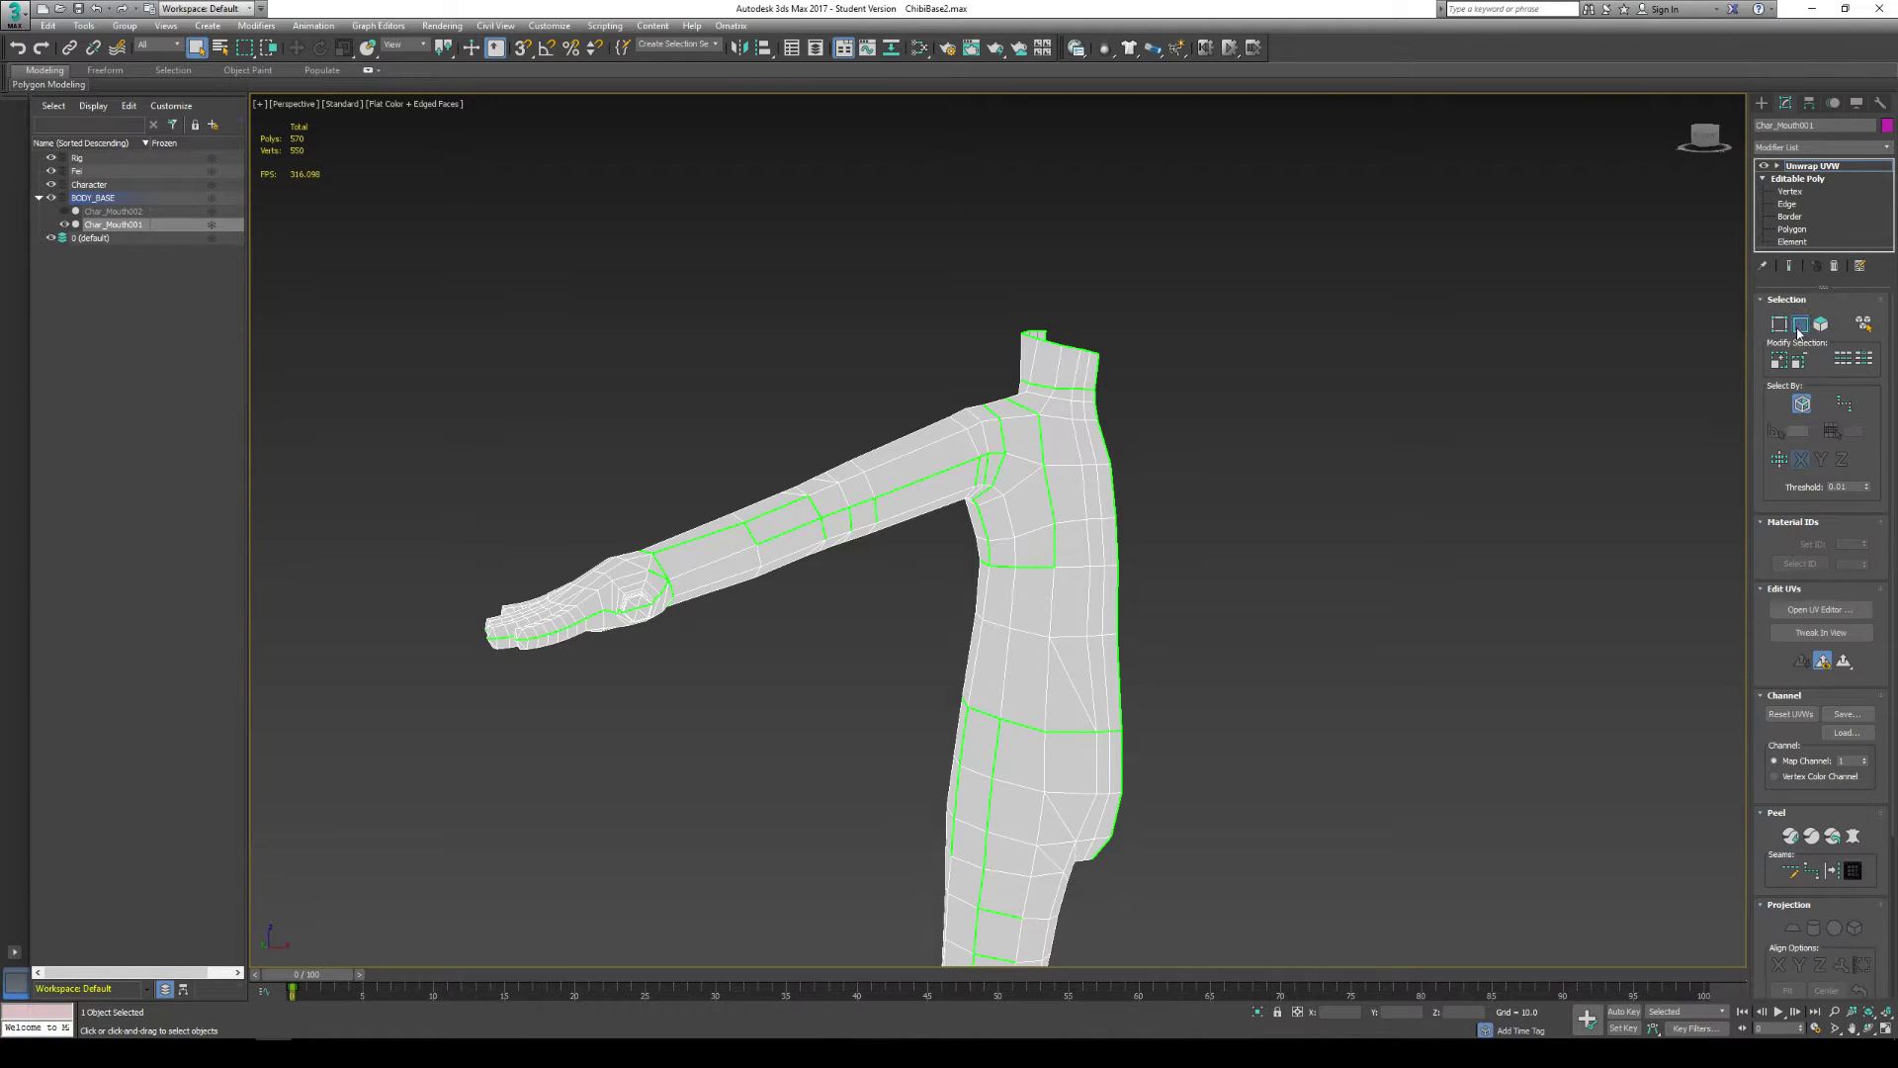
left_click(1817, 609)
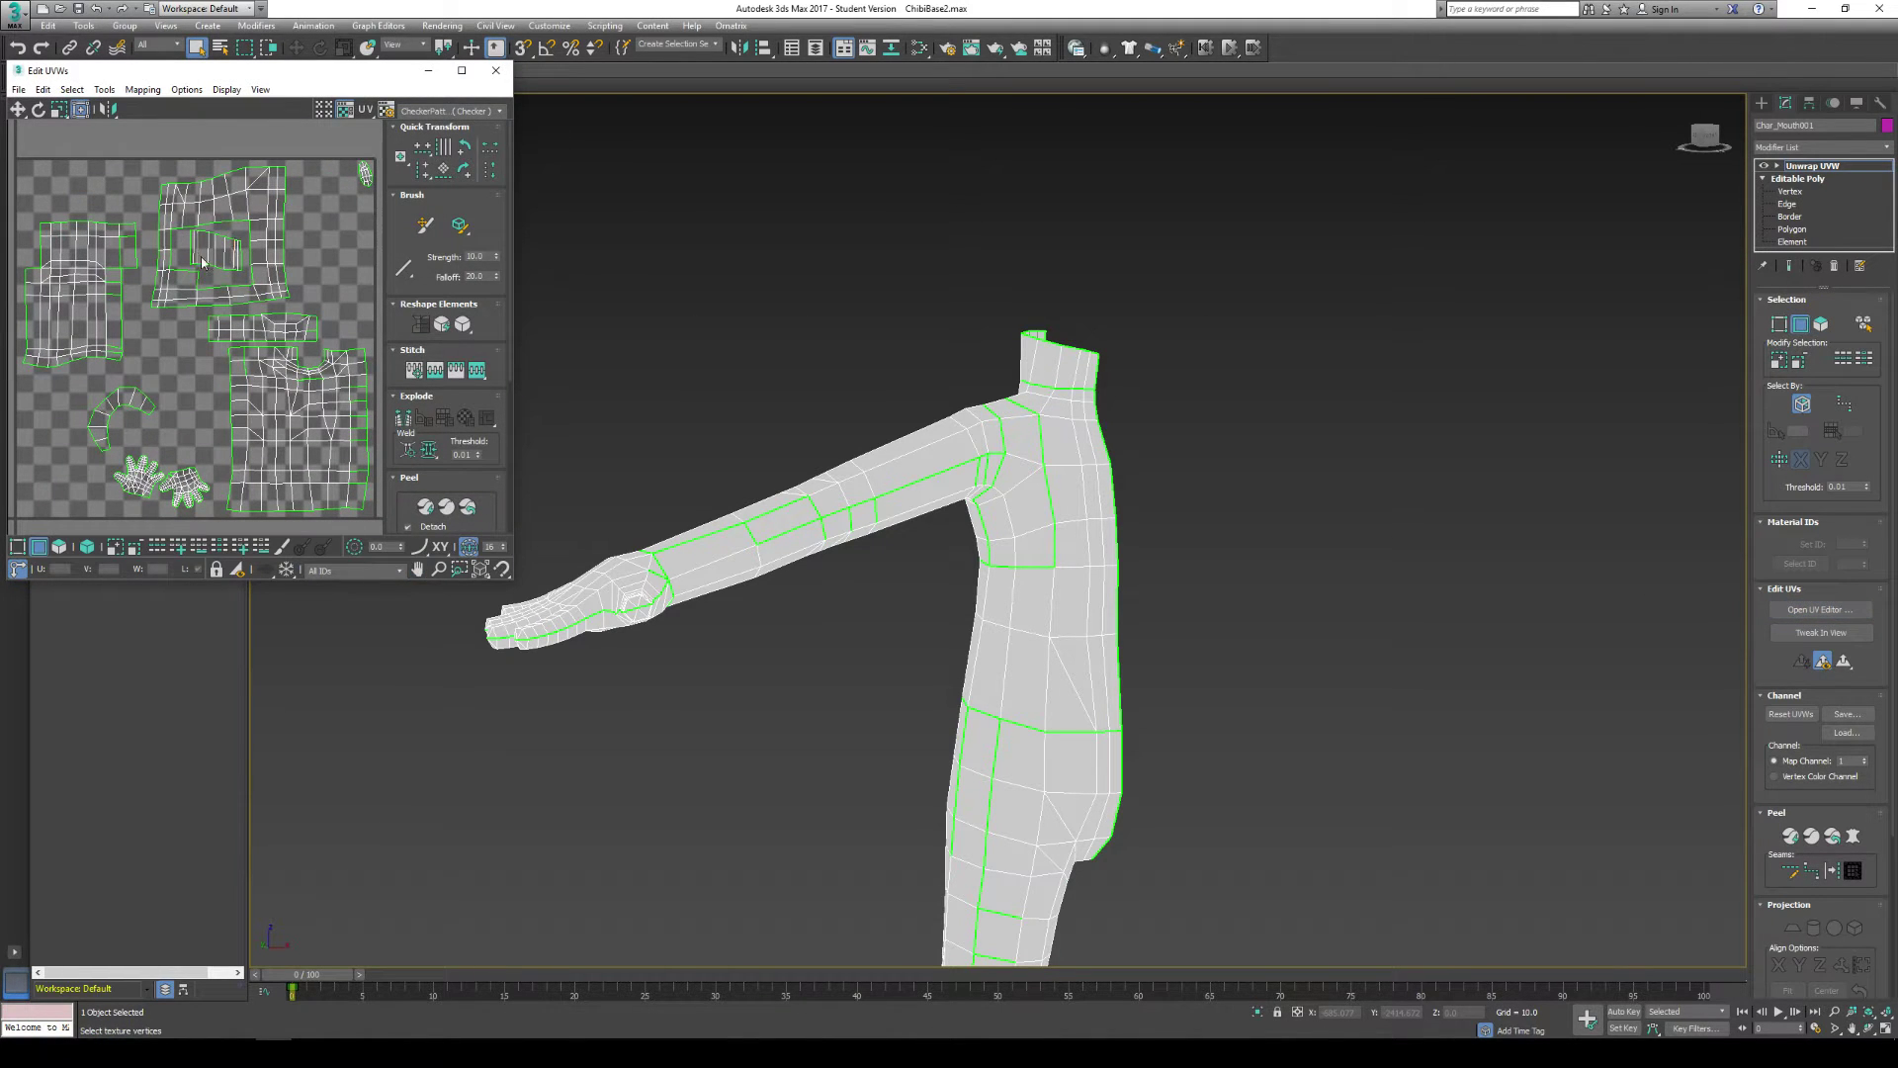
Step: Select all polygons of the body half in Unwrap UVW and apply a planar projection to them
left_click(1777, 166)
left_click(1806, 204)
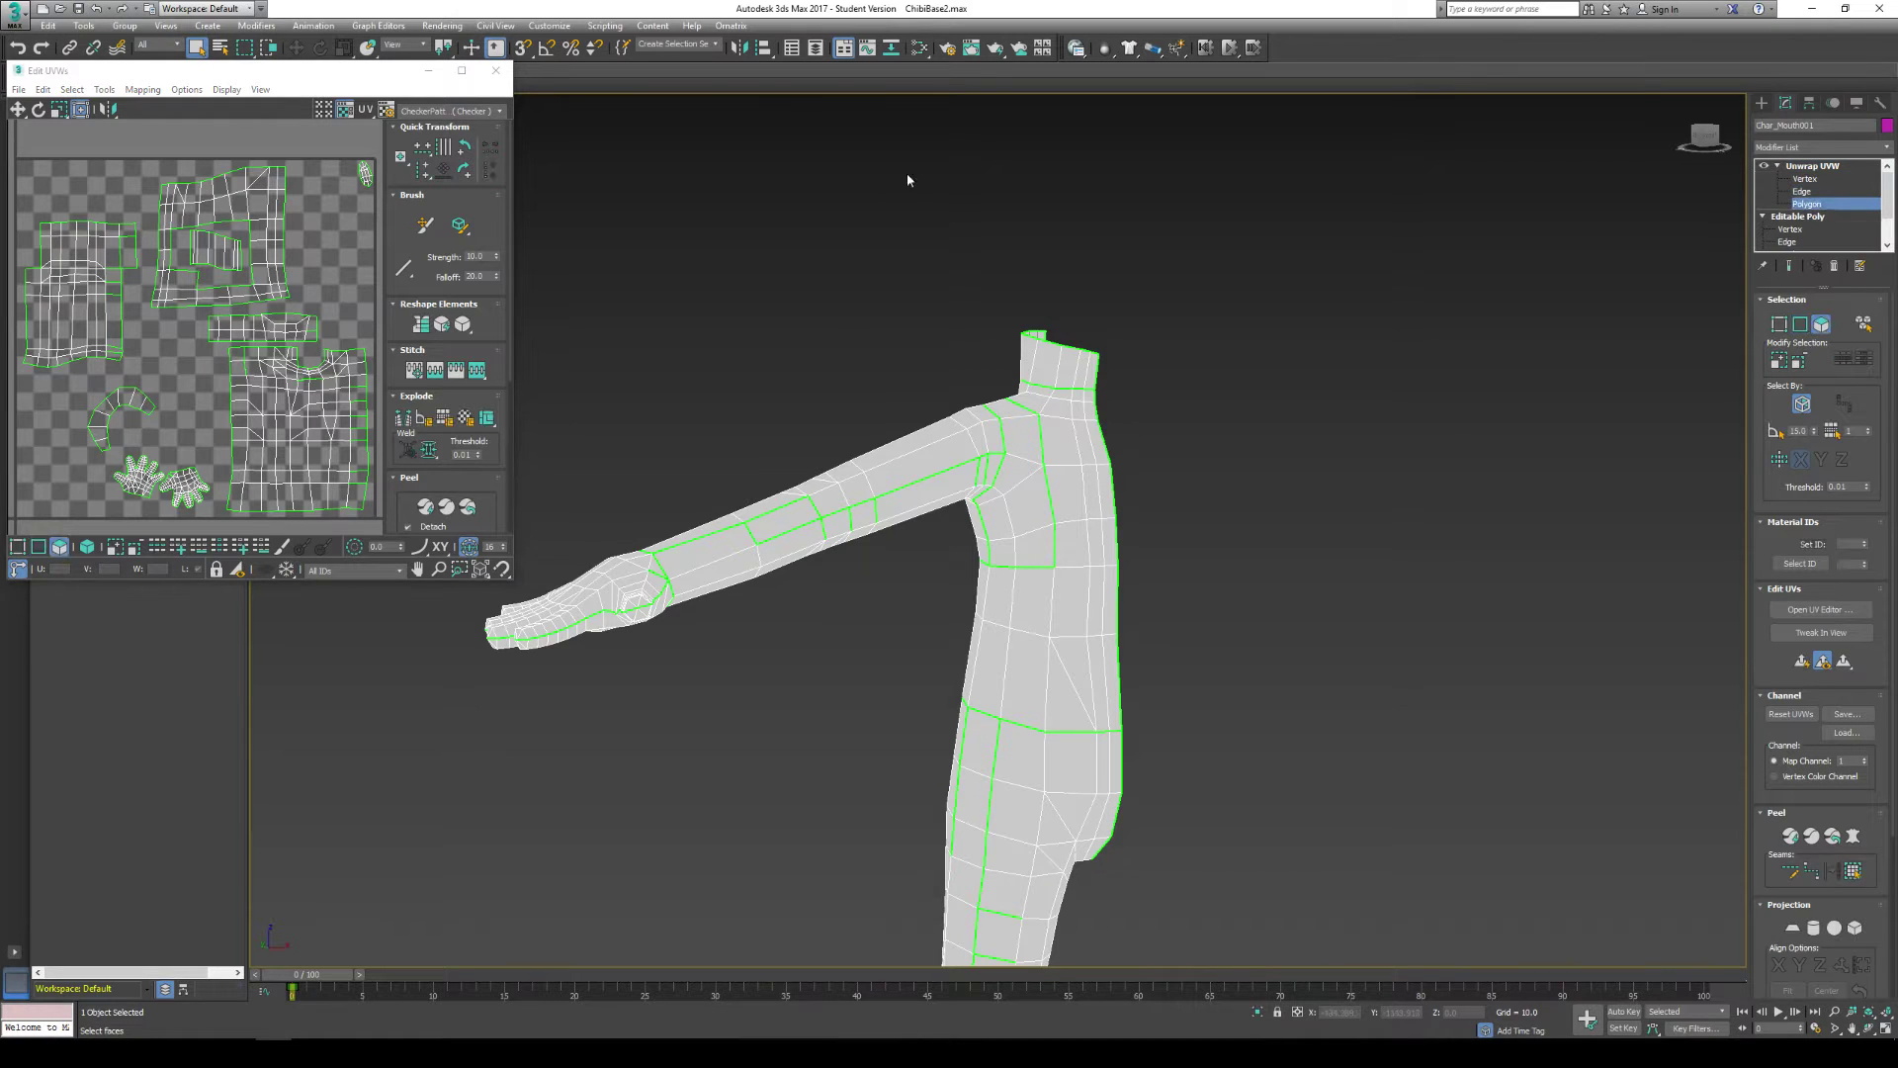
scroll(227, 250, "down", 4)
key("ctrl+a")
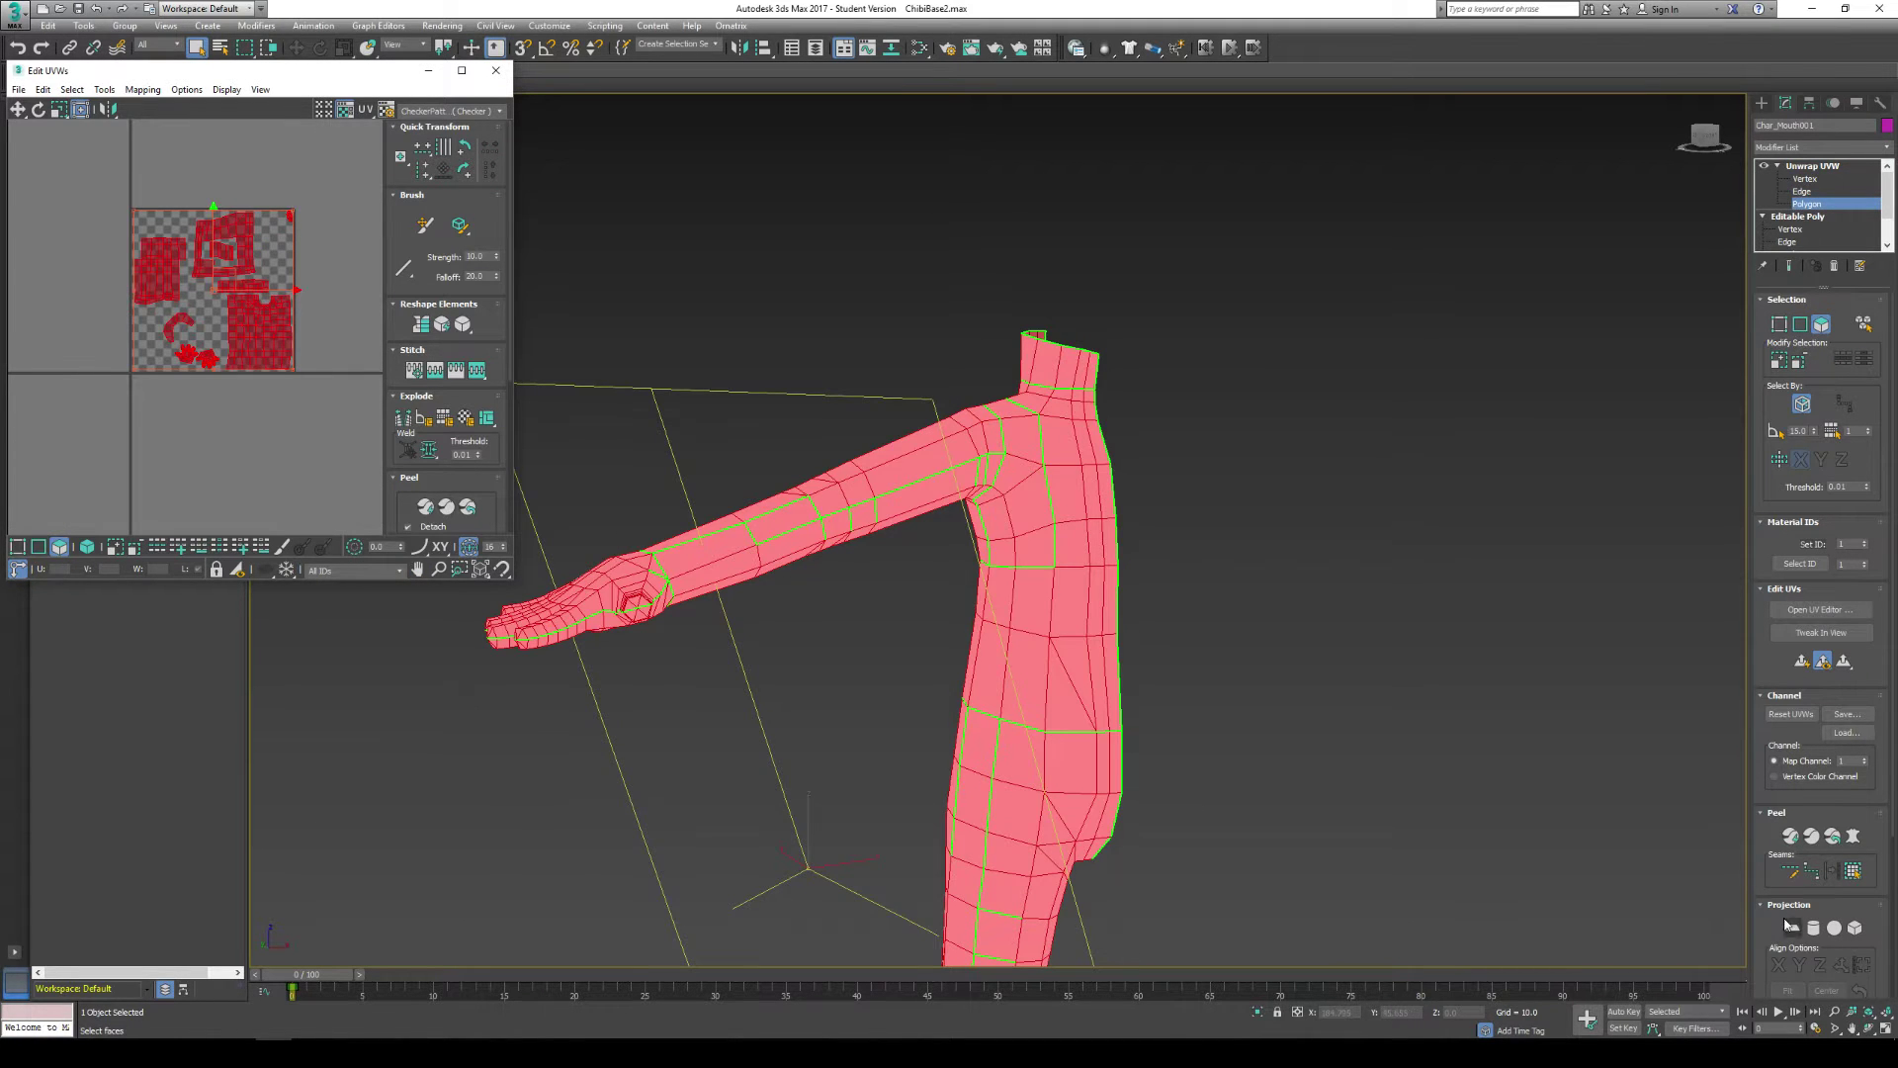
left_click(1793, 928)
left_click(1783, 965)
left_click(1792, 927)
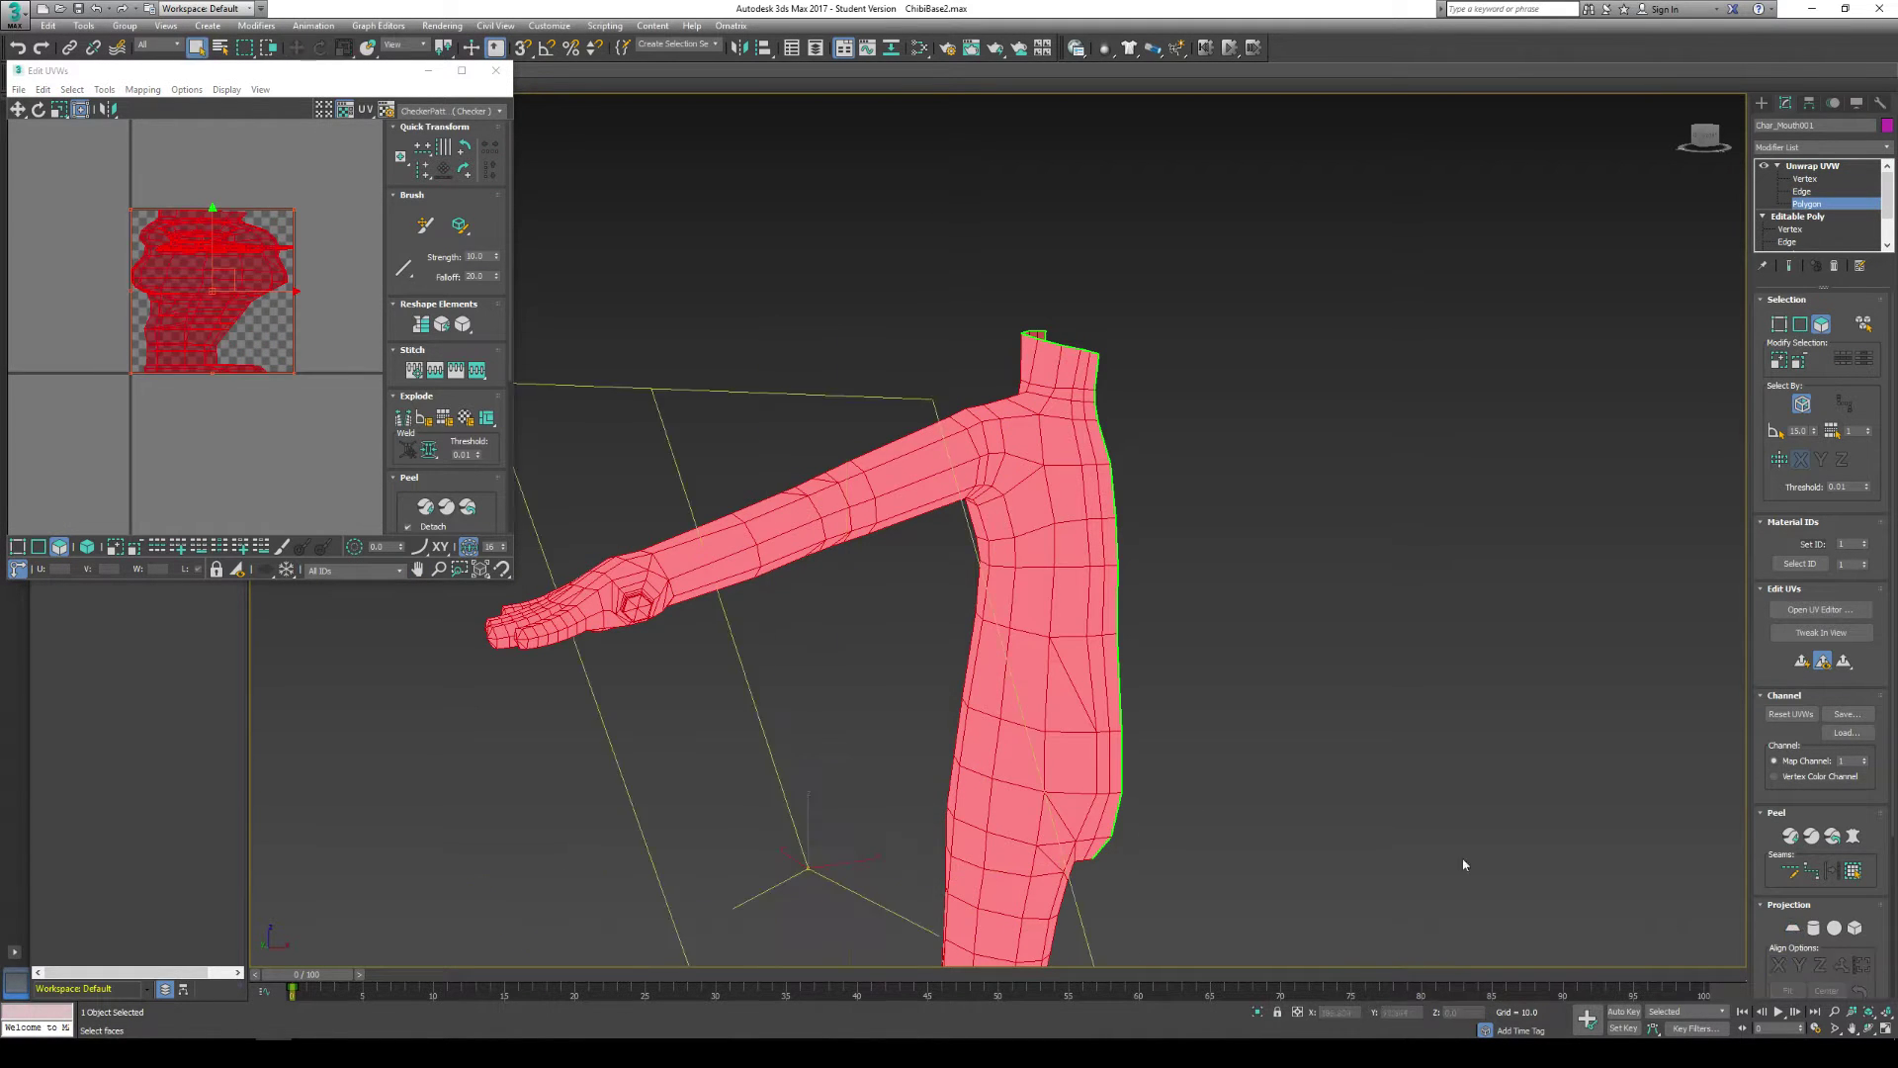
Step: Deselect the projected UVs and close the UV editor
middle_click_drag(199, 254, 146, 280)
scroll(133, 287, "down", 2)
left_click_drag(133, 312, 304, 249)
left_click(233, 263)
left_click(495, 68)
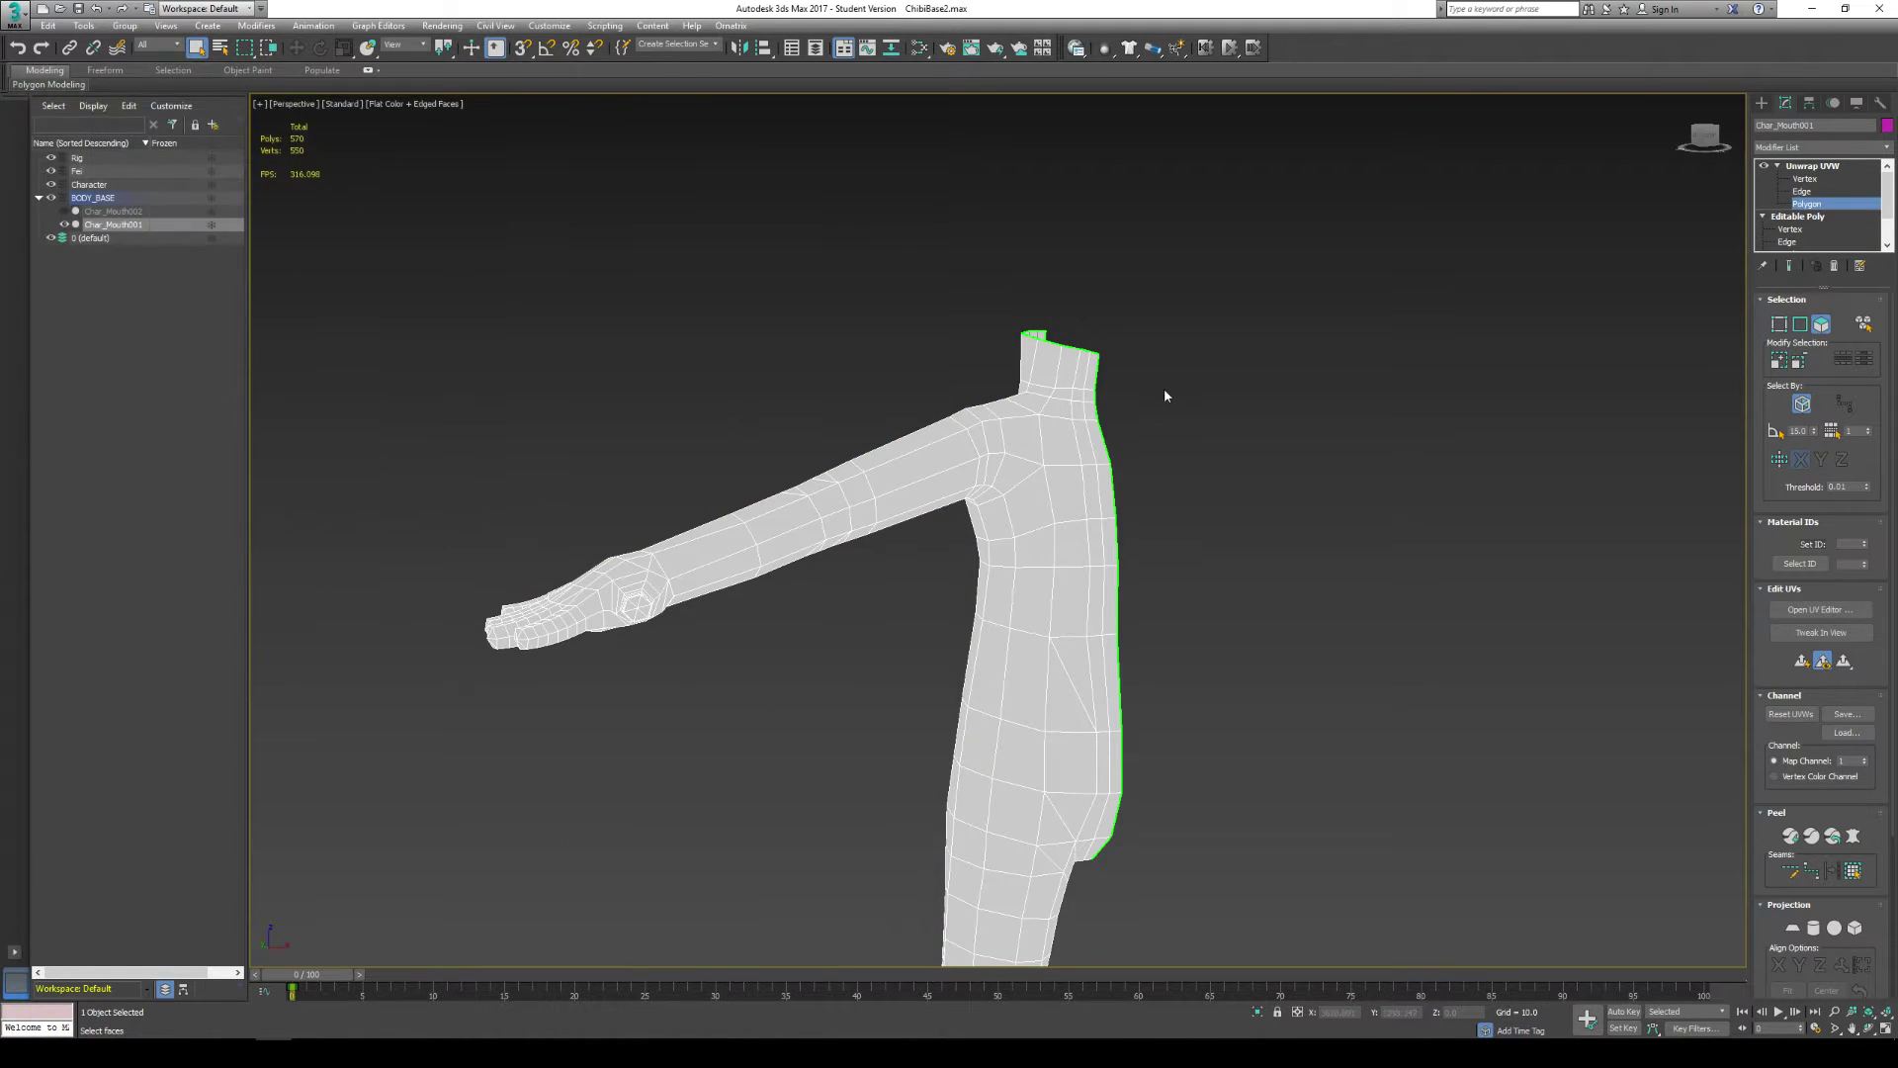
Step: Switch Unwrap UVW to edge level and clear the edge selection
middle_click_drag(1155, 381, 1139, 277)
middle_click_drag(1255, 303, 1355, 317, "alt")
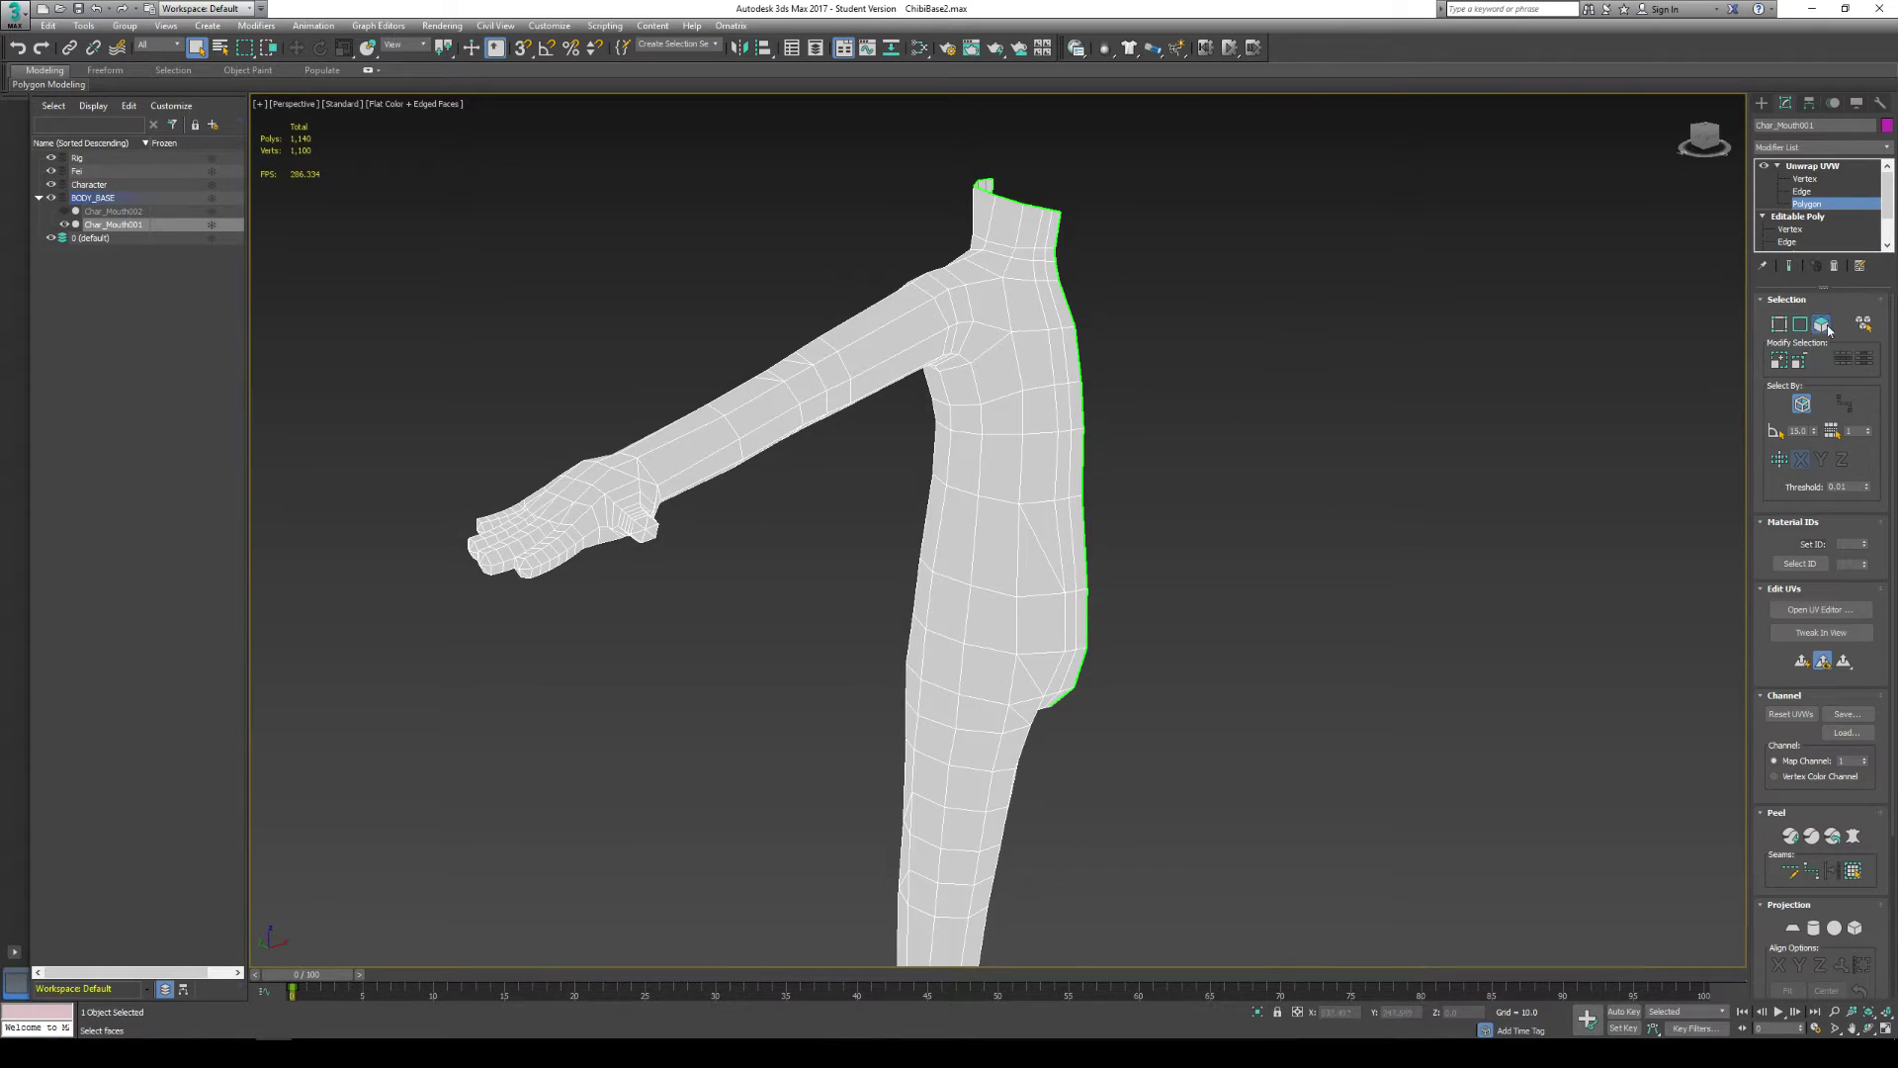
left_click(1807, 192)
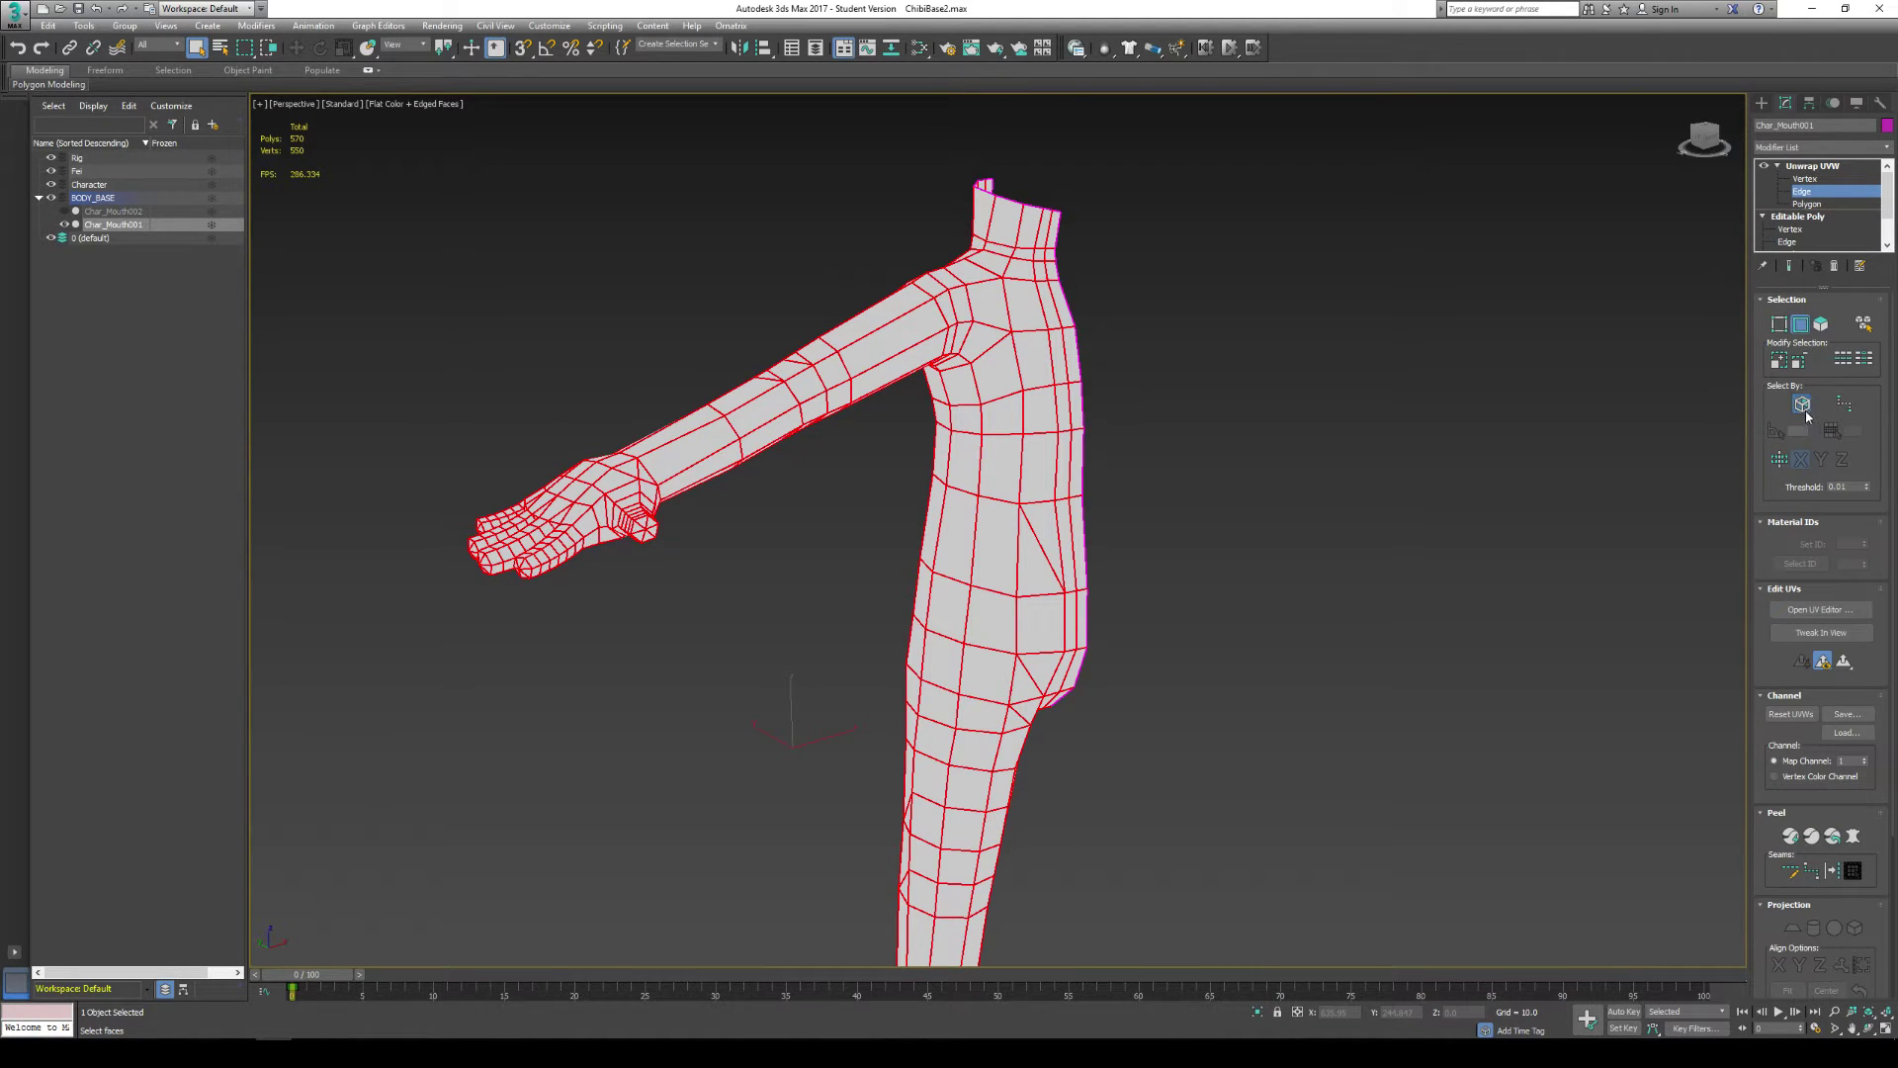
left_click(1572, 458)
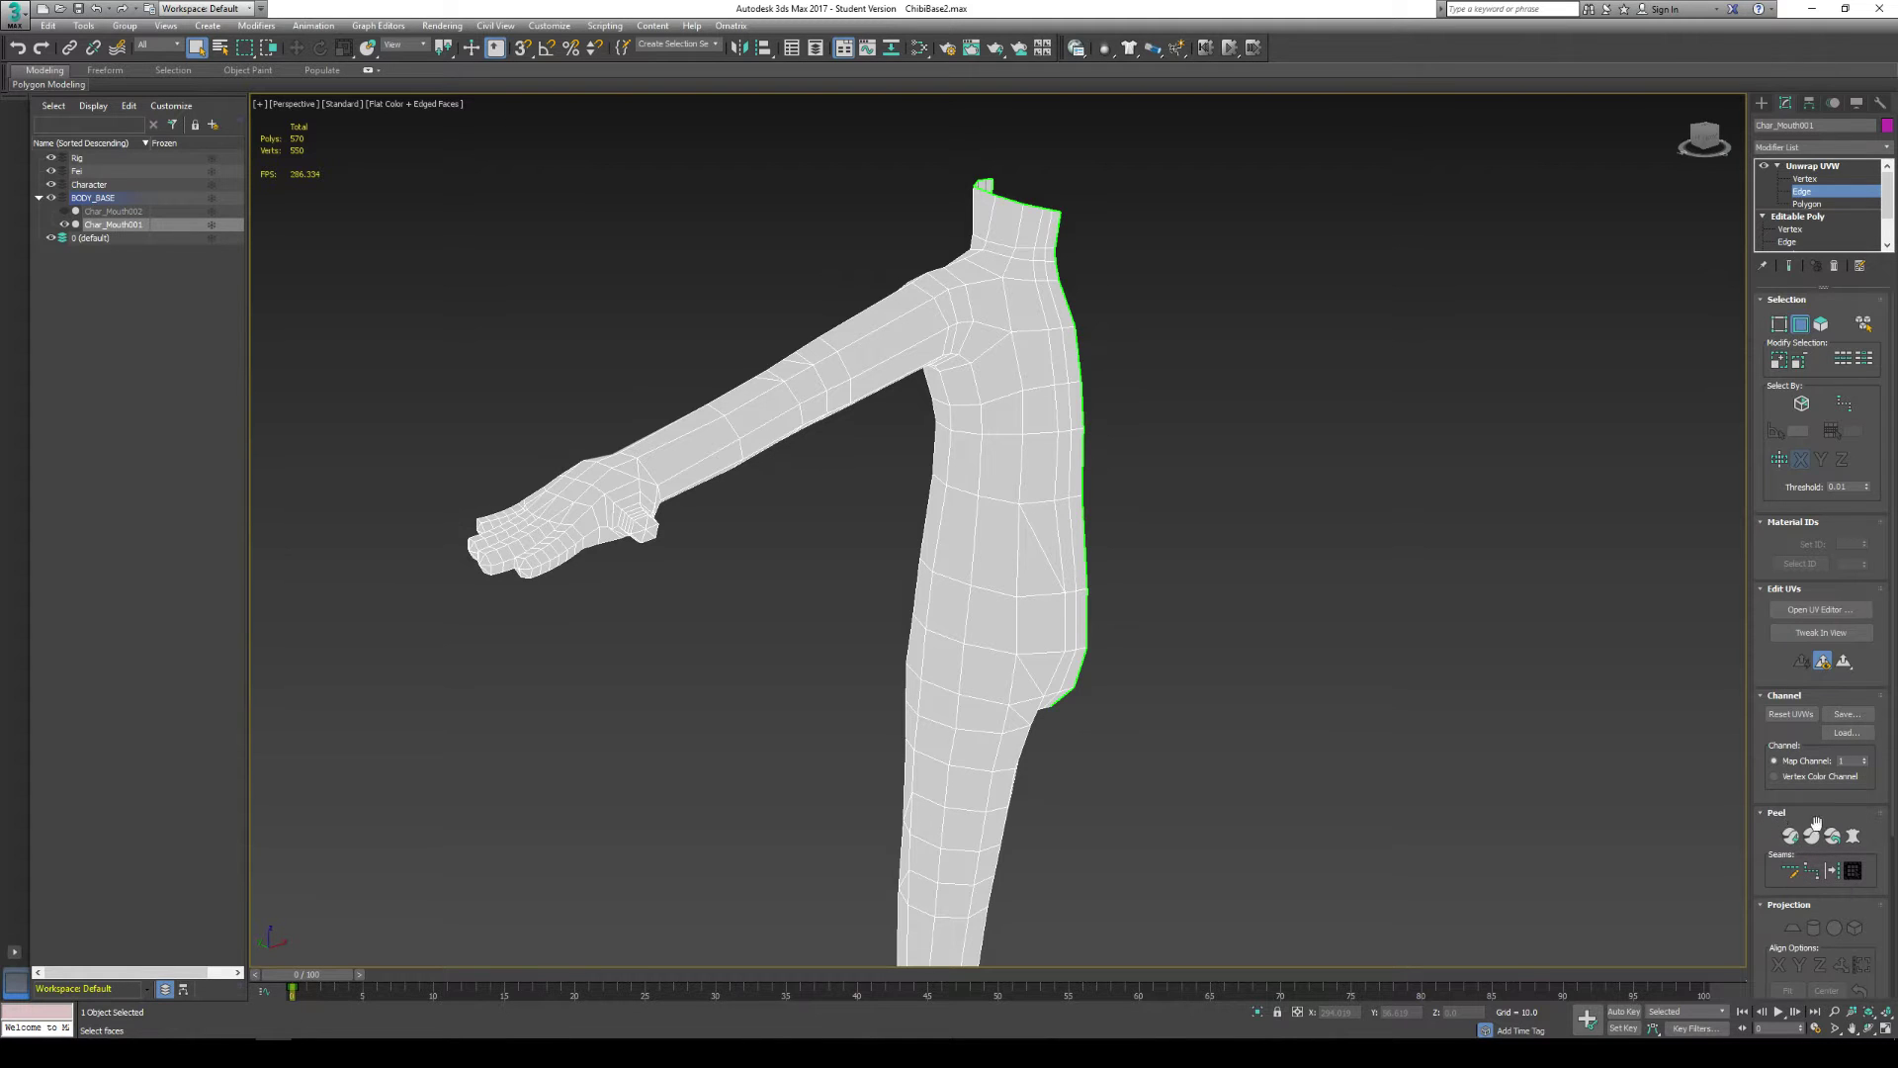
scroll(1778, 840, "down", 2)
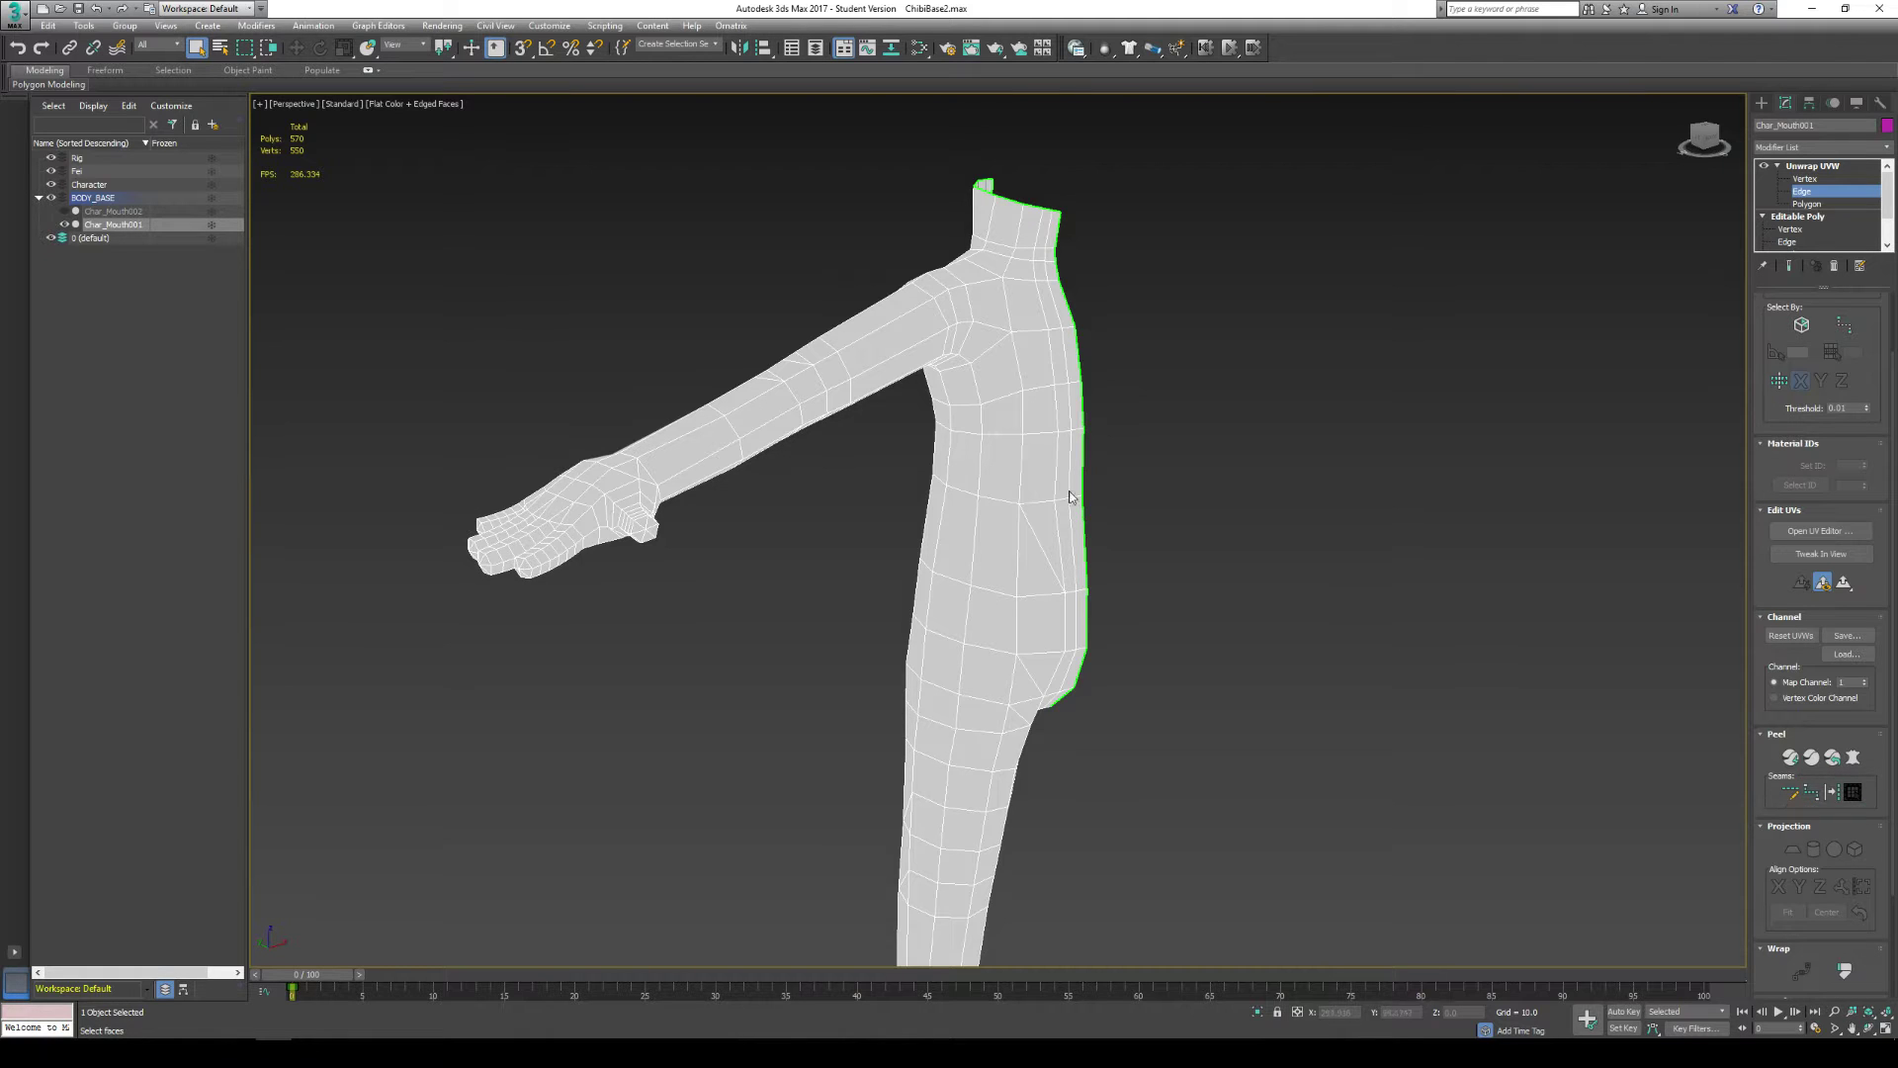
Step: Try converting a short vertical run of torso edges below the armpit to seams, and undo it
left_click(944, 392)
left_click(1810, 792)
left_click(1810, 792)
left_click(948, 415, "ctrl")
left_click(948, 438, "ctrl")
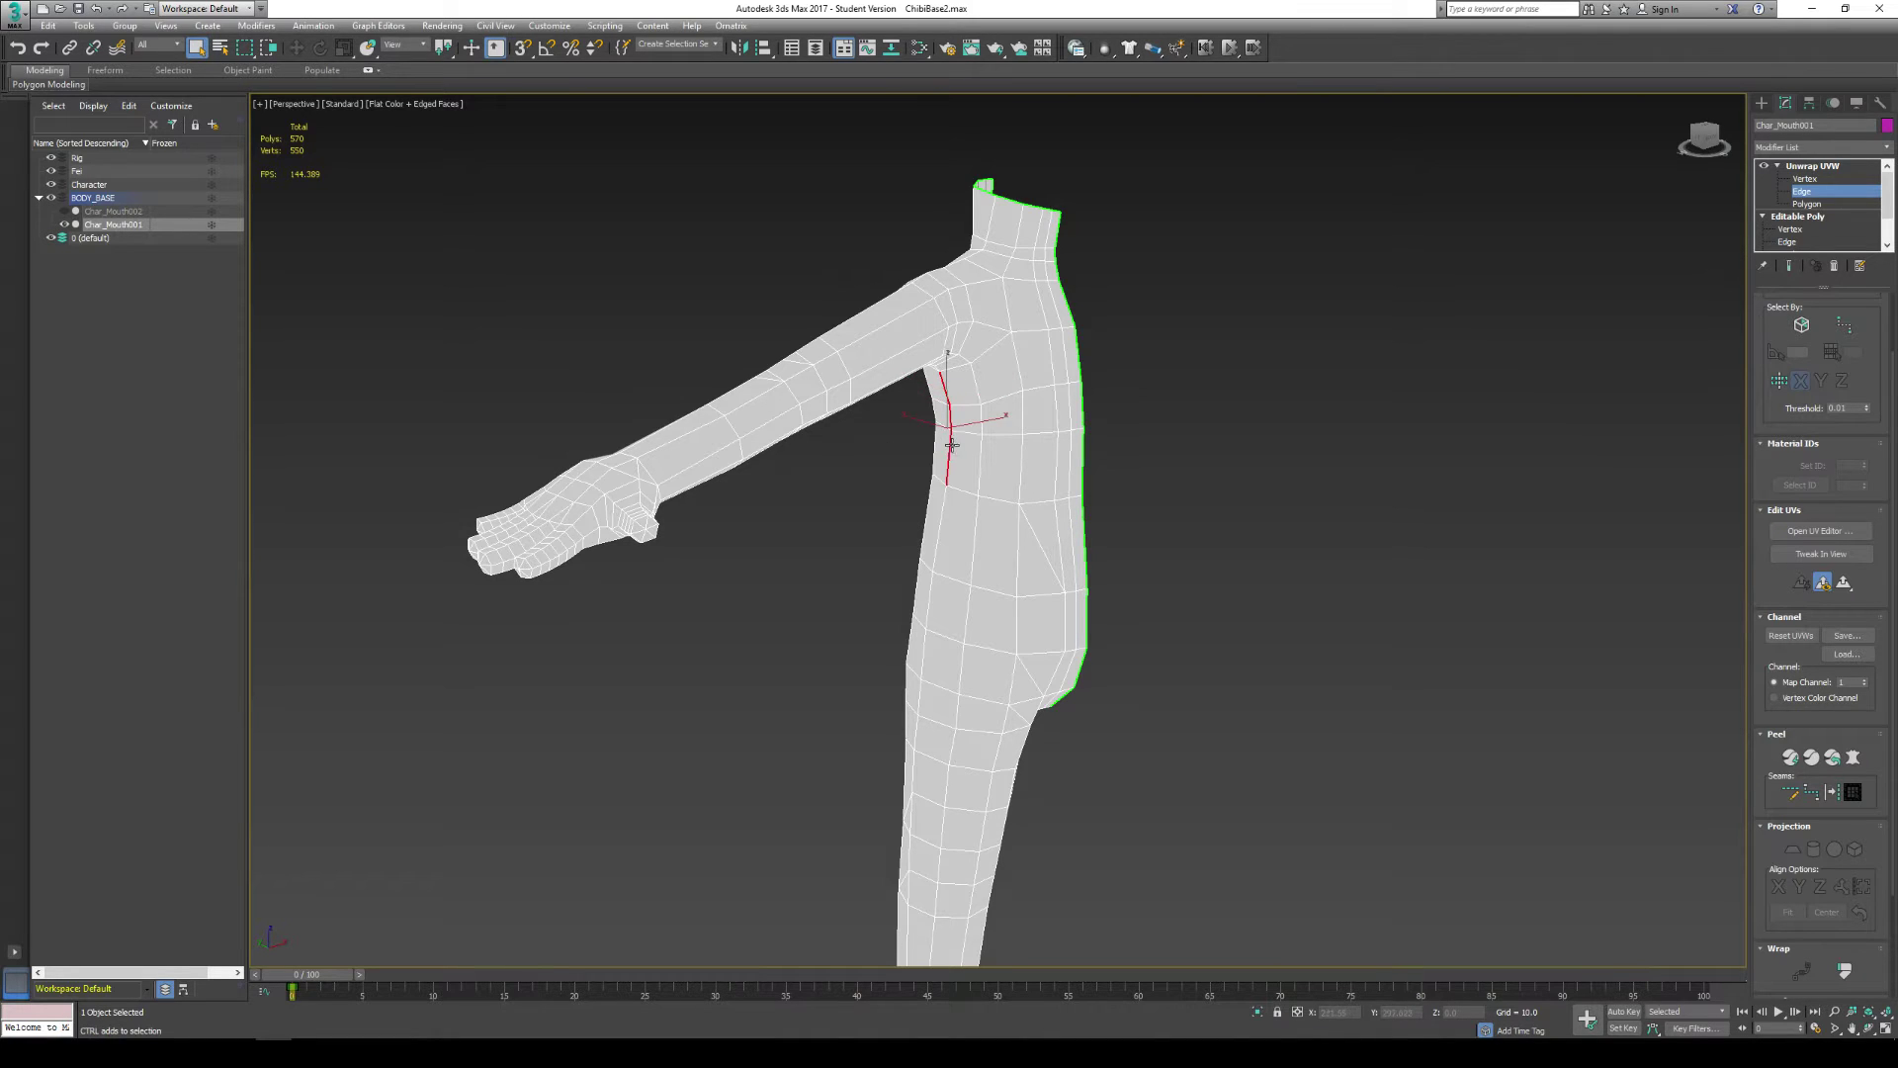
left_click(1828, 792)
key("ctrl+z")
key("ctrl+z")
key("ctrl+z")
left_click(1371, 519)
Step: Select the line of edges along the underside of the arm from the wrist to the armpit
scroll(924, 415, "up", 4)
scroll(1006, 468, "up", 2)
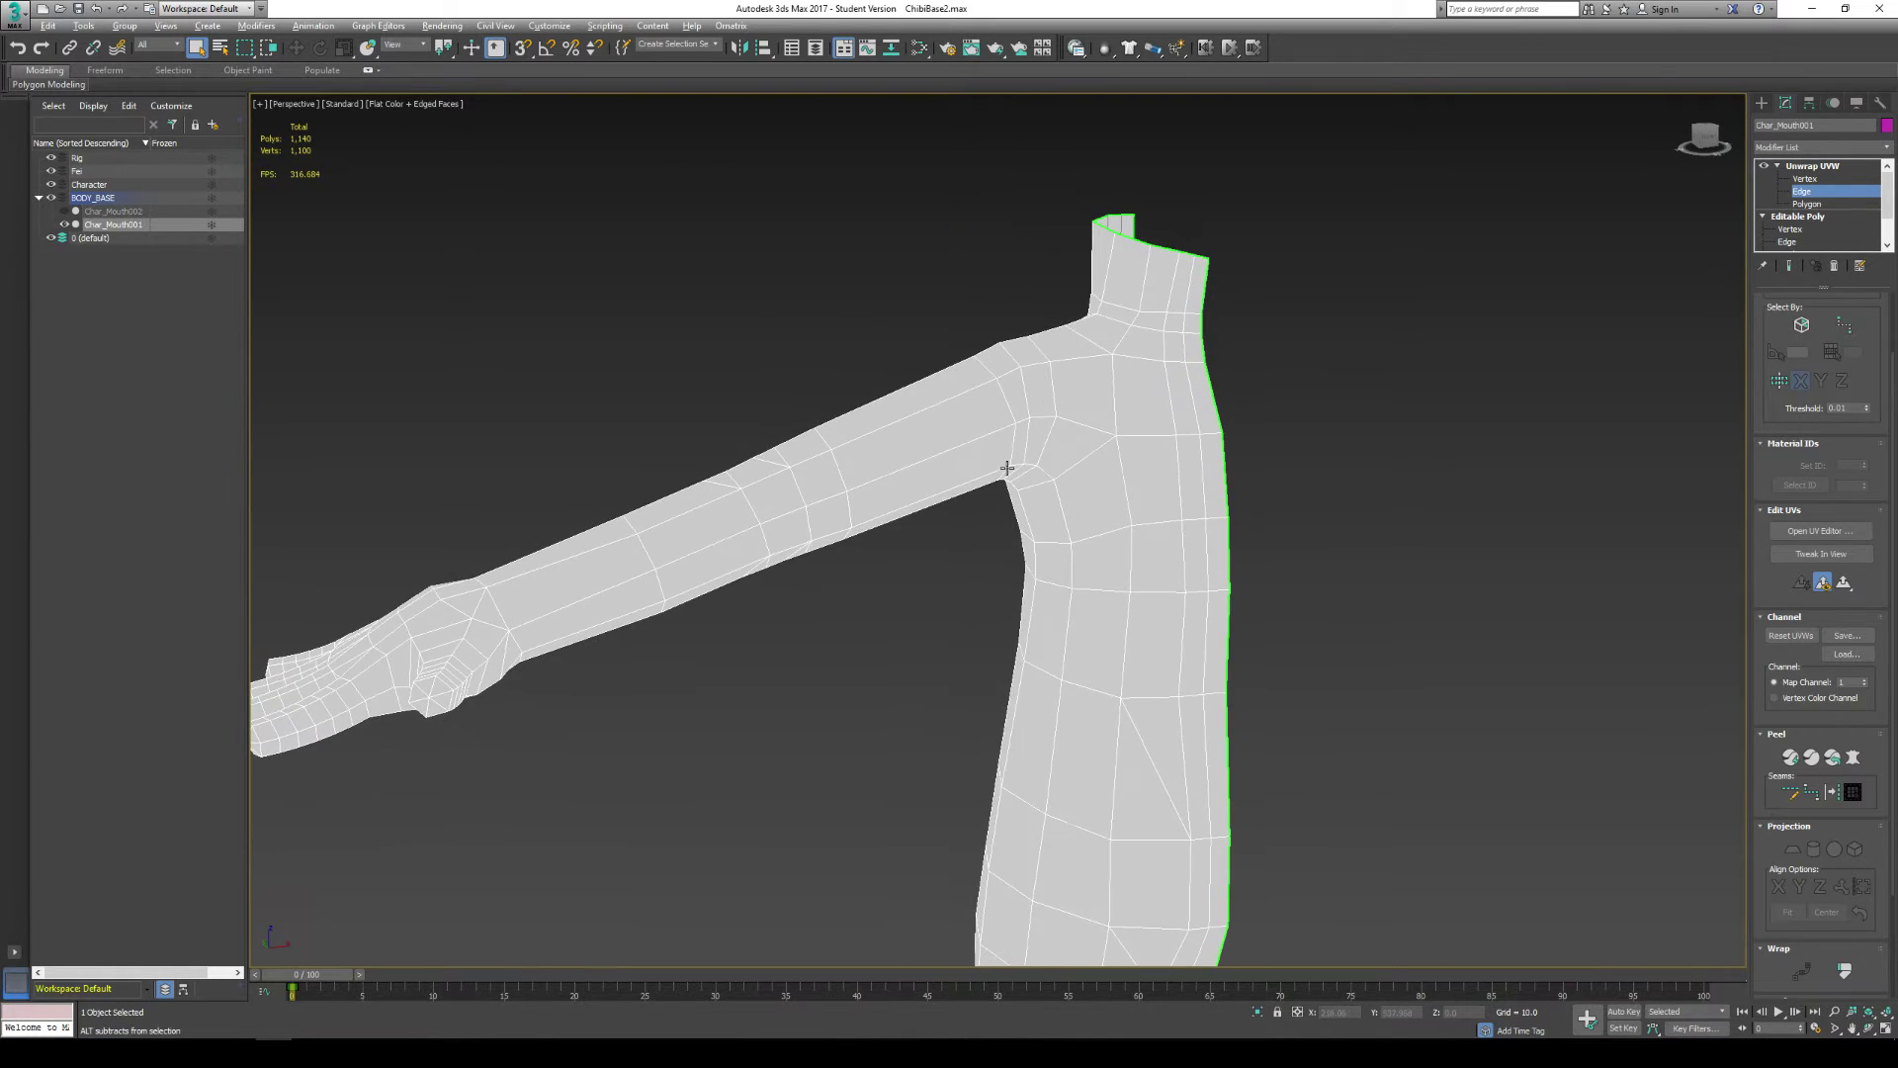
middle_click_drag(1006, 467, 889, 404)
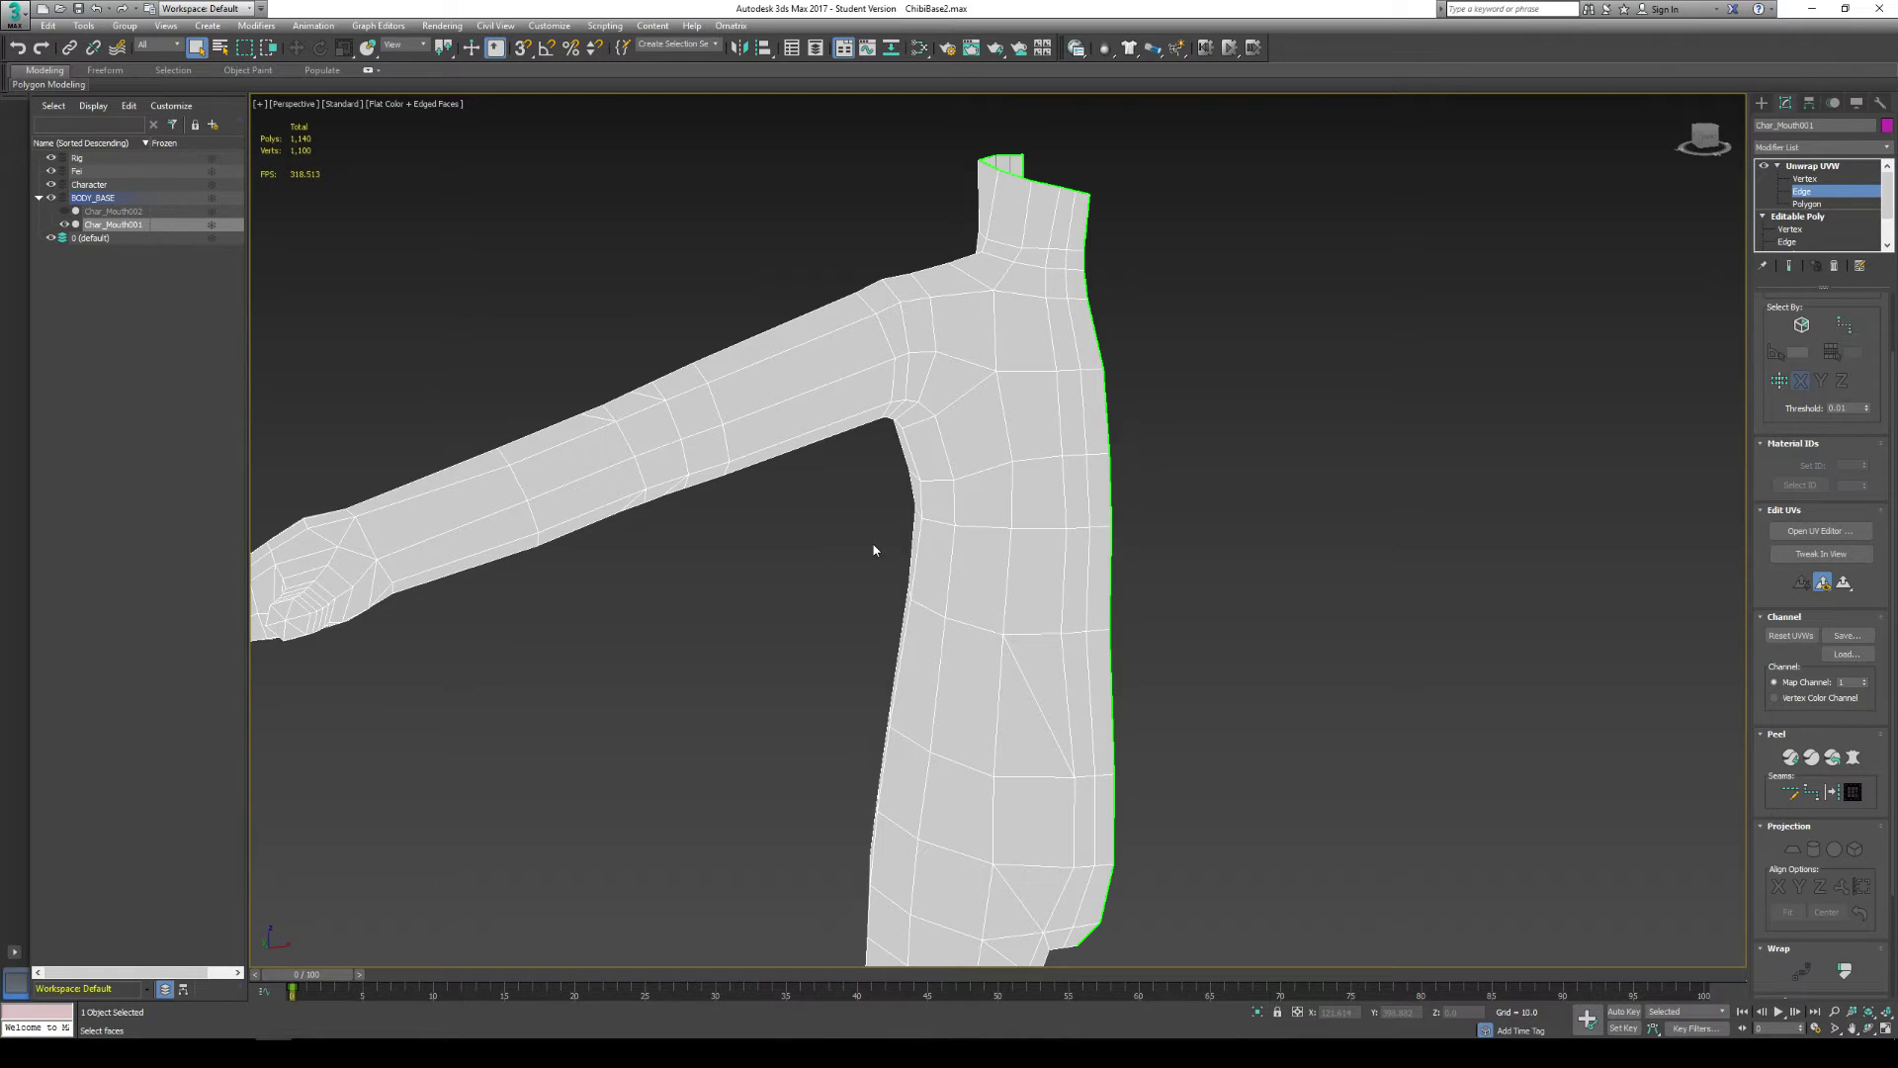
middle_click_drag(908, 605, 886, 326)
scroll(890, 288, "down", 6)
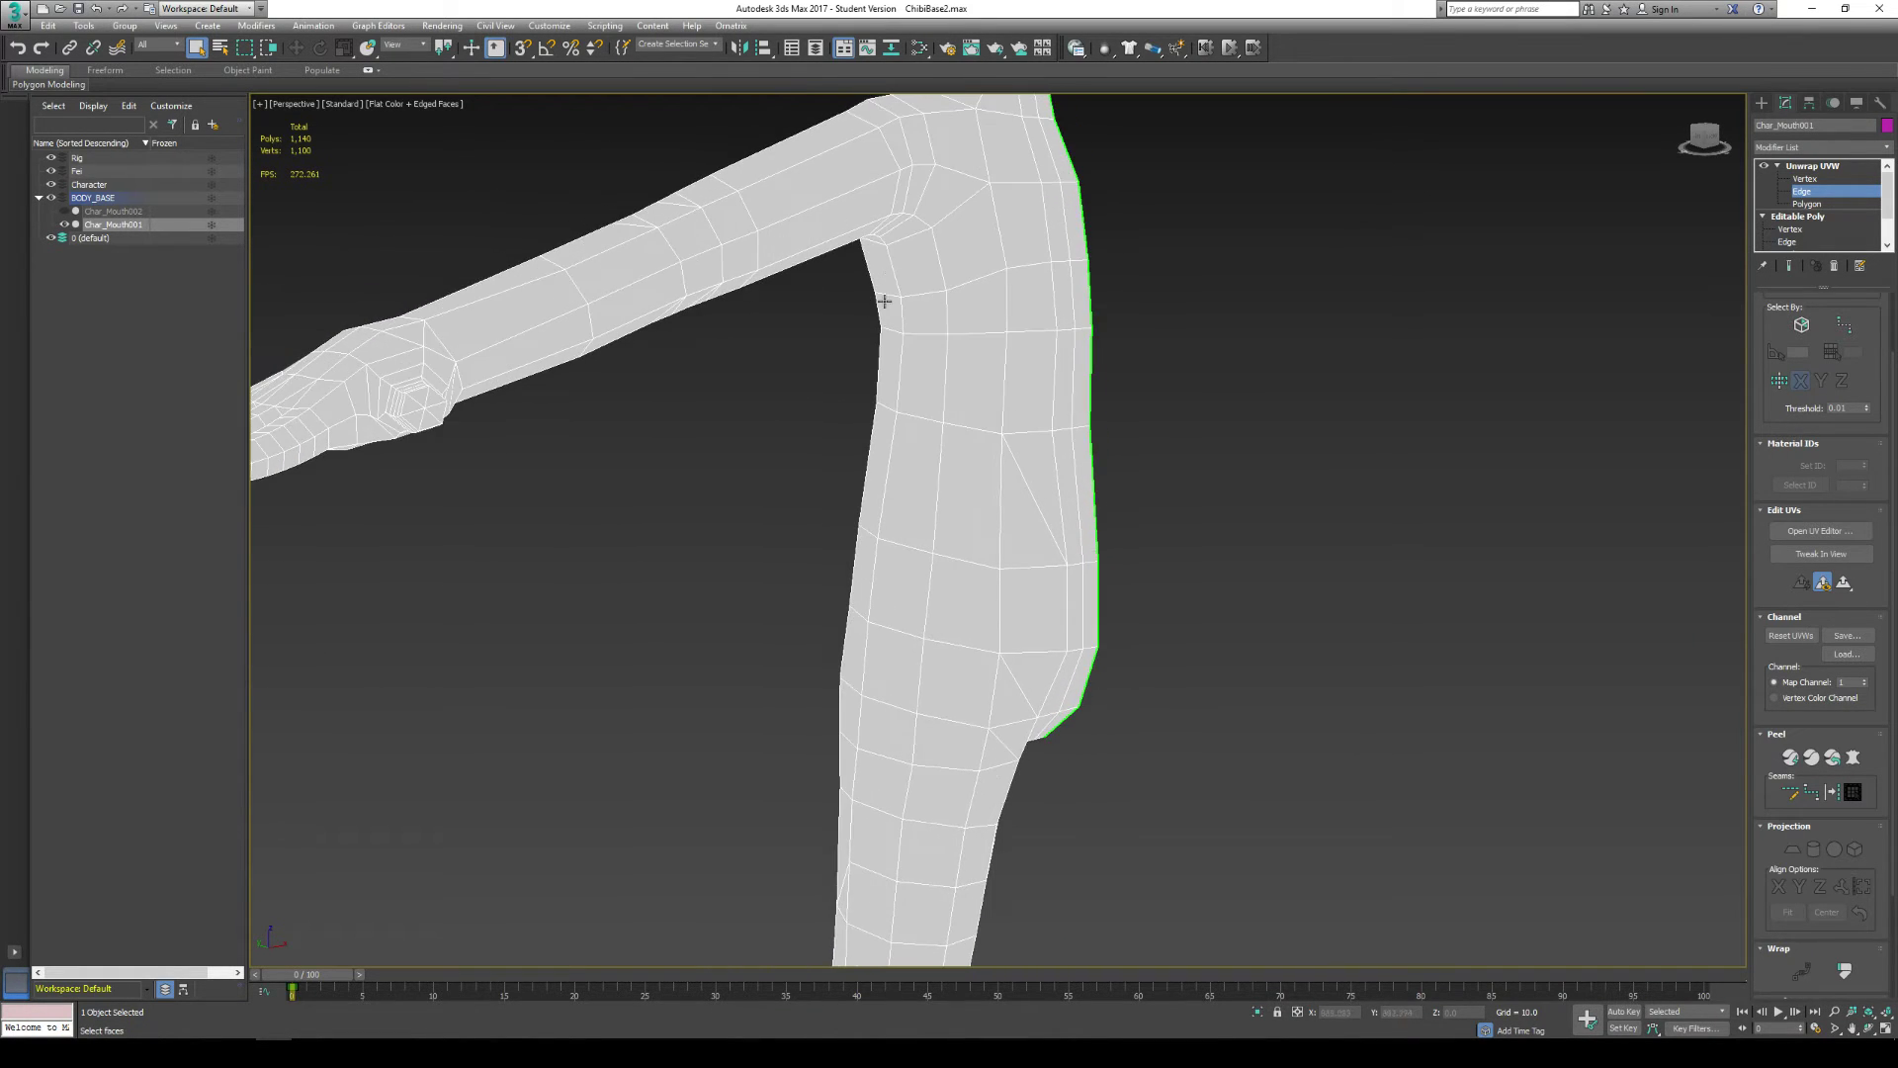
middle_click_drag(891, 194, 762, 389, "alt")
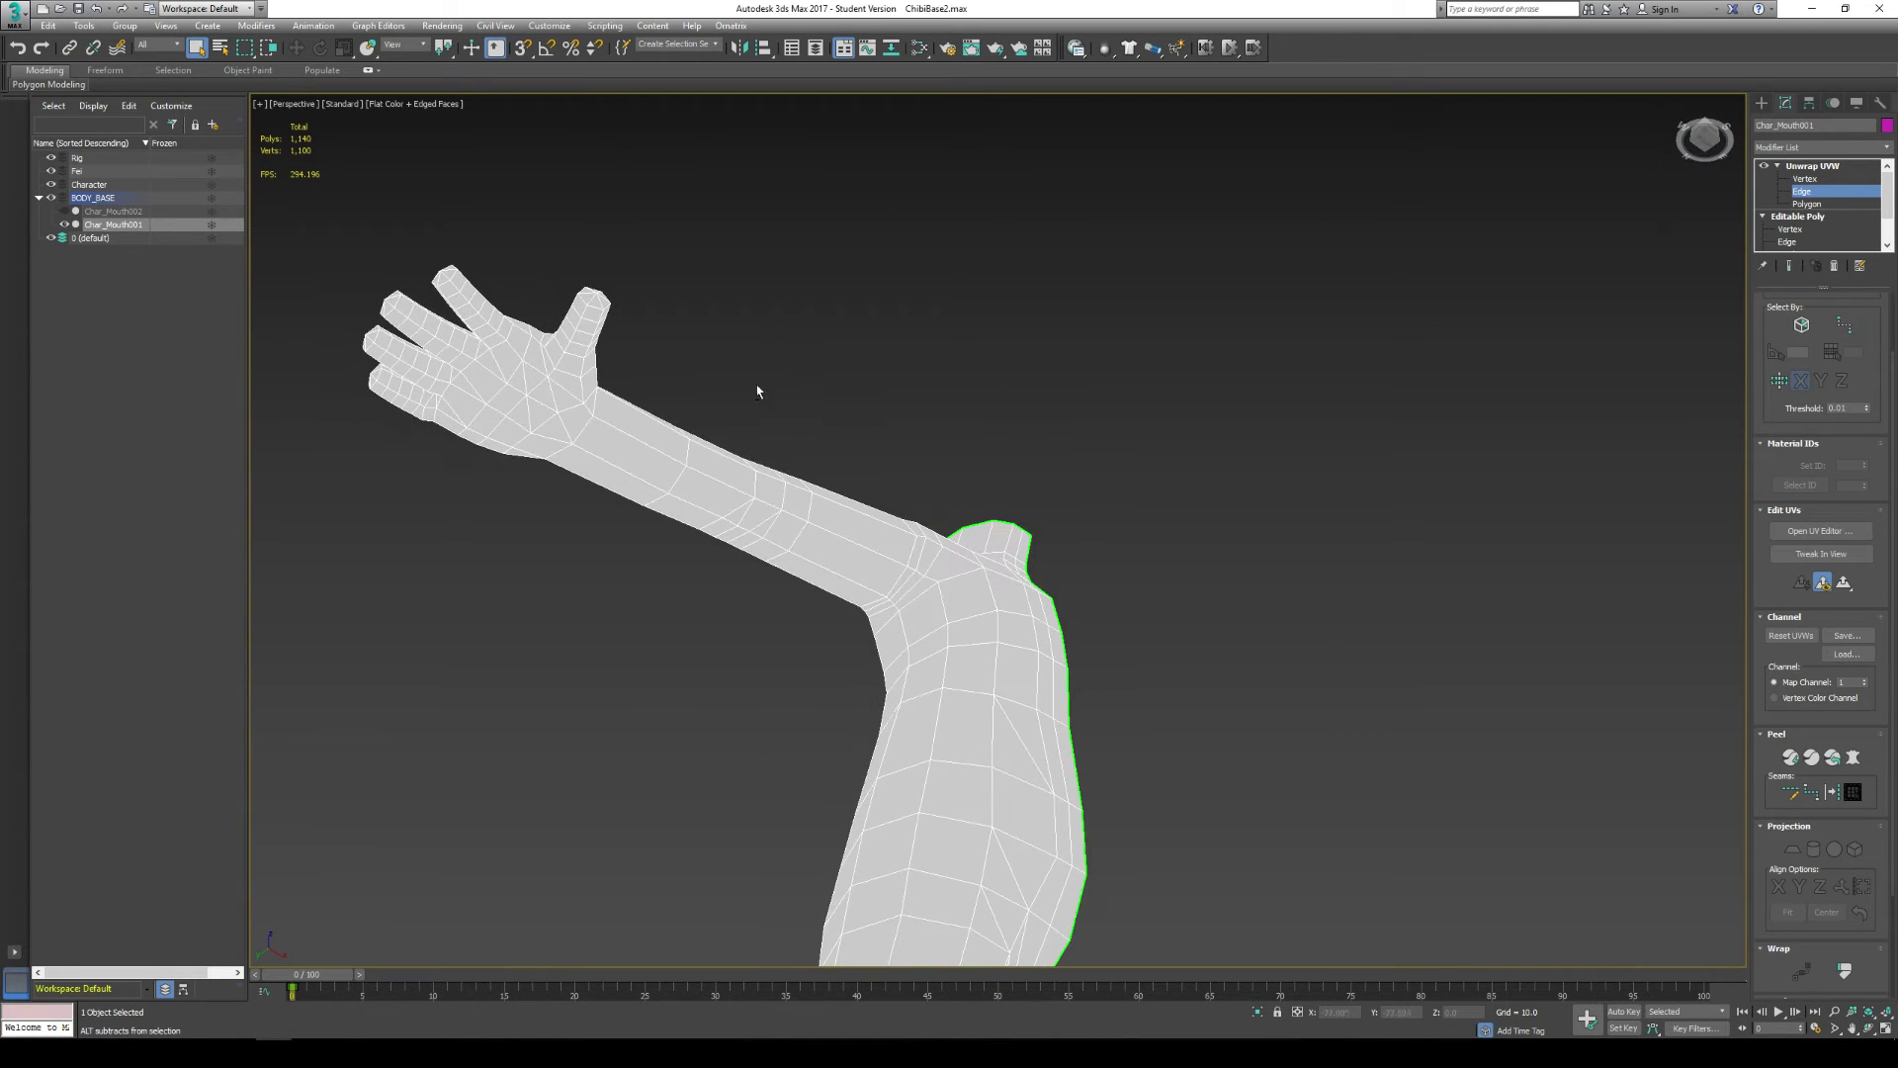
left_click(626, 474)
left_click(709, 510, "ctrl")
left_click(738, 524, "ctrl")
left_click(769, 539, "ctrl")
left_click(796, 549, "ctrl")
left_click(875, 589, "ctrl")
Step: Extend the edge selection around the armpit and down the outer side of the torso to the hip
scroll(888, 598, "up", 5)
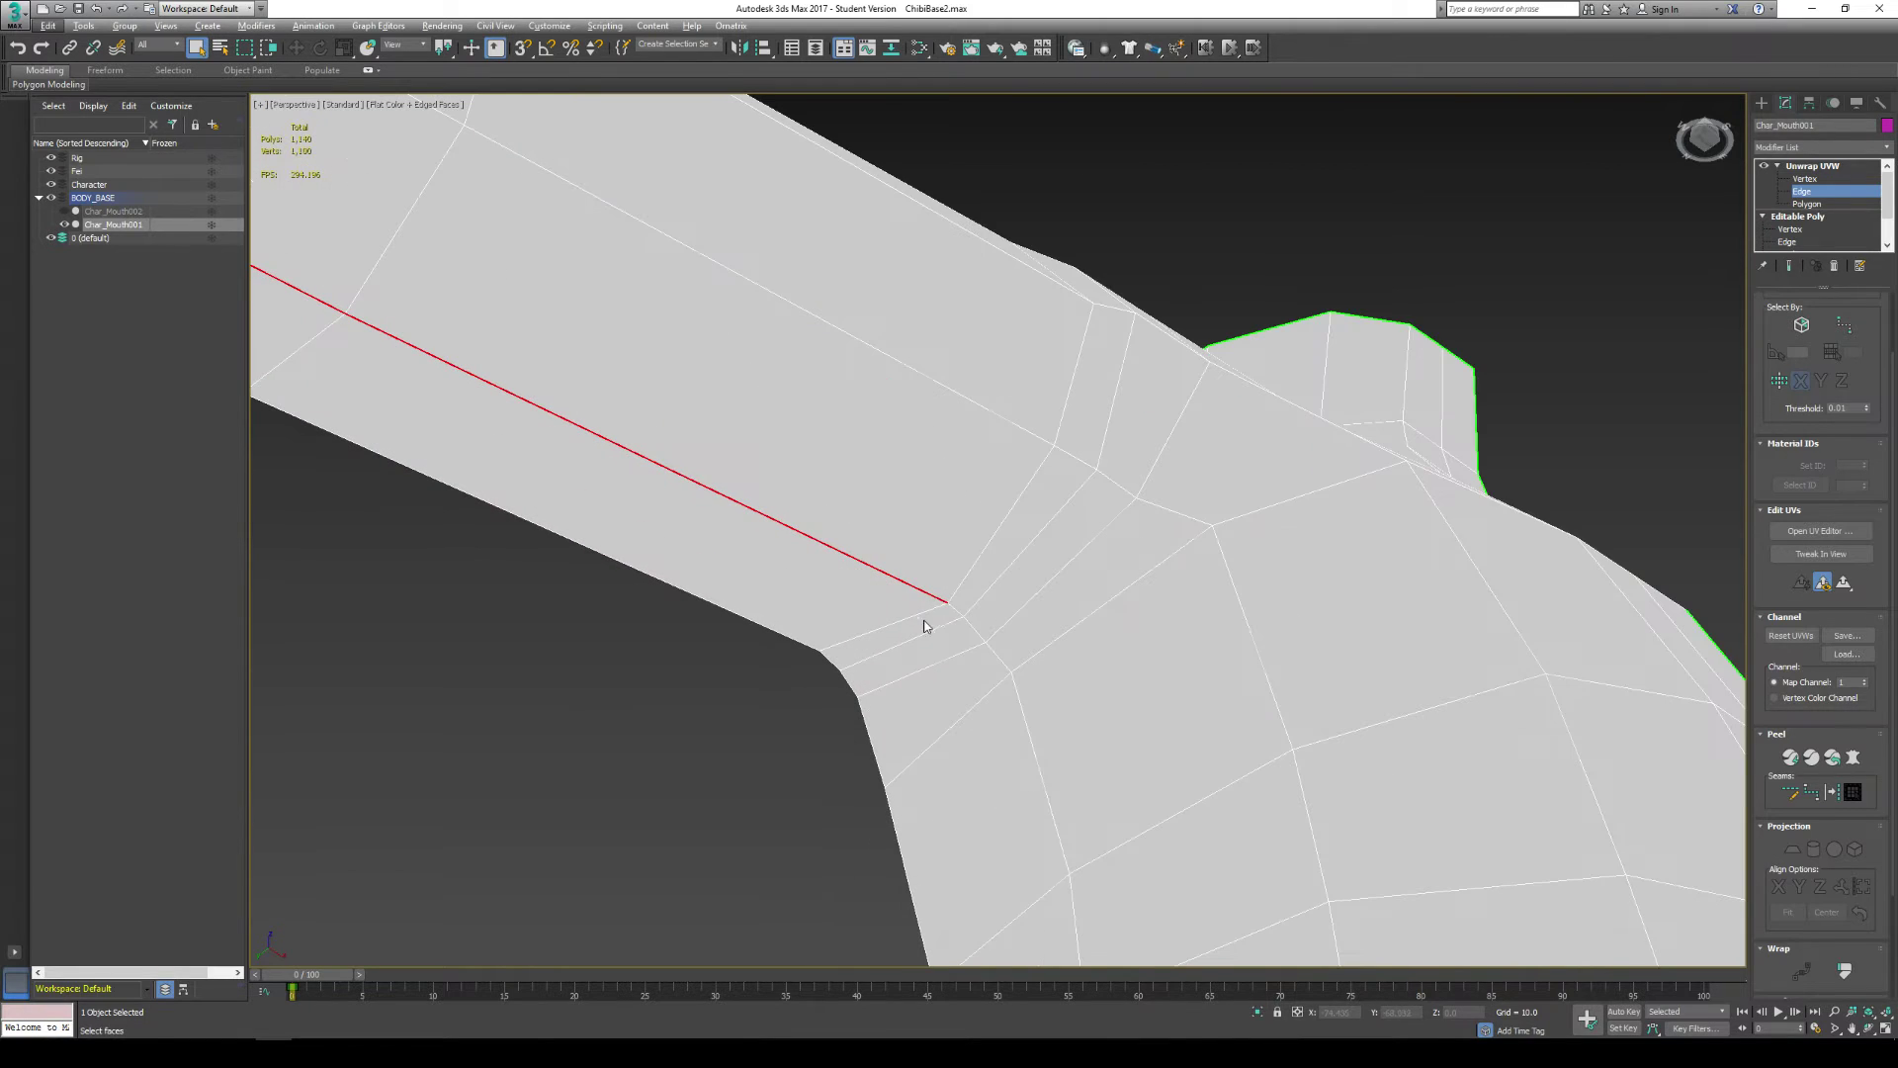
left_click(955, 607, "ctrl")
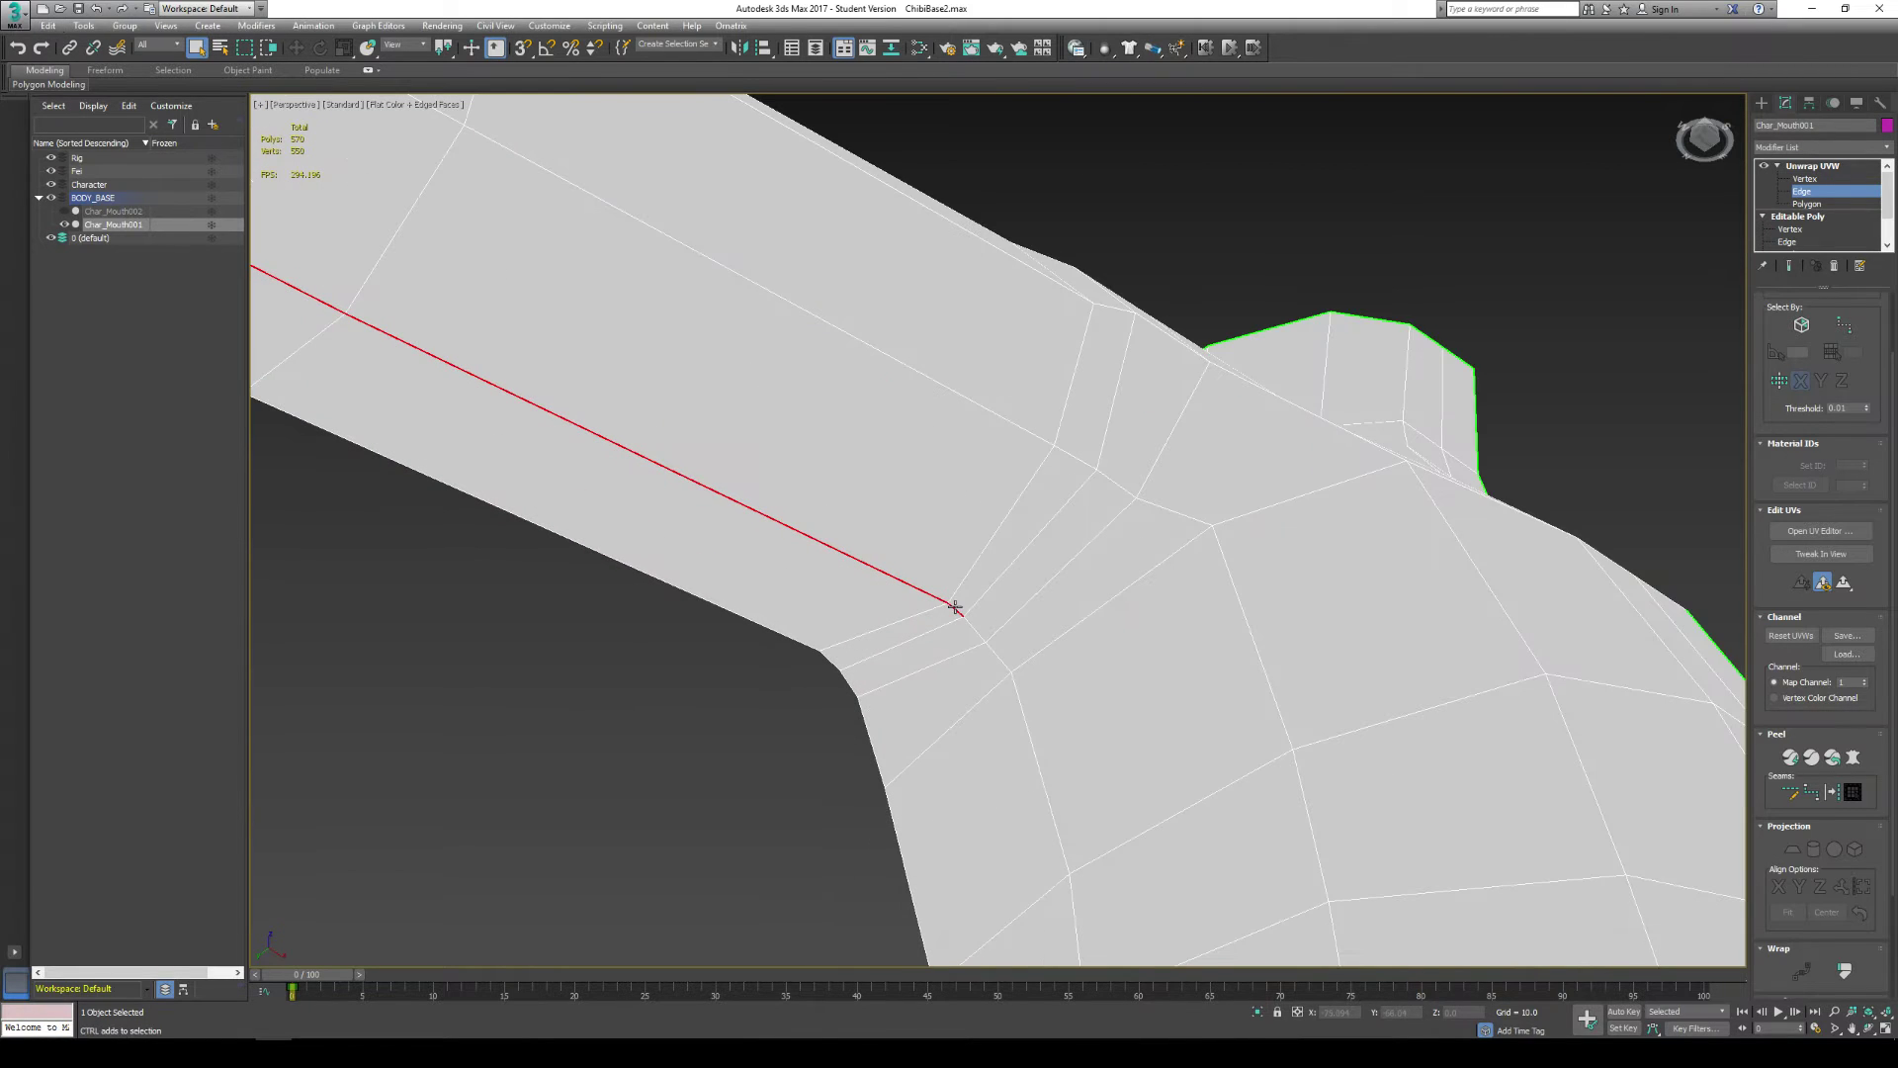
left_click(1024, 714, "ctrl")
middle_click_drag(1066, 760, 1061, 548, "alt")
scroll(1088, 667, "down", 2)
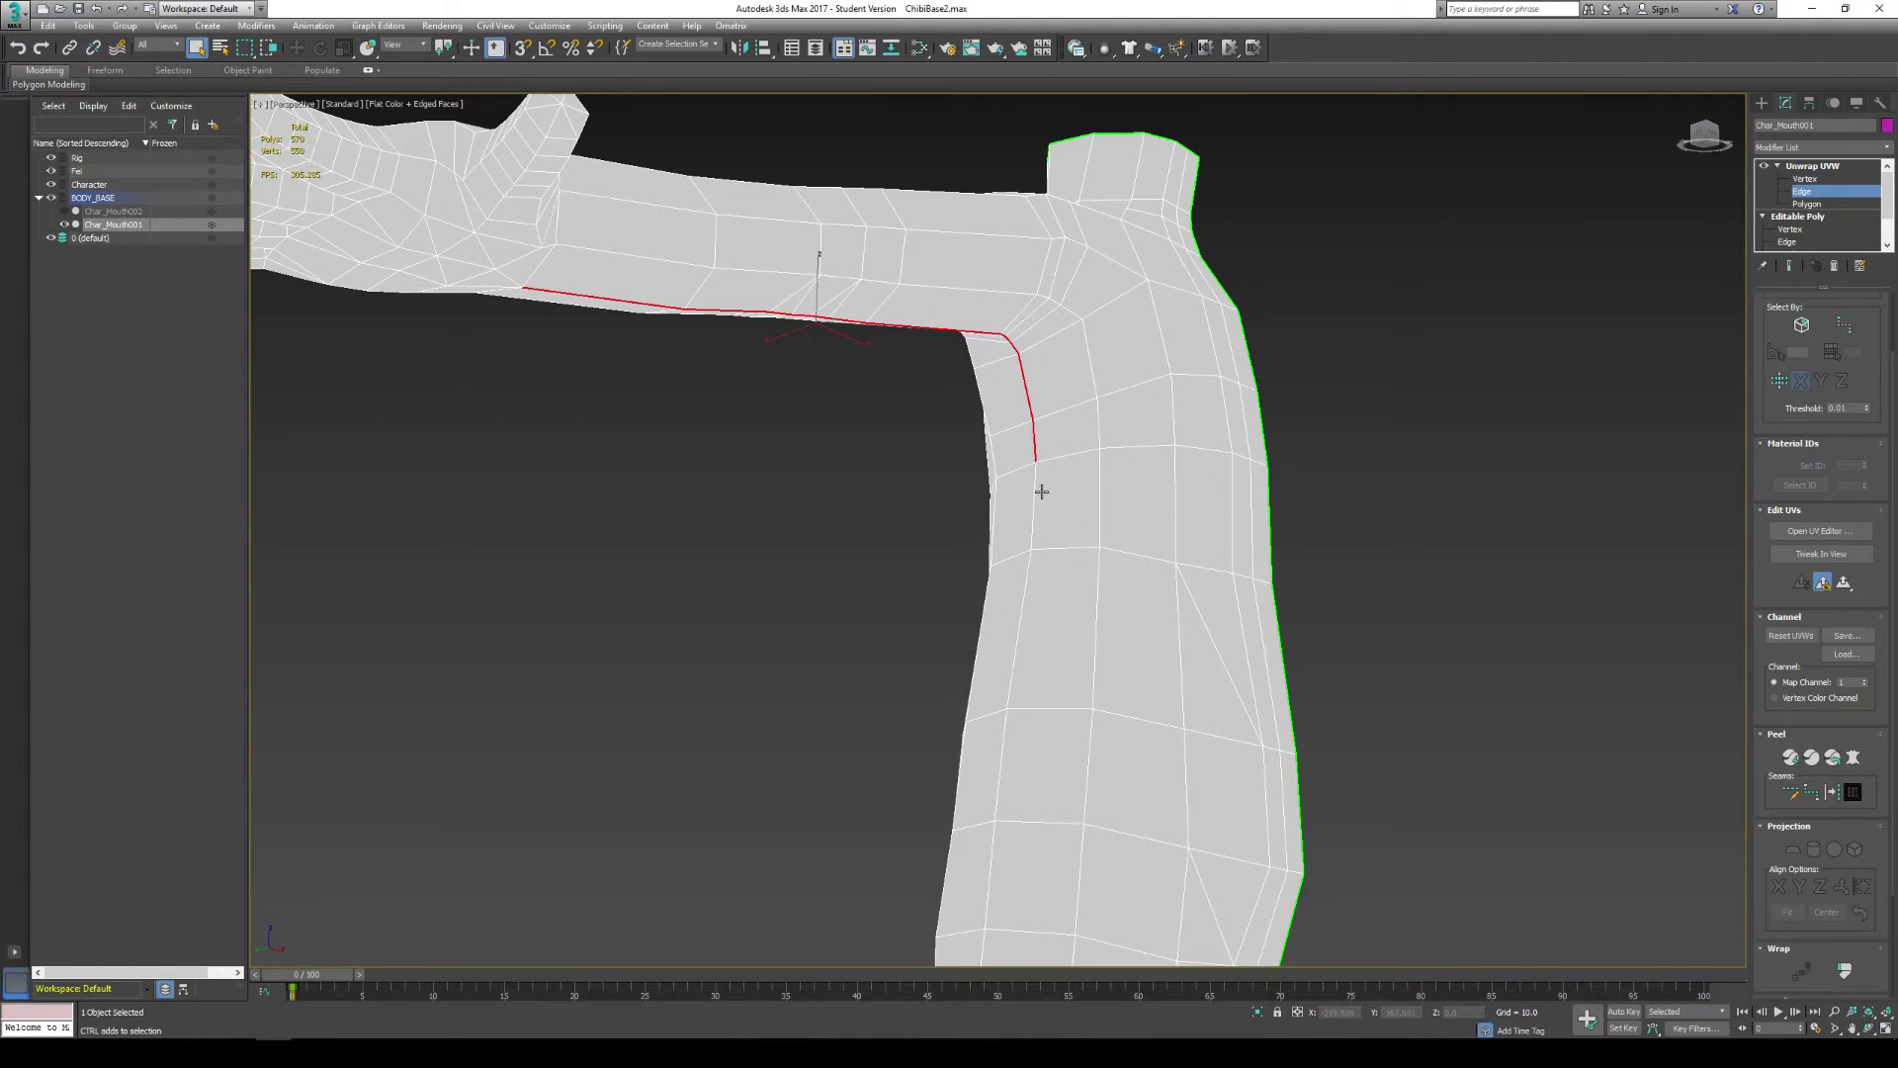
left_click(1034, 524, "ctrl")
left_click(1018, 633, "ctrl")
left_click(1006, 771, "ctrl")
Step: Continue the edge selection down the outer side of the leg to the bottom of the foot
middle_click_drag(1017, 821, 1039, 528)
scroll(1039, 529, "down", 3)
left_click(1007, 593, "ctrl")
left_click(997, 682, "ctrl")
middle_click_drag(993, 732, 997, 554)
left_click(942, 522, "ctrl")
left_click(1003, 658, "ctrl")
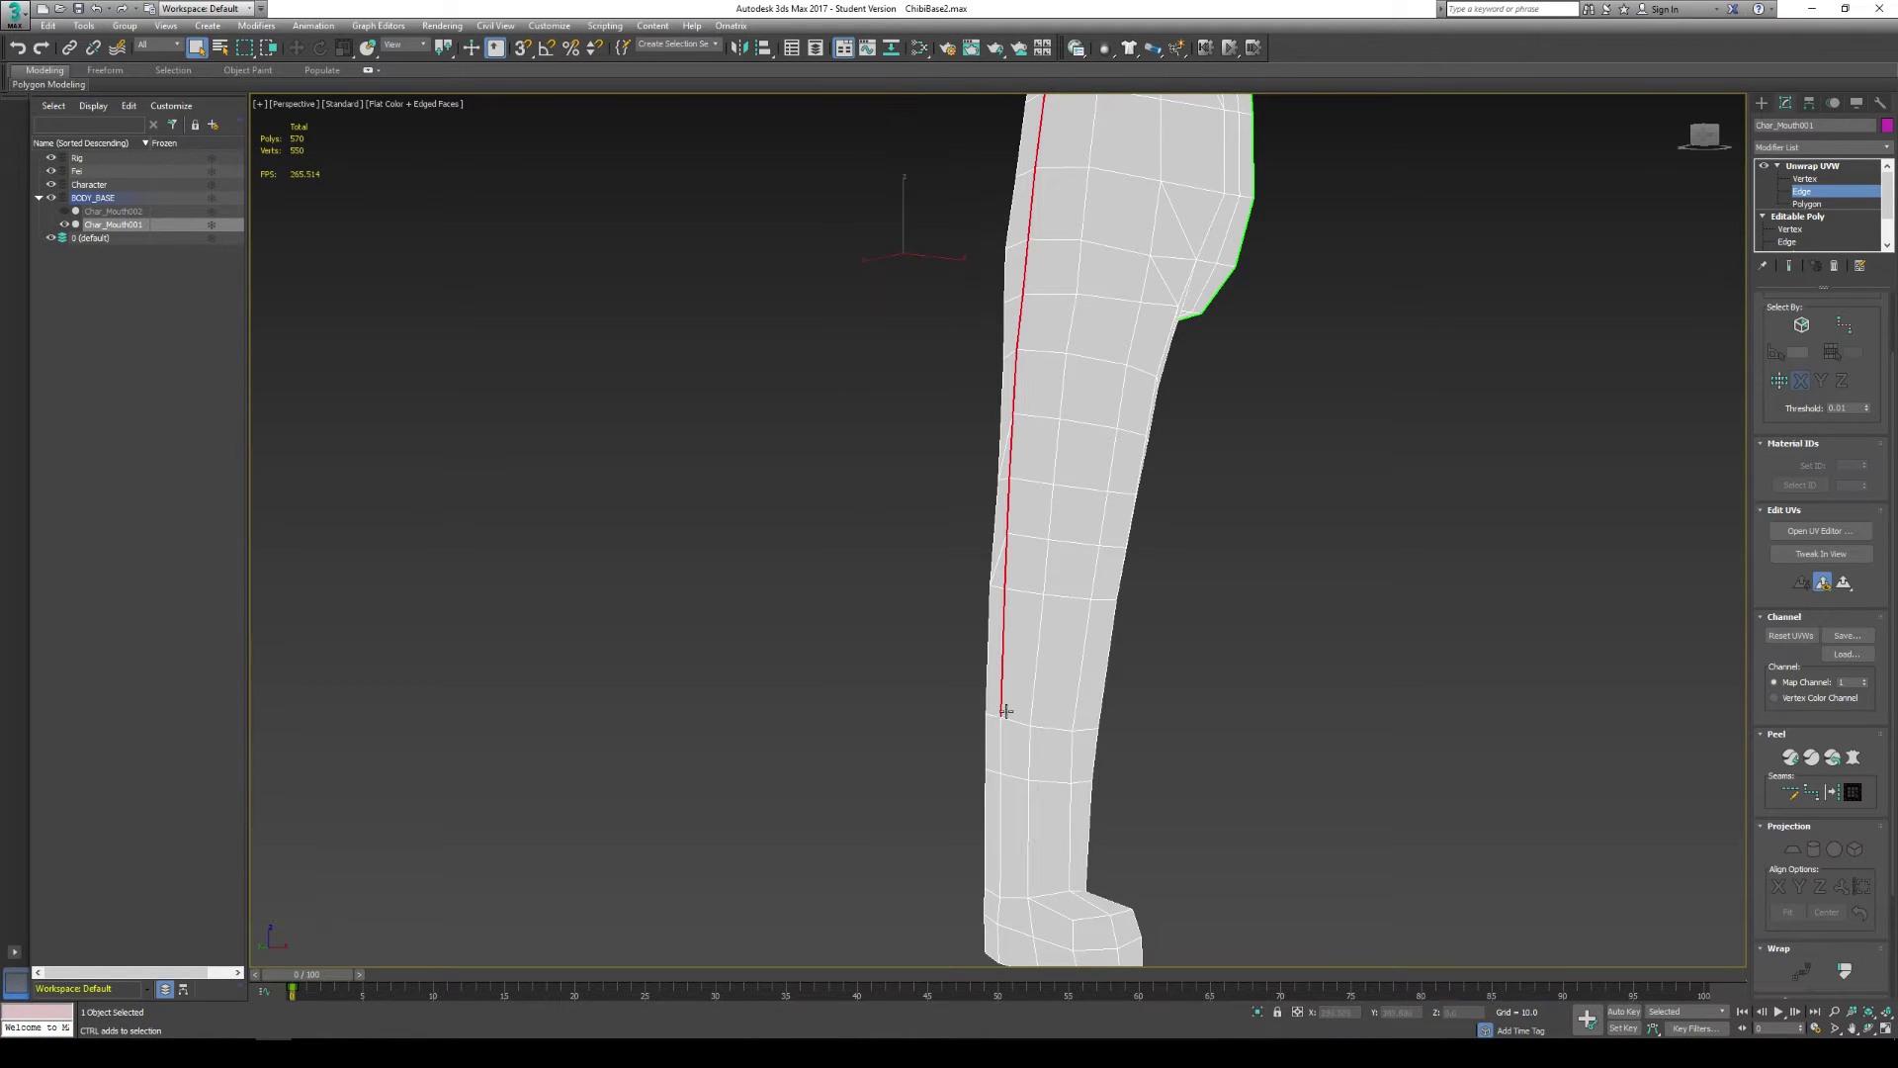
left_click(1001, 817, "ctrl")
Step: Add the edge loop around the wrist to the selection, separating the hand from the arm
middle_click_drag(1056, 910, 860, 512, "alt")
scroll(852, 510, "up", 5)
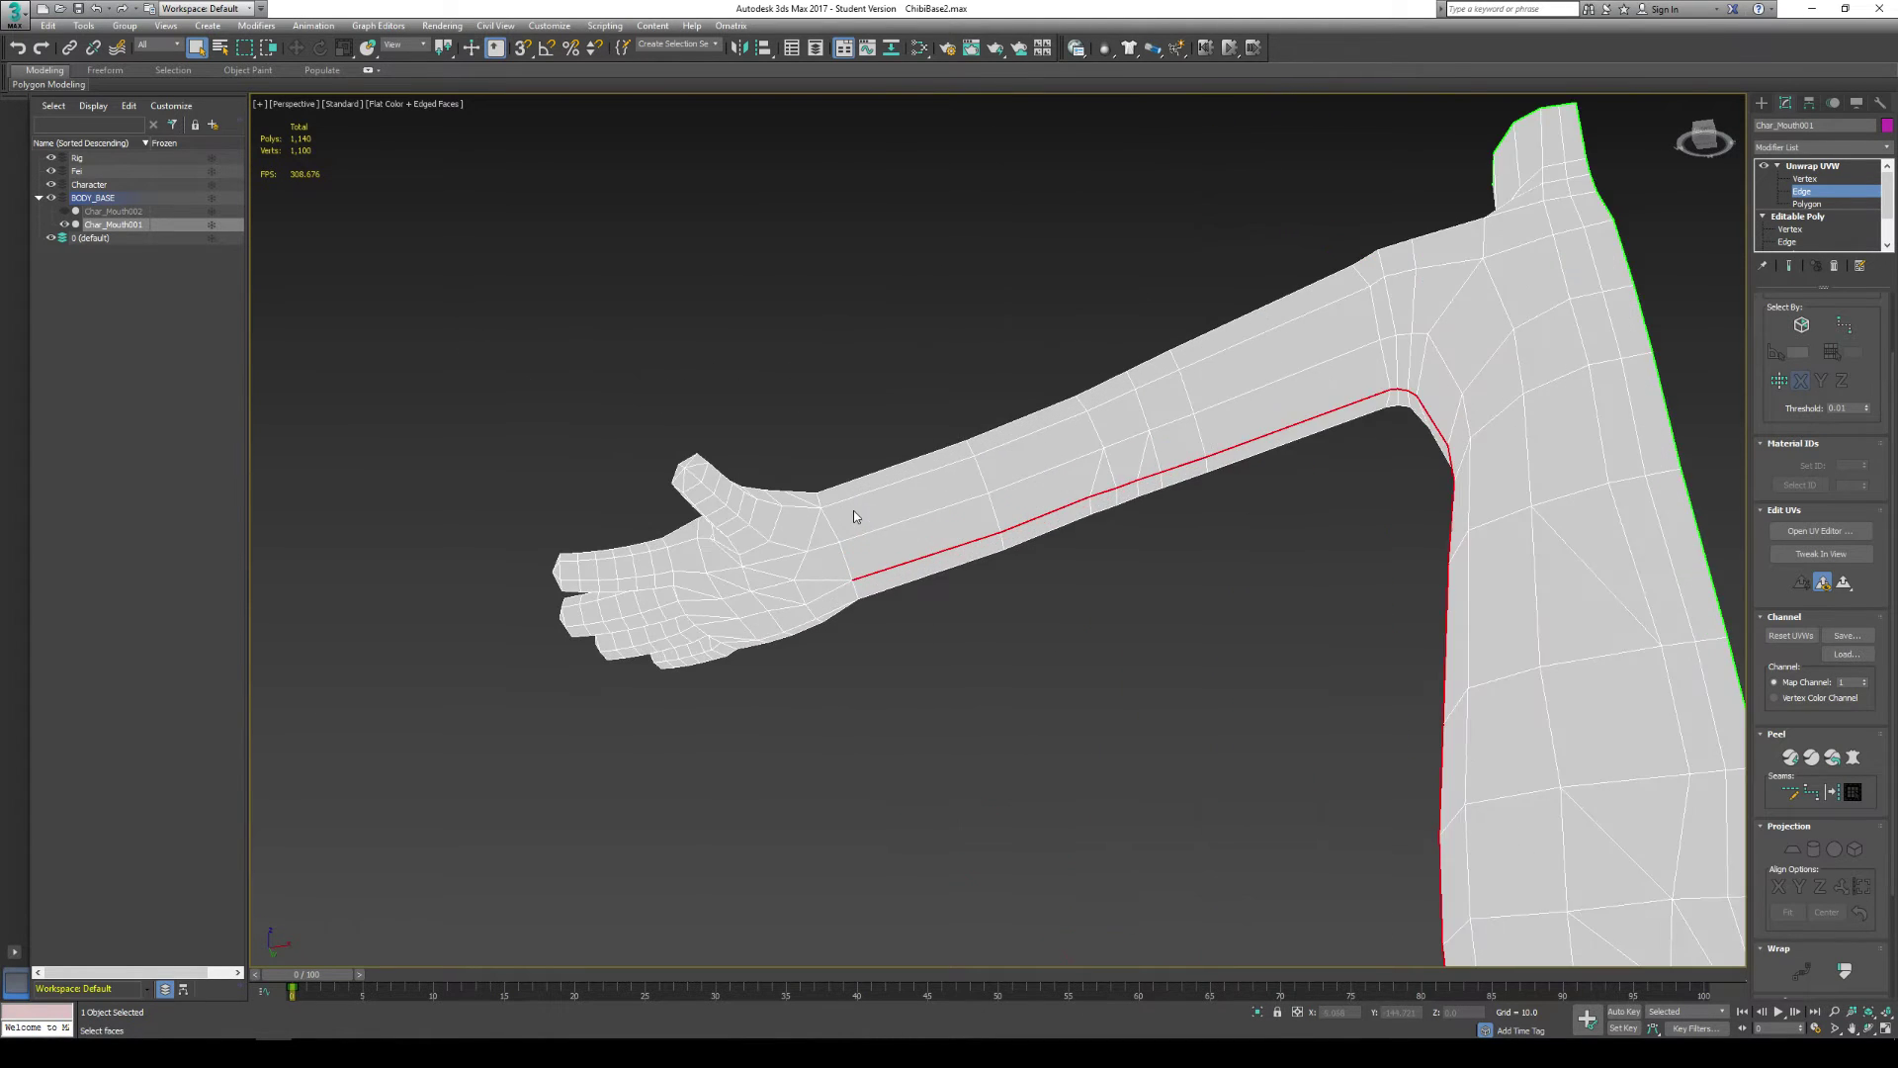
left_click(836, 577, "ctrl")
scroll(823, 557, "up", 4)
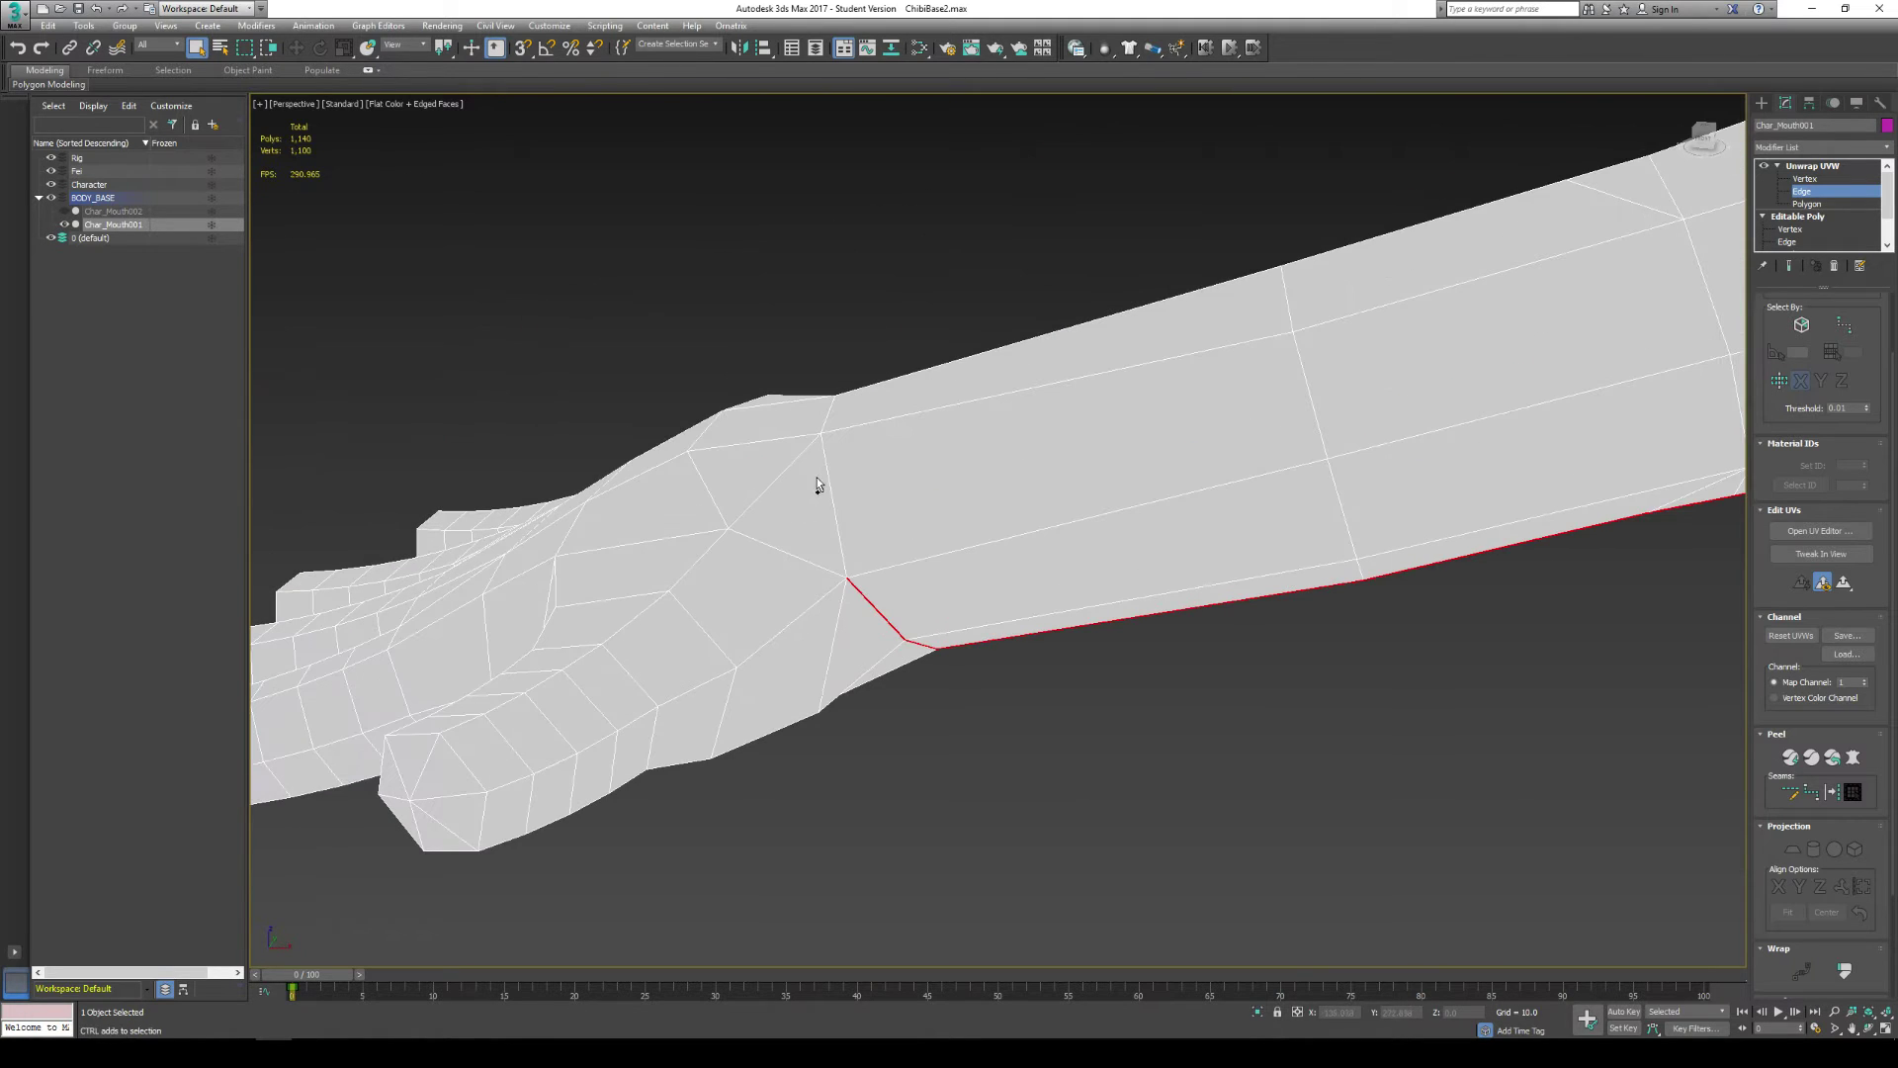
left_click(827, 469, "ctrl")
middle_click_drag(827, 420, 1059, 415, "alt")
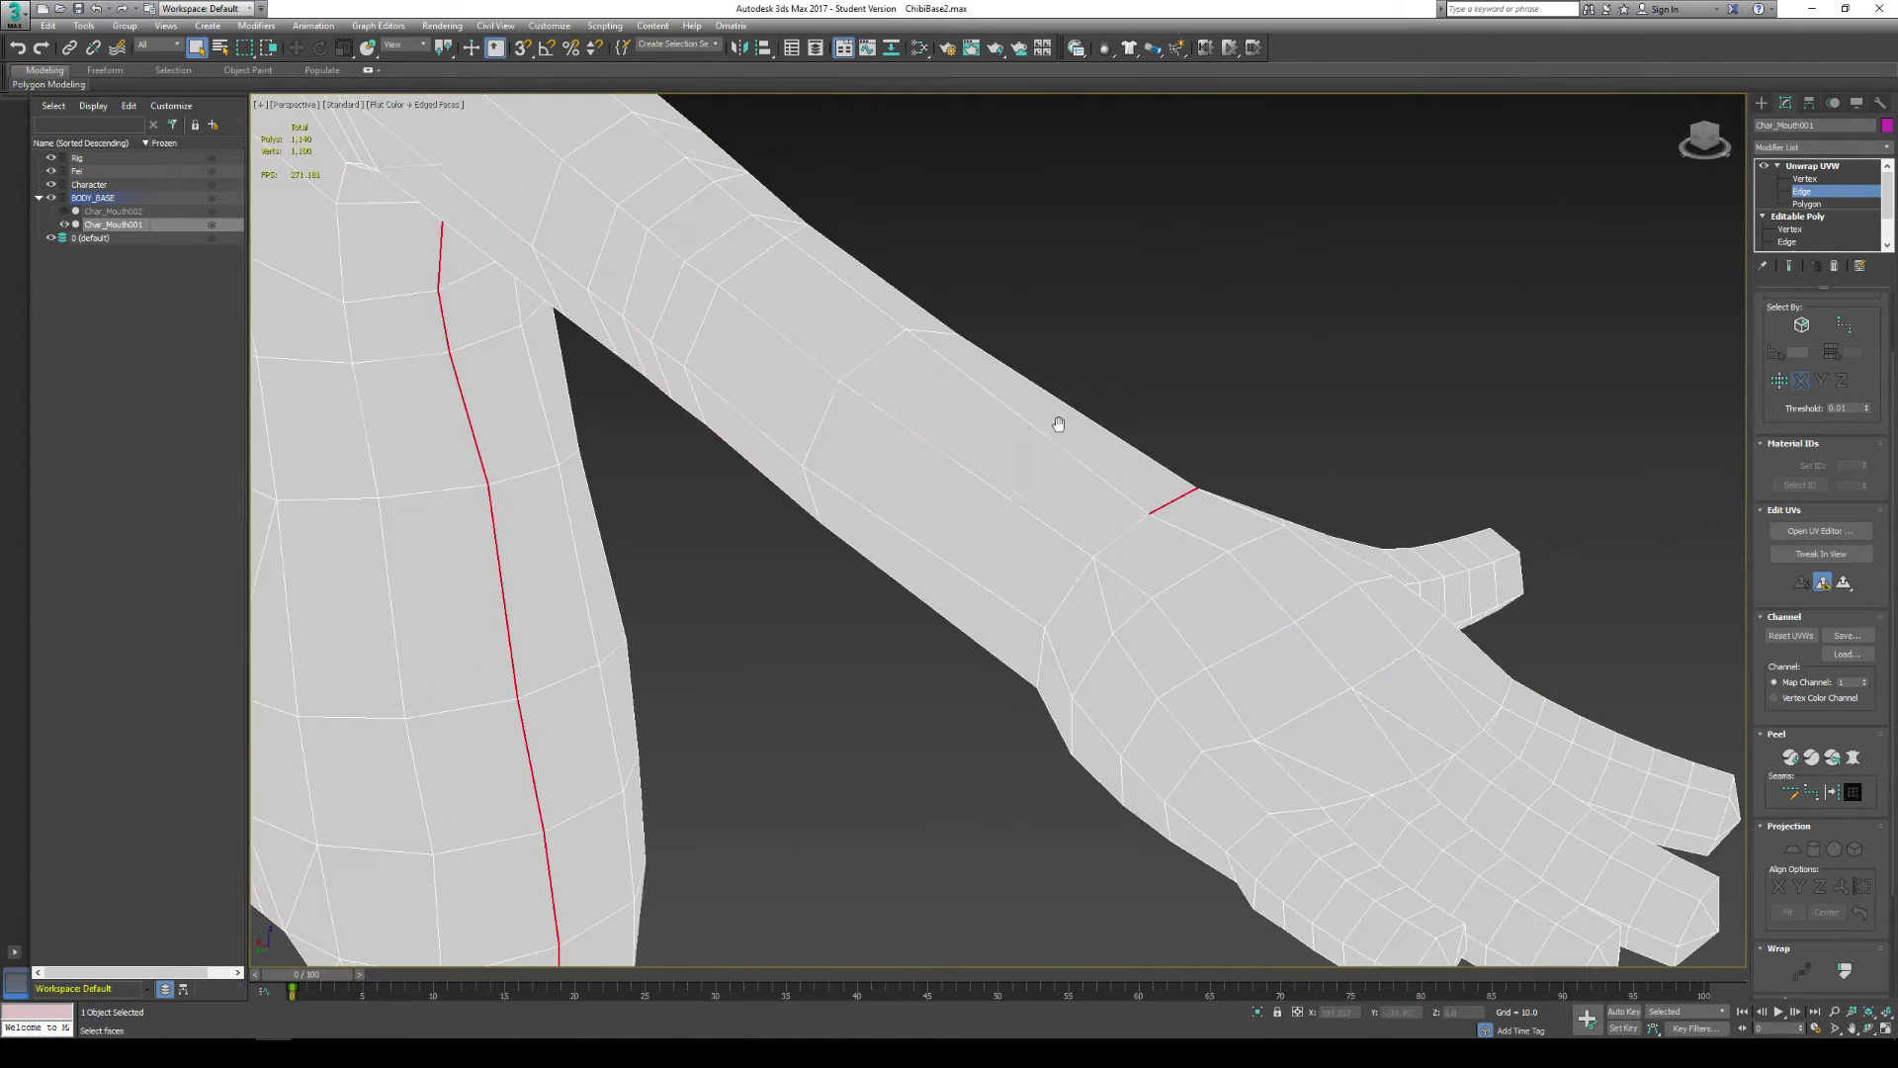
left_click(1133, 526, "ctrl")
left_click(1081, 584, "ctrl")
Step: Add the edge loop around the shoulder joint and the edges along the shoulder top to the neck to the selection
middle_click_drag(1042, 656, 923, 491, "alt")
scroll(934, 534, "up", 5)
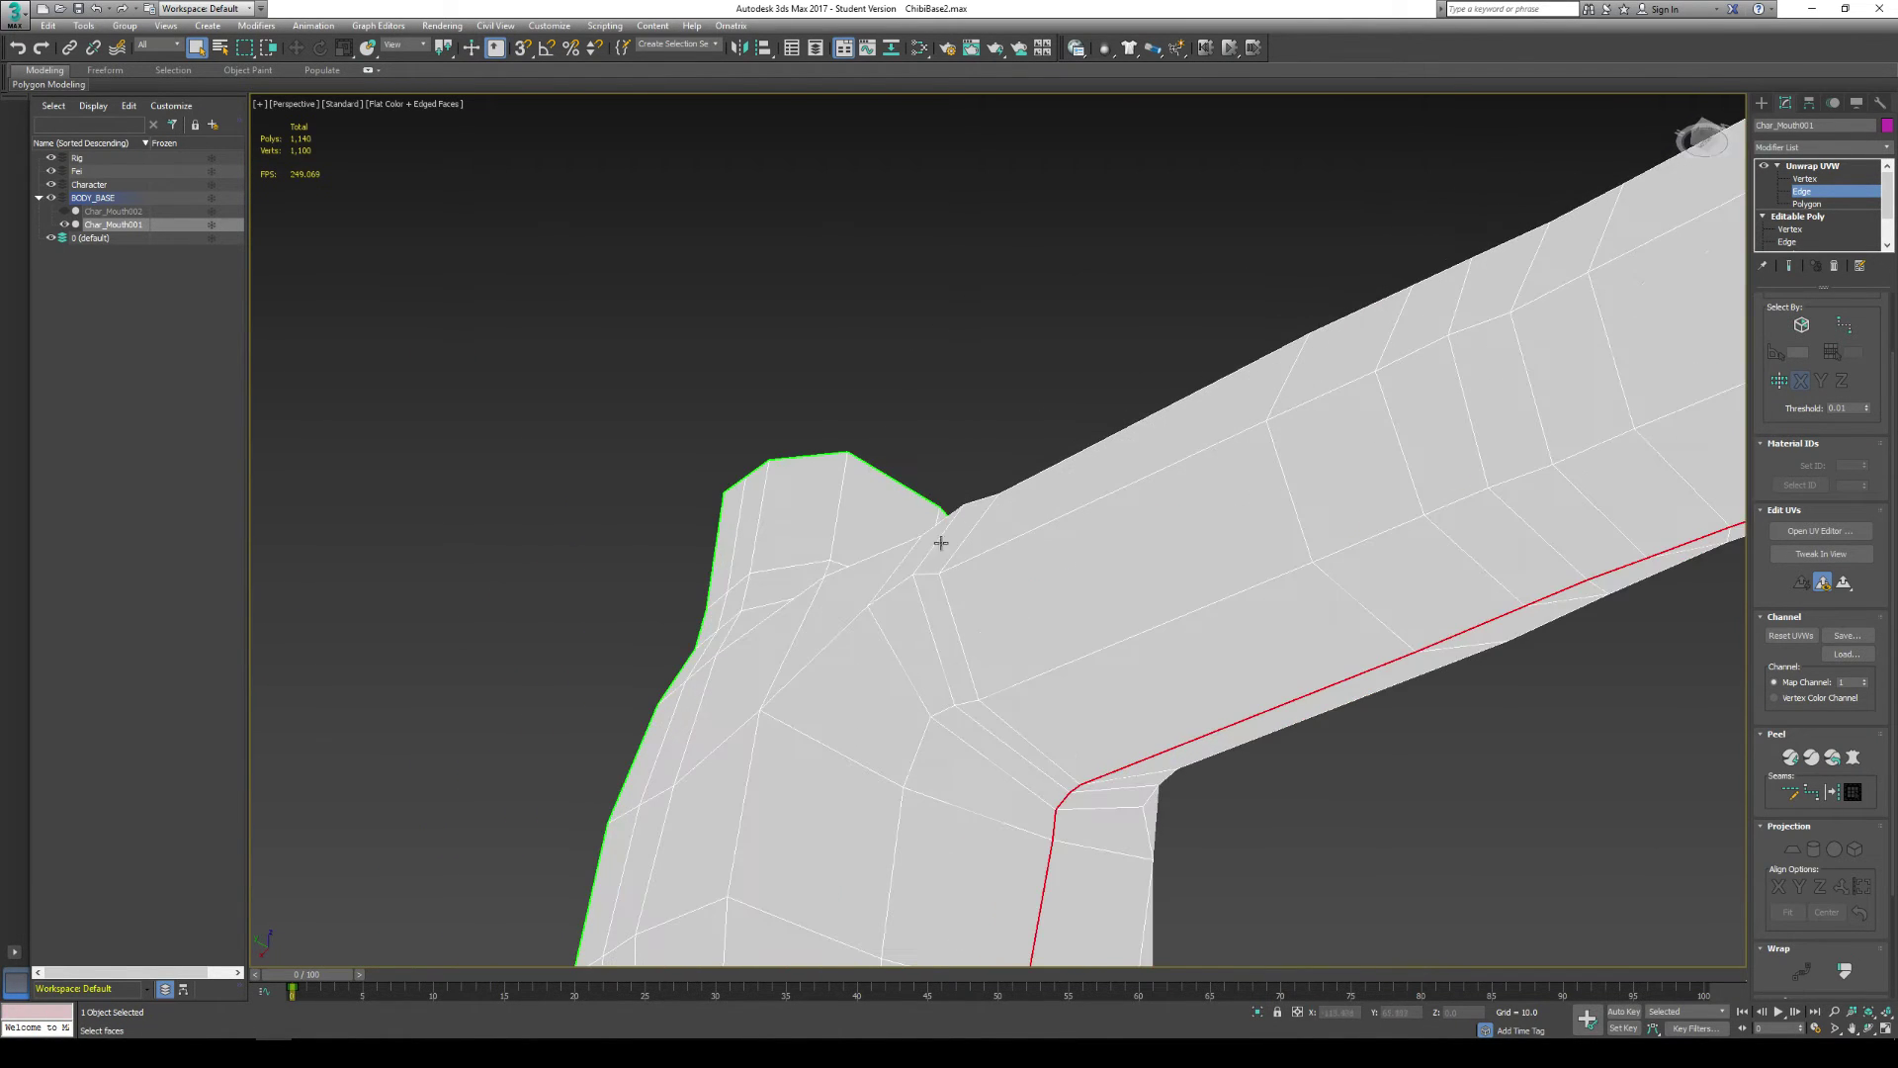
middle_click_drag(1077, 848, 1075, 725, "alt")
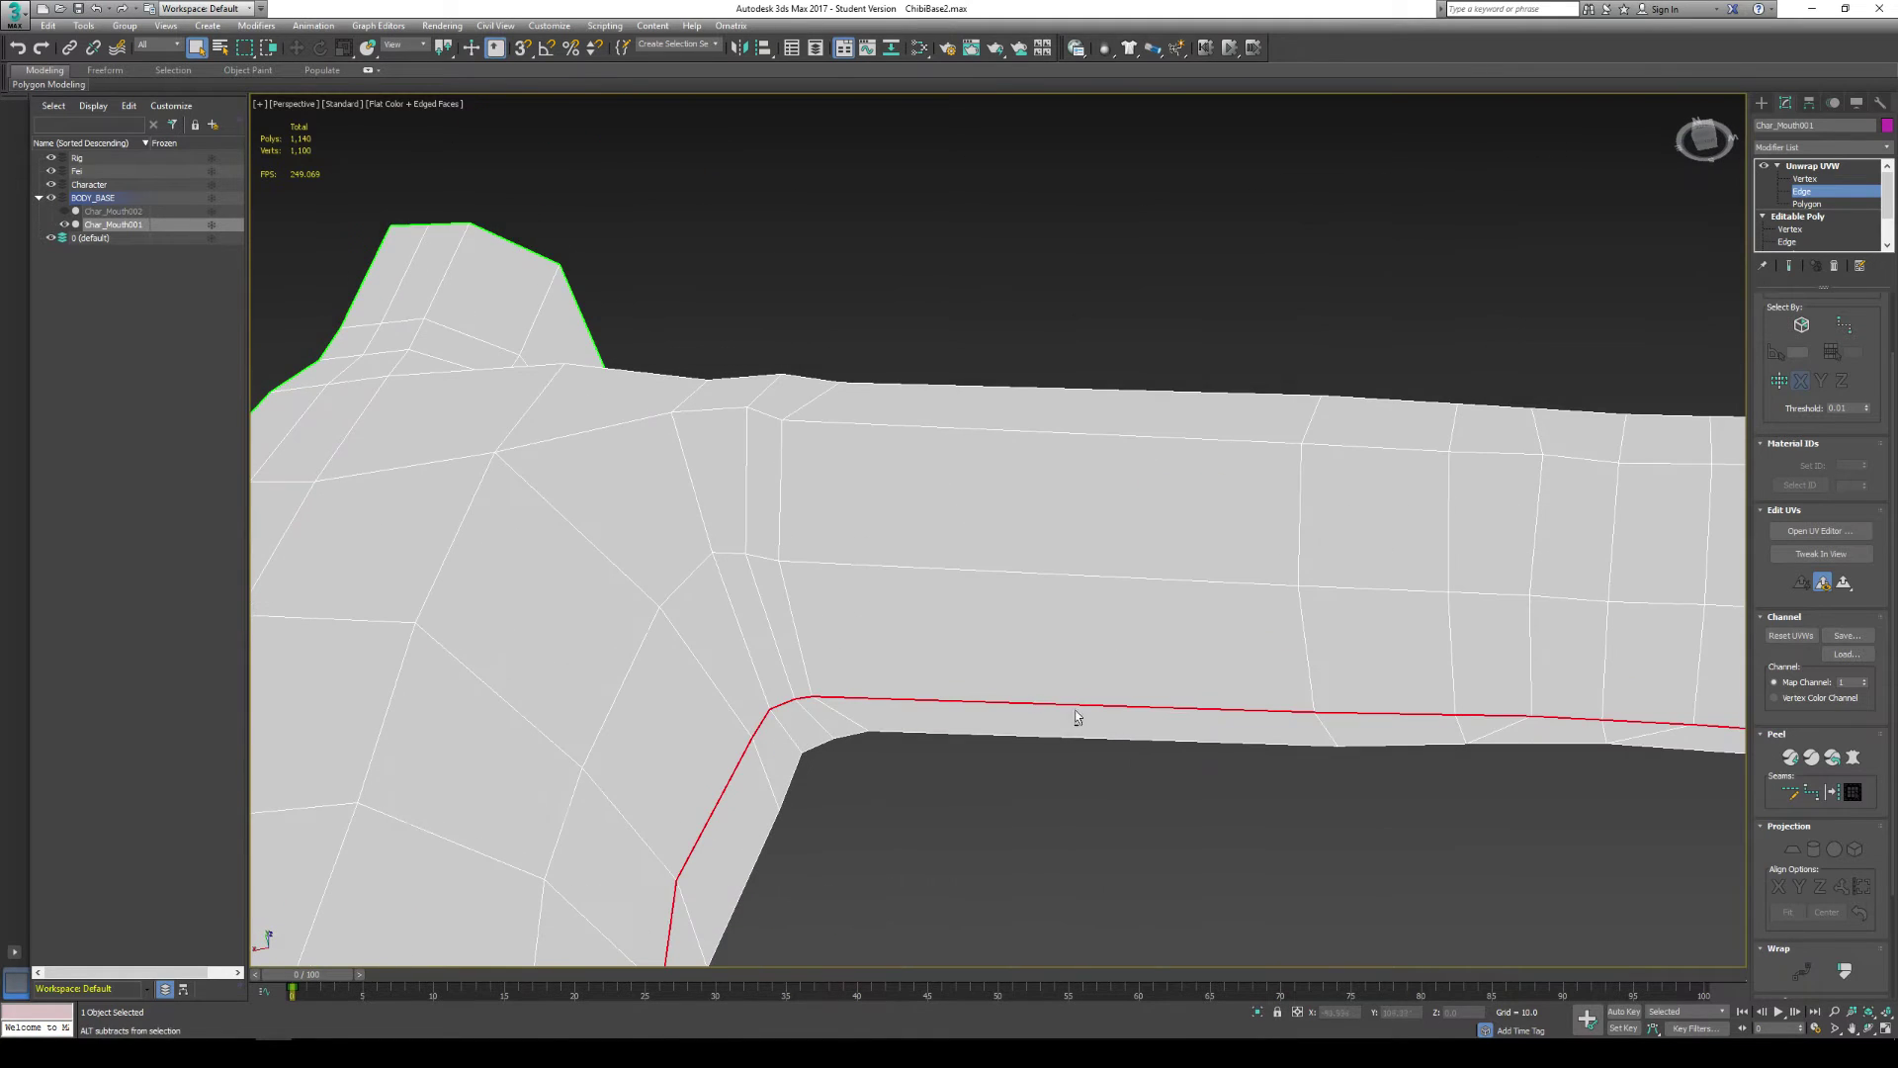
left_click(753, 661, "ctrl")
left_click(692, 480, "ctrl")
middle_click_drag(786, 732, 1091, 201, "alt")
left_click(1124, 197, "ctrl")
scroll(1115, 241, "down", 5)
middle_click_drag(1090, 202, 817, 339)
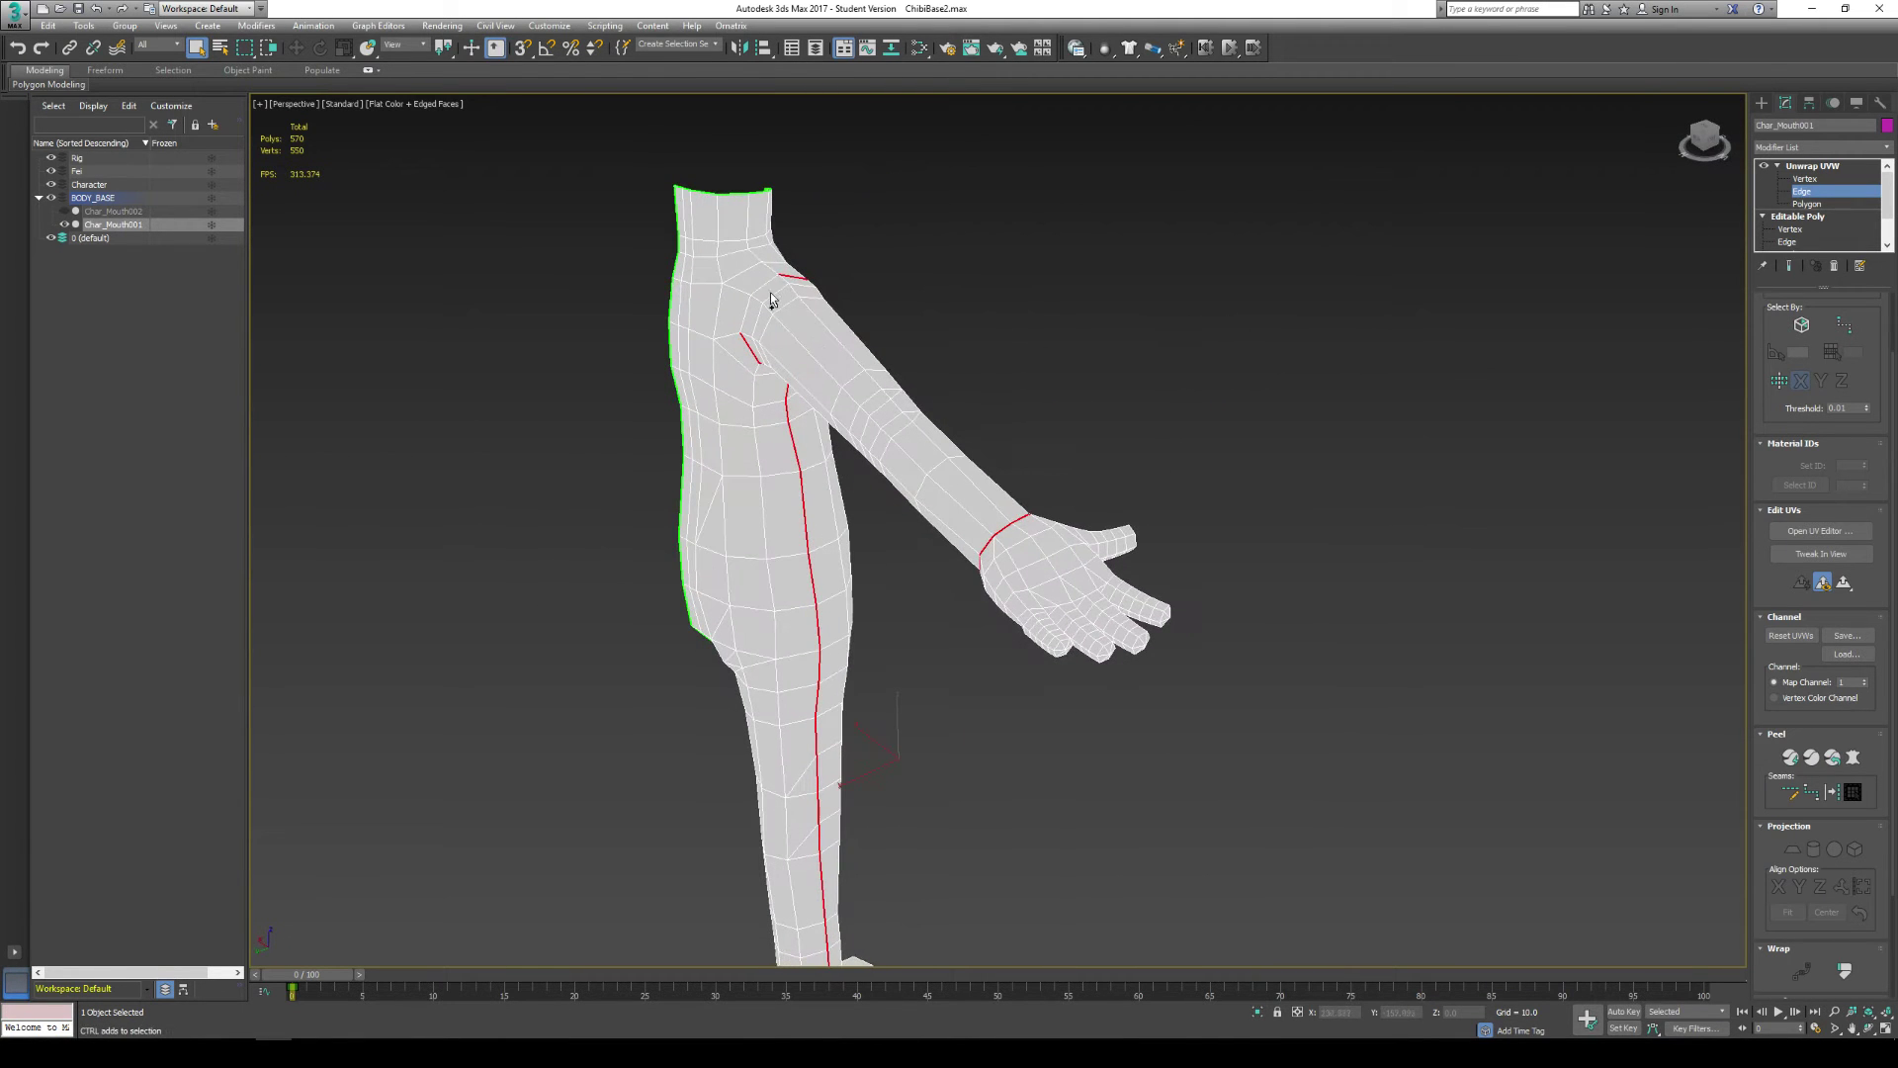
mouse_move(1029, 347)
middle_mouse_down("alt")
mouse_move(1038, 212)
mouse_move(1001, 335)
middle_mouse_up("alt")
scroll(1038, 436, "up", 5)
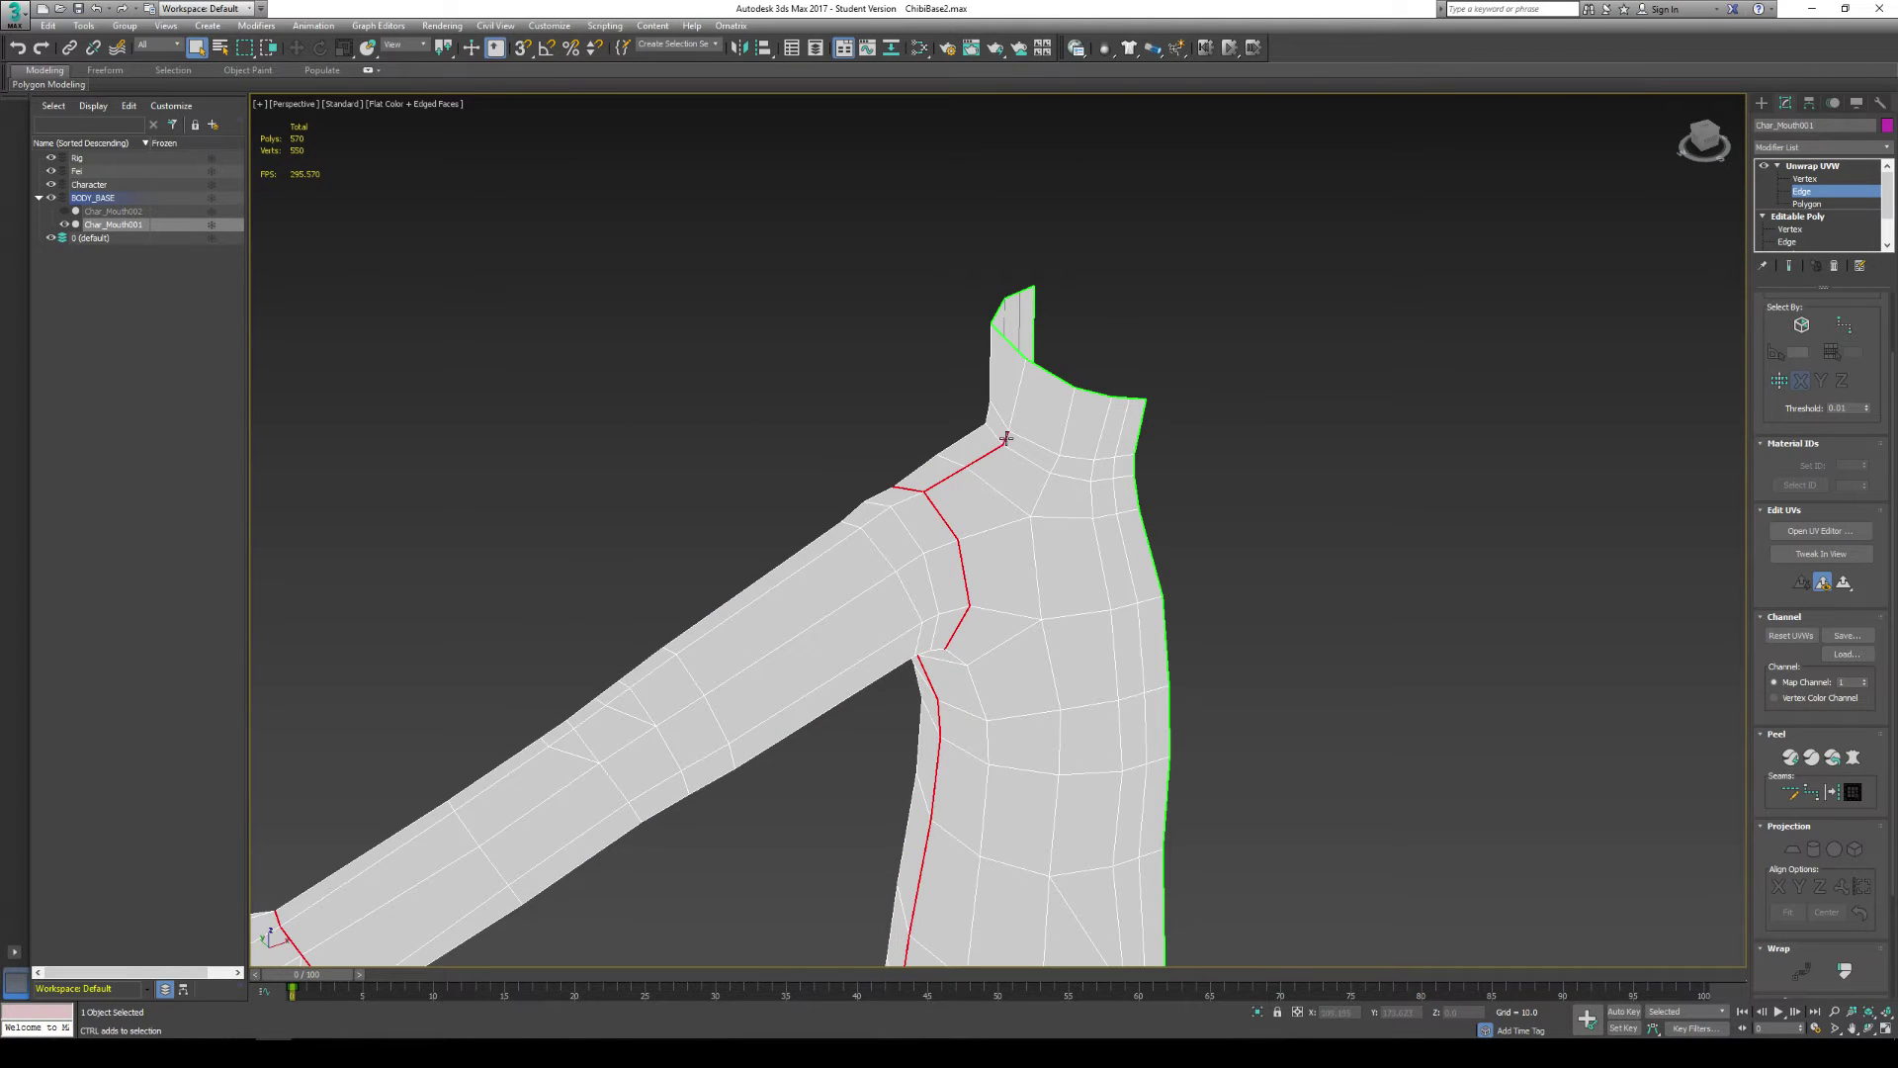
Step: Add the edges around the base of the neck to the selection, from back to front
middle_click_drag(1028, 454, 445, 476, "alt")
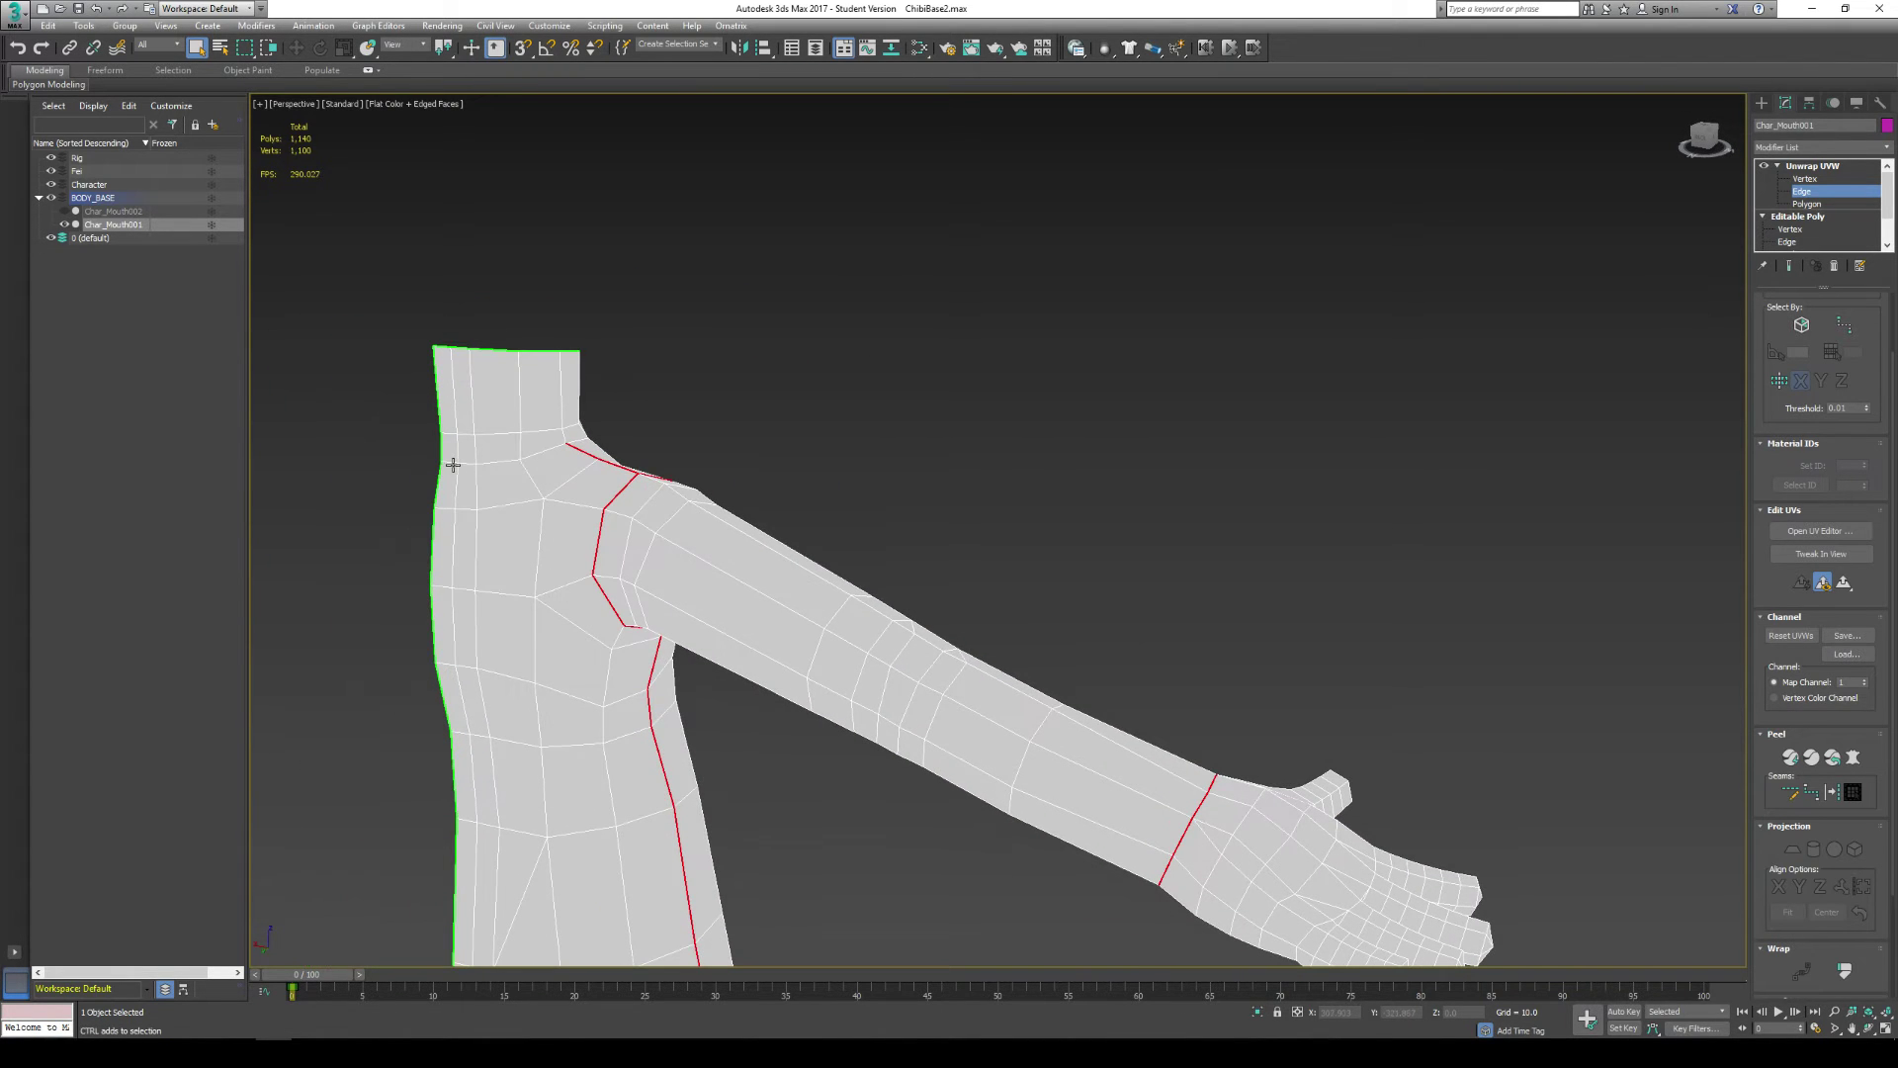
middle_click_drag(675, 437, 1072, 488, "alt")
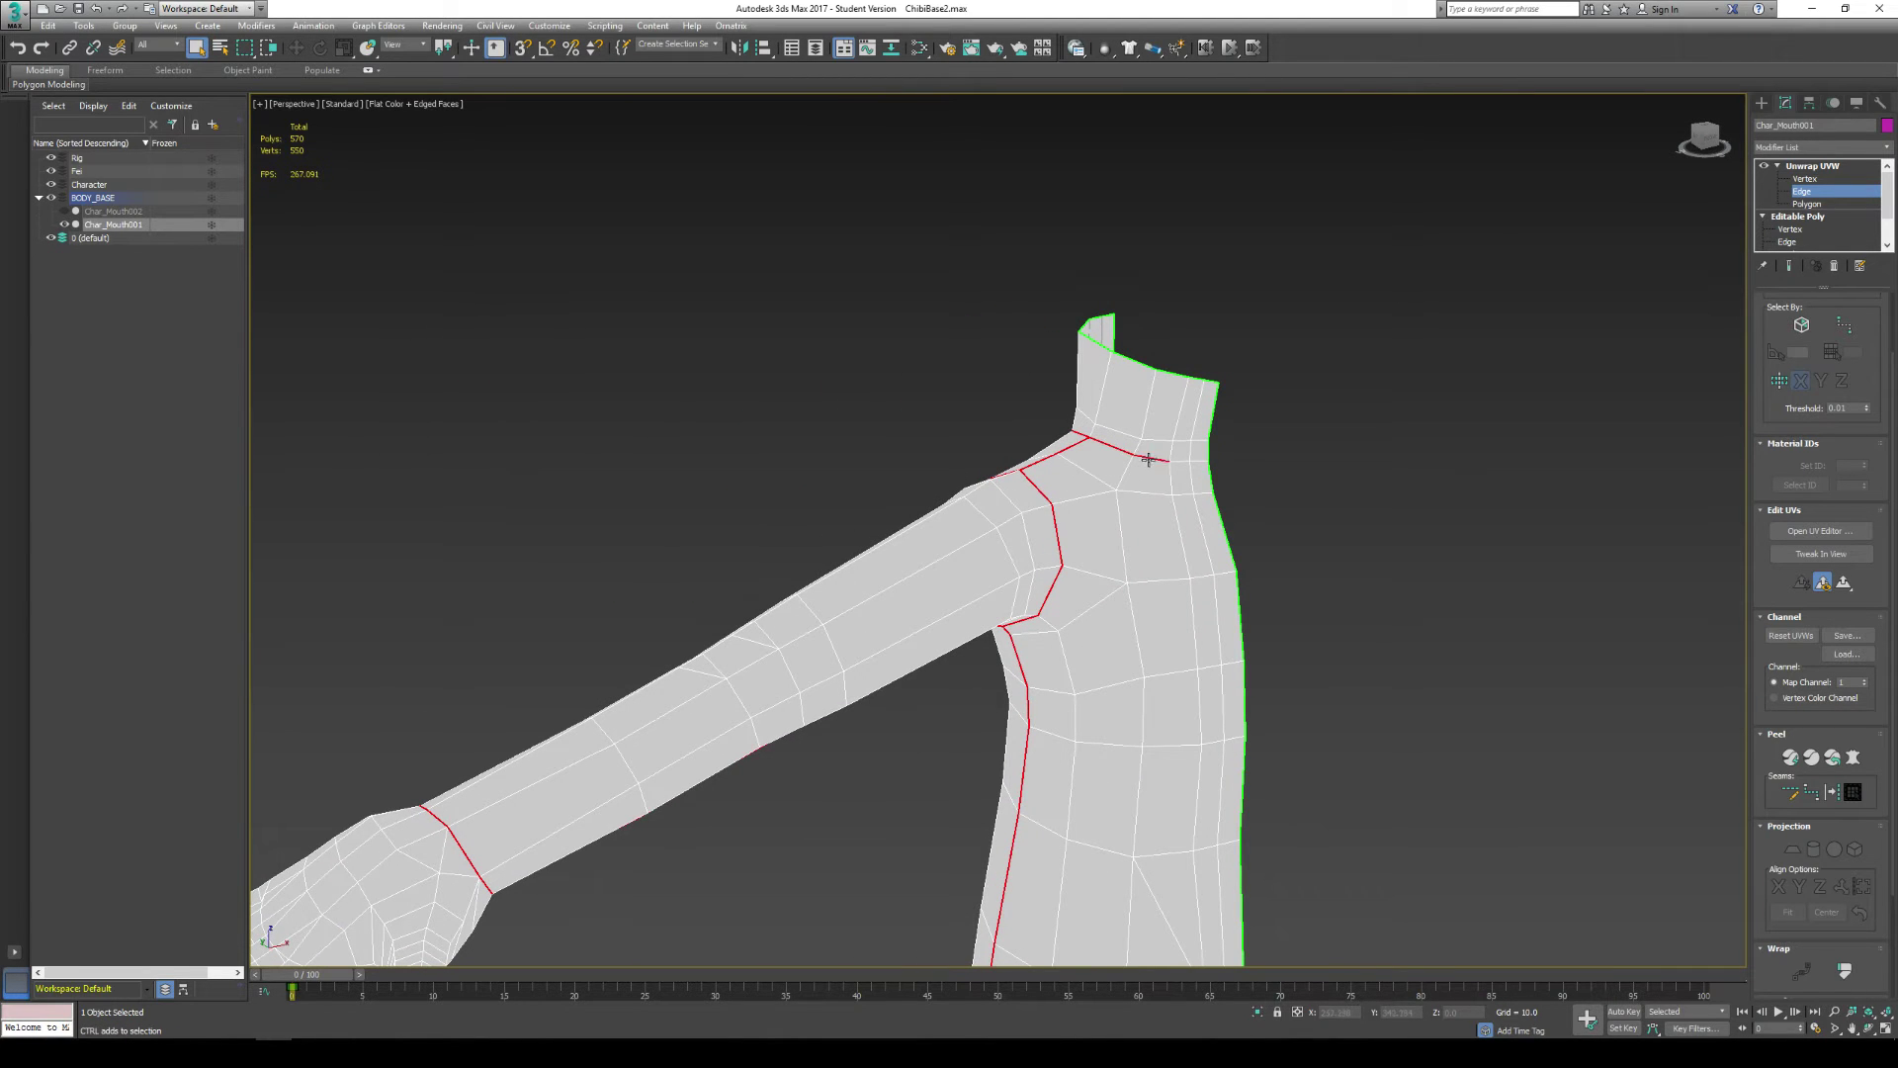
Step: Add the horizontal edge loop around the lower torso above the hip to the selection, on front and back
middle_click_drag(1069, 572, 805, 263)
scroll(797, 350, "down", 2)
scroll(797, 575, "up", 2)
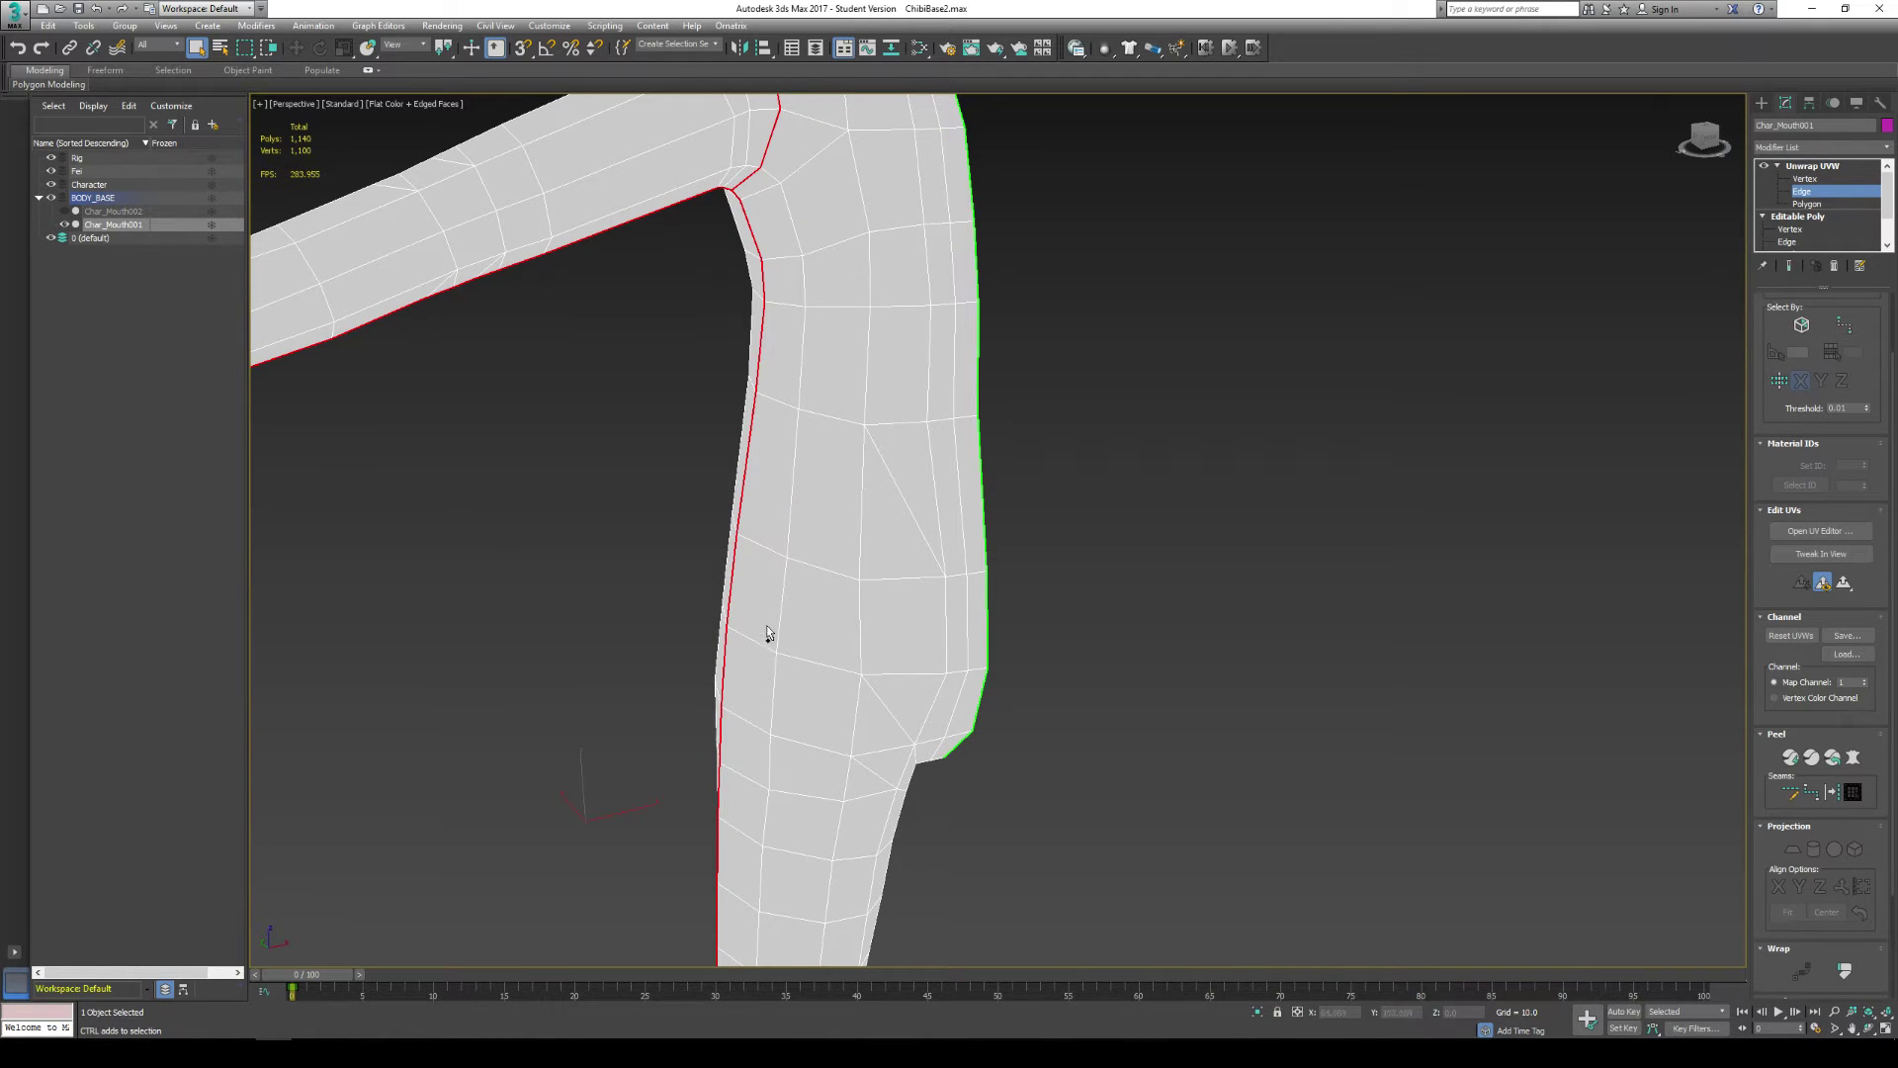
left_click(775, 554)
middle_click_drag(758, 589, 691, 555, "alt")
left_click(643, 556)
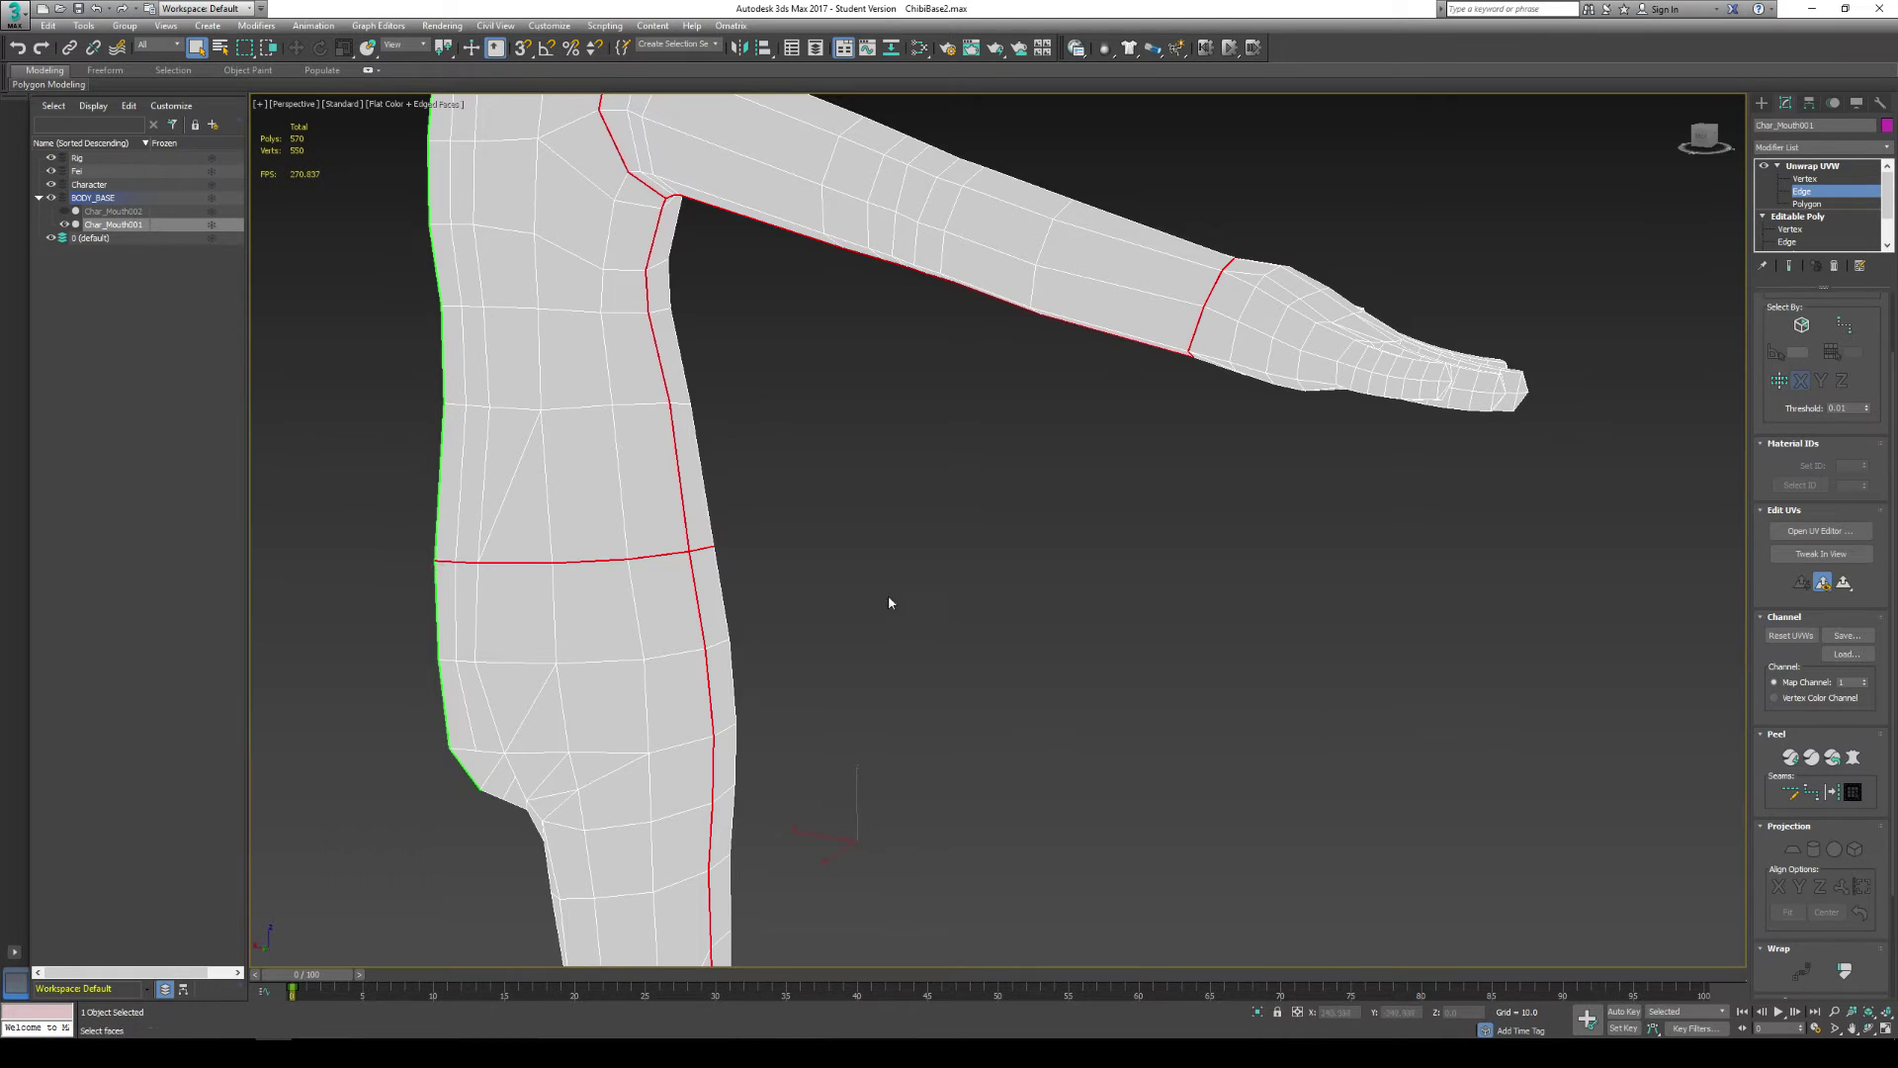
Step: Add the edge loop around the ankle to the selection, separating the foot from the leg
middle_click_drag(894, 602, 799, 580, "alt")
scroll(799, 581, "down", 2)
middle_click_drag(792, 707, 886, 386)
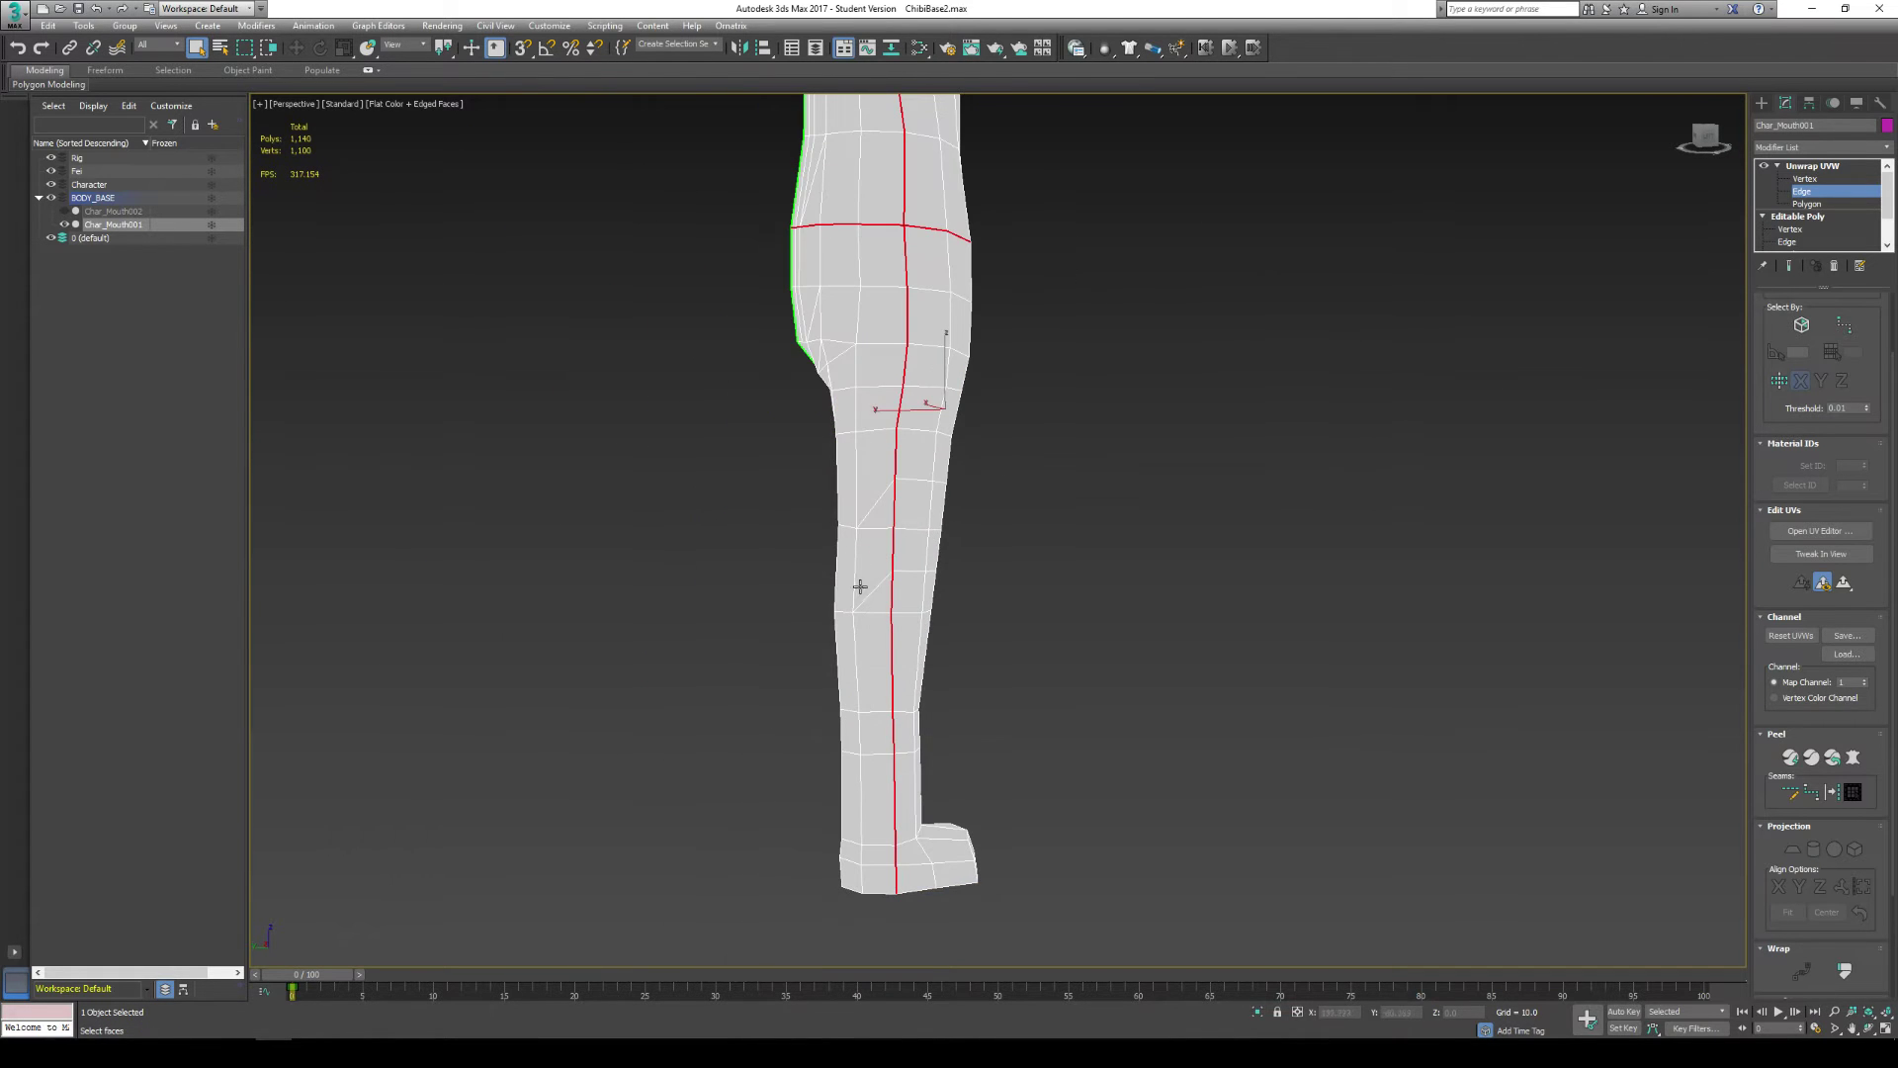
middle_click_drag(915, 798, 893, 562)
scroll(843, 601, "up", 2)
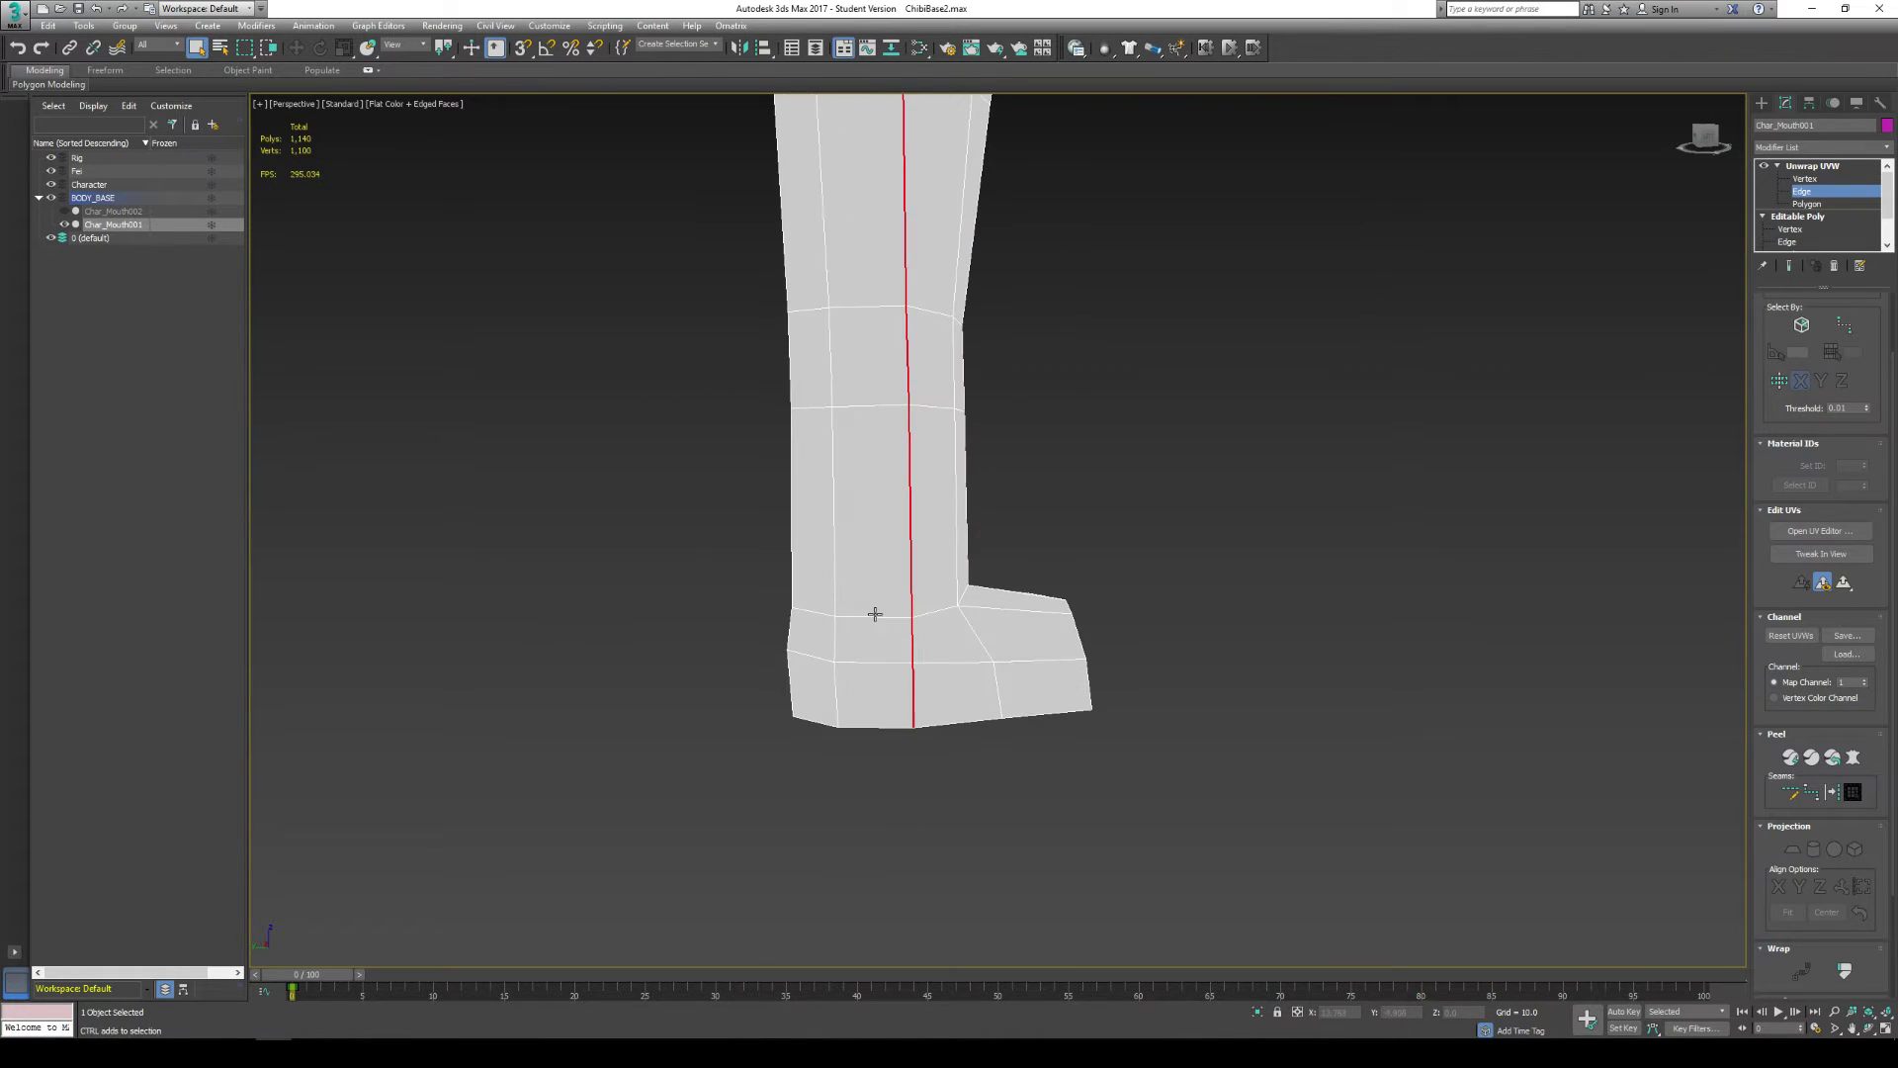
left_click(875, 614)
middle_click_drag(802, 608, 1187, 620, "alt")
left_click(1320, 673)
middle_click_drag(1266, 676, 1040, 613, "alt")
left_click(1206, 594)
middle_click_drag(1148, 590, 1081, 502, "alt")
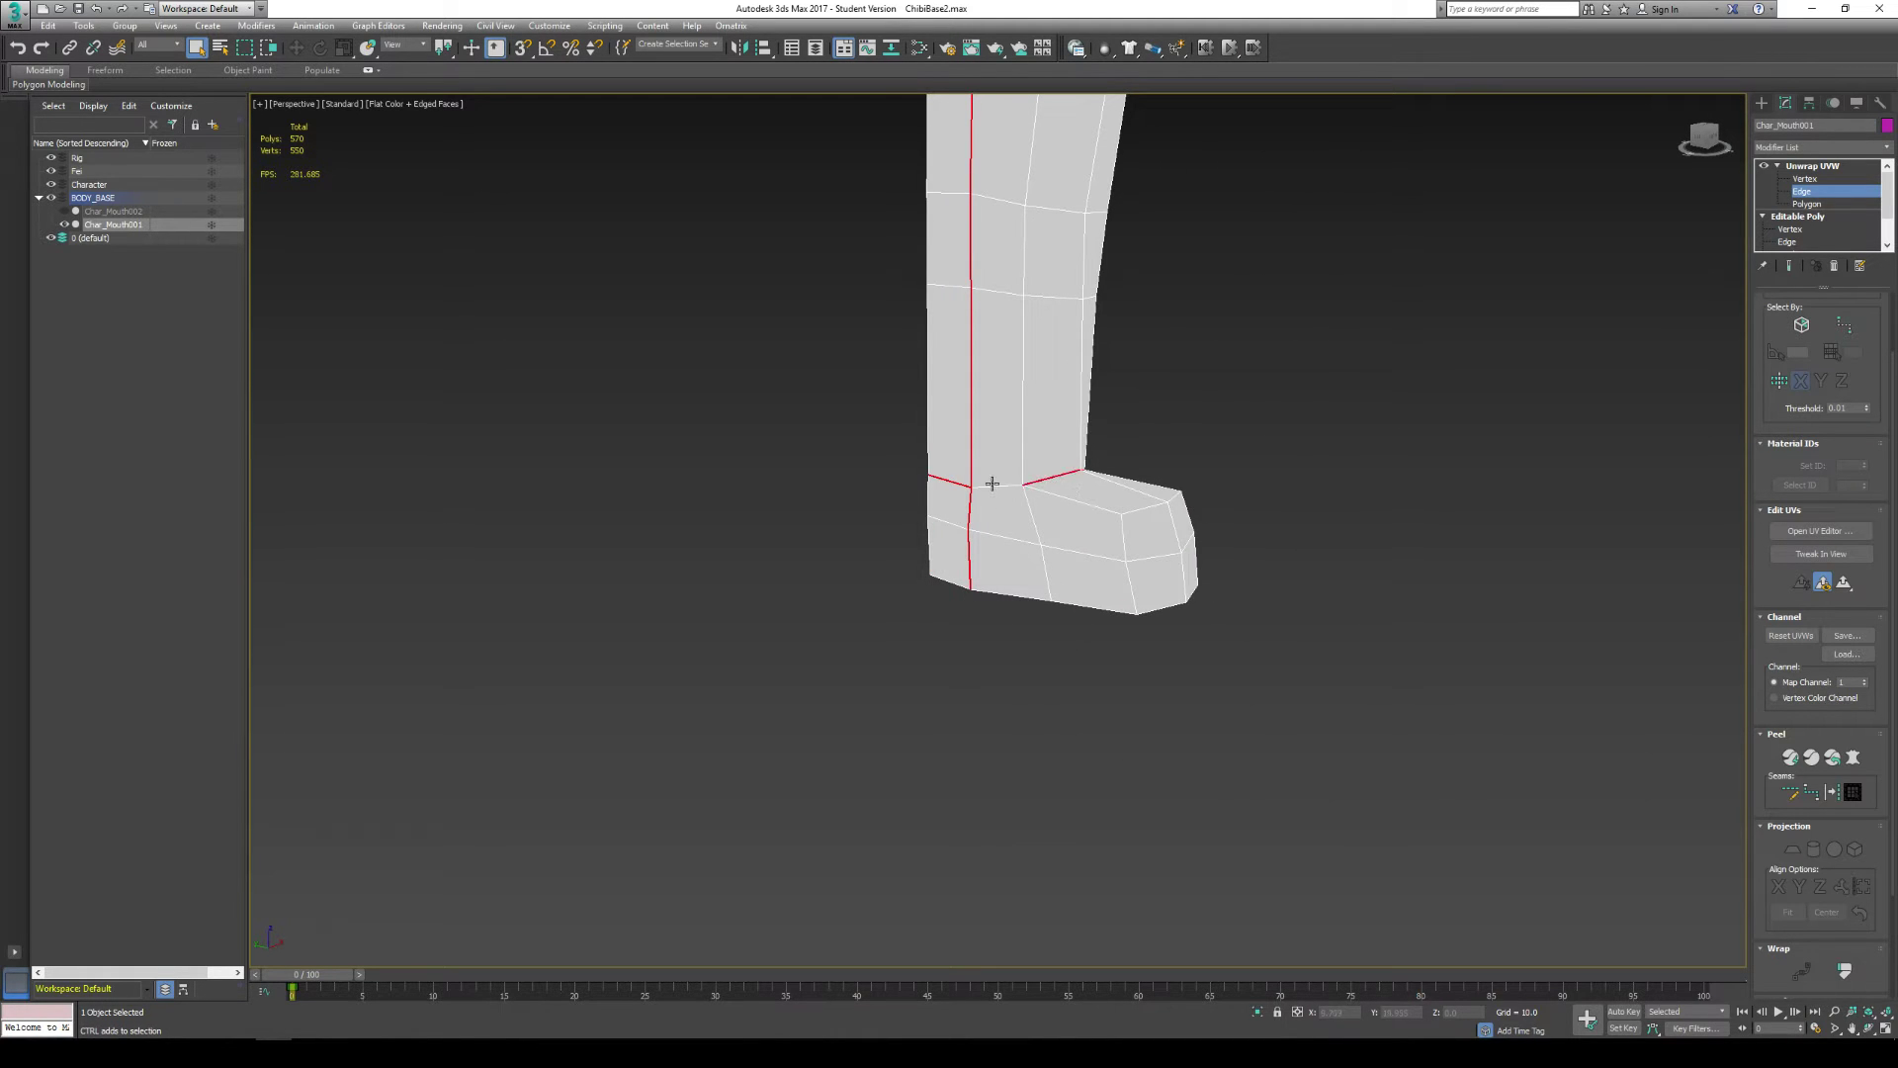
scroll(983, 619, "up", 4)
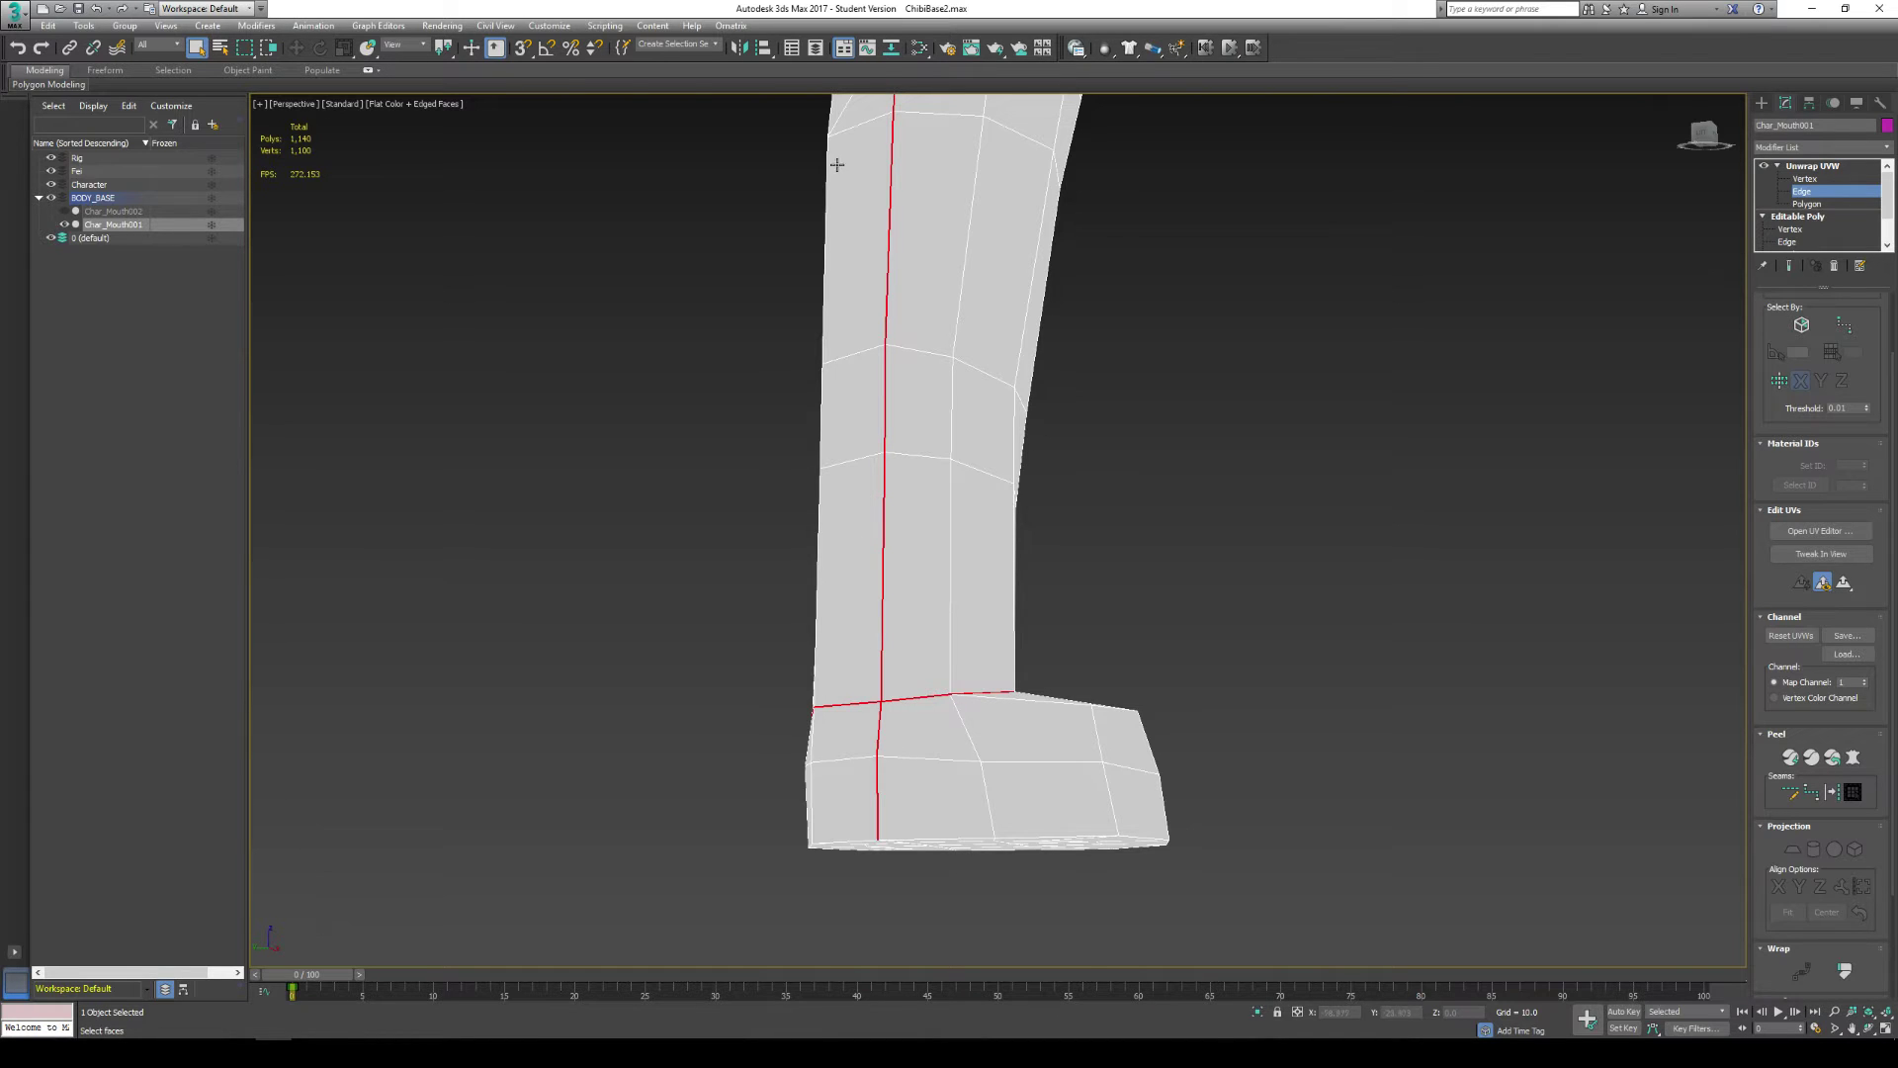
Step: Add the edge loop around the outline of the foot's sole to the selection
scroll(991, 465, "down", 3)
middle_click_drag(1017, 466, 957, 583, "alt")
left_click(896, 573, "ctrl")
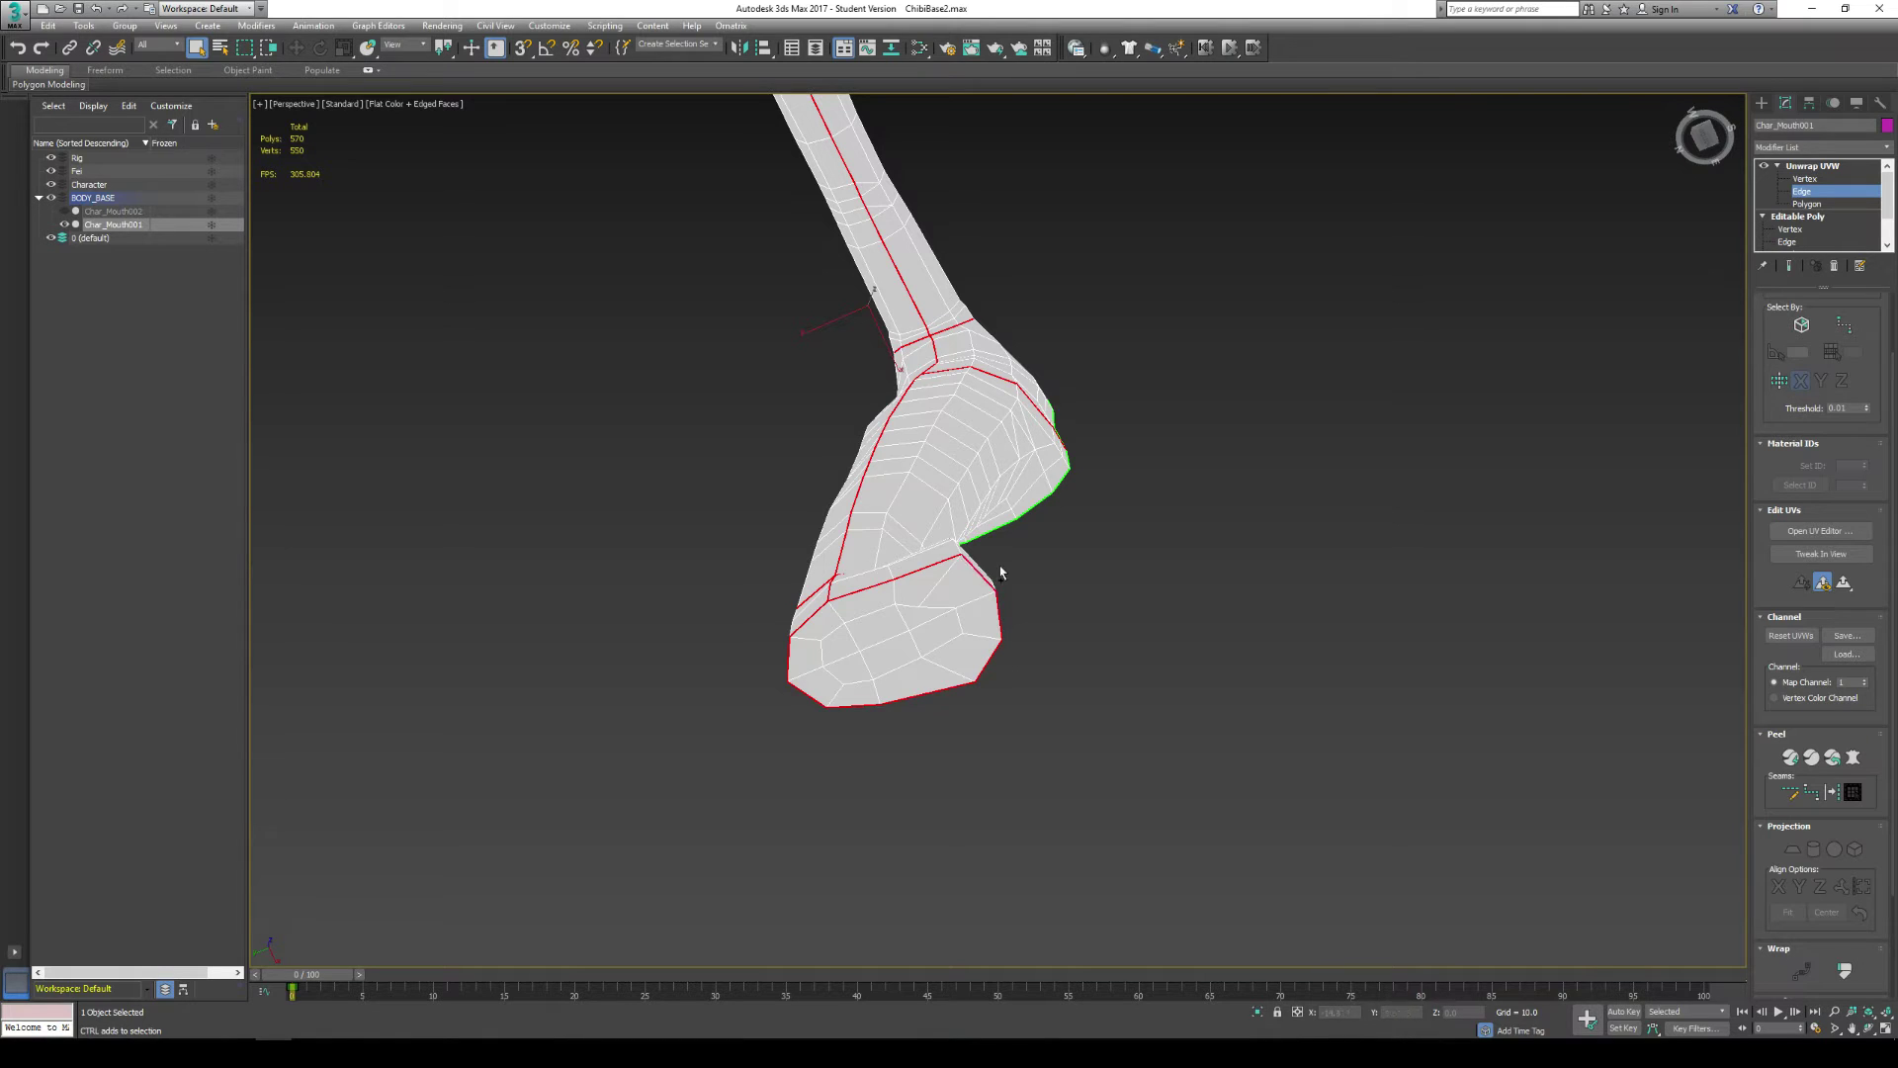
Step: Add the edges running from the crotch diagonally up the front of the hip and across to the side line
middle_click_drag(1017, 551, 1170, 461, "alt")
scroll(1131, 483, "up", 4)
left_click(1187, 441, "ctrl")
left_click(1142, 377)
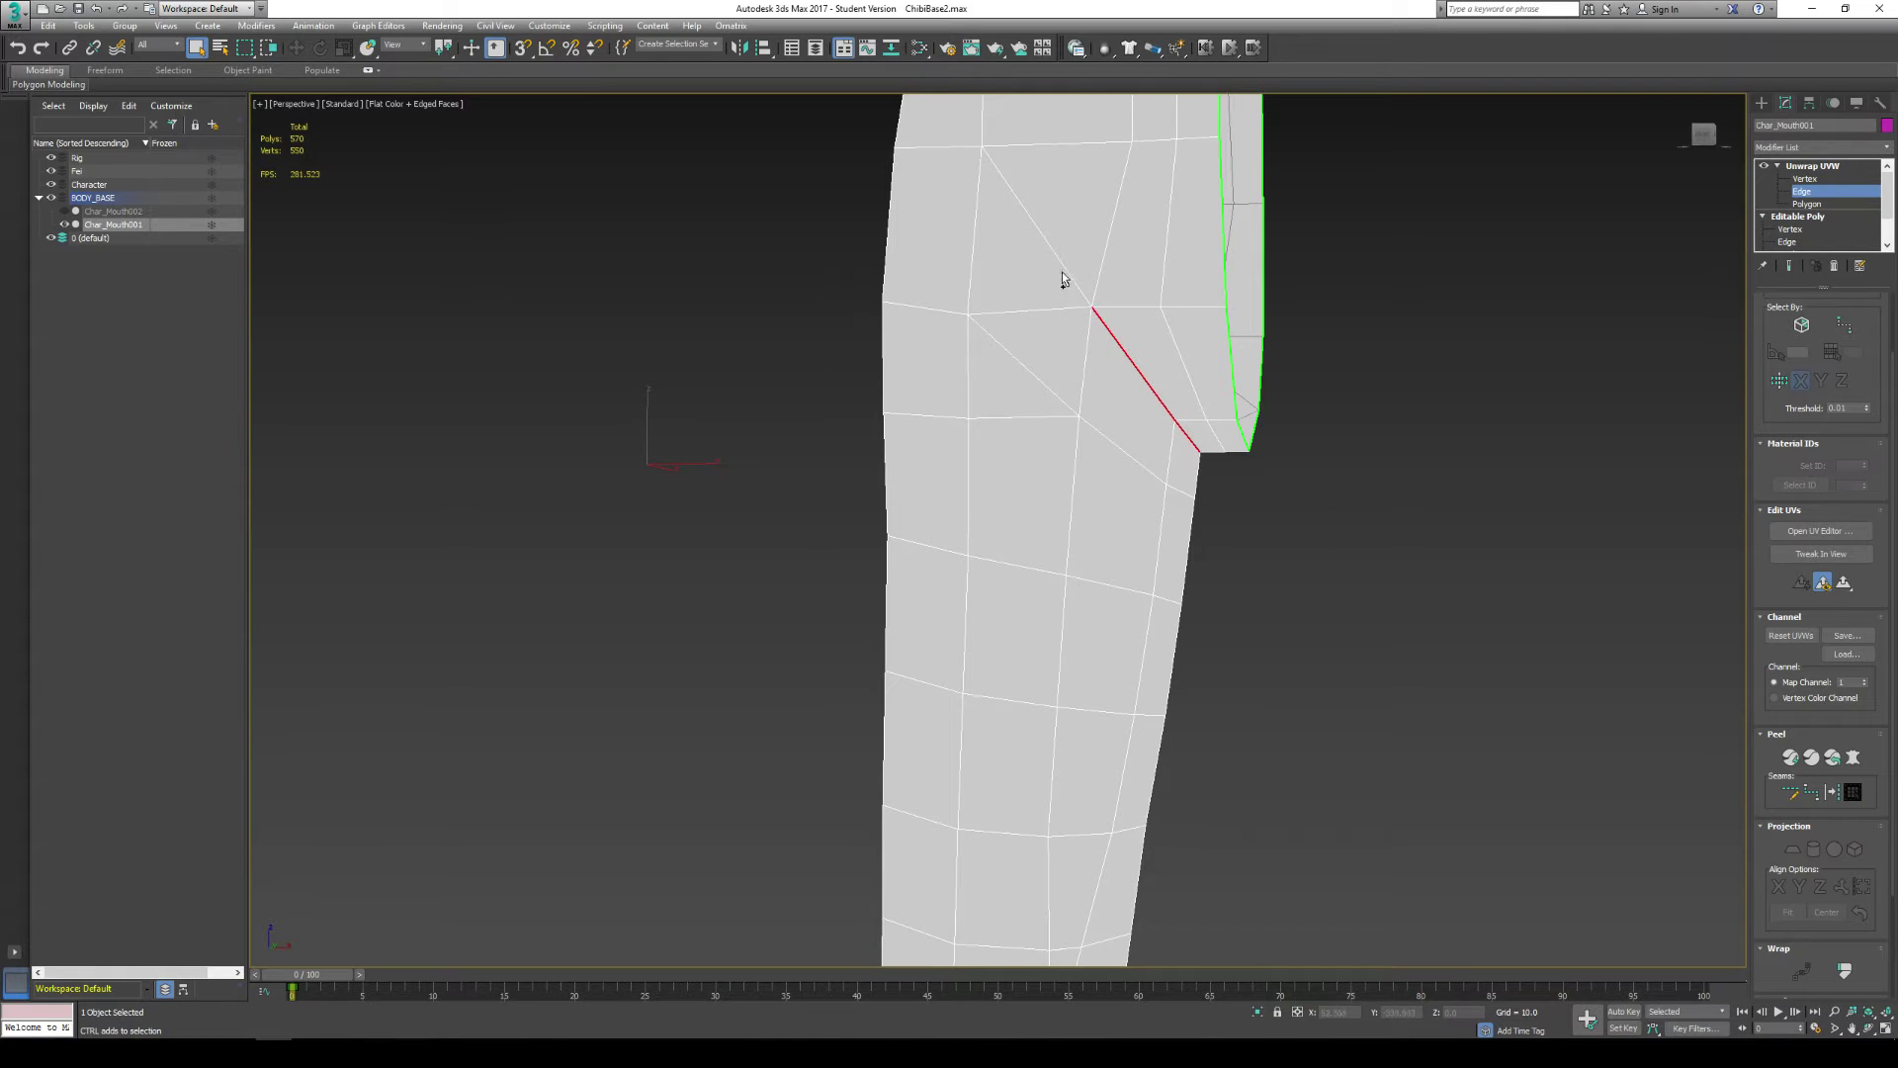
left_click(946, 142, "ctrl")
middle_click_drag(947, 142, 775, 186, "alt")
left_click(771, 174, "ctrl")
Step: Extend the leg-top edge selection around the back of the hip and down beneath the buttock to the crotch
middle_click_drag(614, 183, 840, 312)
left_click(834, 274, "ctrl")
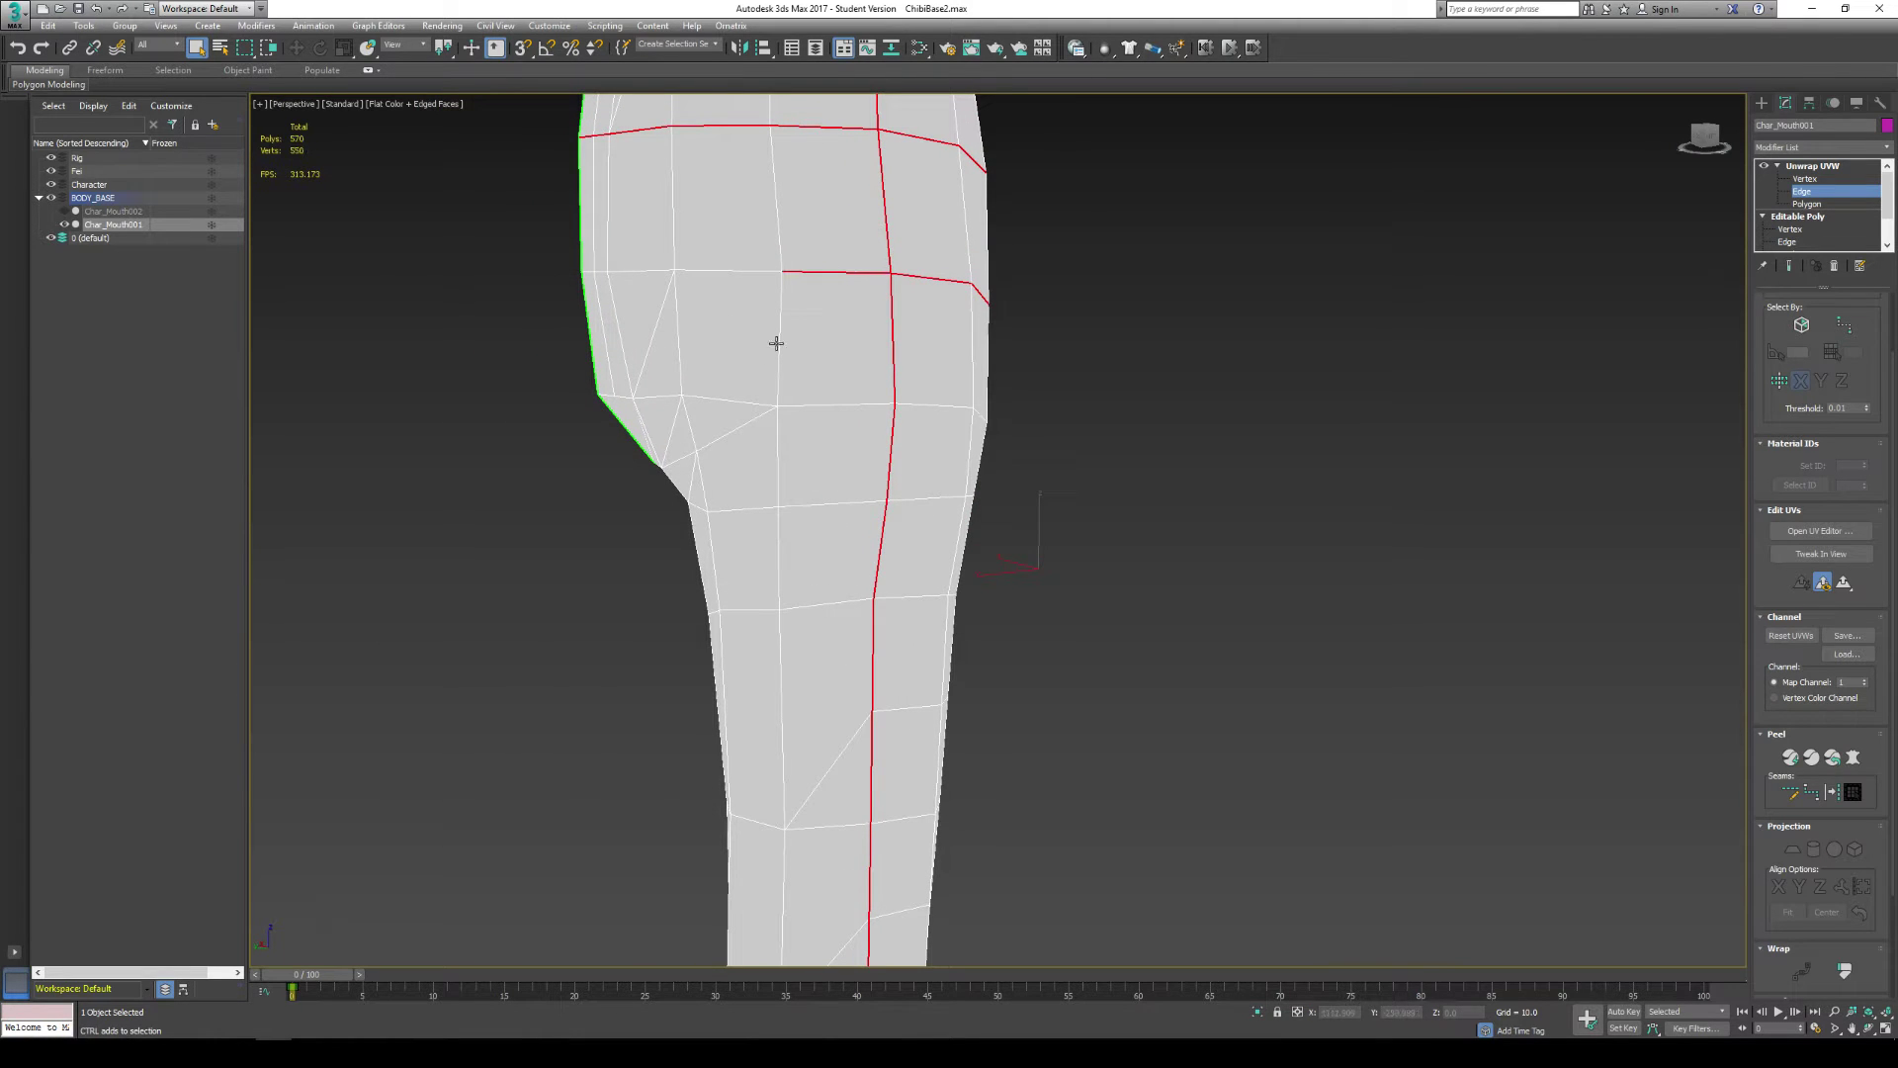
middle_click_drag(757, 417, 686, 462, "alt")
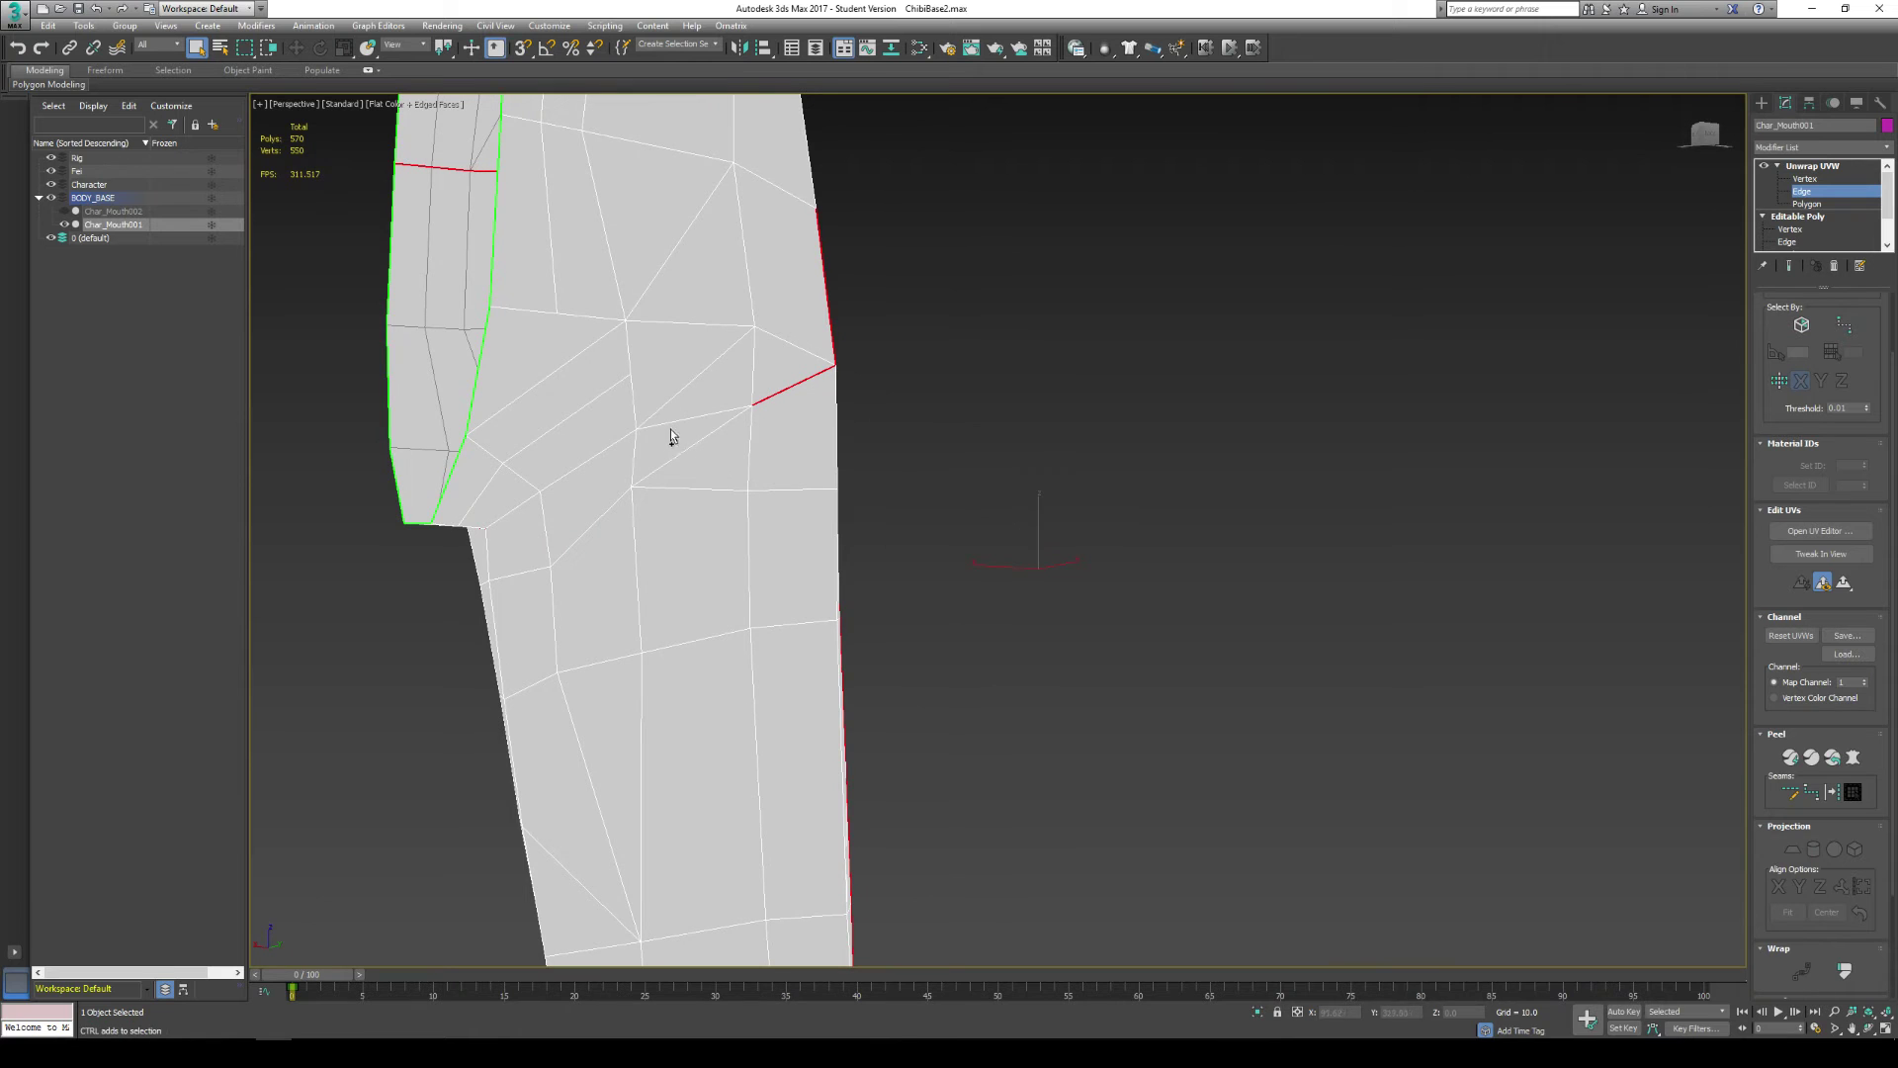
left_click(671, 423, "ctrl")
left_click(588, 458, "ctrl")
middle_click_drag(506, 516, 430, 494, "alt")
scroll(597, 487, "down", 2)
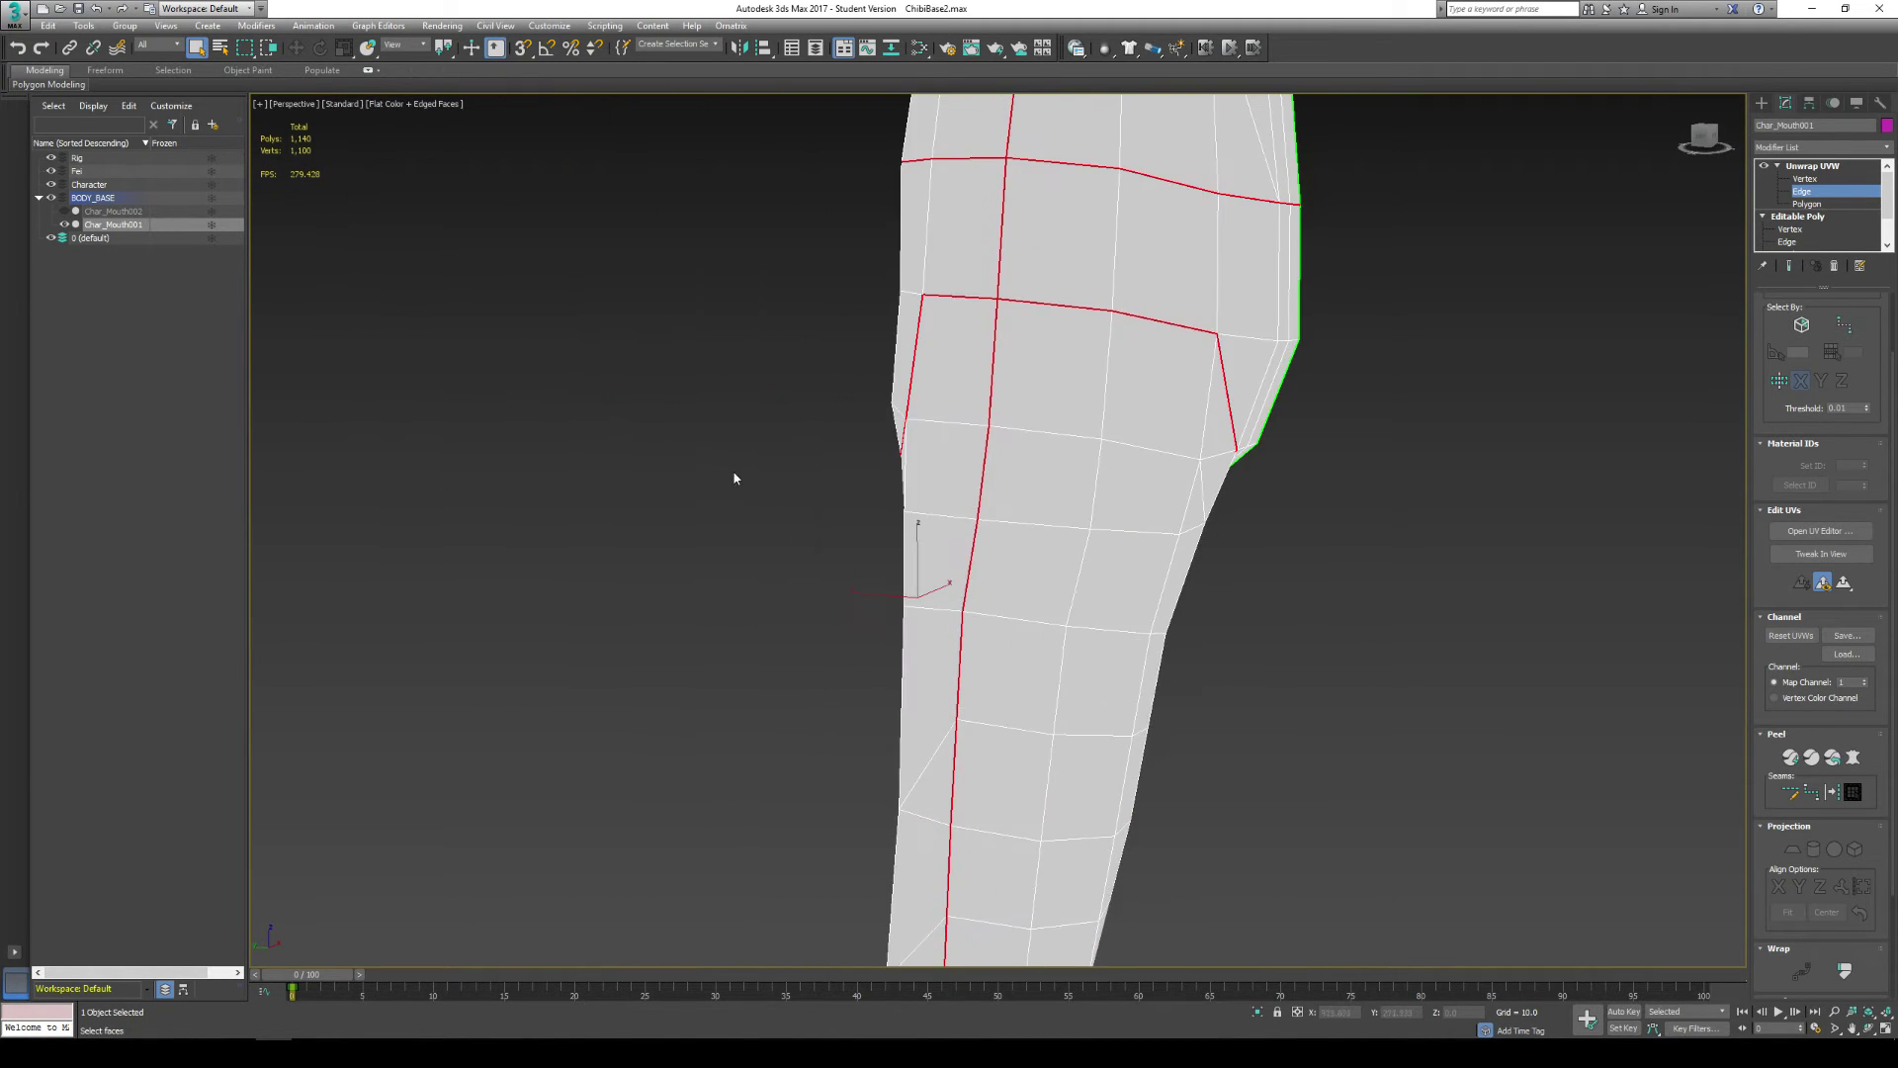
Step: Examine the selected seam edges around the whole body half, including the hand, shoulder, torso and leg
middle_click_drag(731, 482, 899, 428, "alt")
scroll(860, 494, "down", 5)
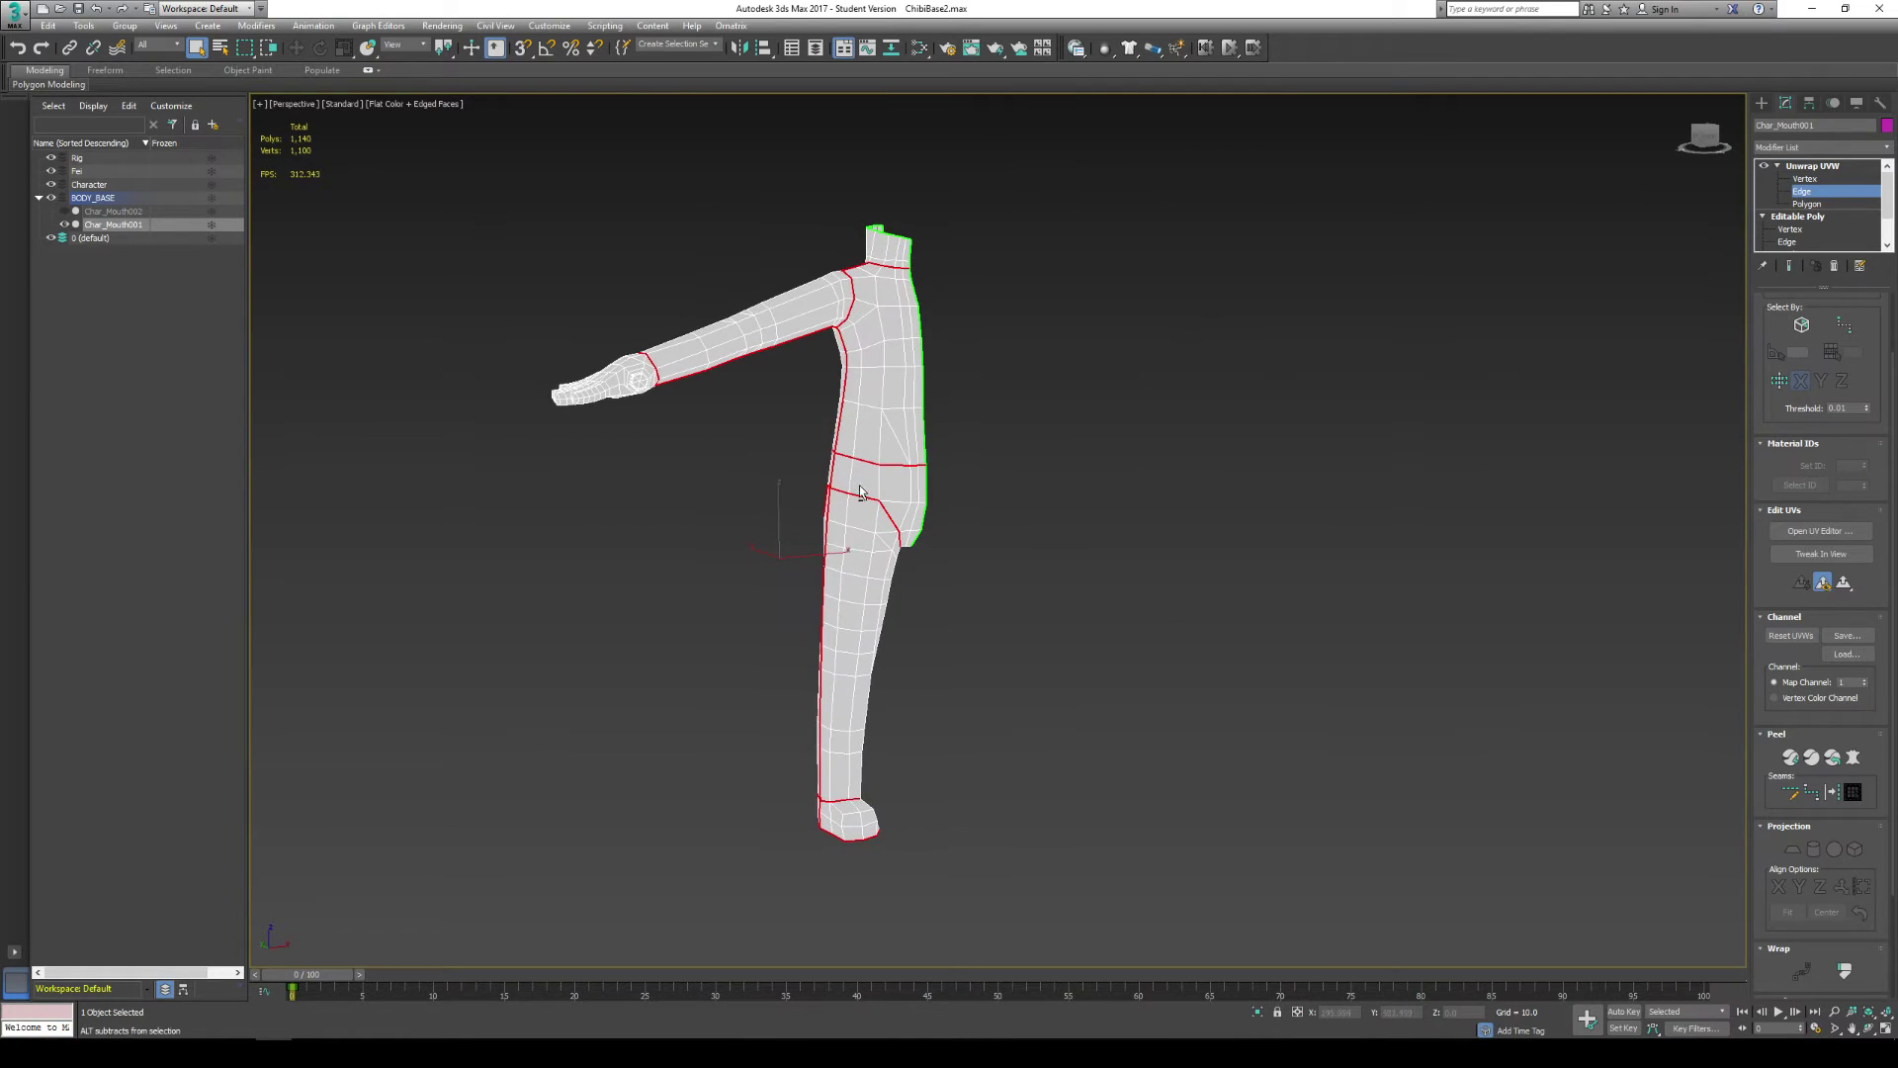
middle_click_drag(860, 493, 877, 462, "alt")
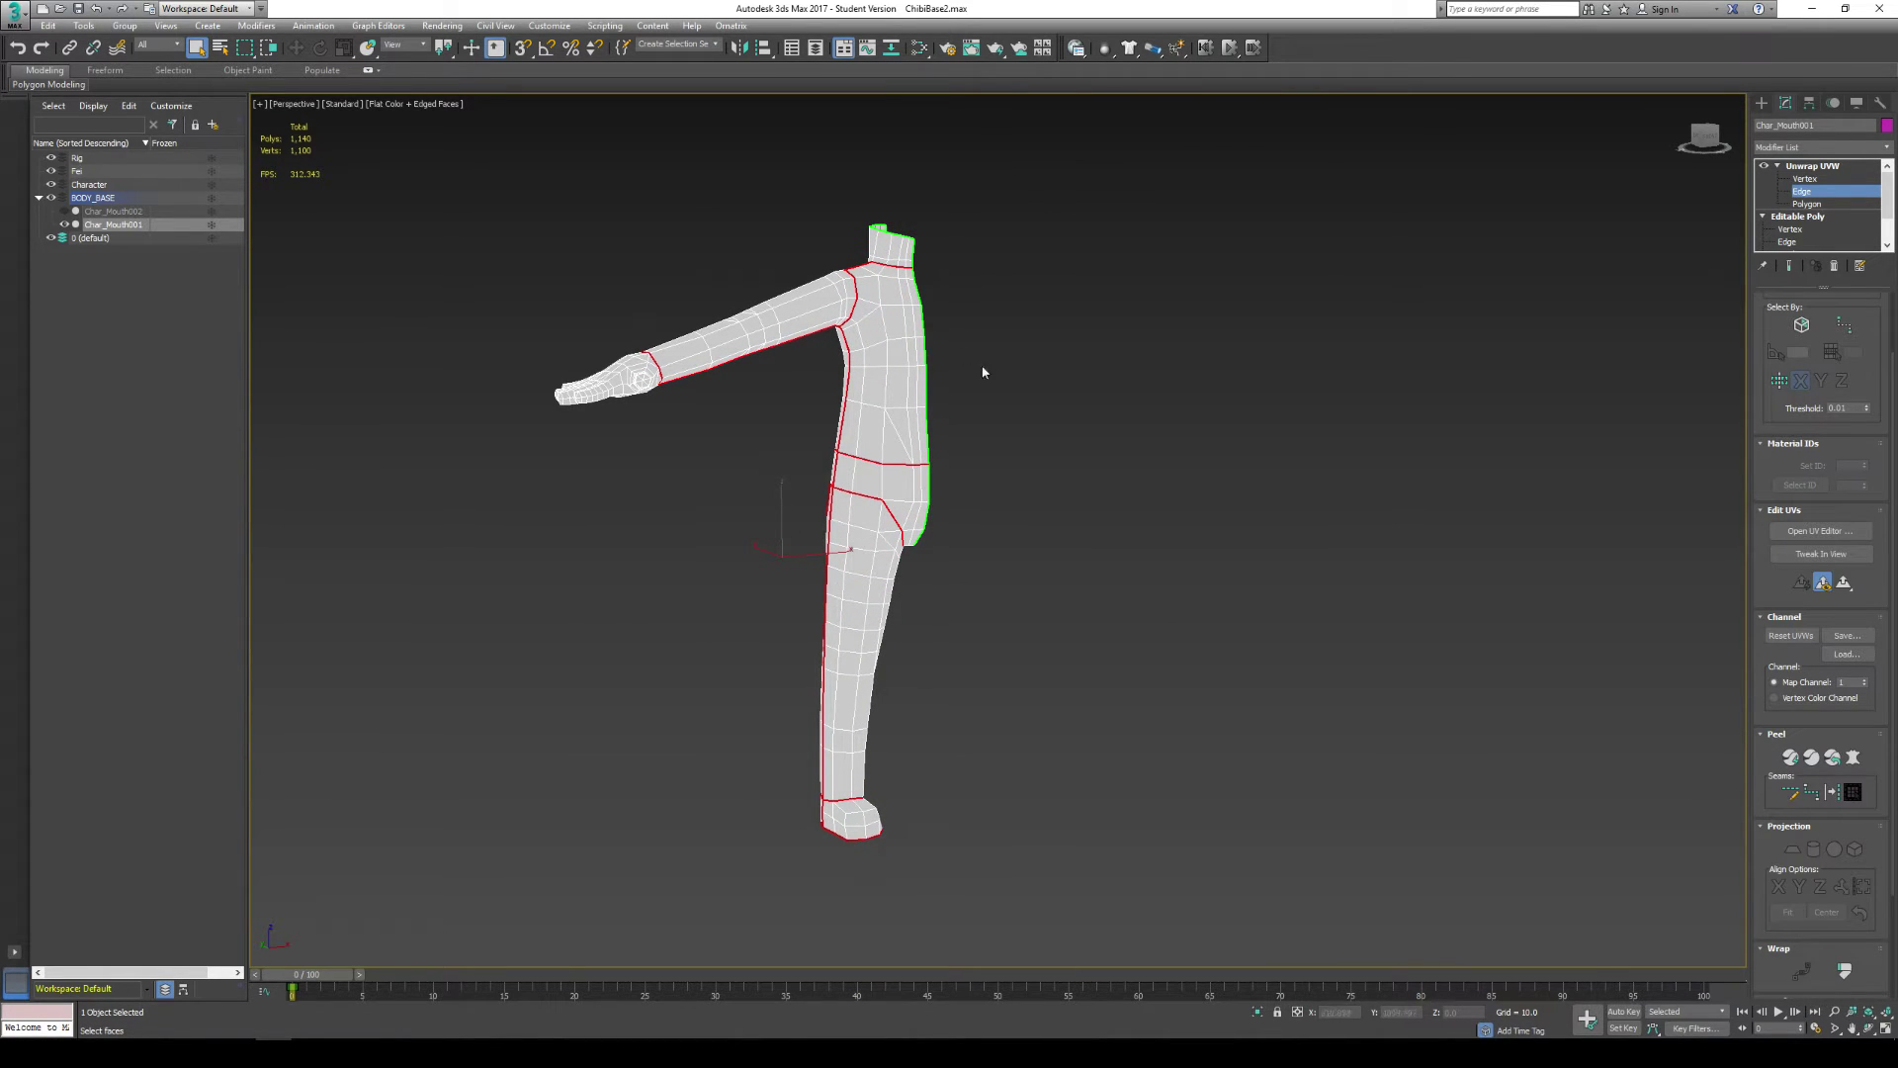
middle_click_drag(886, 383, 903, 377, "alt")
middle_click_drag(837, 314, 779, 308, "alt")
middle_click_drag(850, 370, 691, 537, "alt")
scroll(655, 511, "up", 3)
scroll(655, 511, "up", 4)
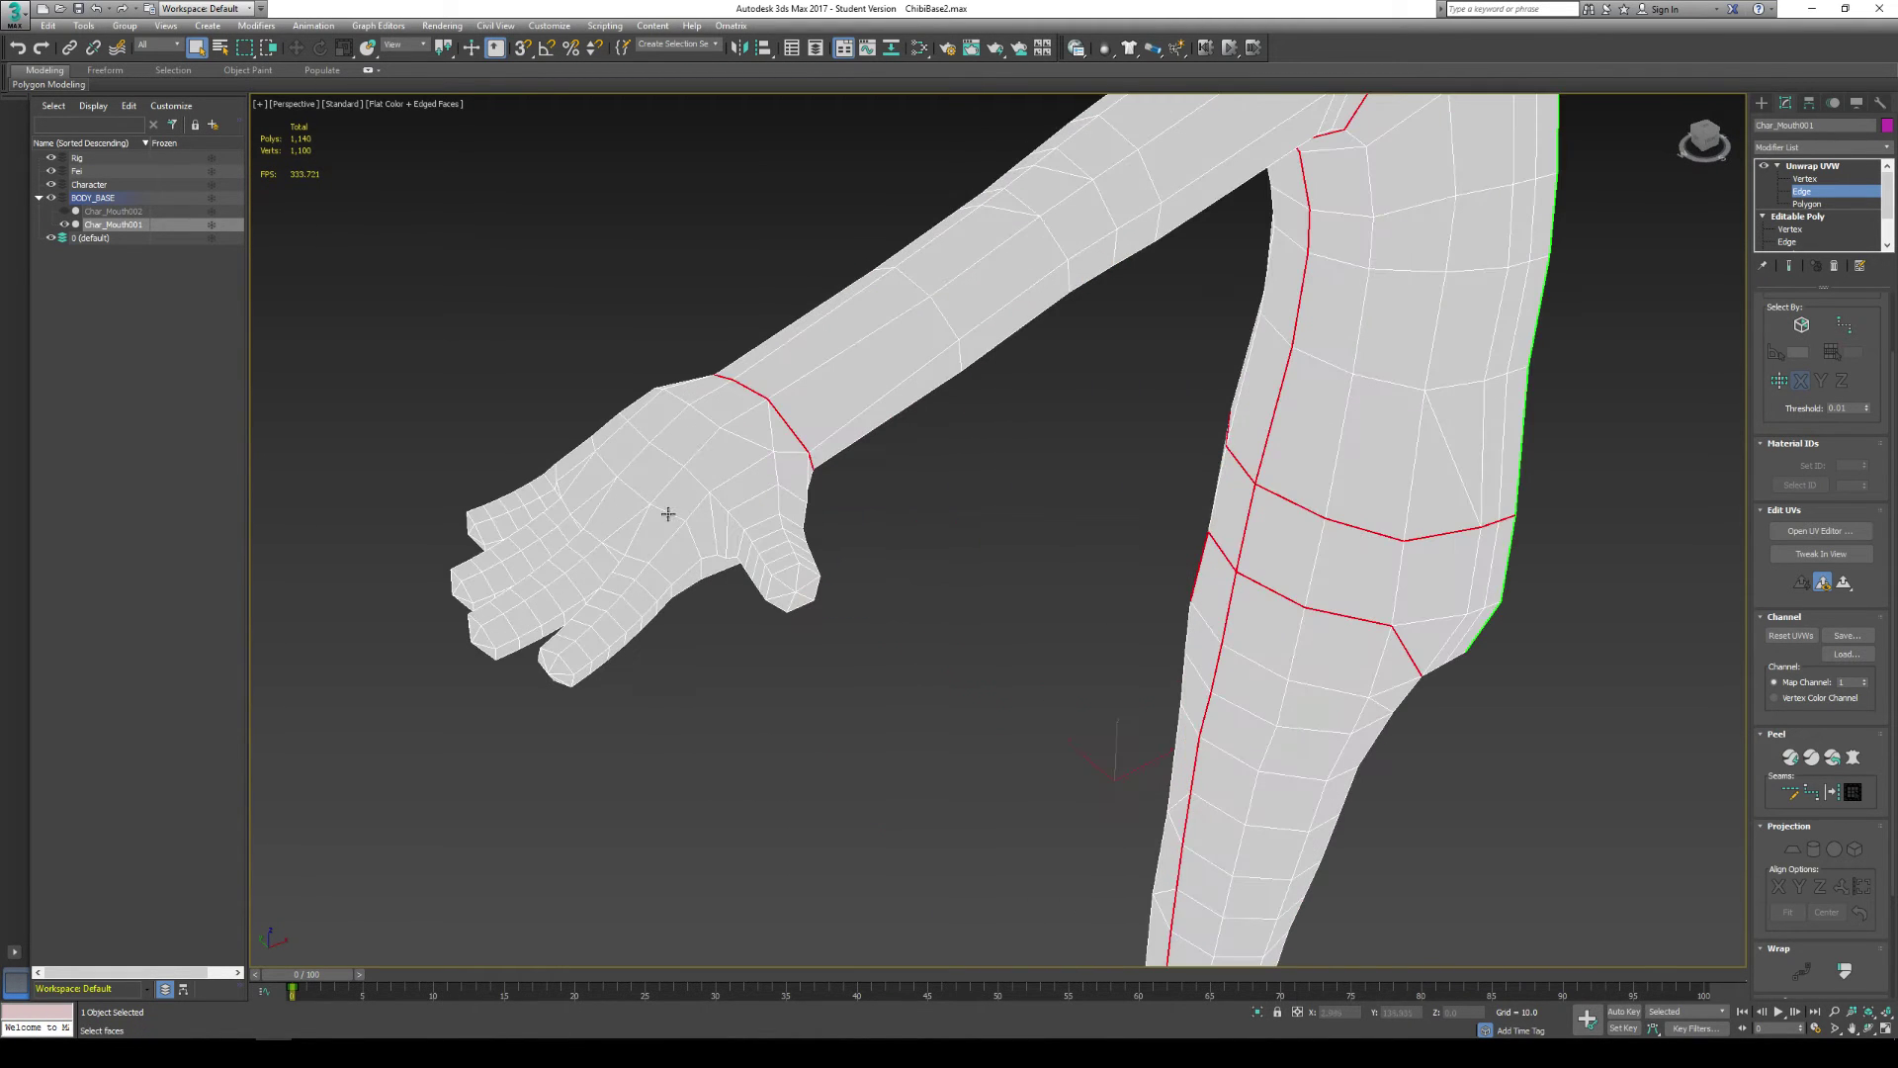
middle_click_drag(862, 464, 869, 424, "alt")
middle_click_drag(1092, 411, 979, 537)
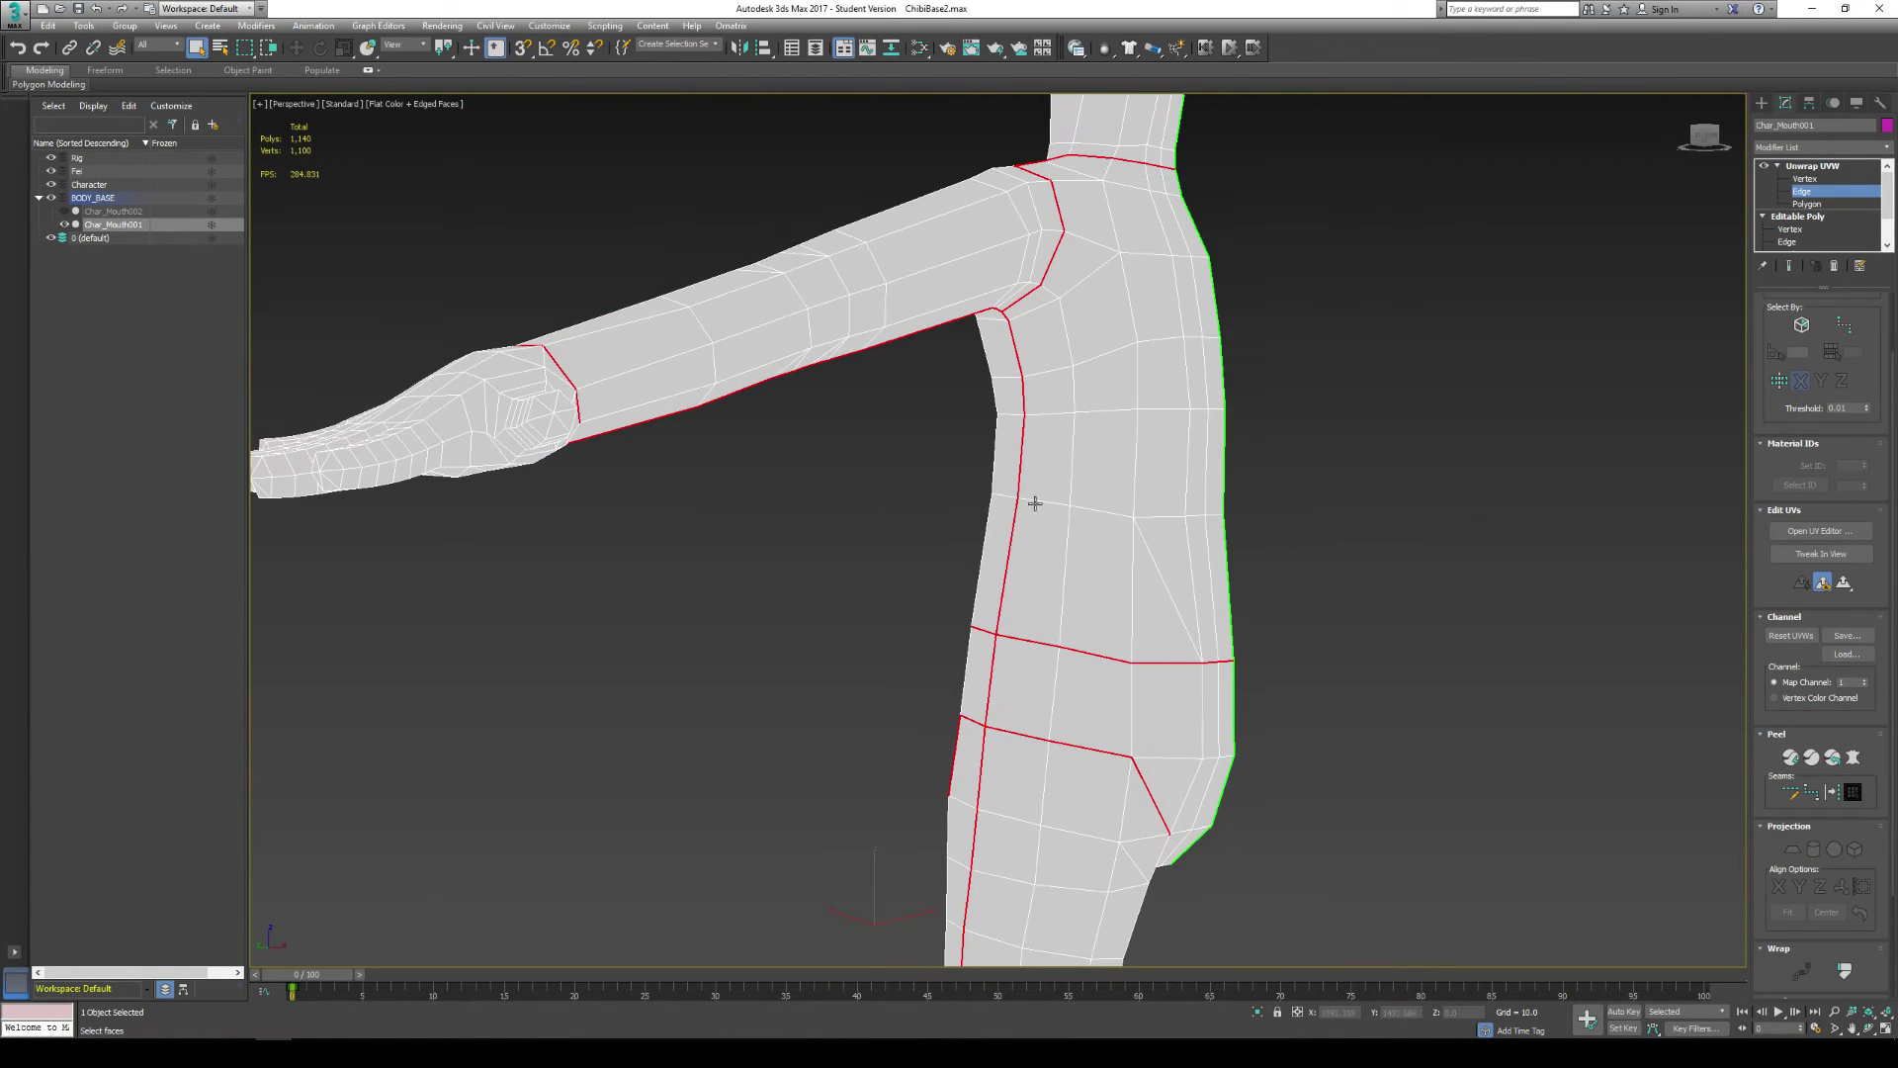
Step: Convert the edge selection to seams and apply Quick Peel to the body half's UVs
left_click(1831, 794)
scroll(1225, 508, "down", 6)
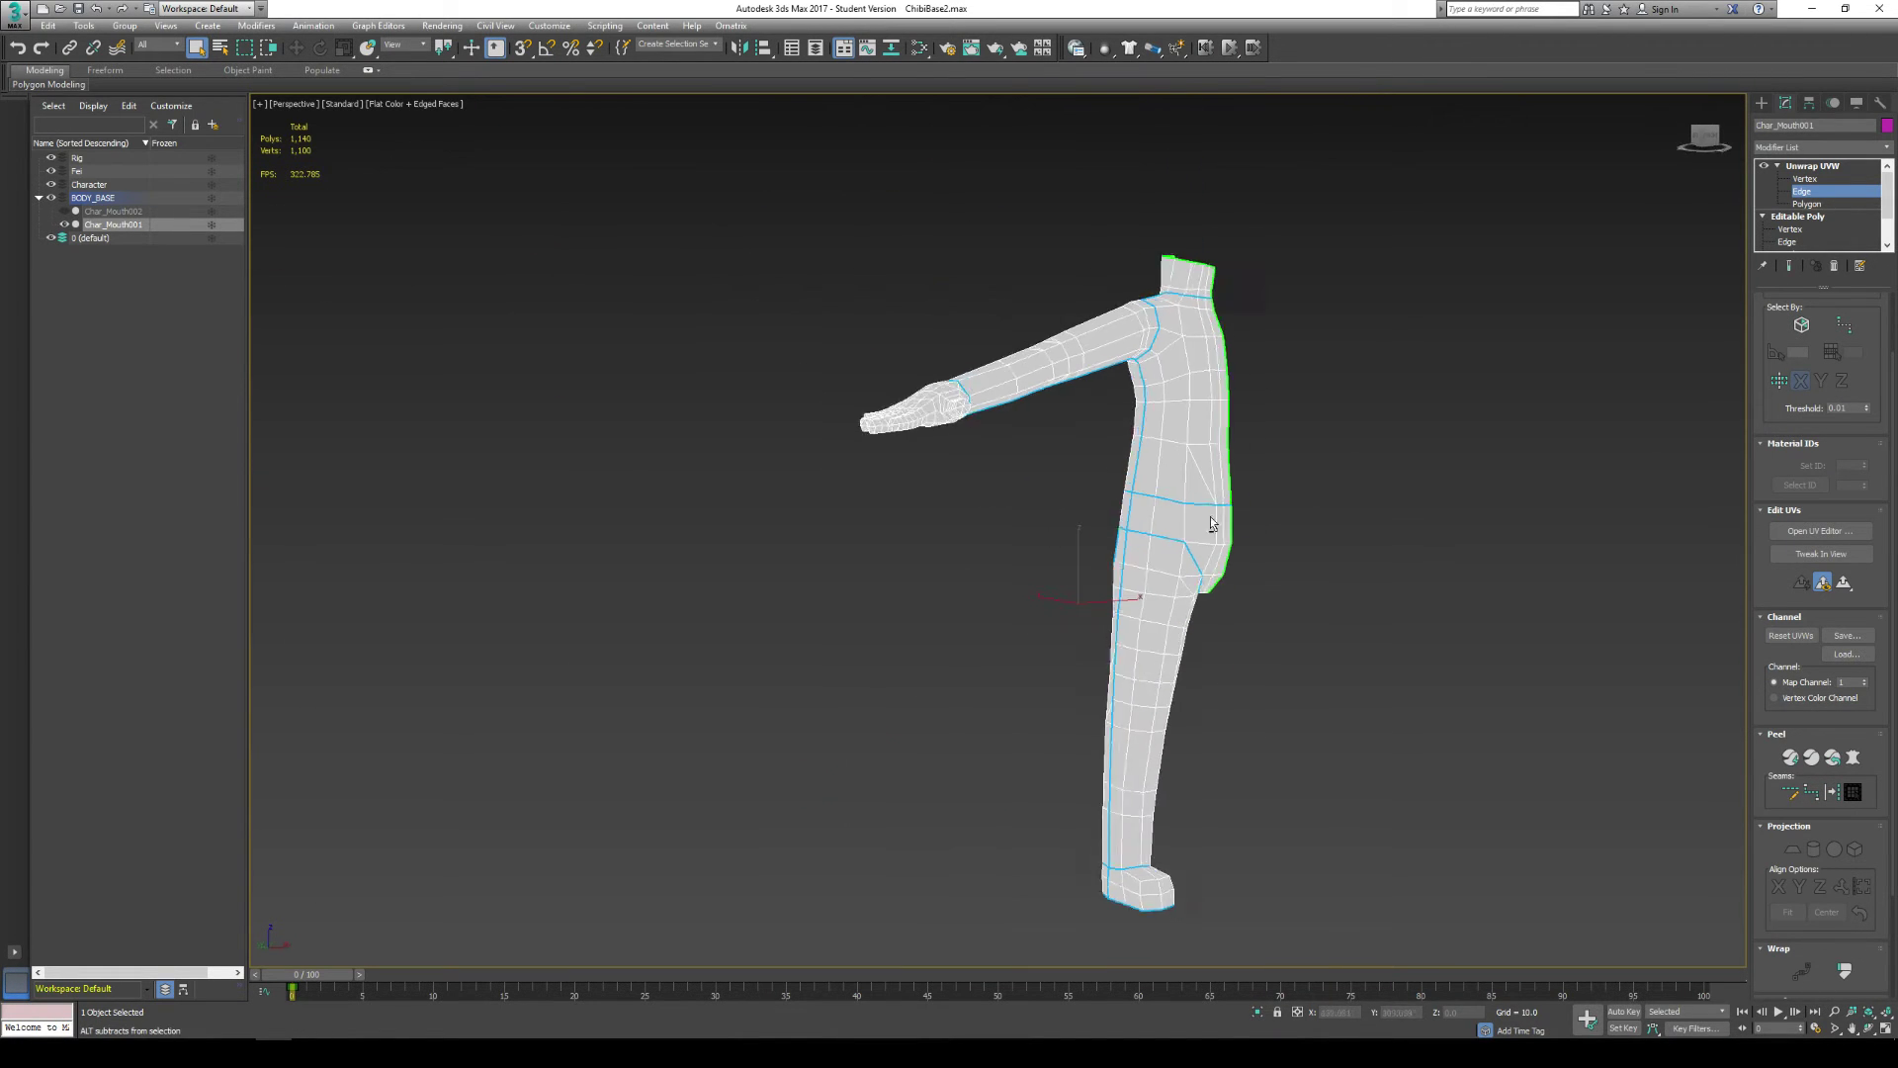
middle_click_drag(1105, 516, 1041, 537, "alt")
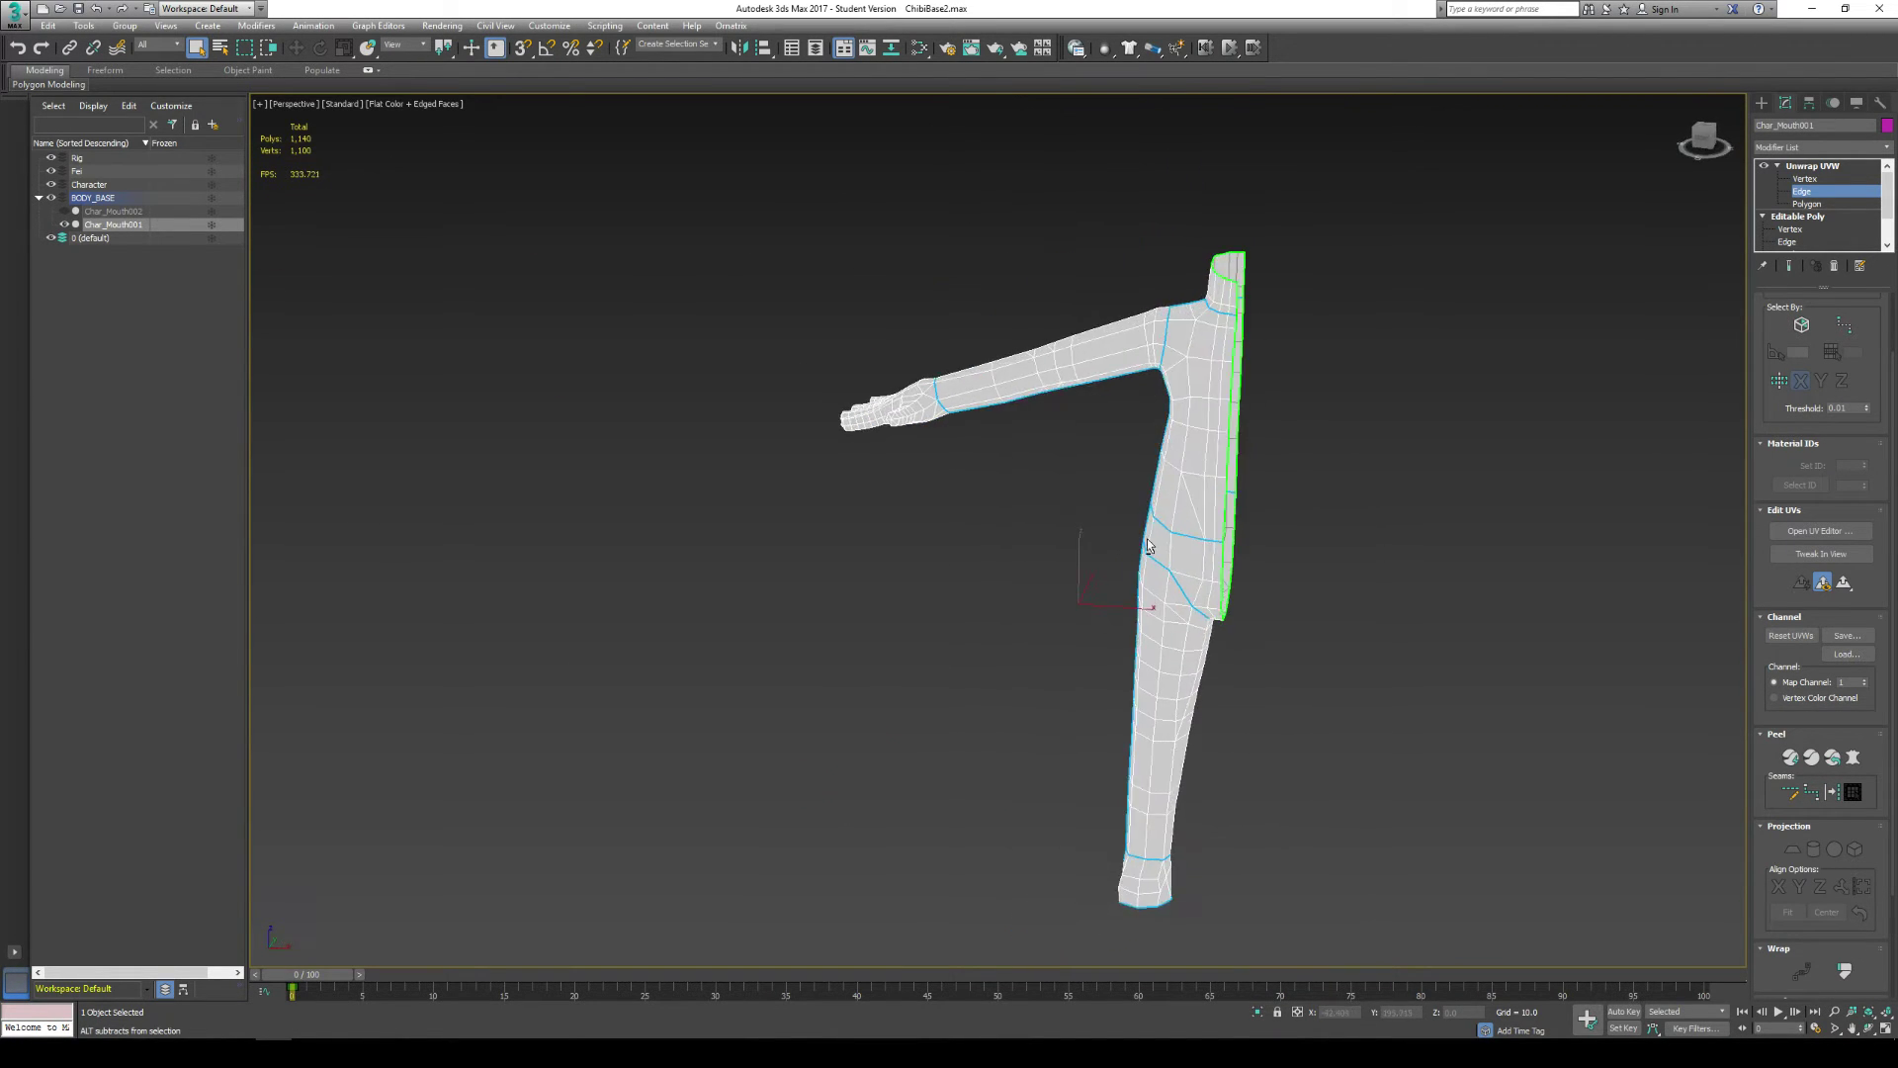
middle_click_drag(1147, 545, 1198, 535, "alt")
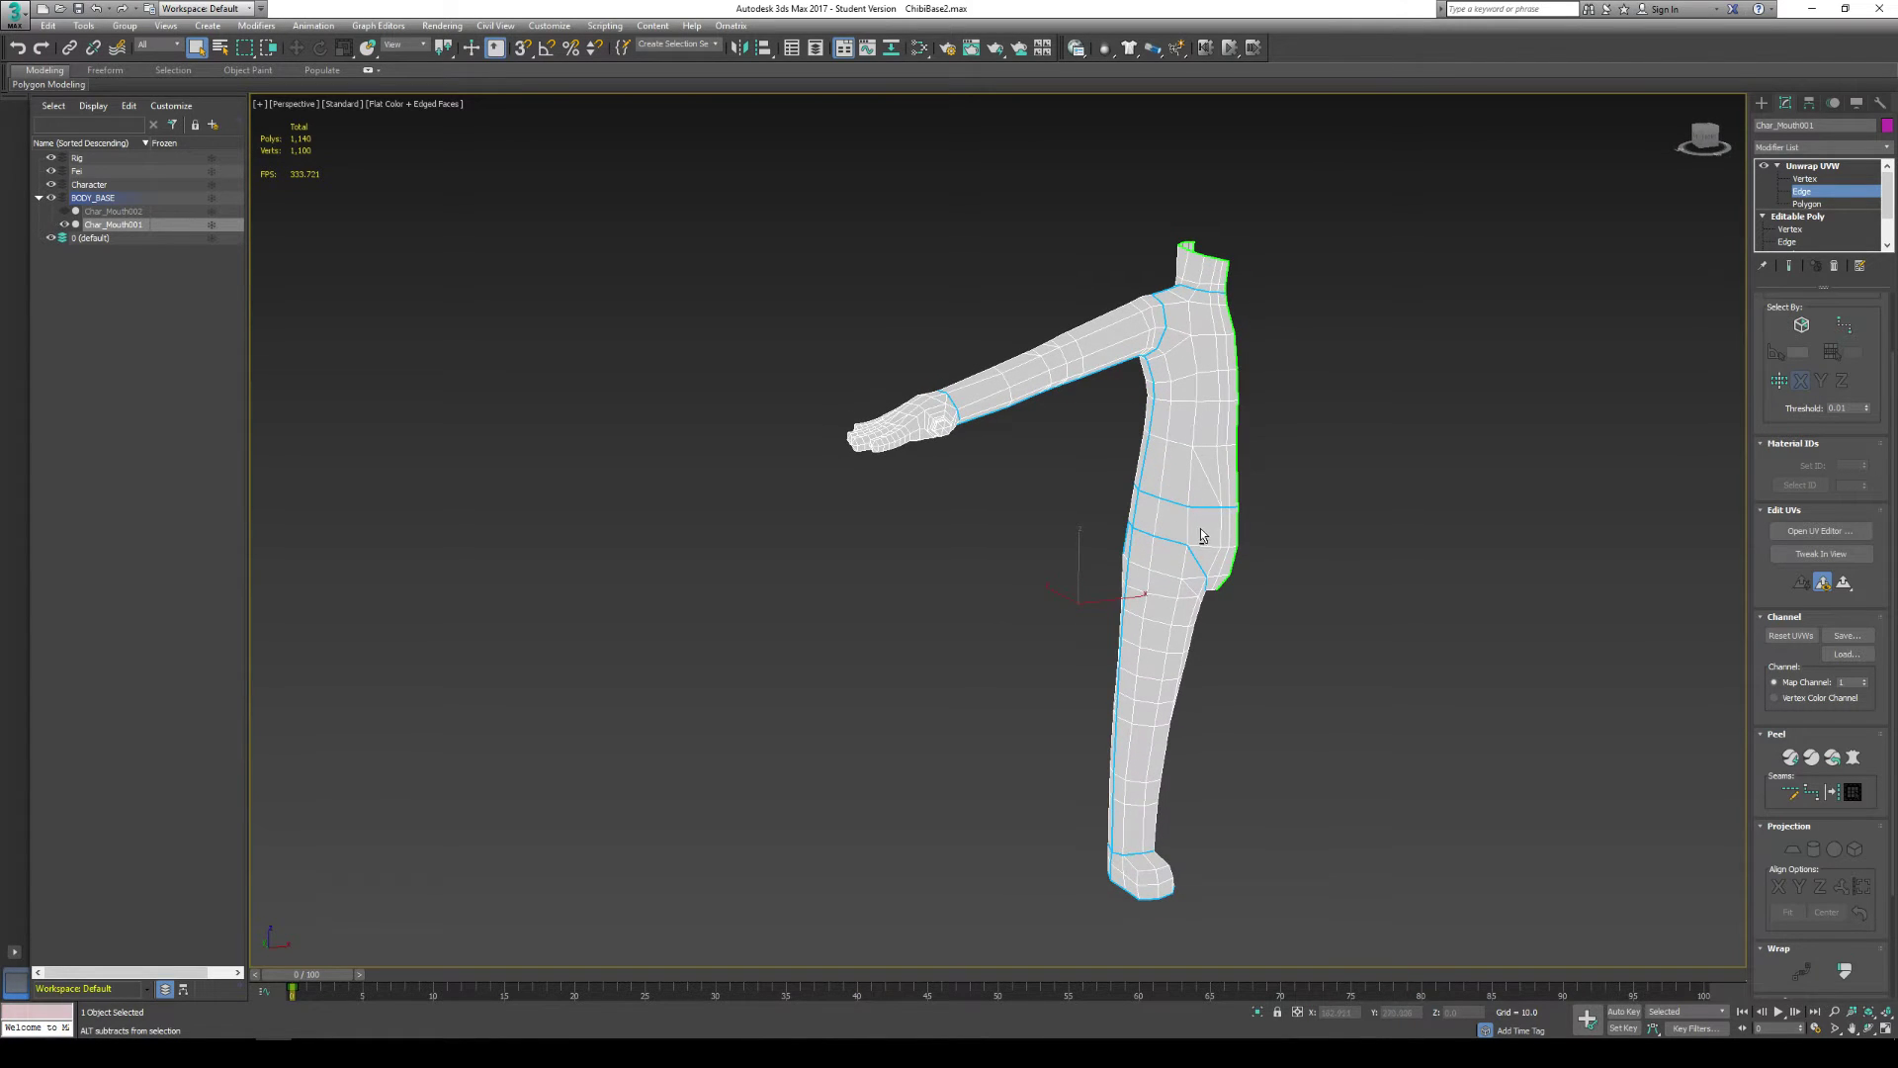
left_click(1788, 759)
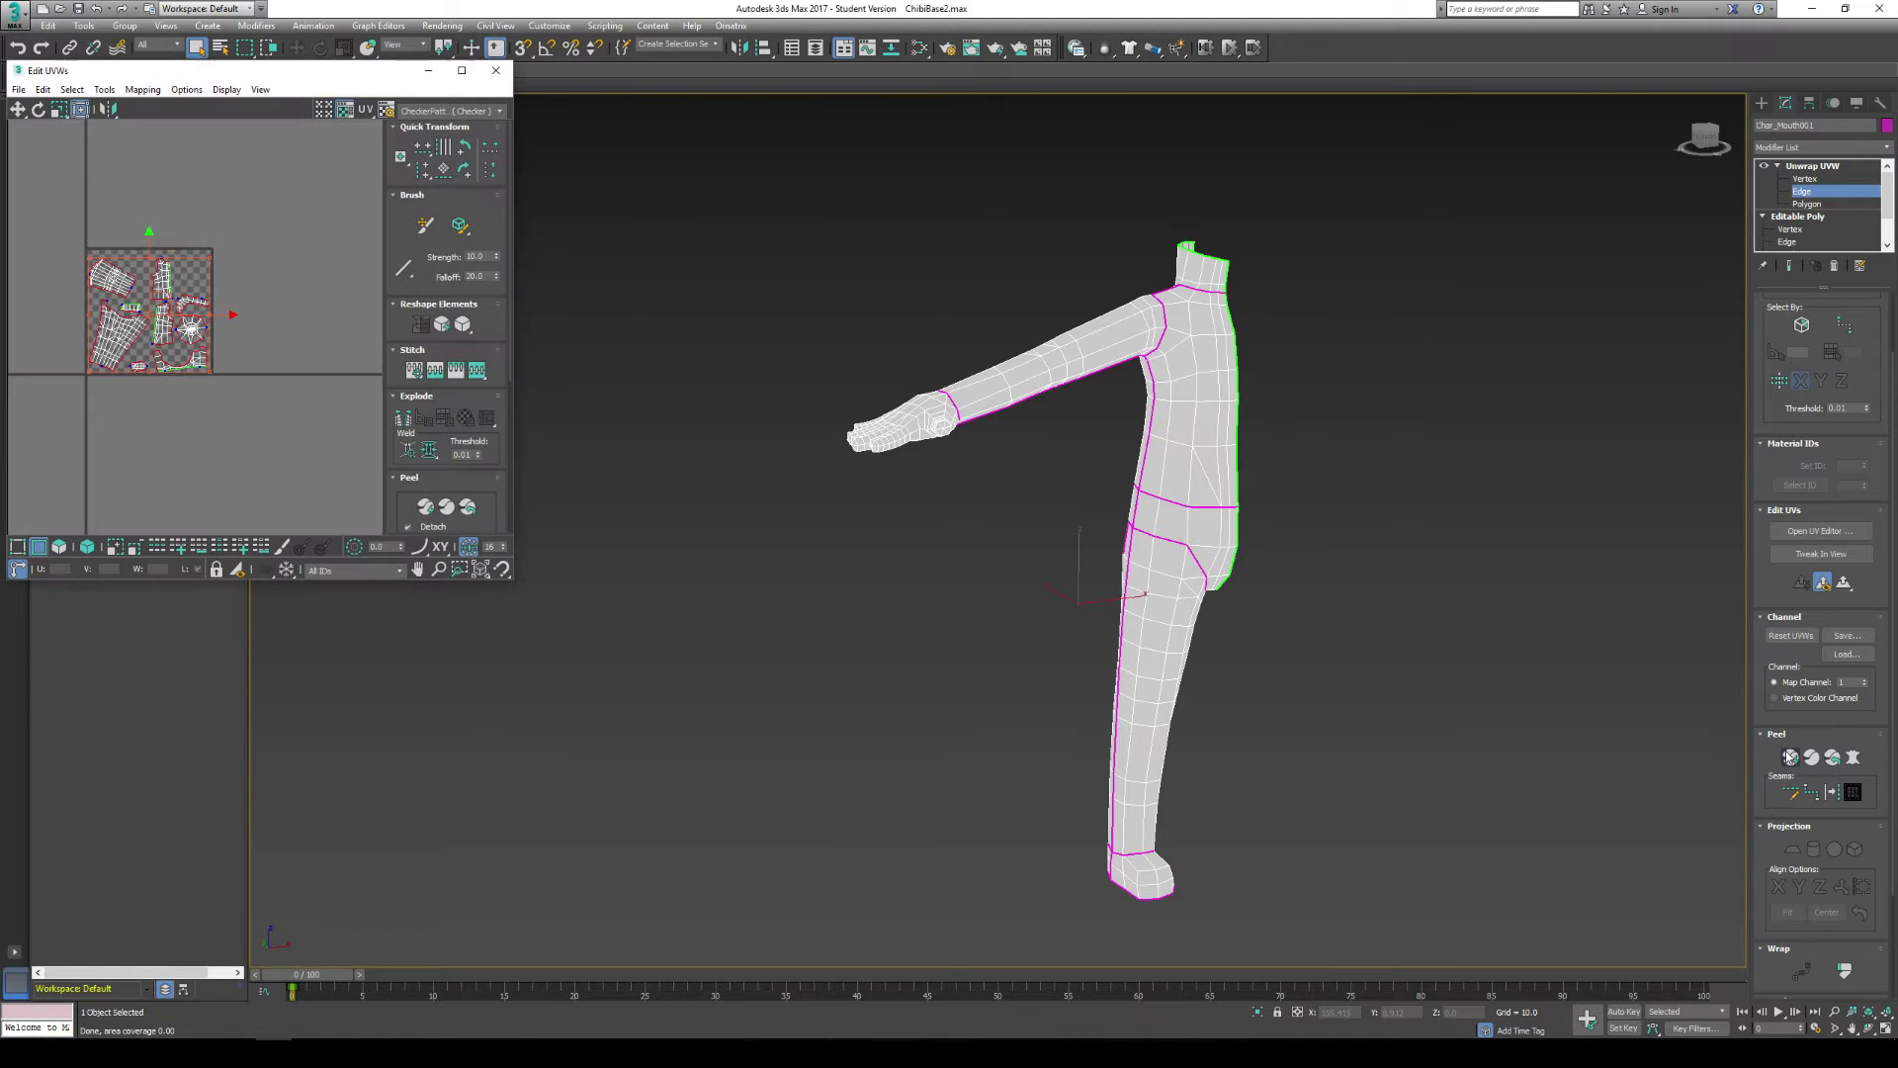
Step: Enlarge the UV editor window, clear the edge selection and examine the peeled shells
scroll(282, 425, "down", 2)
scroll(221, 373, "up", 5)
left_click_drag(513, 584, 1172, 823)
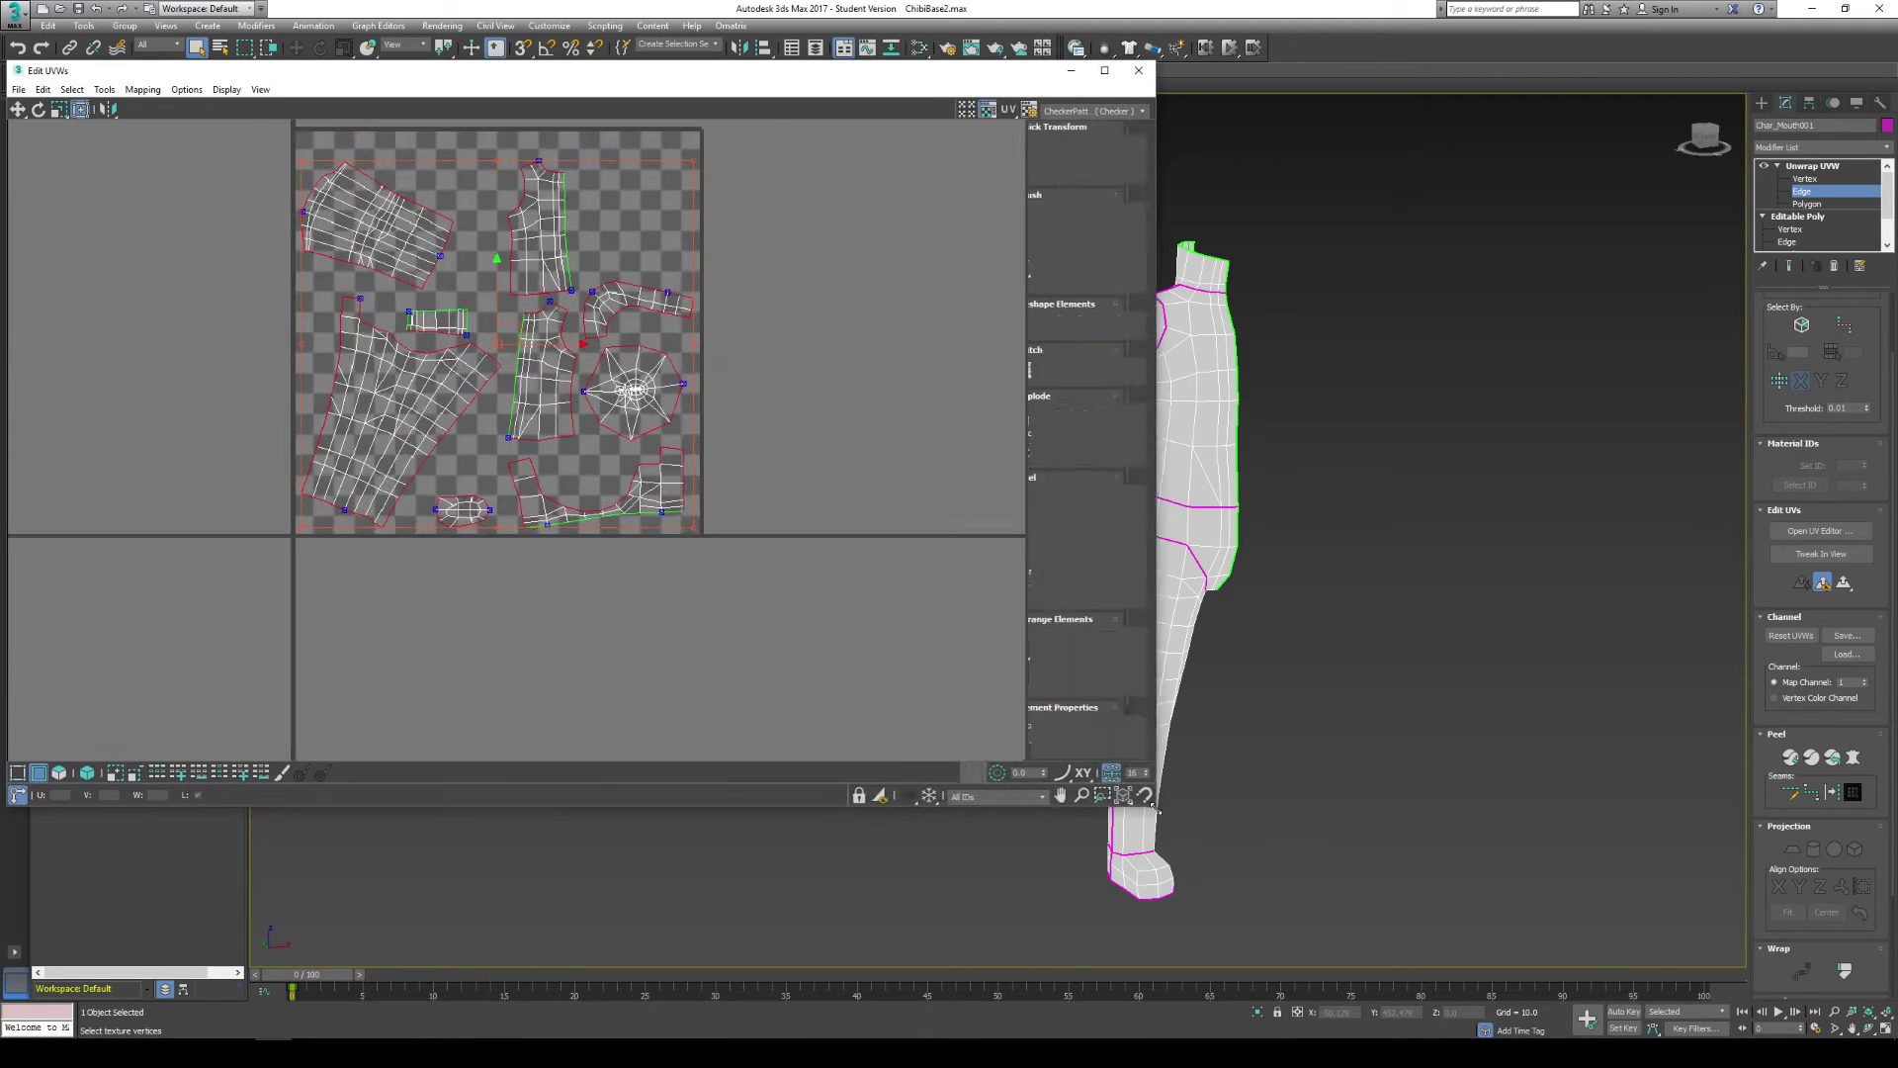
left_click(852, 297)
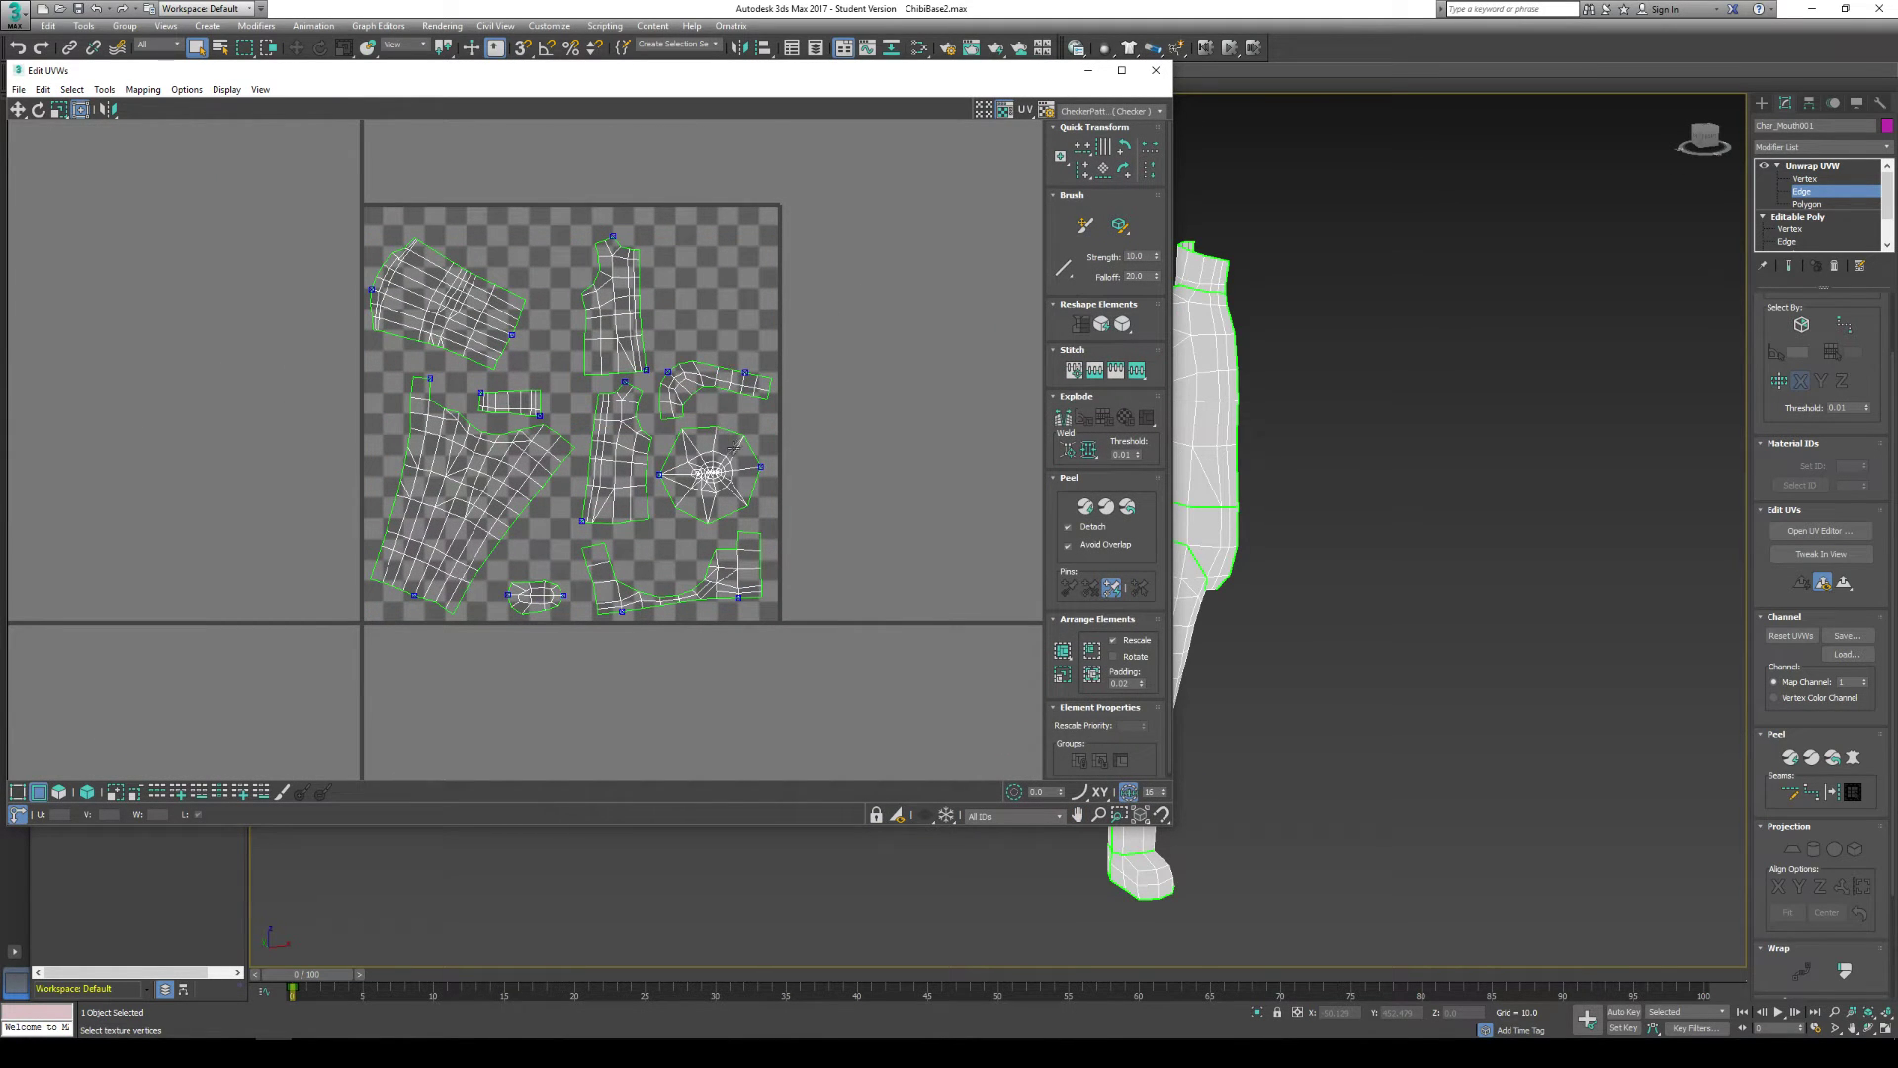
scroll(727, 460, "up", 5)
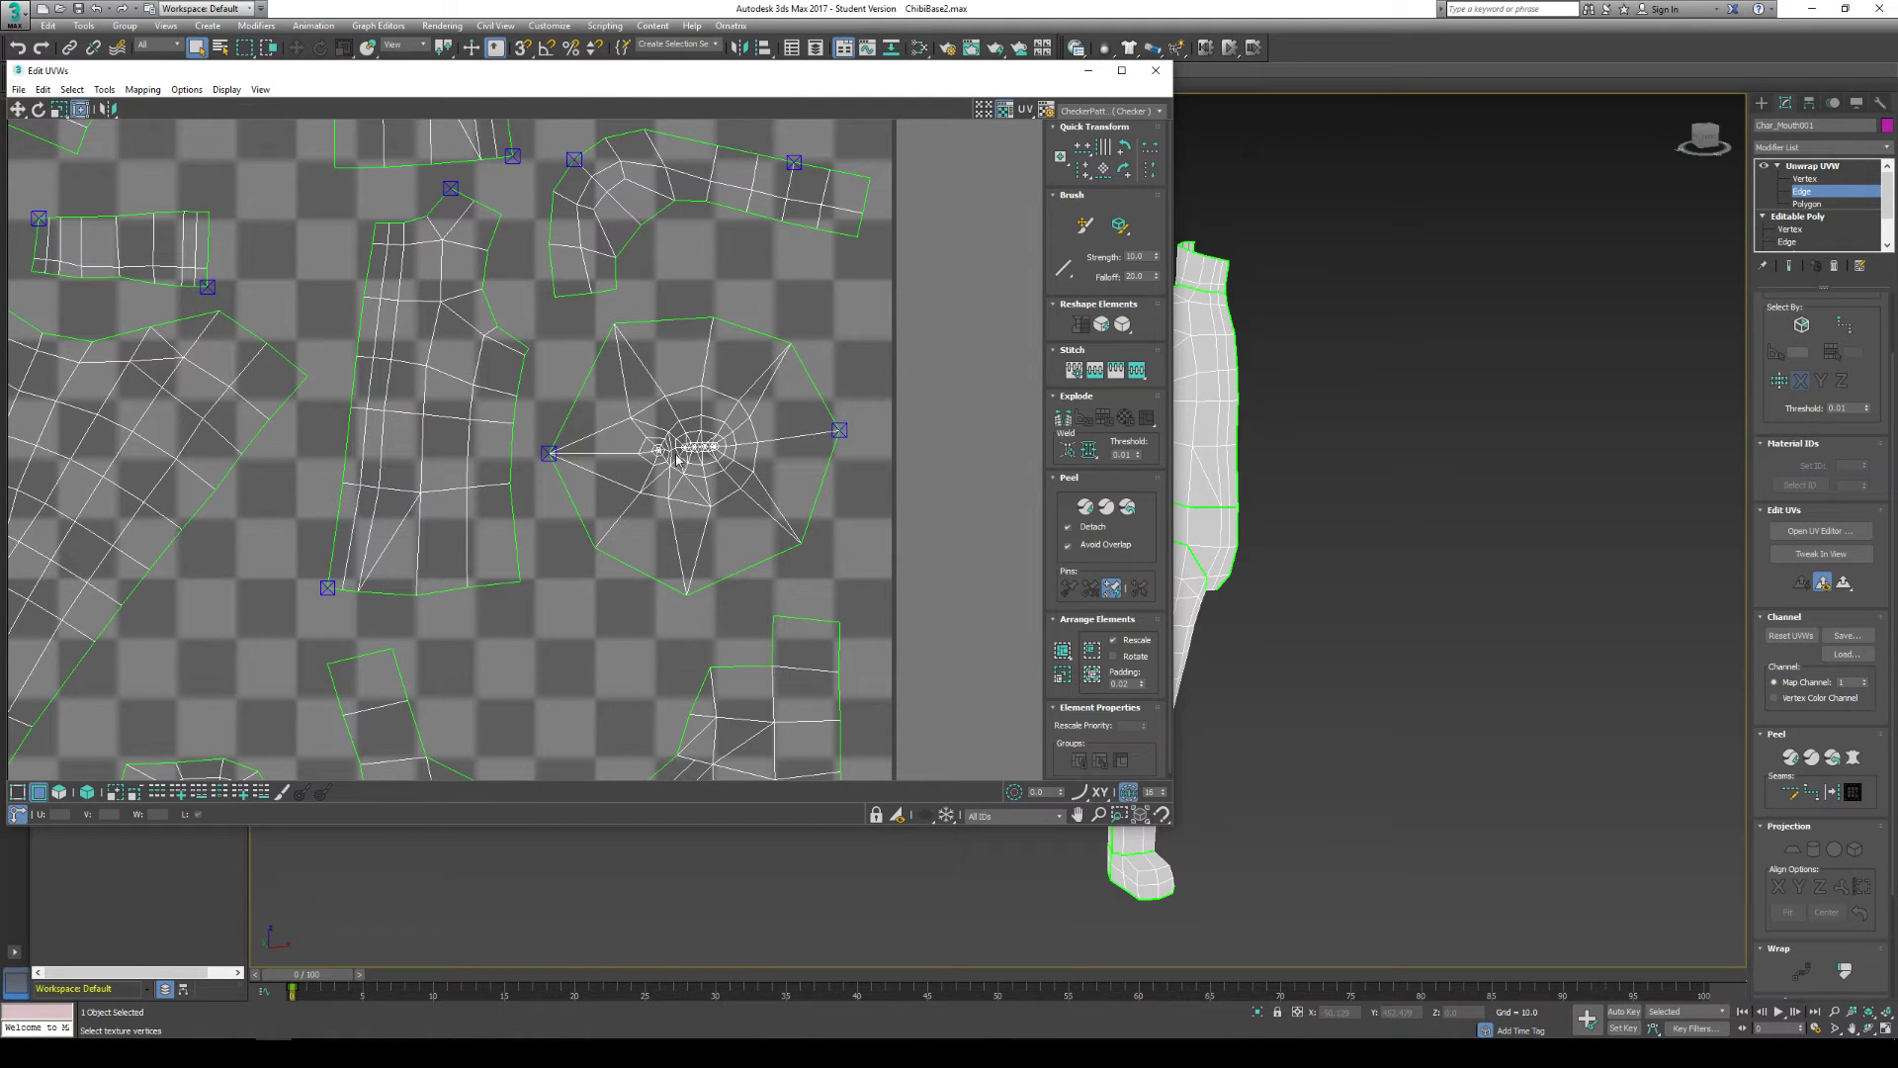
scroll(613, 428, "down", 5)
scroll(500, 406, "down", 3)
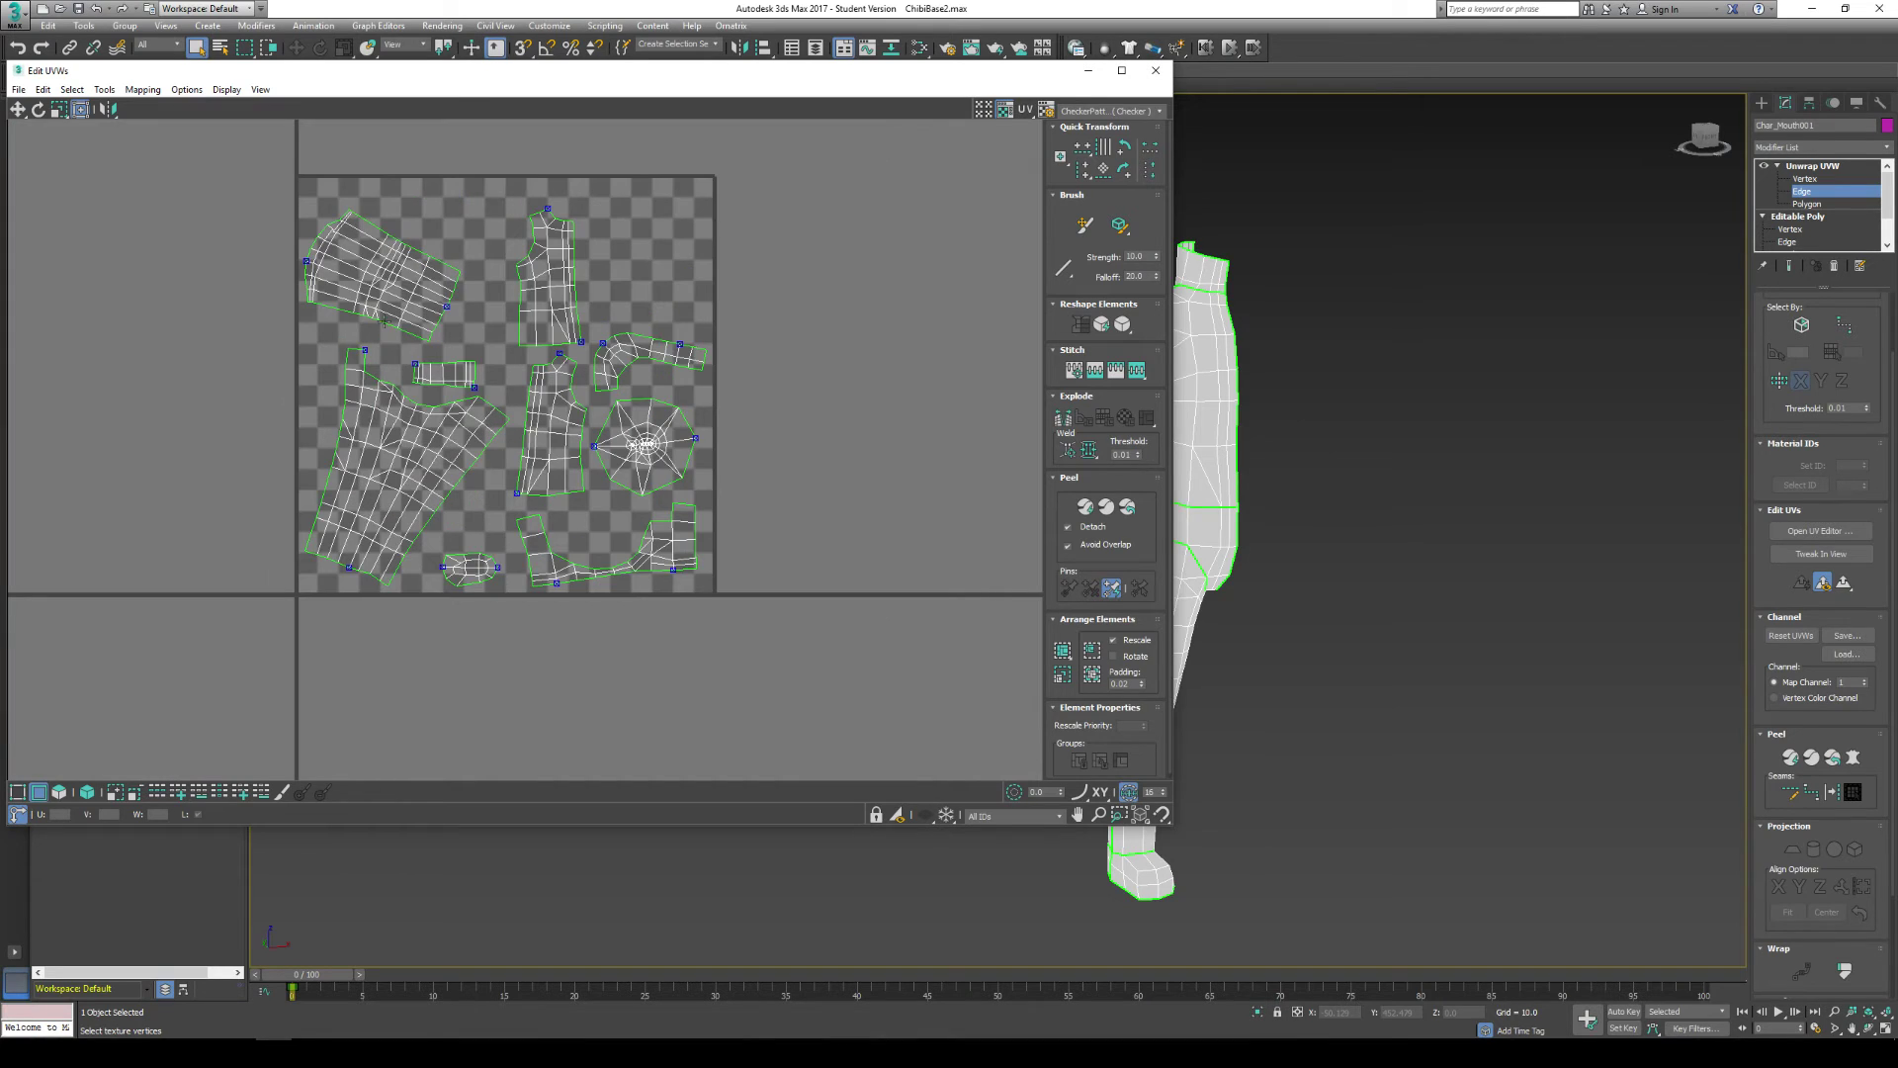
left_click_drag(306, 261, 284, 262)
key("ctrl+z")
left_click(435, 192)
left_click_drag(257, 174, 826, 607)
left_click(784, 606)
Step: Switch to polygon sub-object mode and select all the UV shells
left_click_drag(1767, 570, 1761, 729)
left_click(1820, 324)
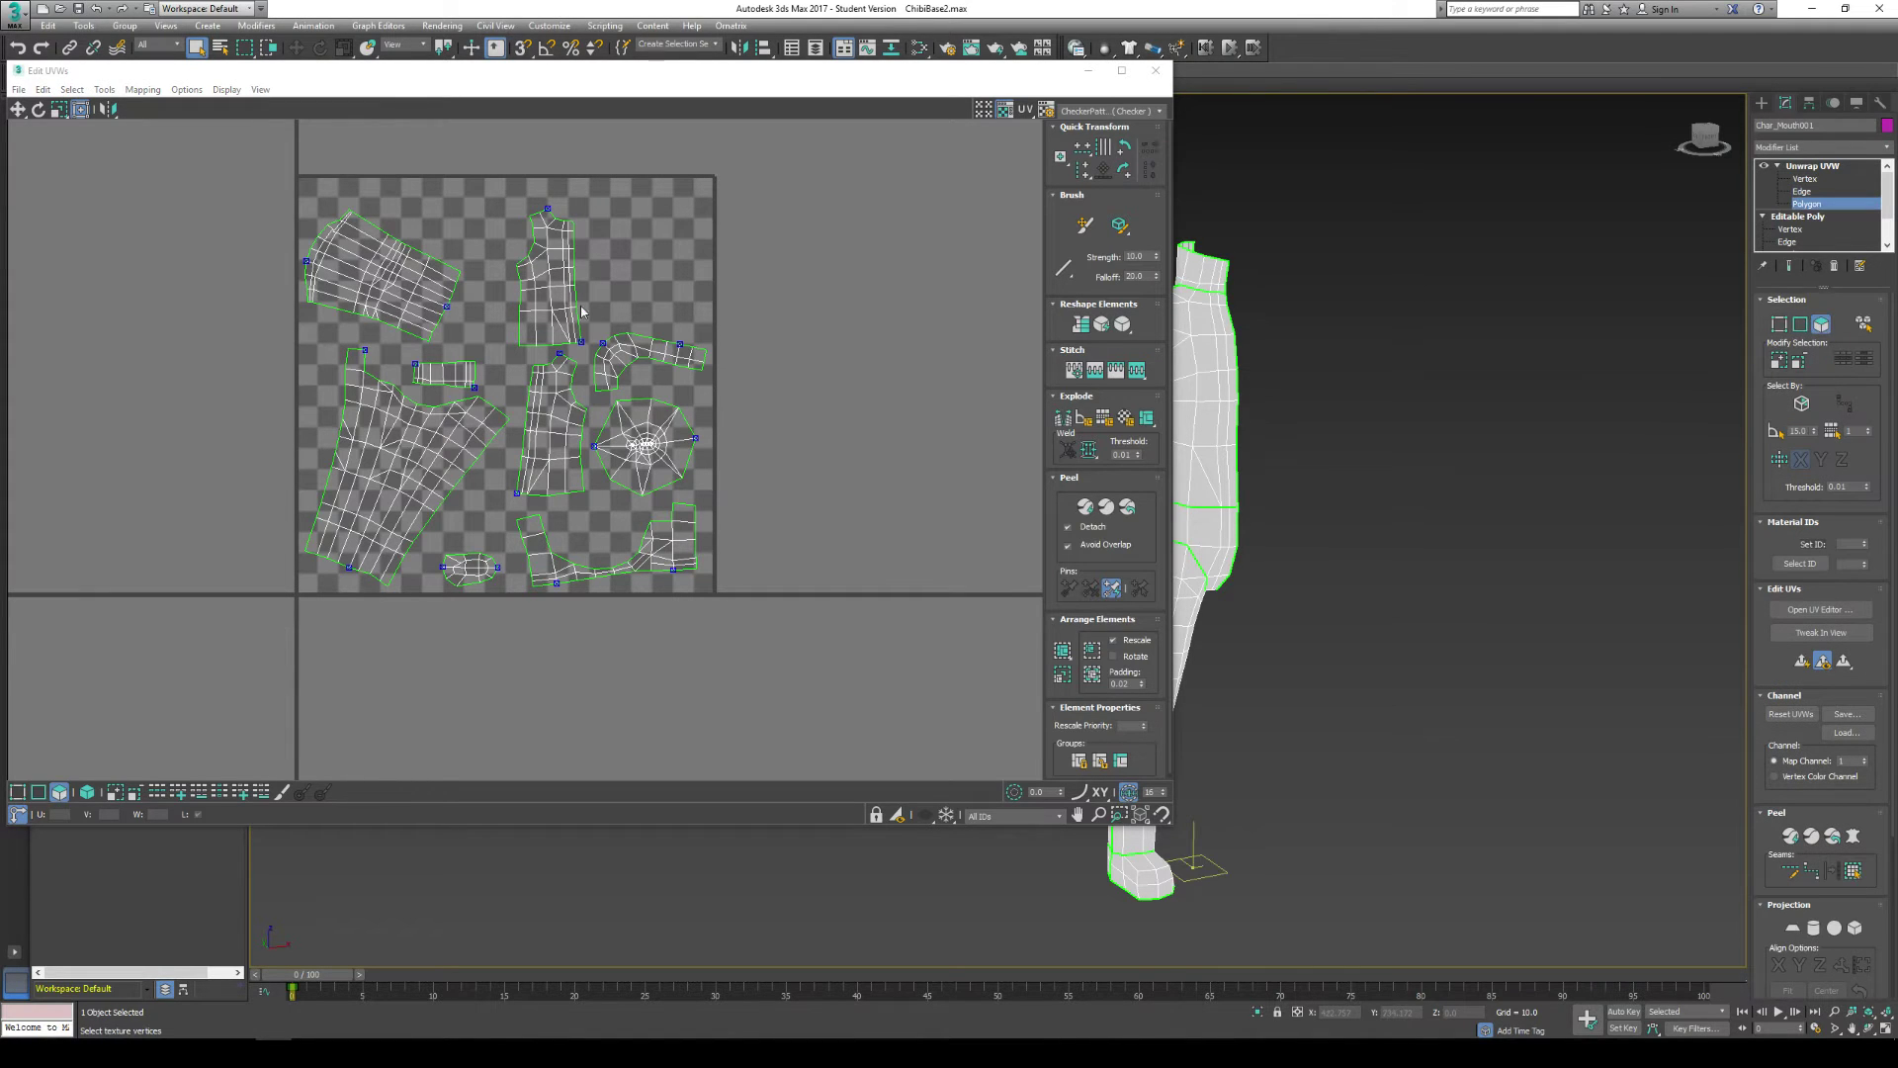
left_click_drag(284, 174, 777, 583)
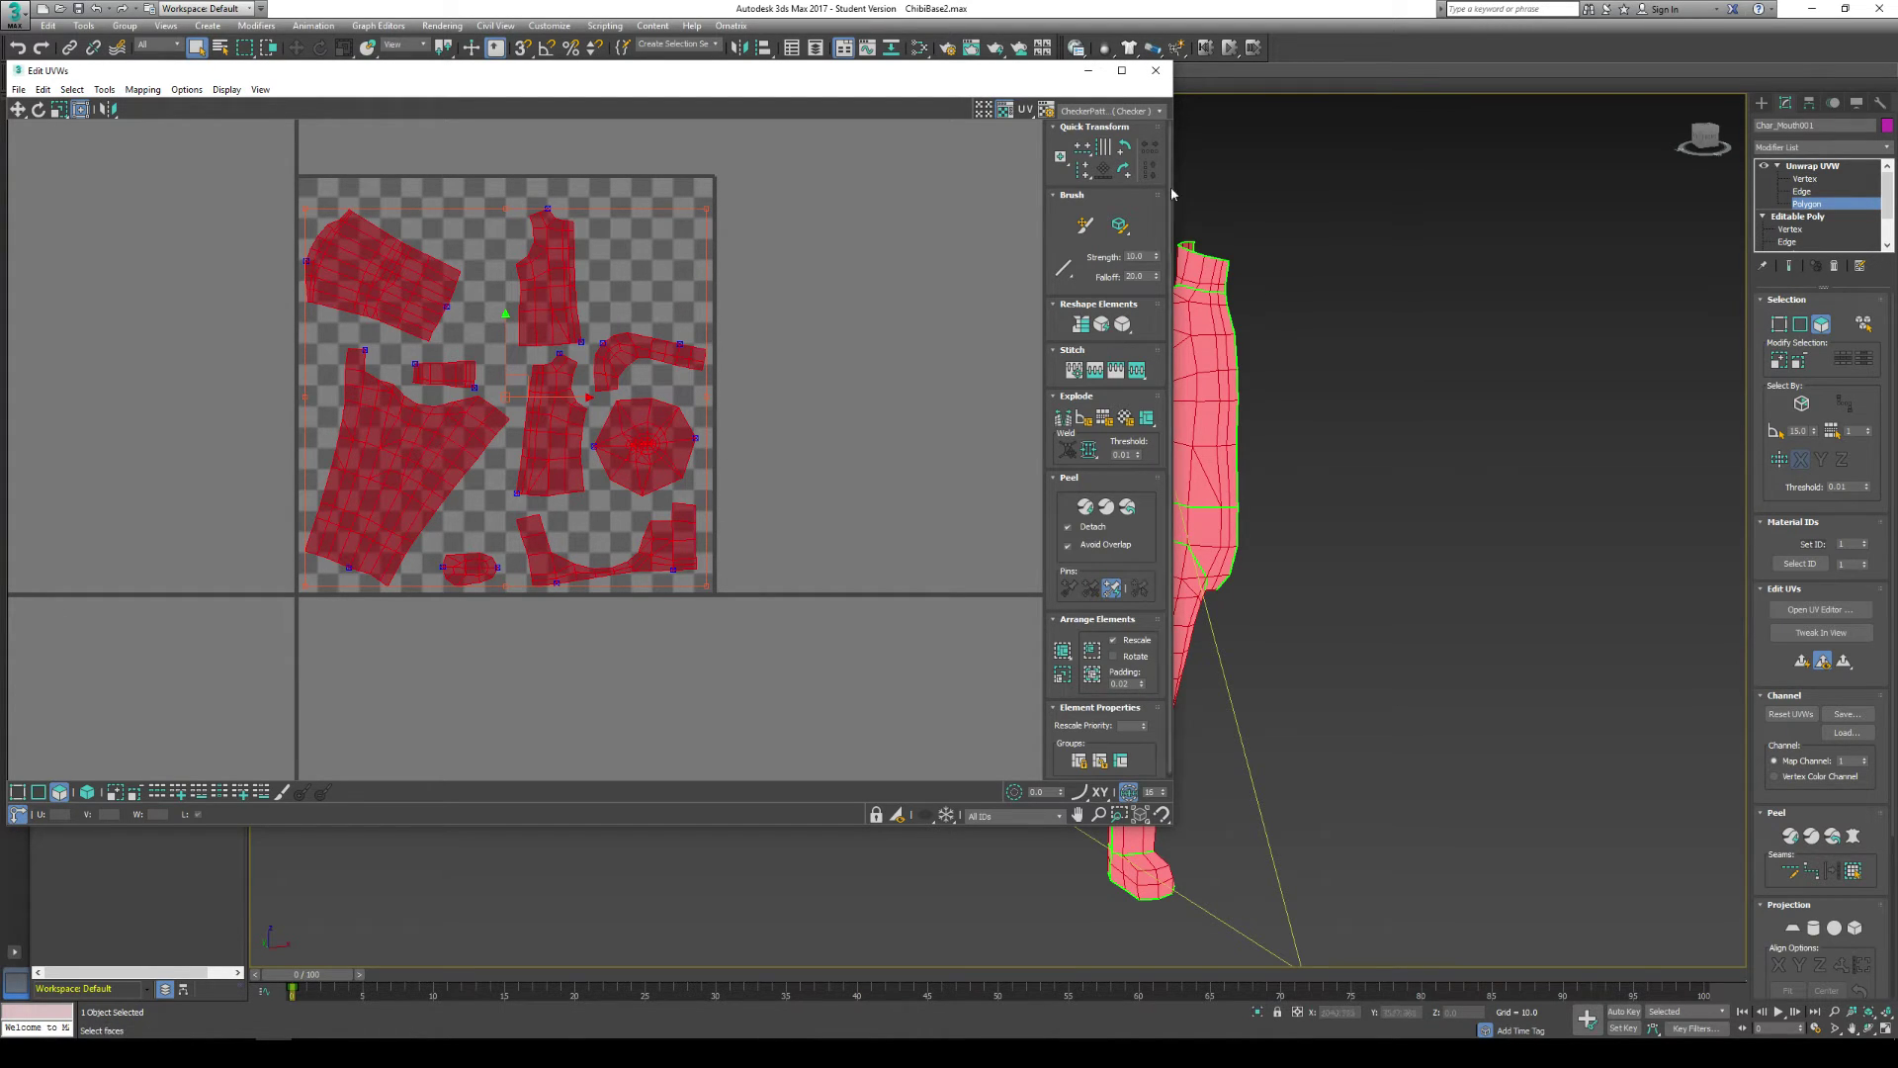
Step: Narrow the UV editor window and display the Checker pattern texture on the model
left_click_drag(1172, 197, 957, 198)
left_click(941, 111)
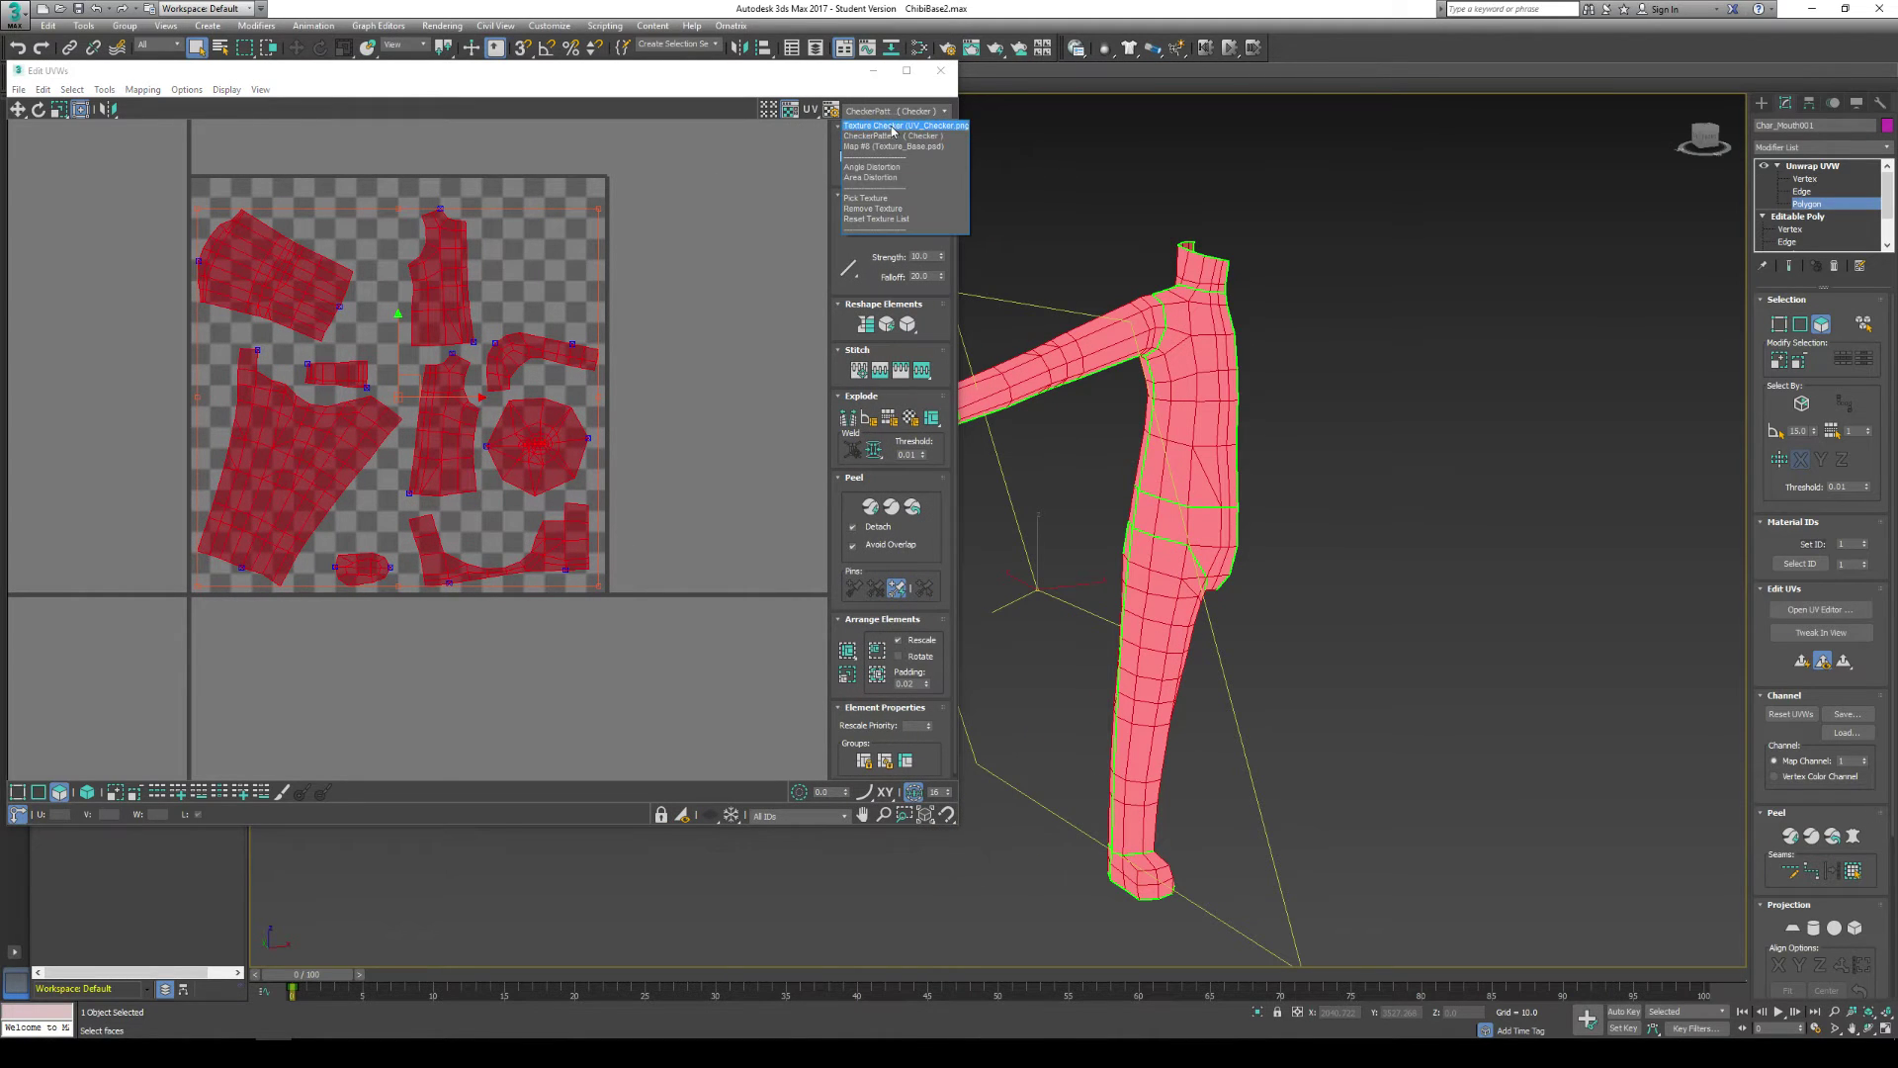
left_click(885, 111)
left_click(888, 113)
left_click(882, 127)
left_click(885, 116)
left_click(885, 143)
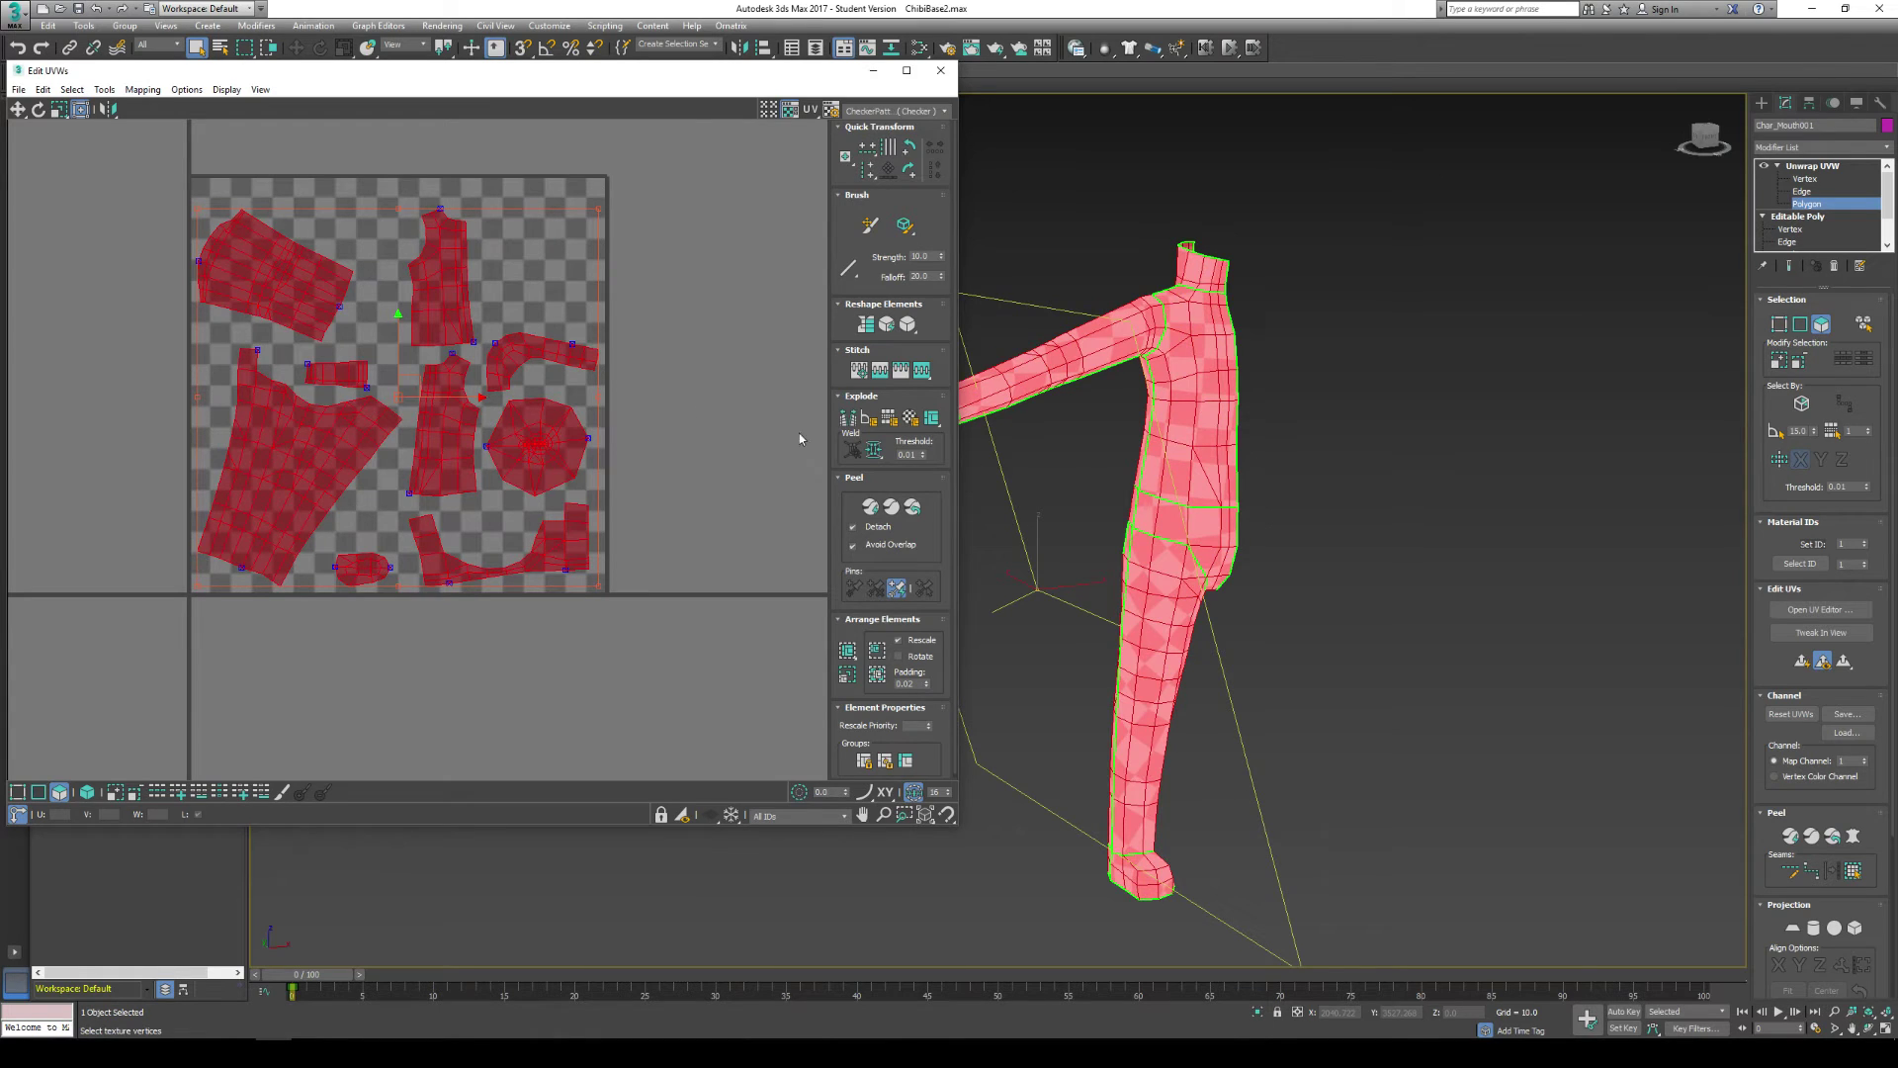
Step: Clear the polygon selection and examine the checker pattern on the arm, torso, hand and leg for distortion
middle_click_drag(1087, 445, 1142, 494)
mouse_move(1181, 568)
middle_mouse_down()
mouse_move(1186, 526)
mouse_move(1174, 537)
middle_mouse_up()
middle_click_drag(1221, 392, 1654, 599)
scroll(1278, 482, "up", 4)
scroll(1309, 218, "down", 4)
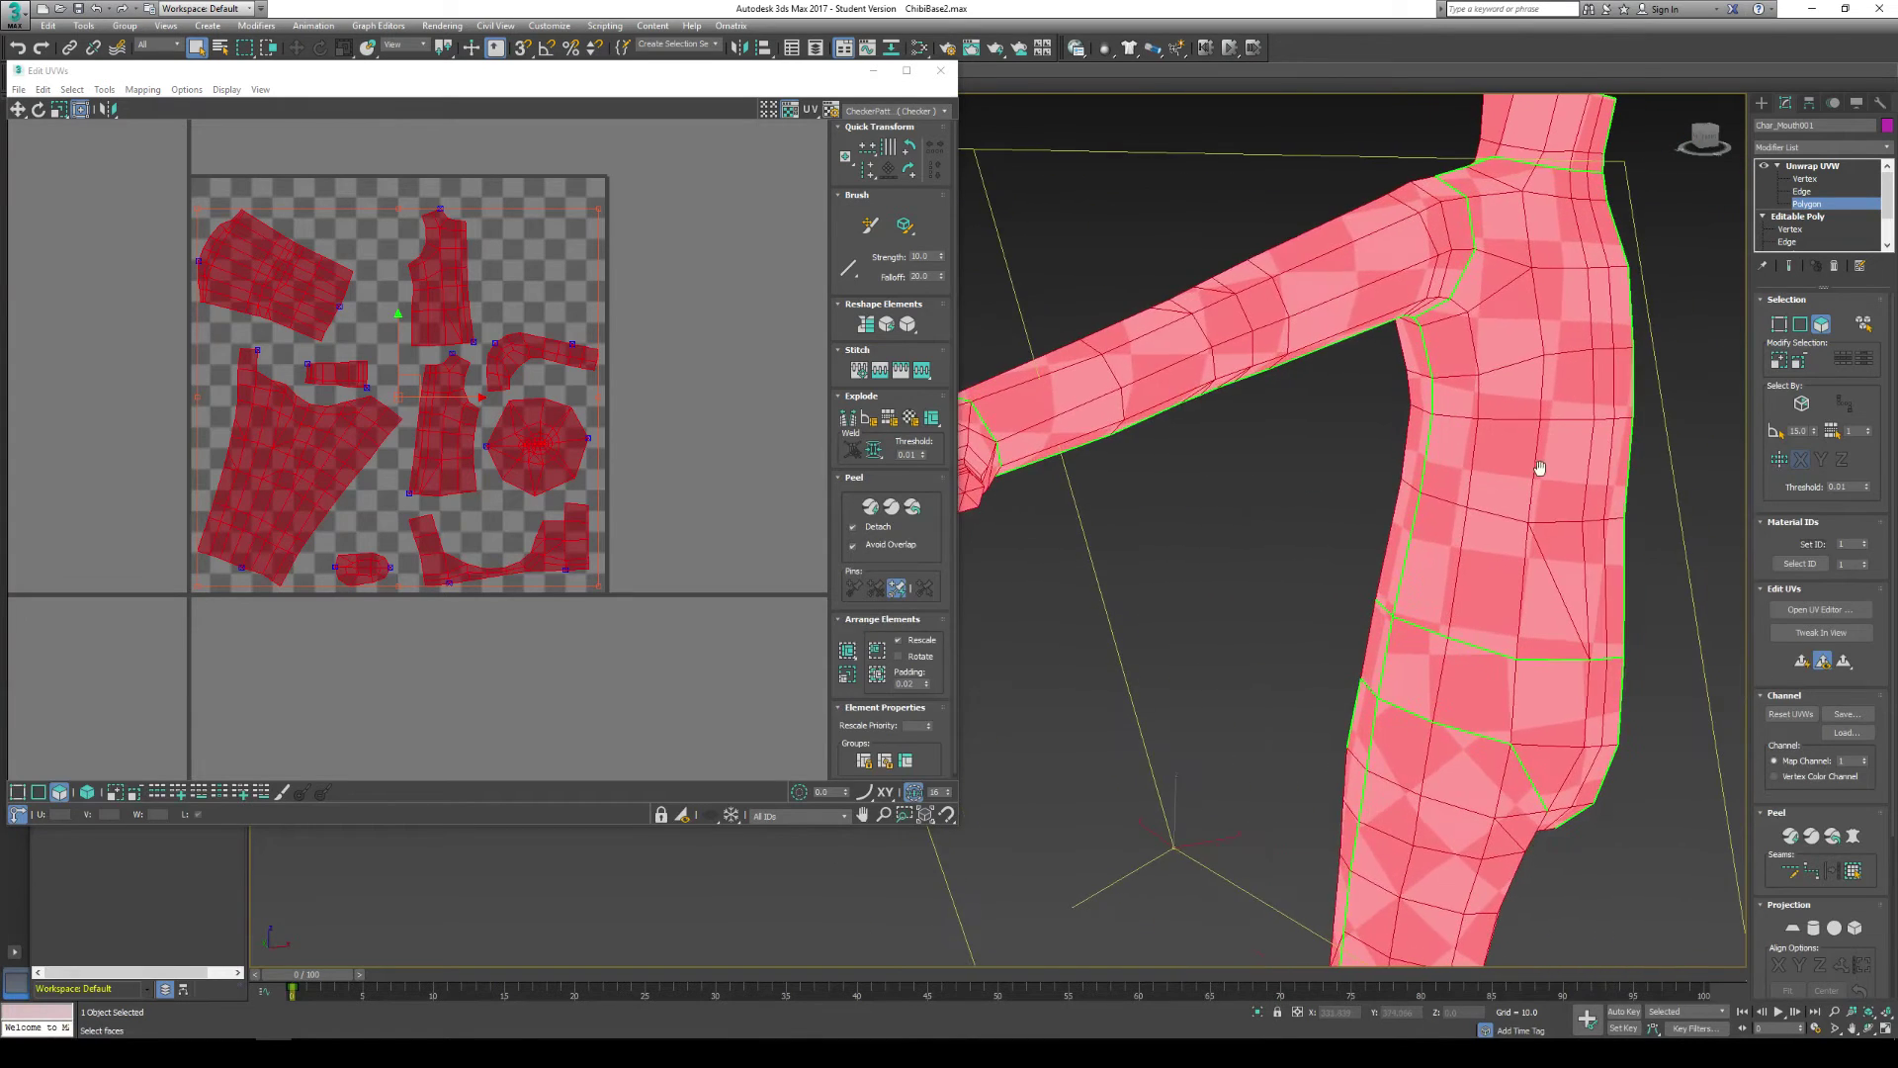
left_click(840, 678)
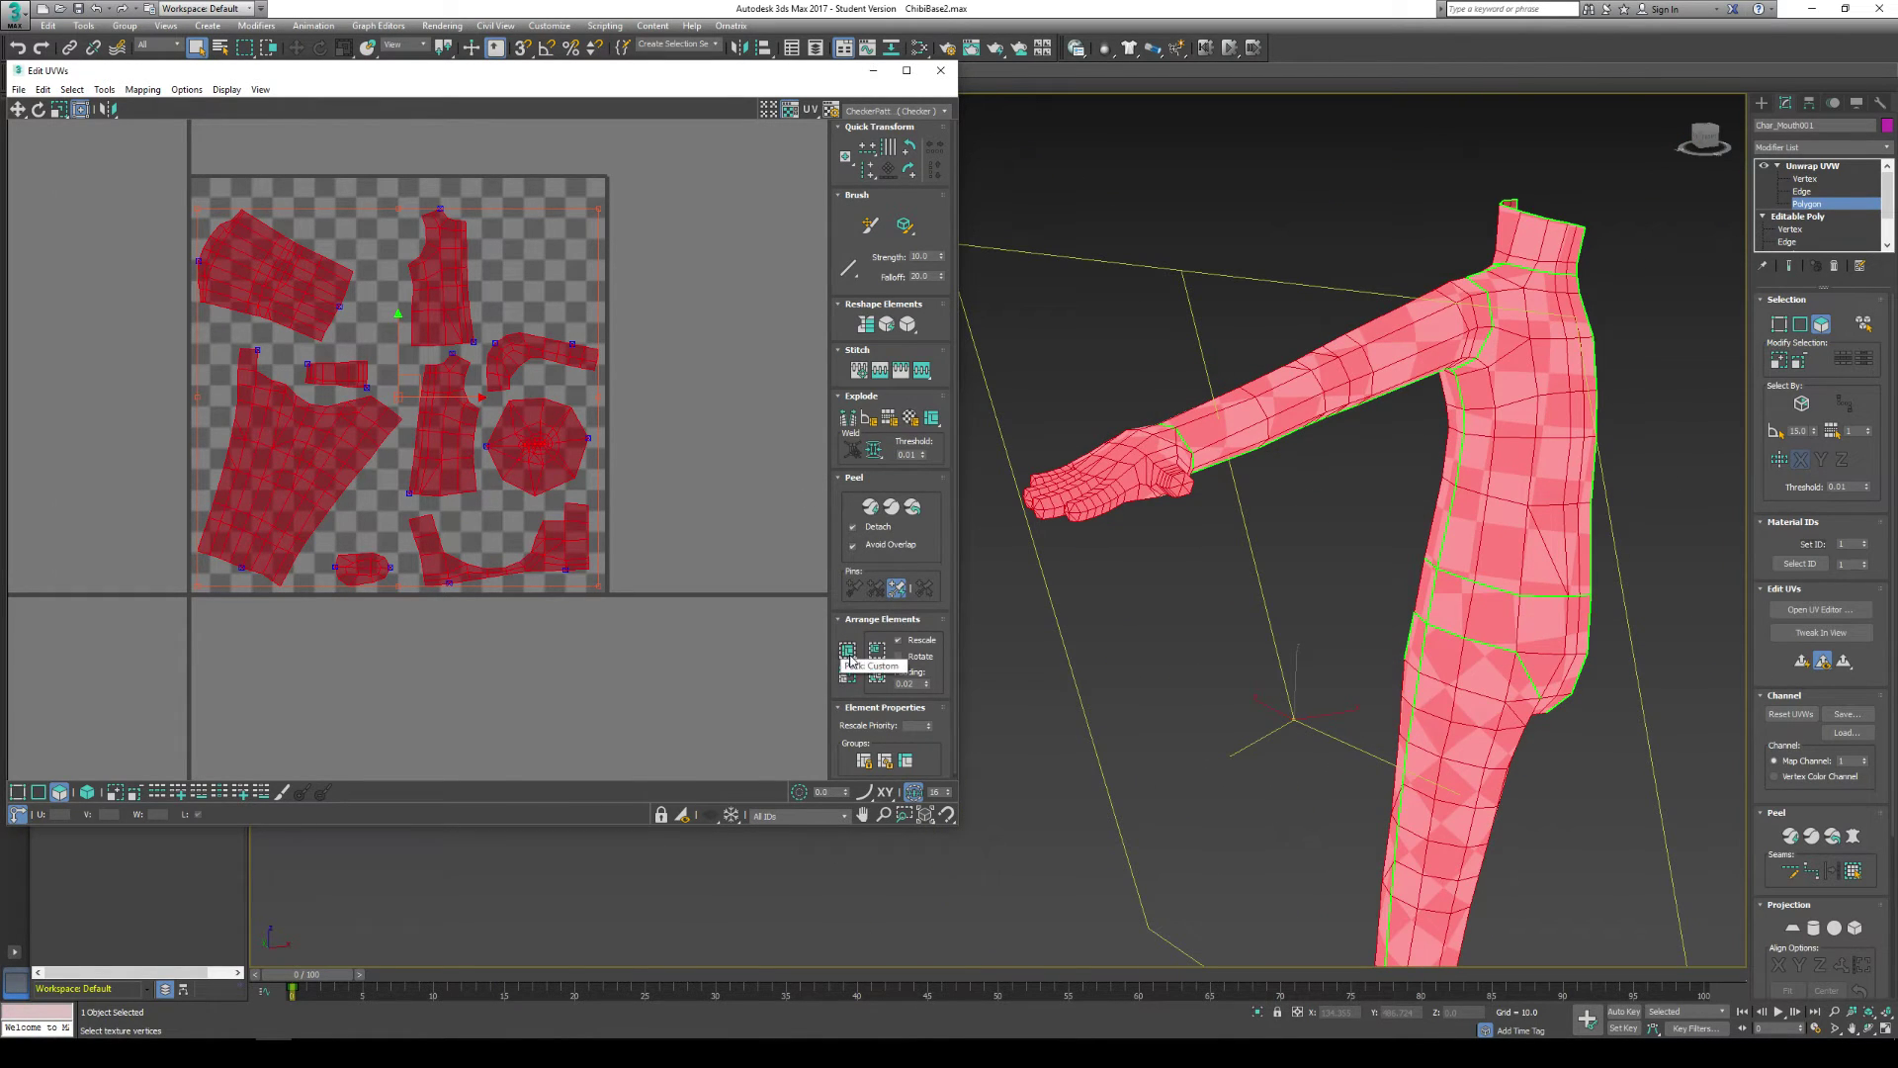
left_click(720, 475)
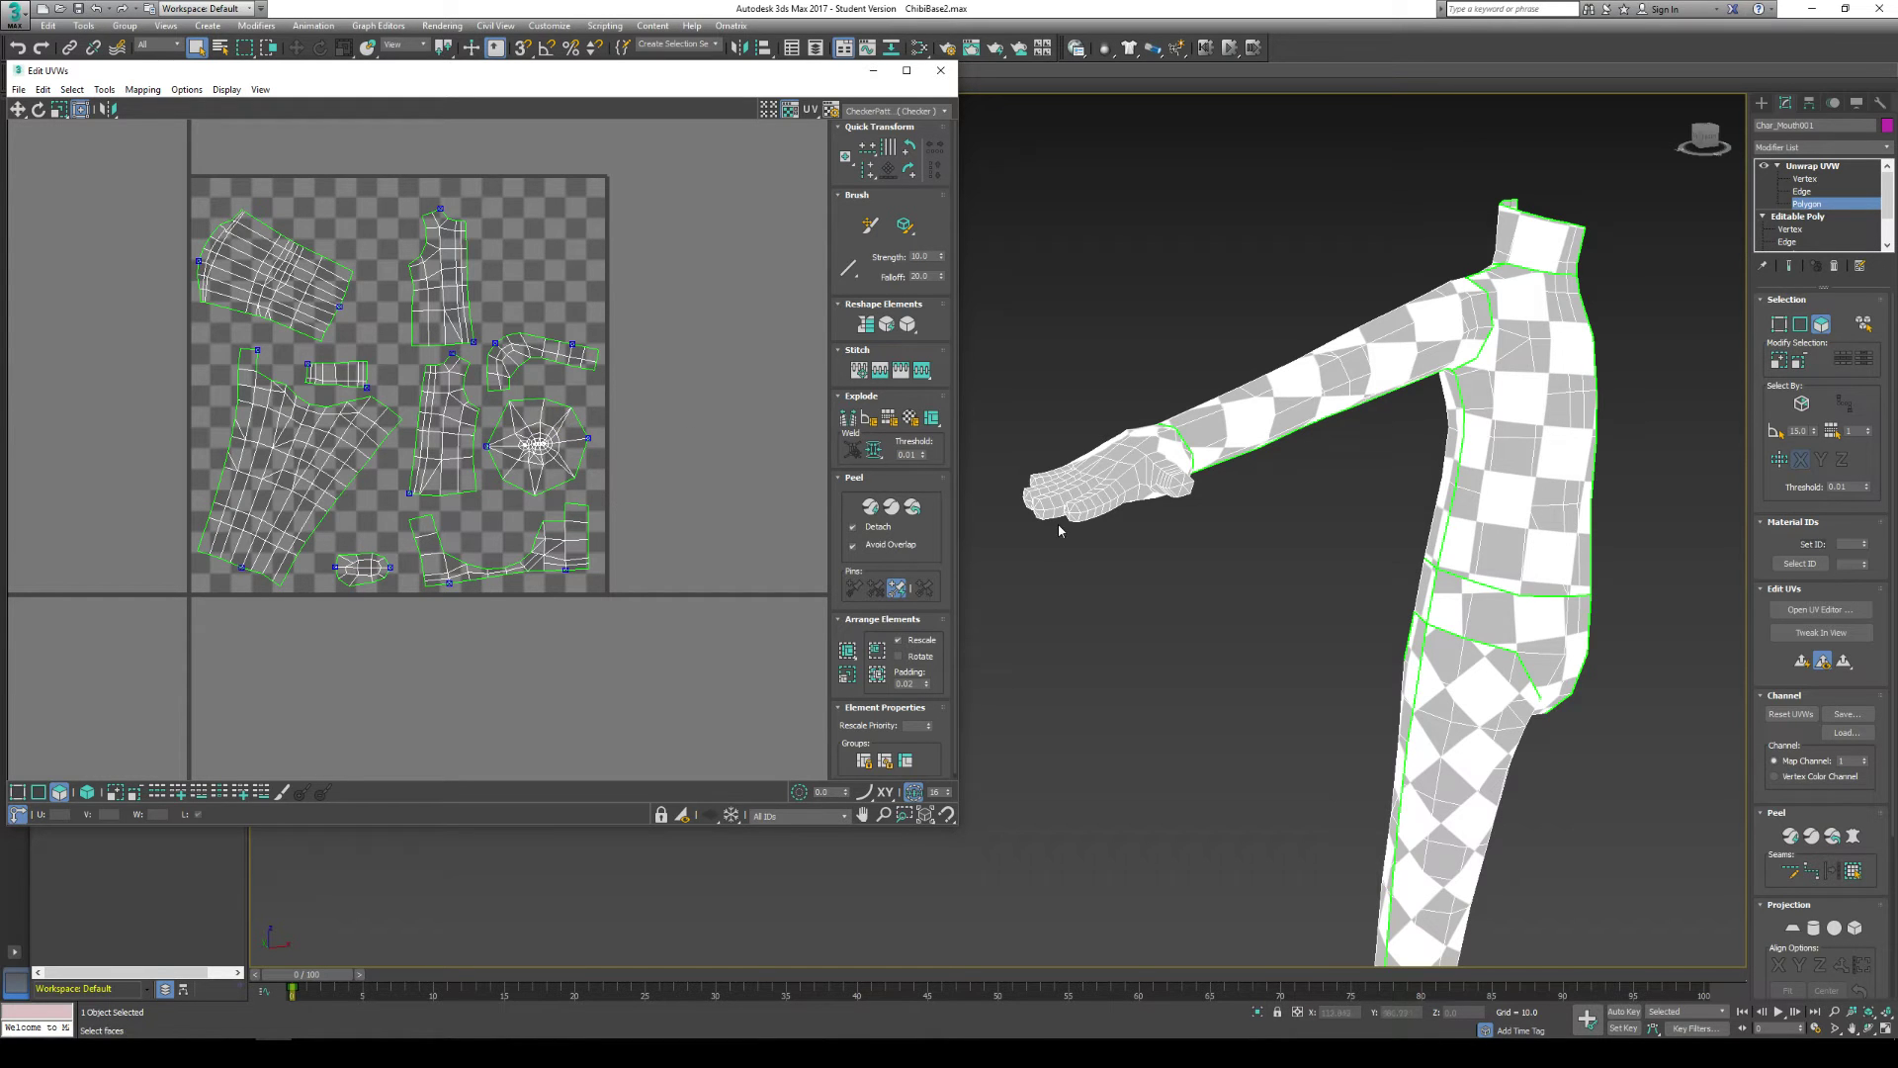
middle_click_drag(1224, 488, 1078, 316)
middle_click_drag(1077, 317, 1512, 388, "alt")
middle_click_drag(1332, 415, 1185, 444, "alt")
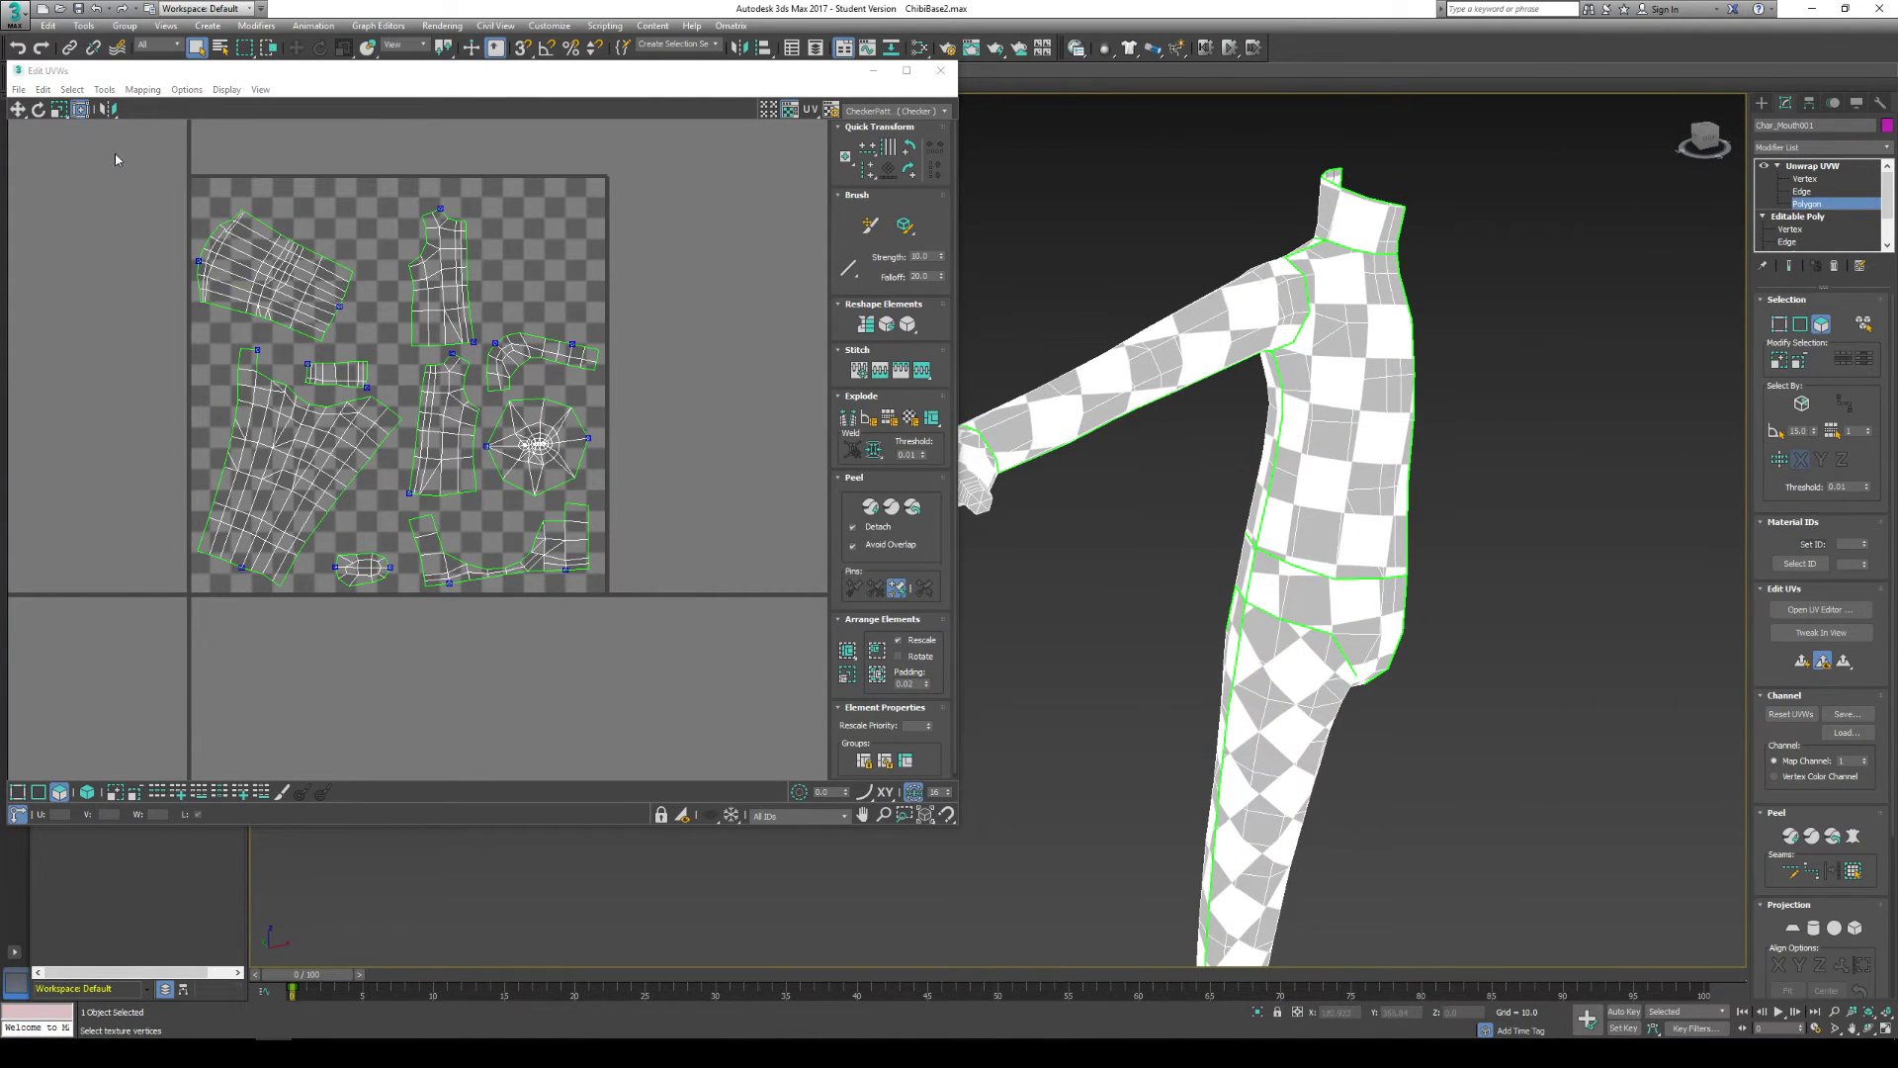
Step: Render a UVW template of the current shell layout, view it and close the render and its settings
left_click(104, 89)
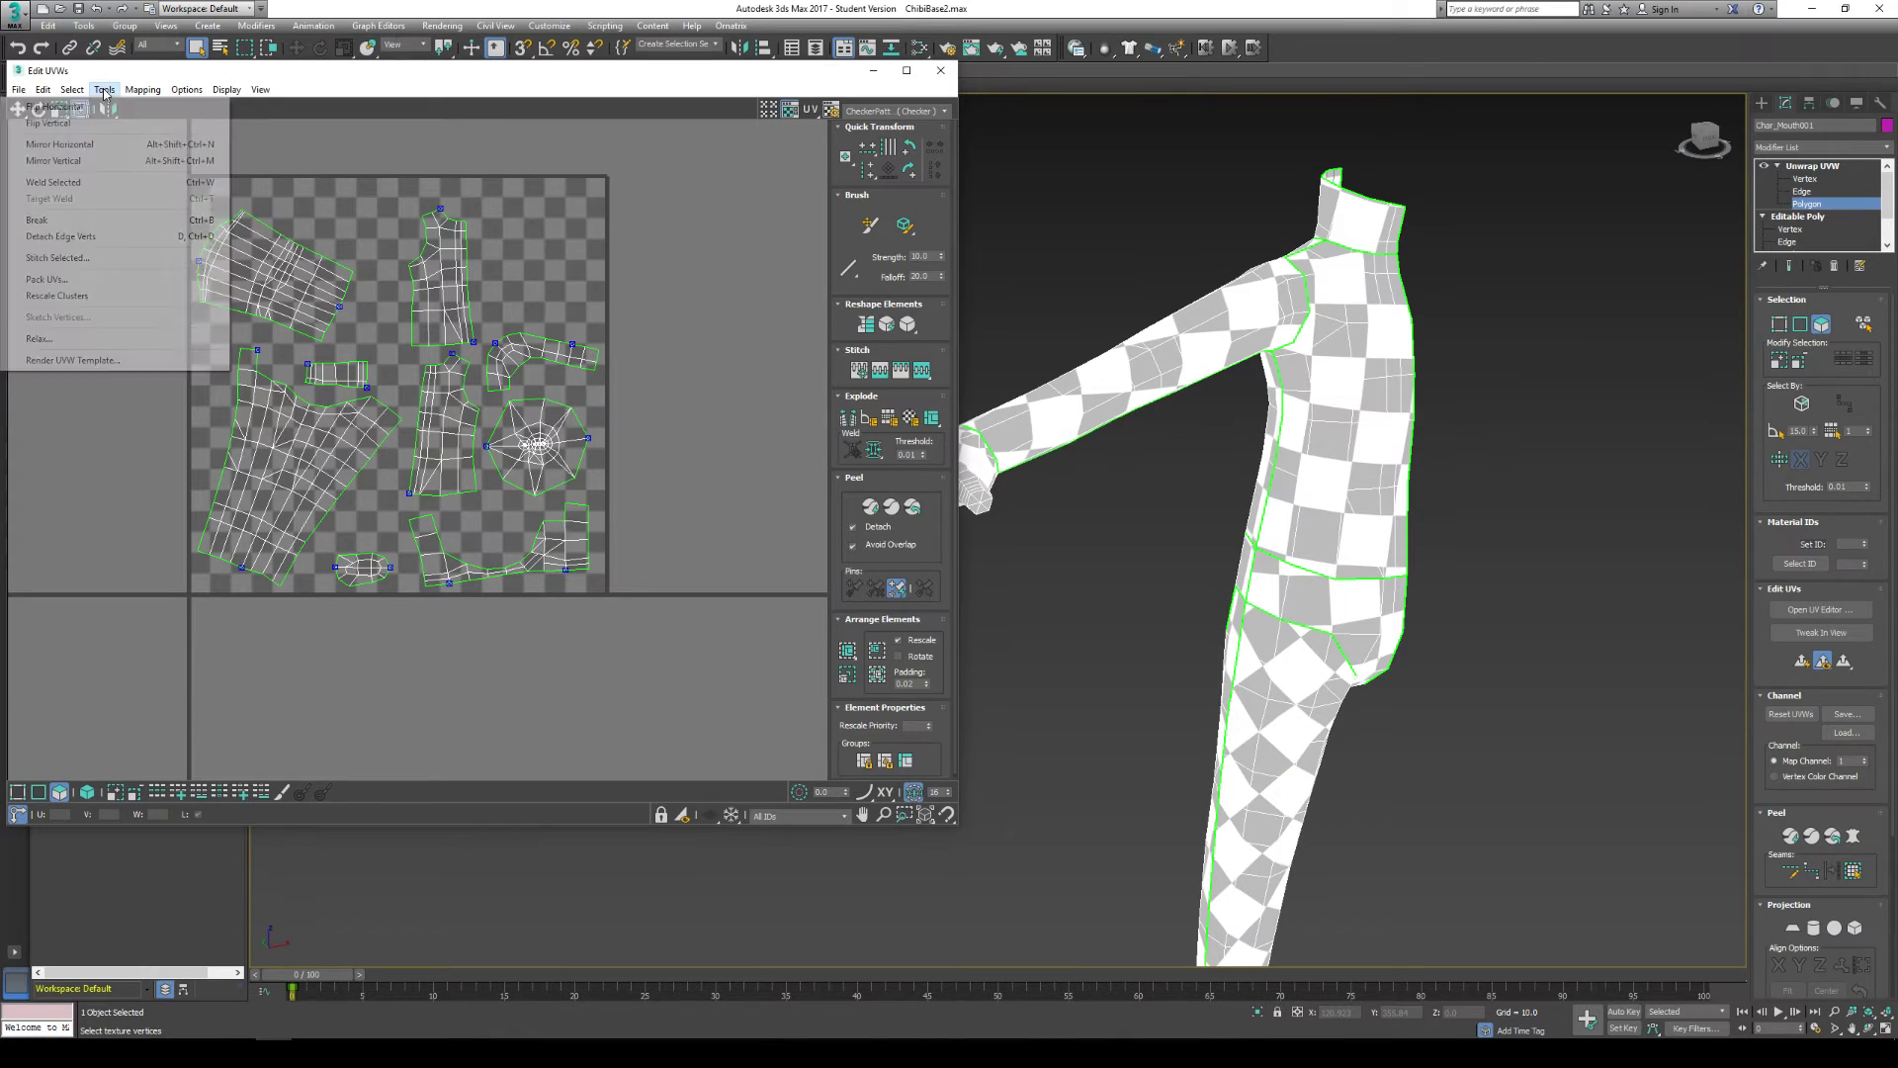
left_click(112, 359)
left_click_drag(57, 107, 161, 170)
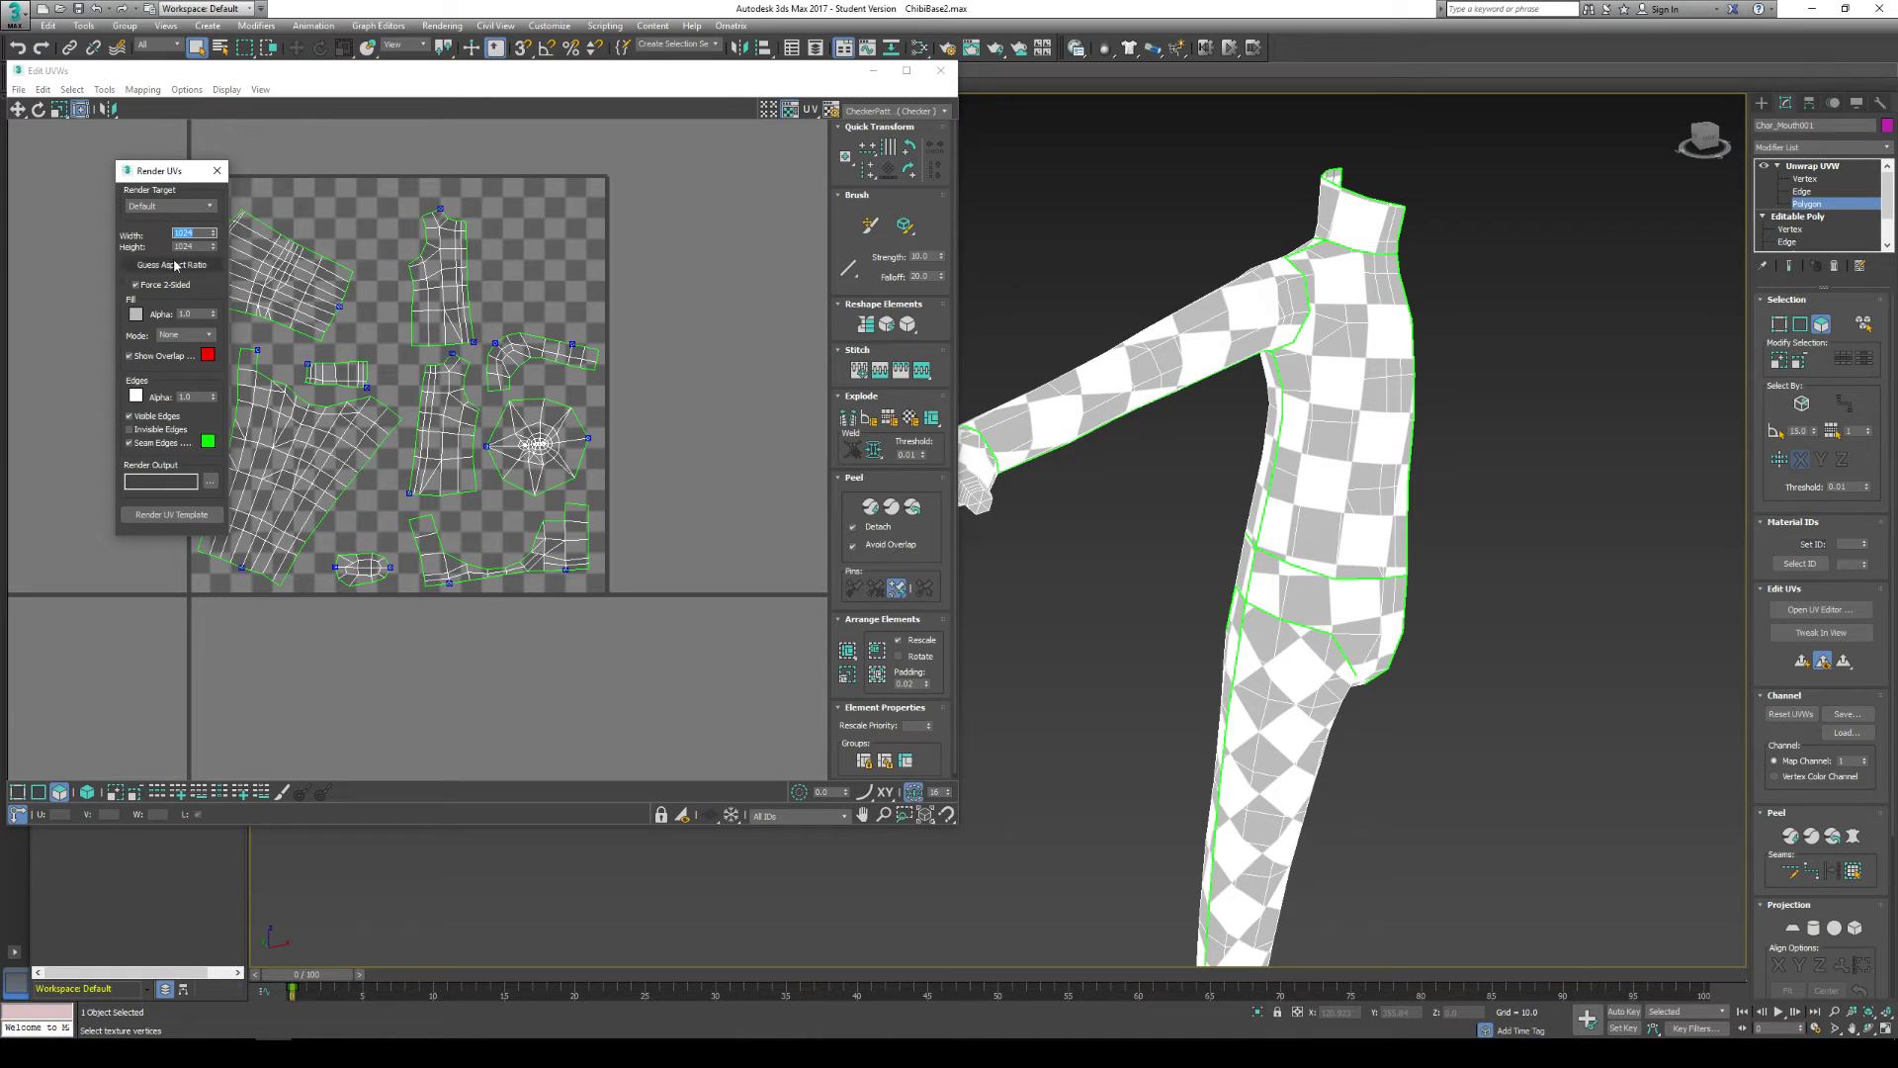
left_click(173, 267)
left_click(155, 516)
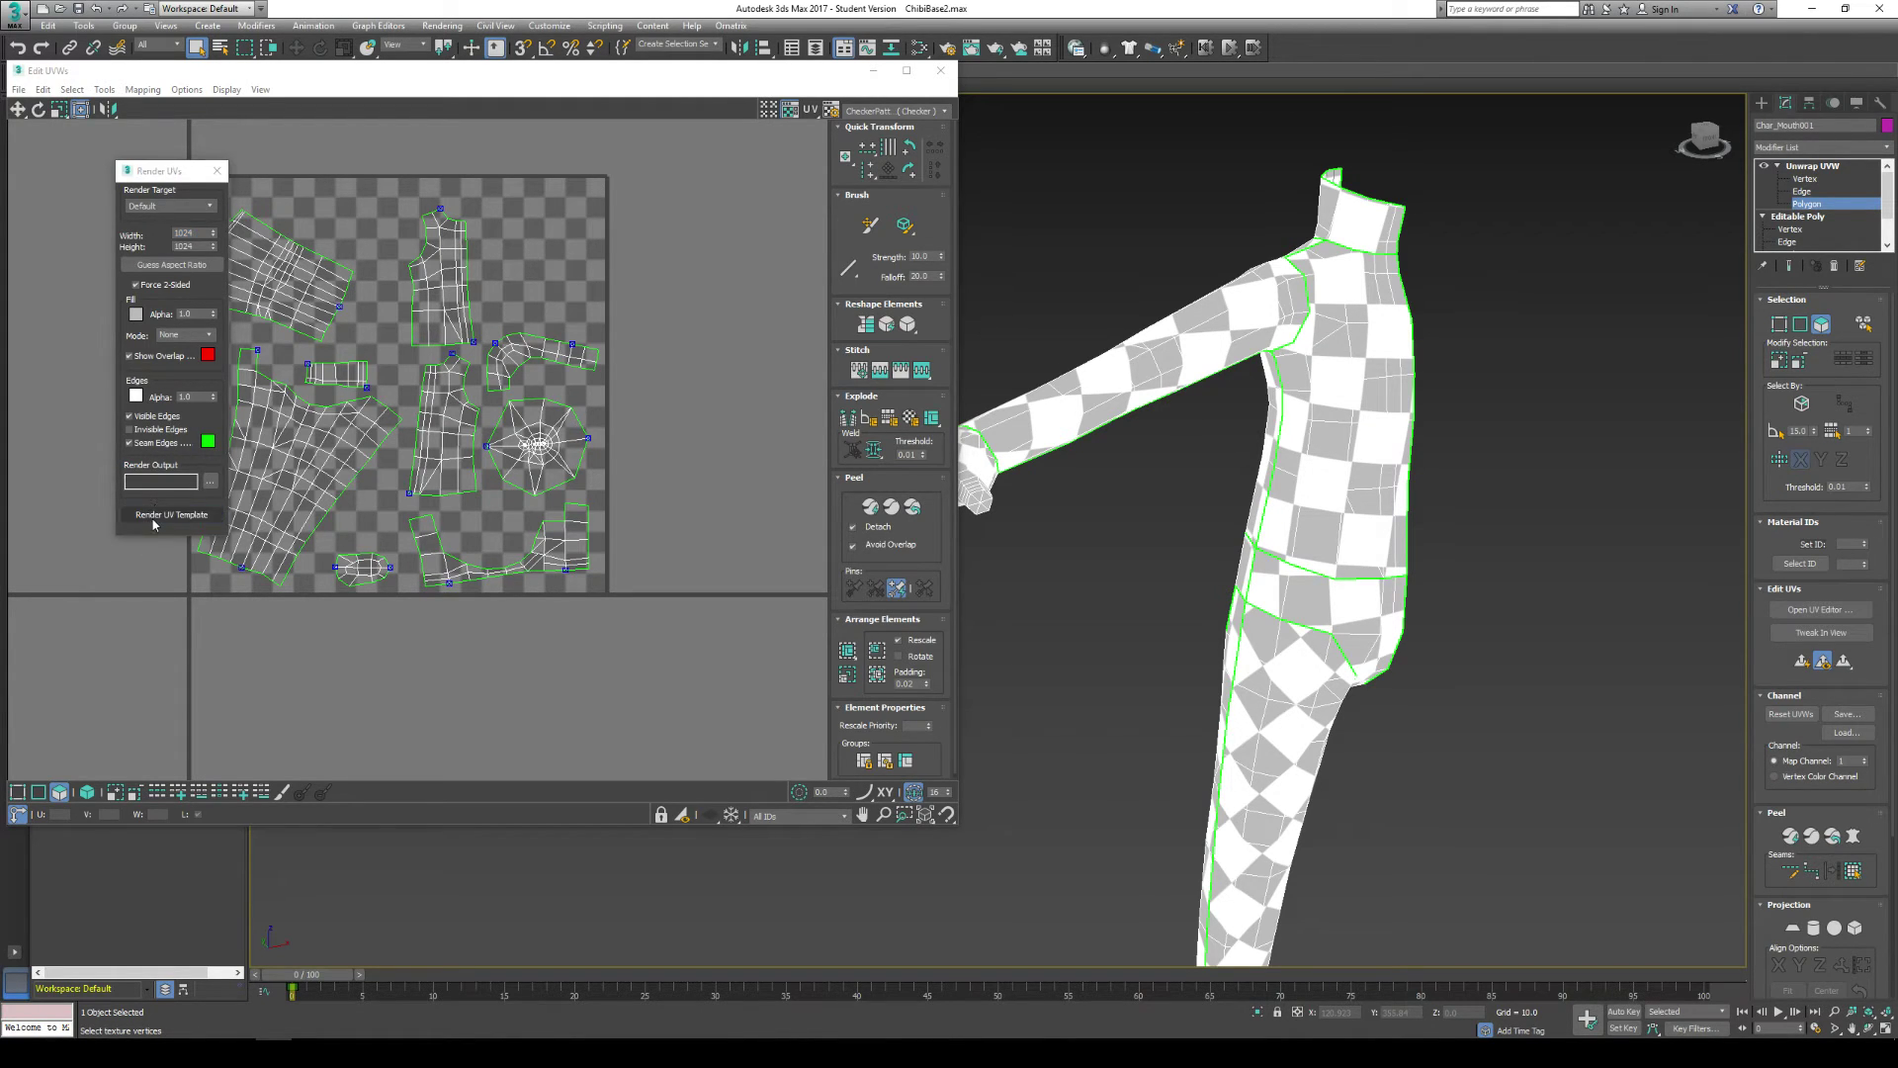
left_click(154, 518)
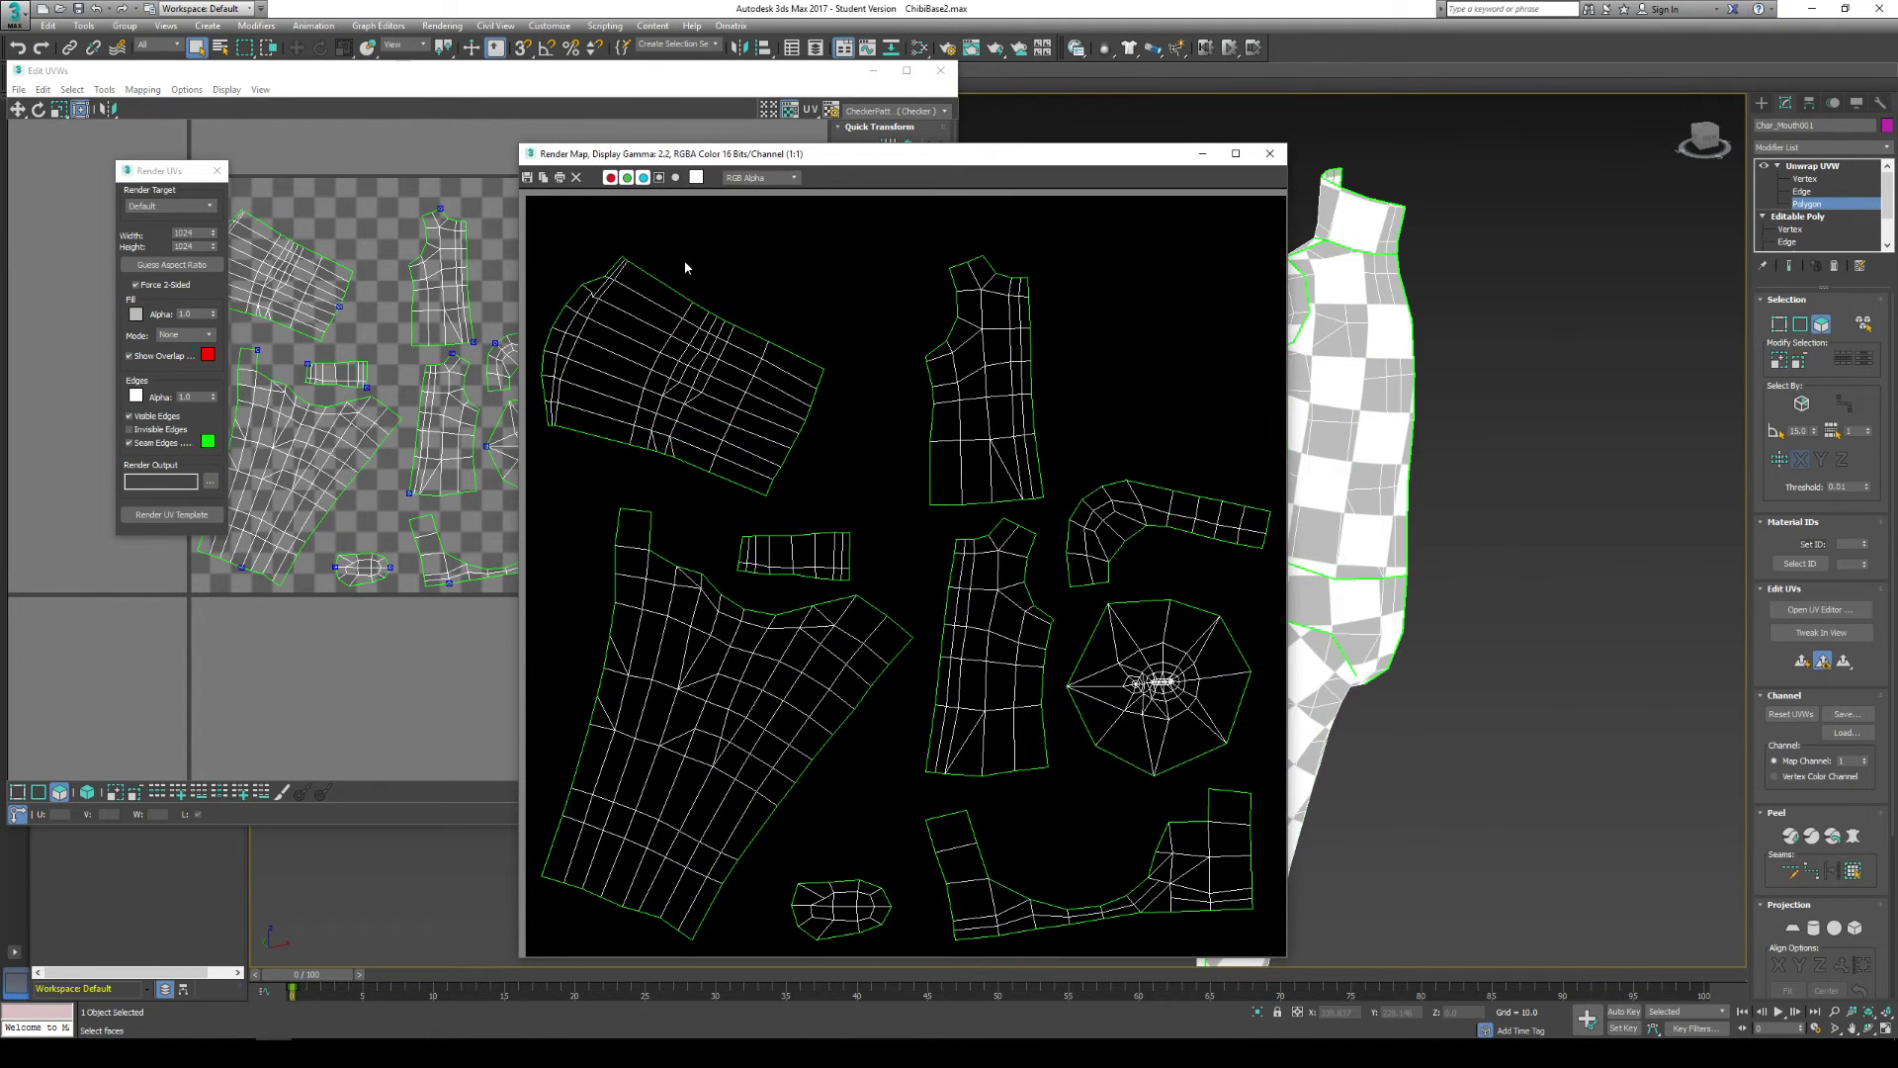
left_click(1270, 154)
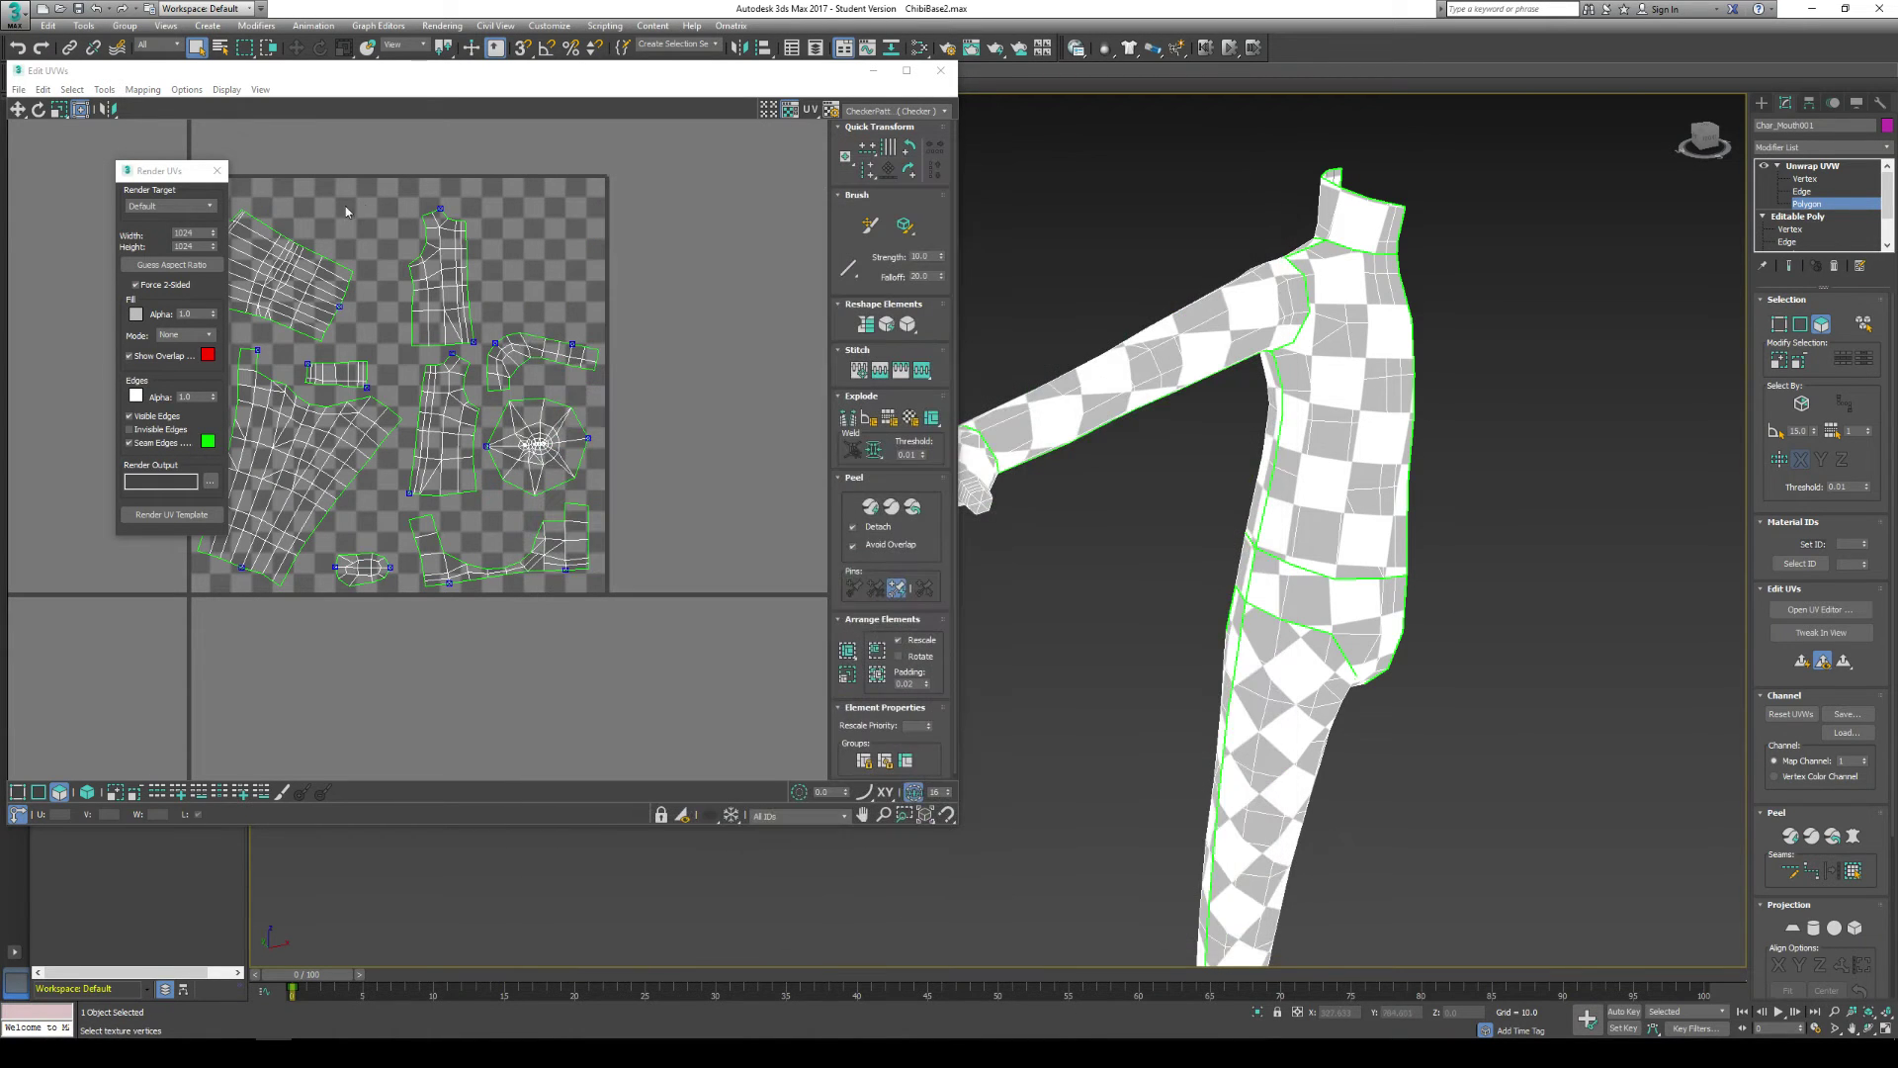
left_click(217, 170)
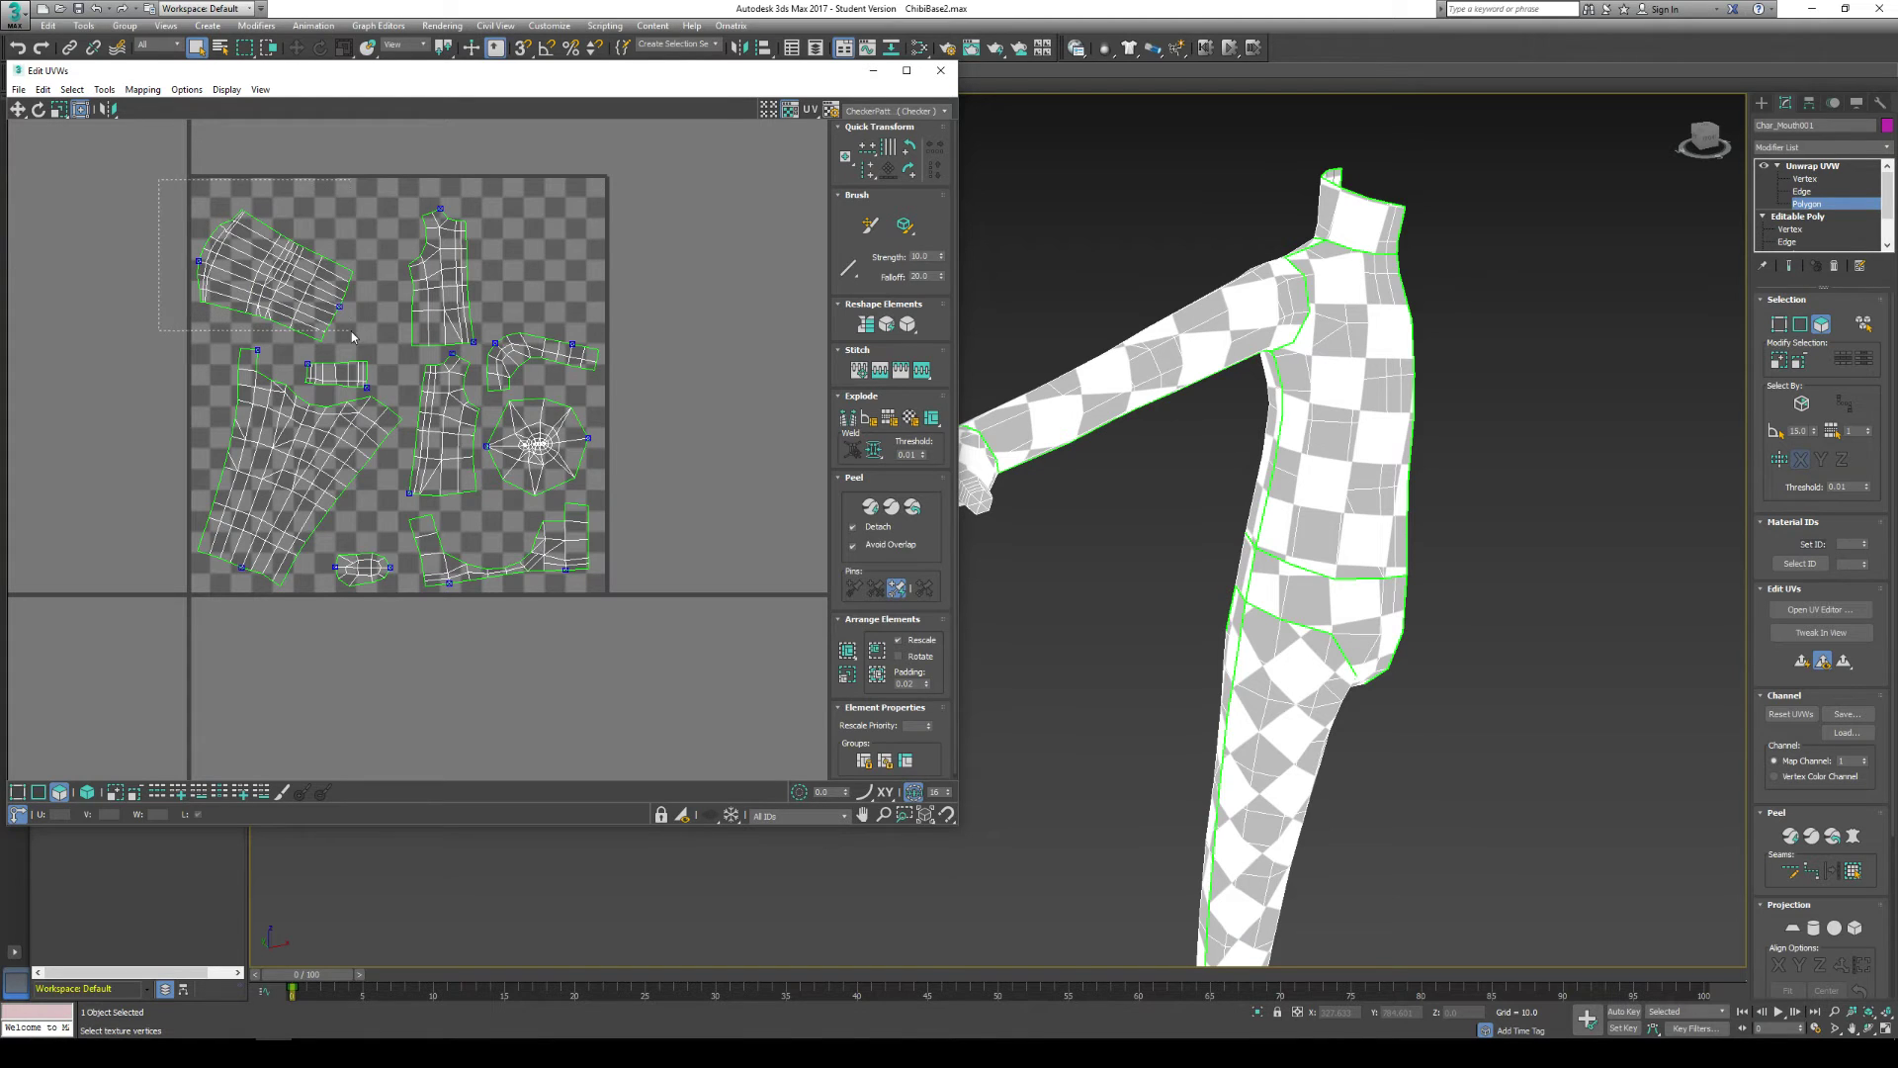
Step: Rotate the arm shell until it lies horizontally and place it in the upper-left corner of the UV tile
left_click_drag(362, 348, 180, 207)
left_click(38, 110)
left_click_drag(323, 295, 248, 225)
left_click(18, 109)
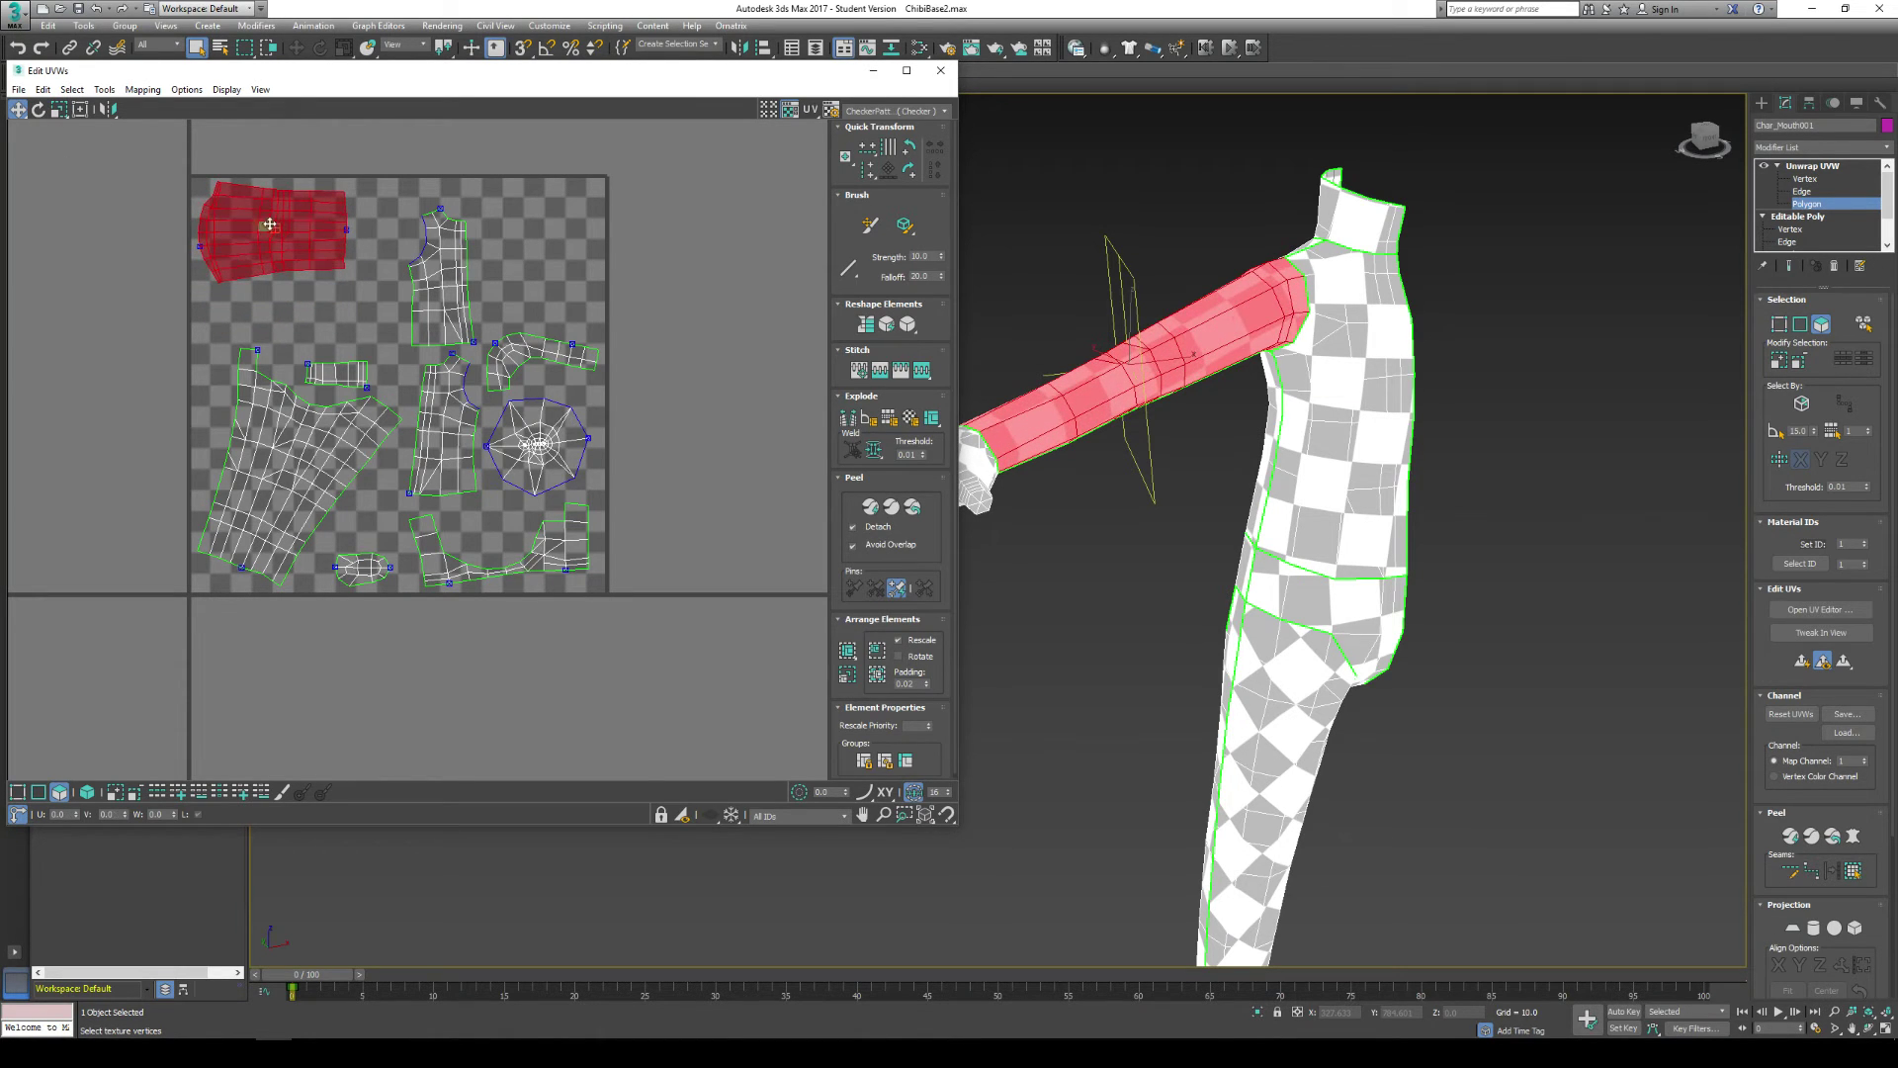
Step: Move the front and back torso shells side by side along the upper edge of the UV tile
left_click_drag(379, 168, 388, 285)
left_click(450, 407)
left_click_drag(410, 353, 473, 512)
left_click_drag(459, 473, 483, 308)
left_click(551, 208)
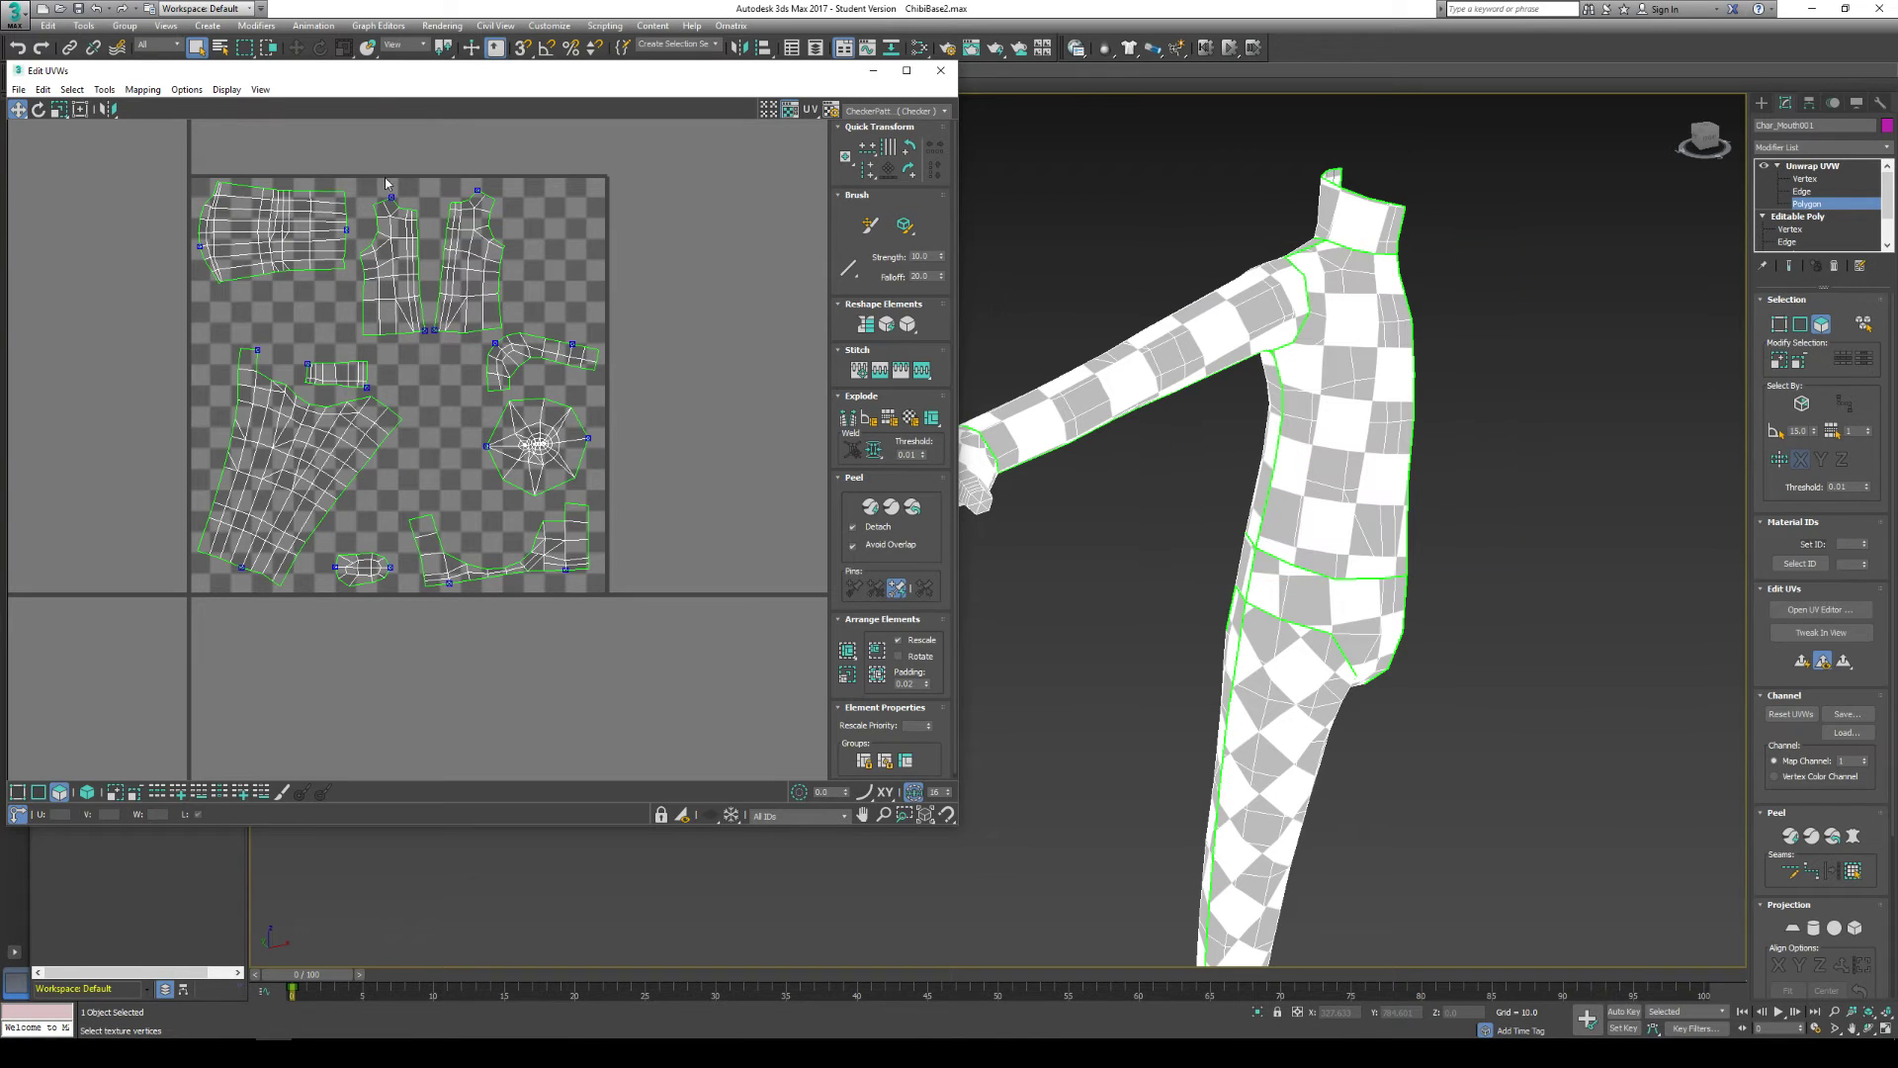
Step: Swap the two torso shells so their armholes face each other and move the pair next to the arm shell
middle_click_drag(390, 182, 395, 185)
scroll(400, 184, "up", 4)
left_click_drag(328, 205, 718, 397)
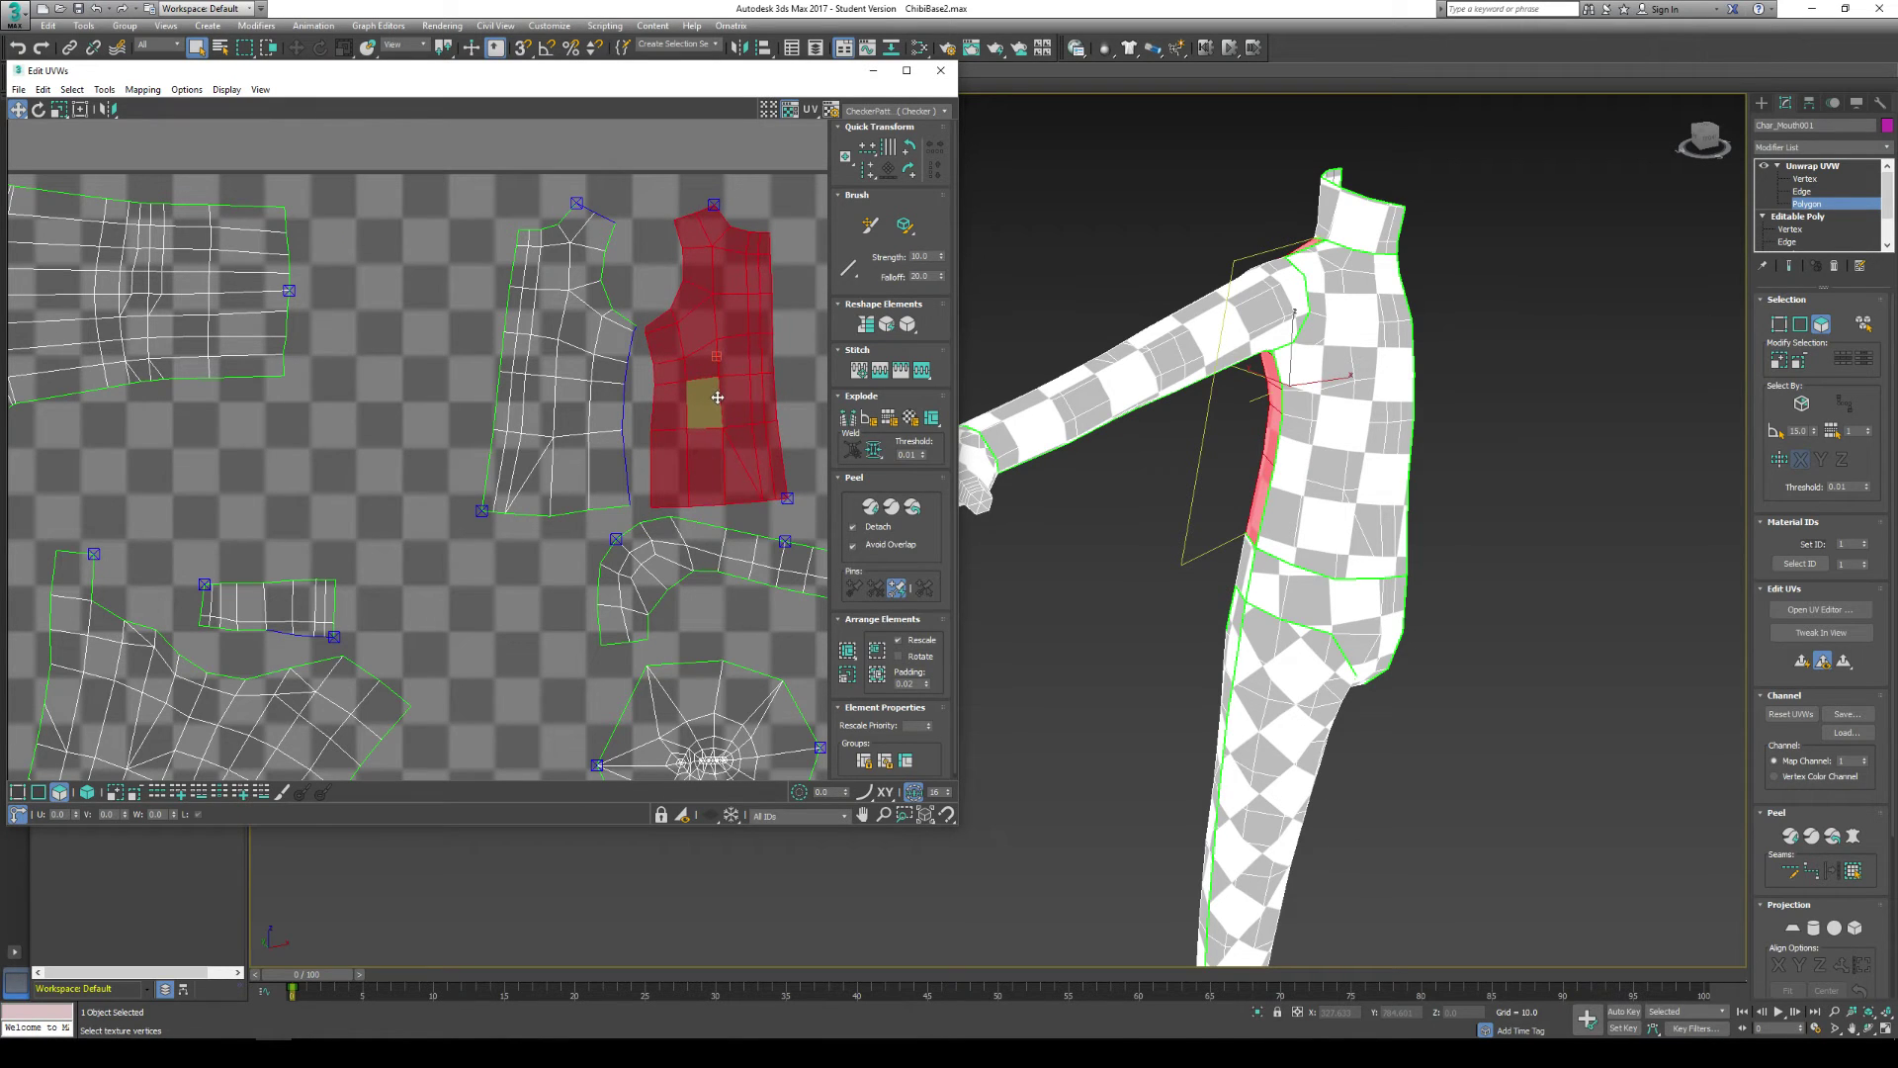
left_click_drag(449, 191, 803, 504)
left_click_drag(581, 395, 401, 386)
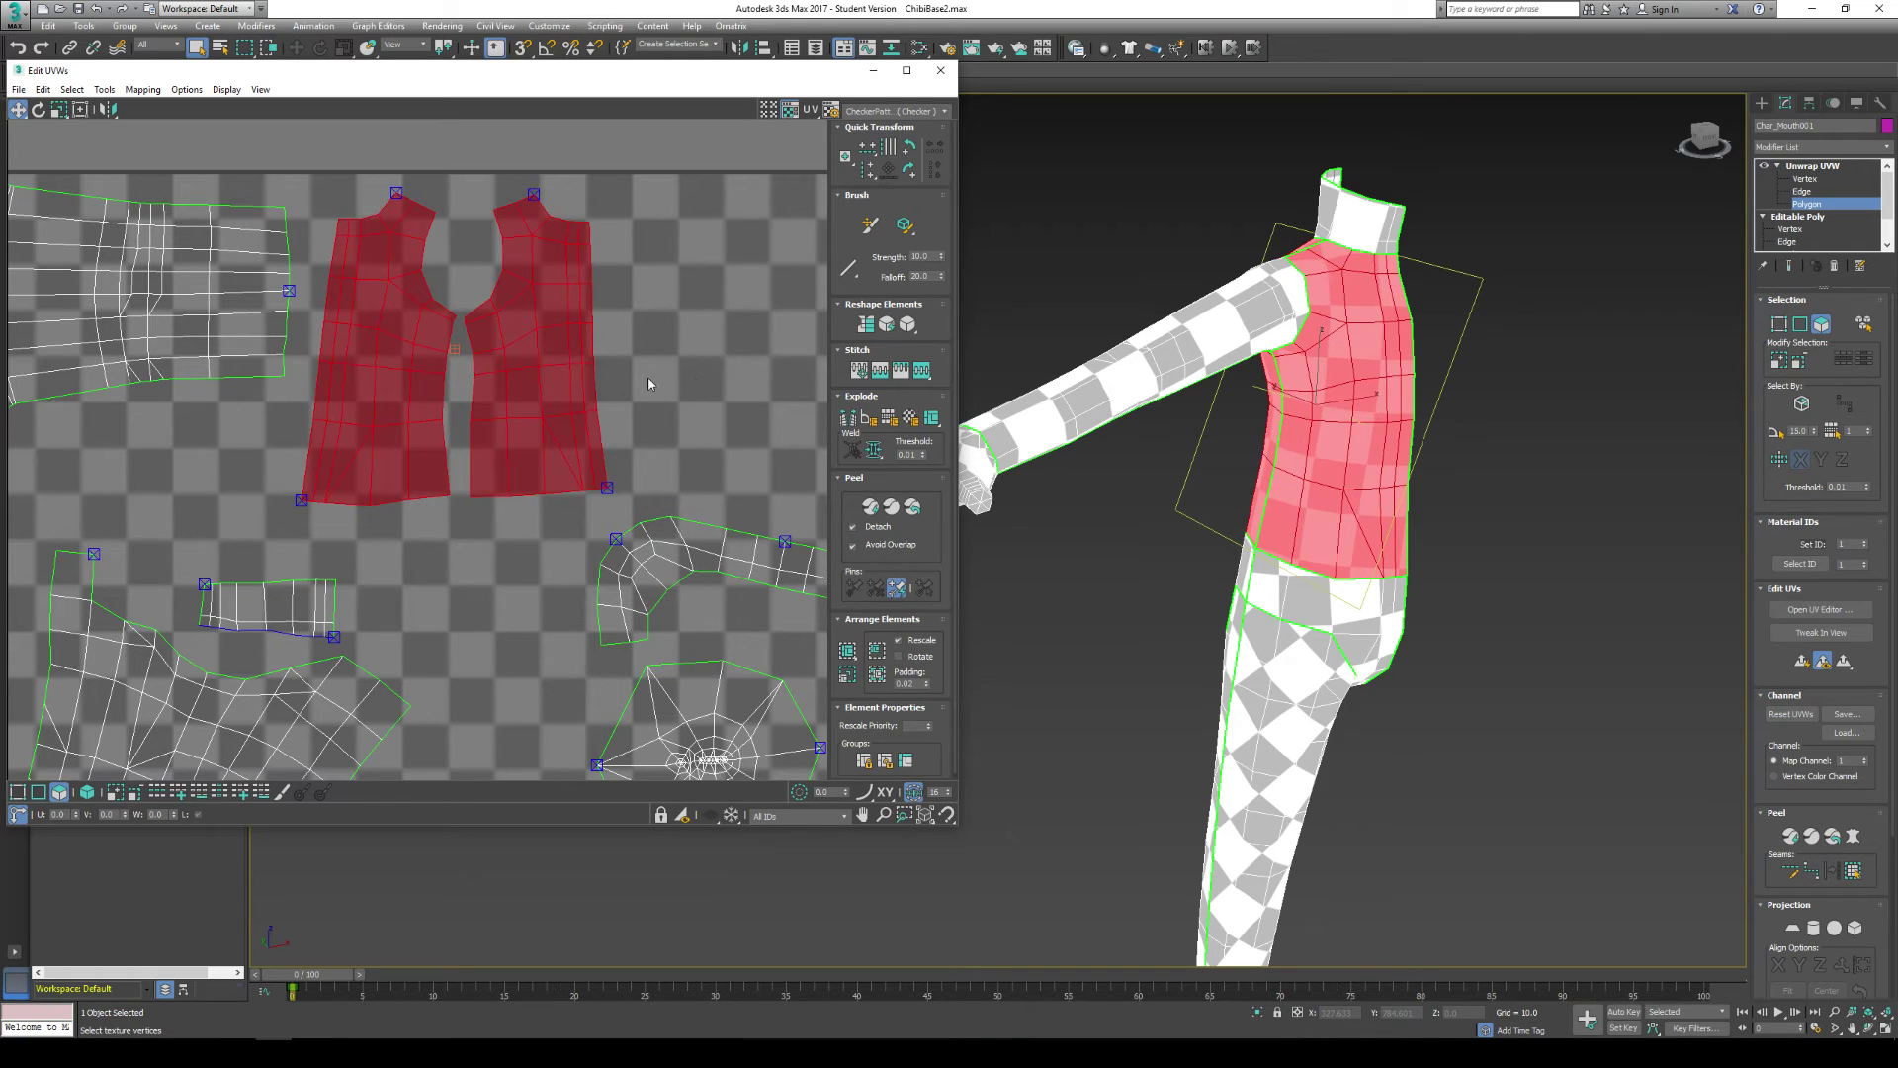
left_click(649, 384)
scroll(497, 380, "down", 2)
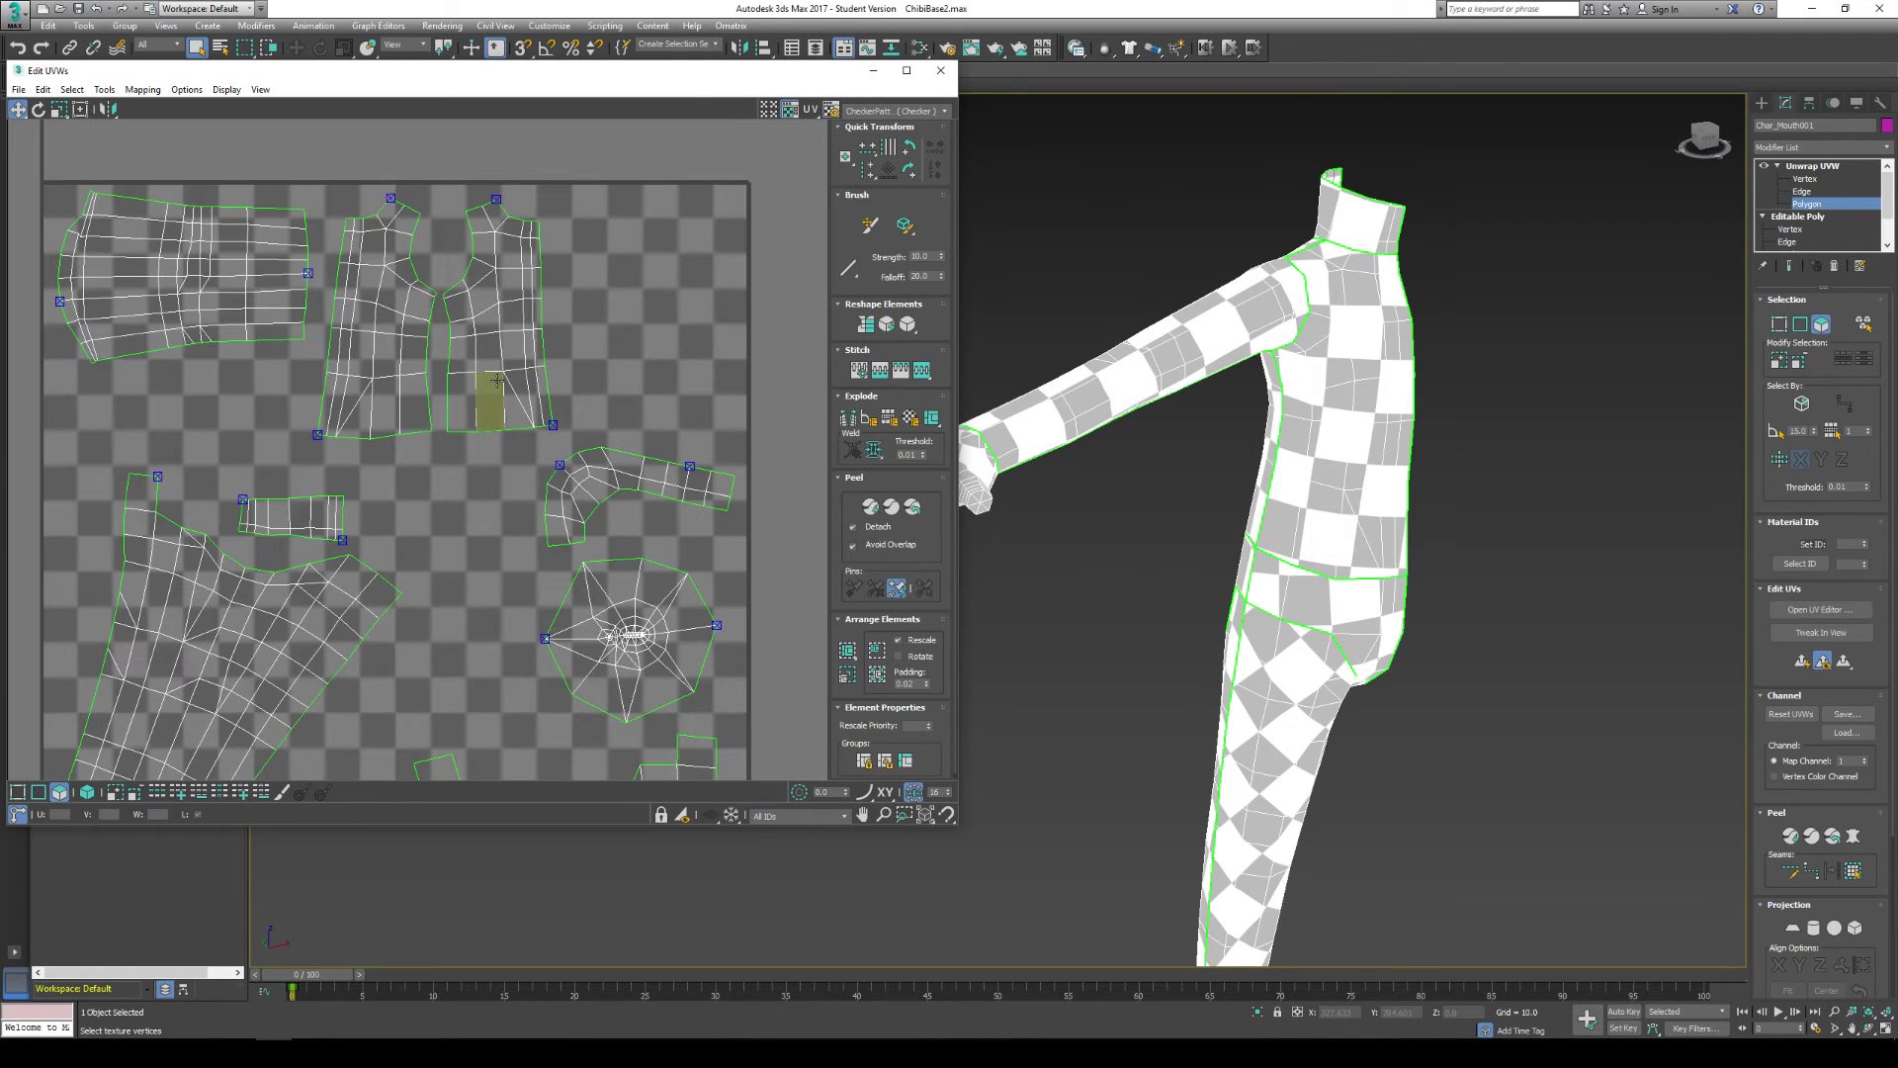
Step: Scale the two torso shells up together and reposition them beside the arm shell
scroll(388, 243, "up", 2)
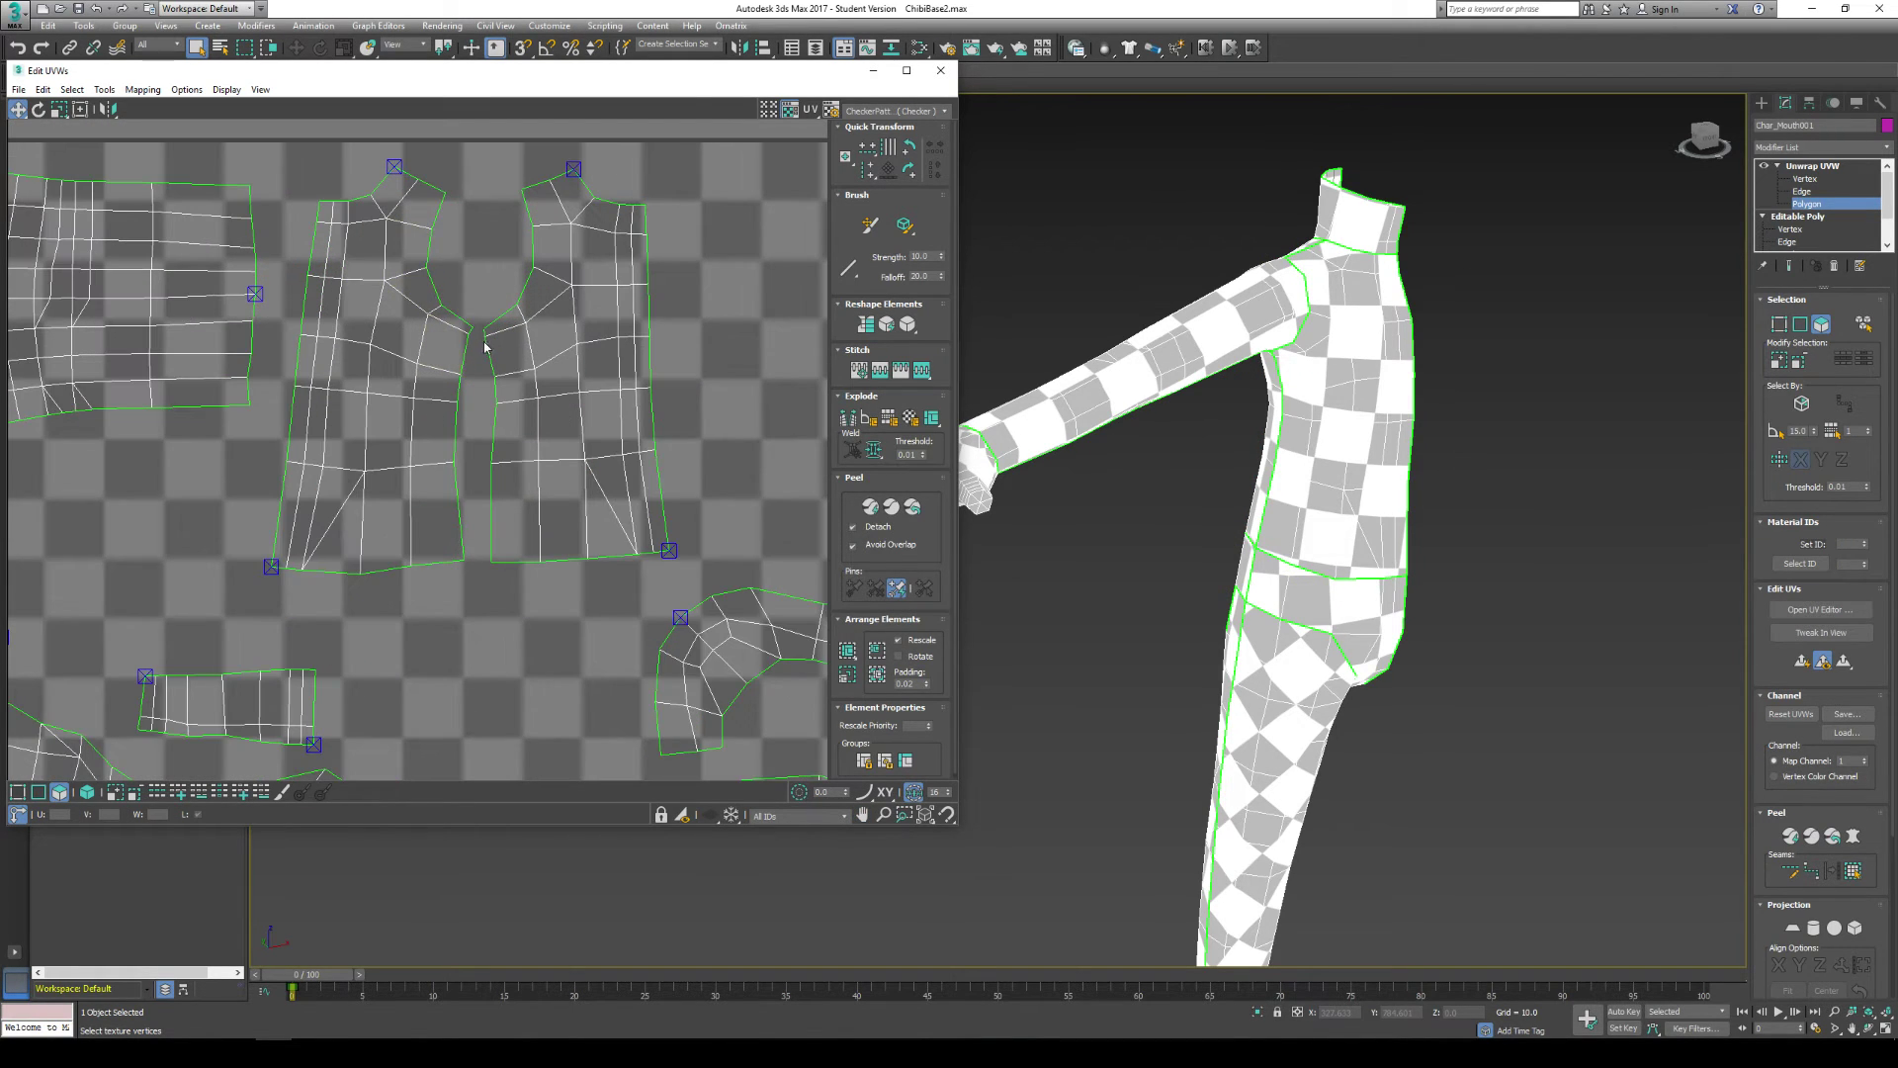
left_click_drag(299, 169, 680, 563)
scroll(425, 509, "down", 2)
left_click(60, 109)
left_click_drag(348, 362, 456, 371)
key("w")
left_click(424, 233)
Step: Switch to vertex mode and use Target Weld to join the armpit corners of the two torso shells
scroll(427, 238, "up", 2)
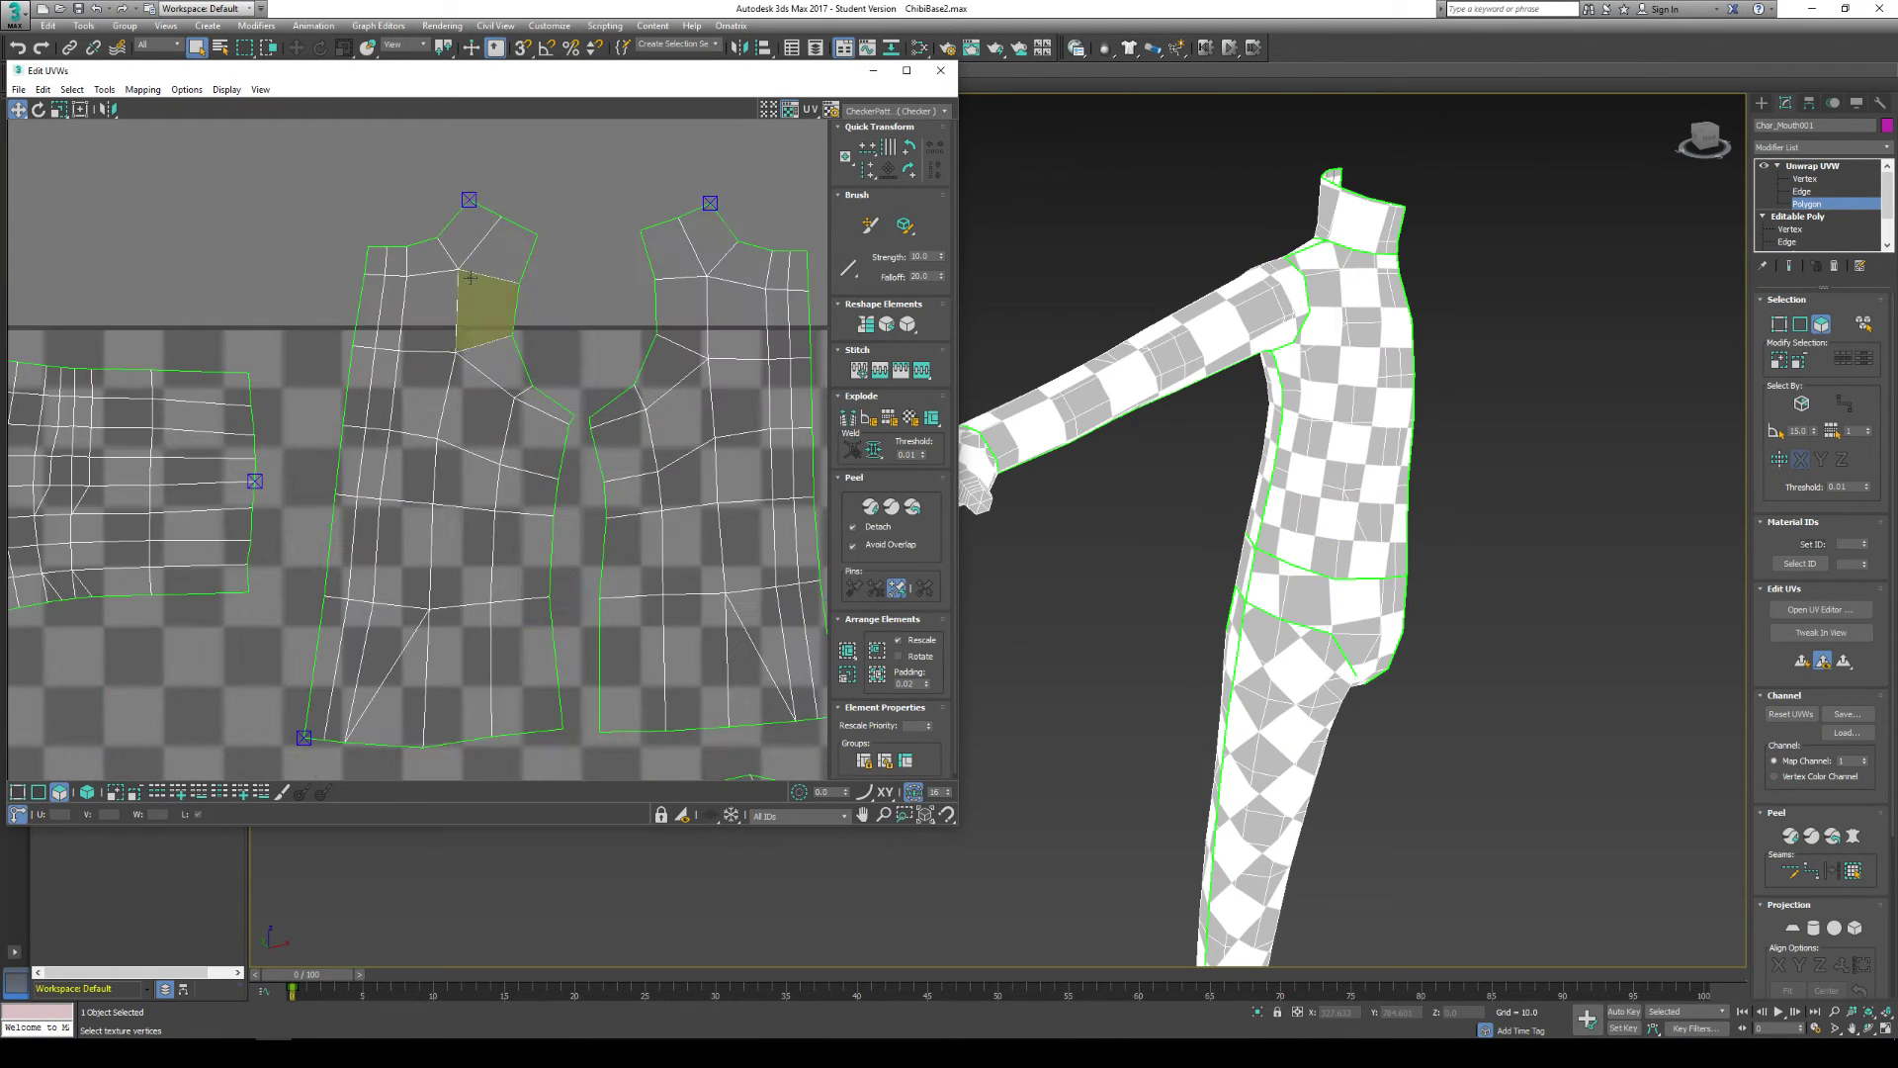
middle_click_drag(470, 301, 354, 235)
left_click(102, 89)
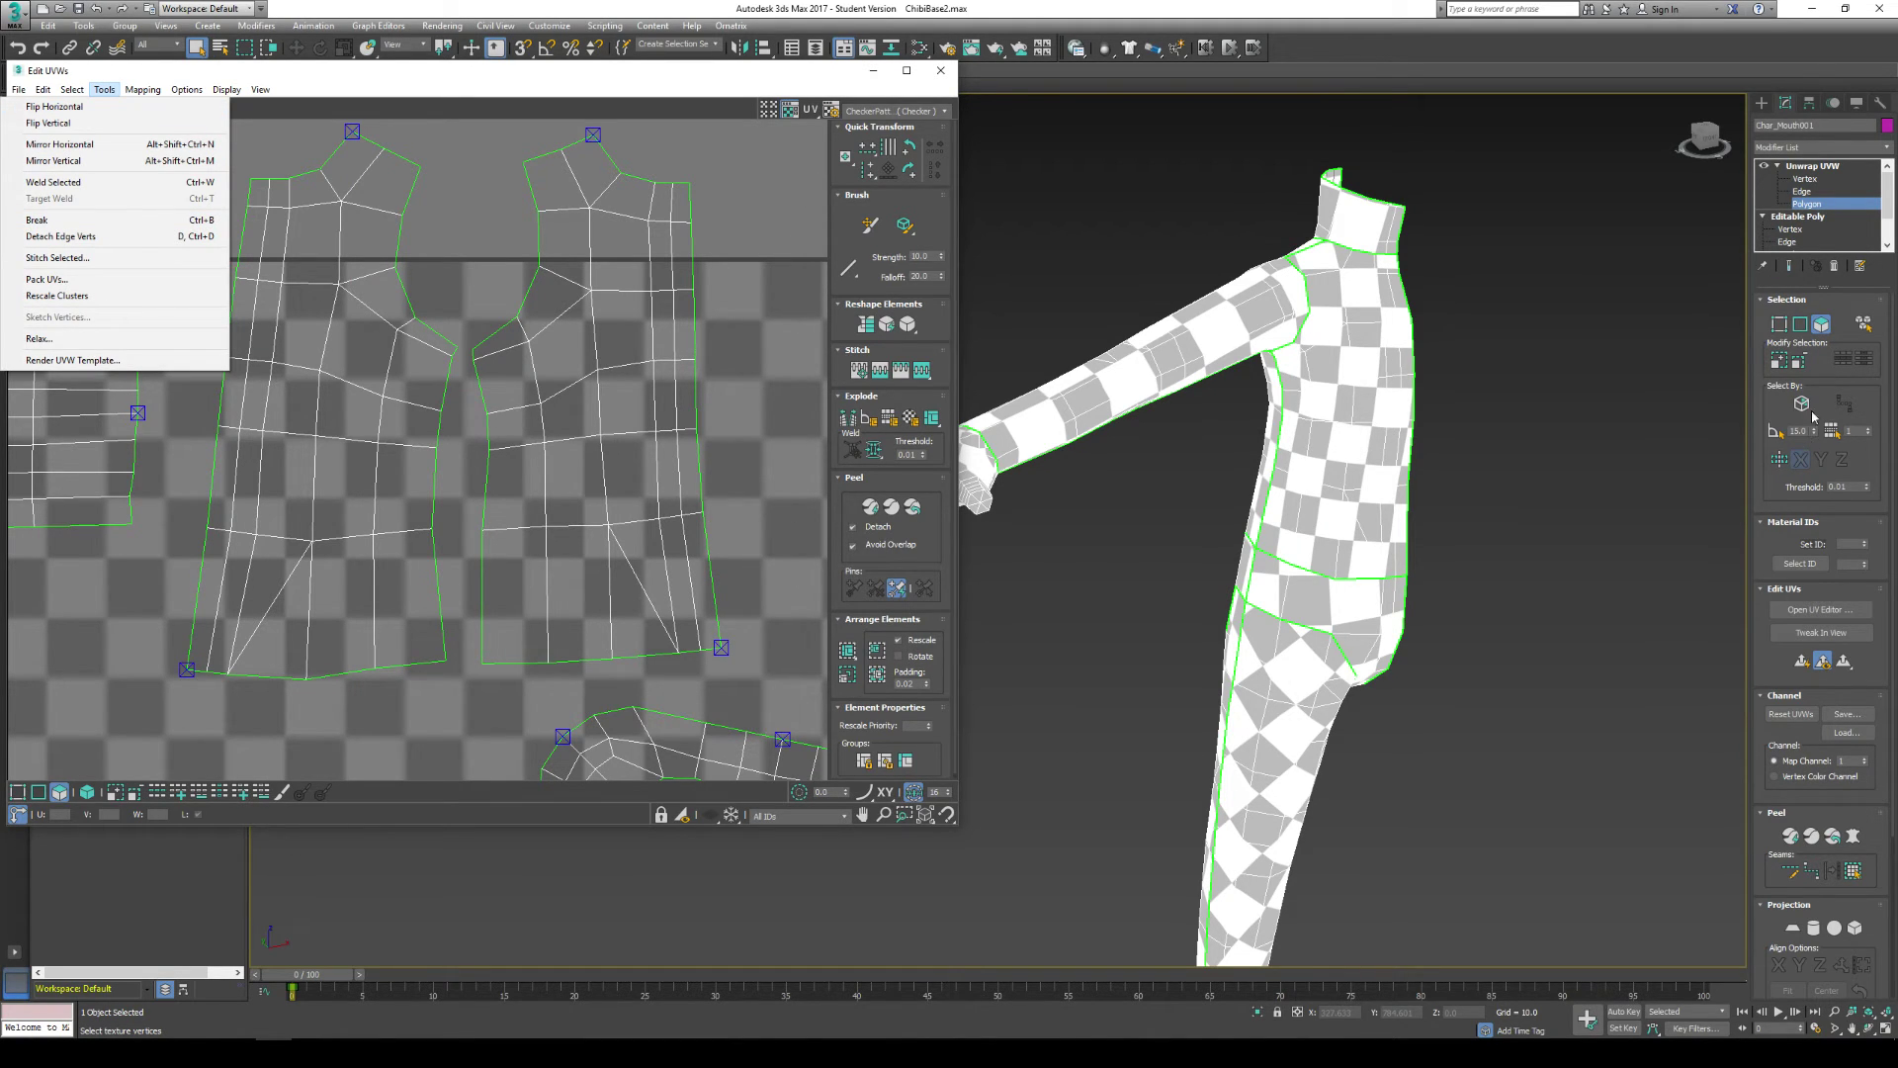
left_click(1778, 323)
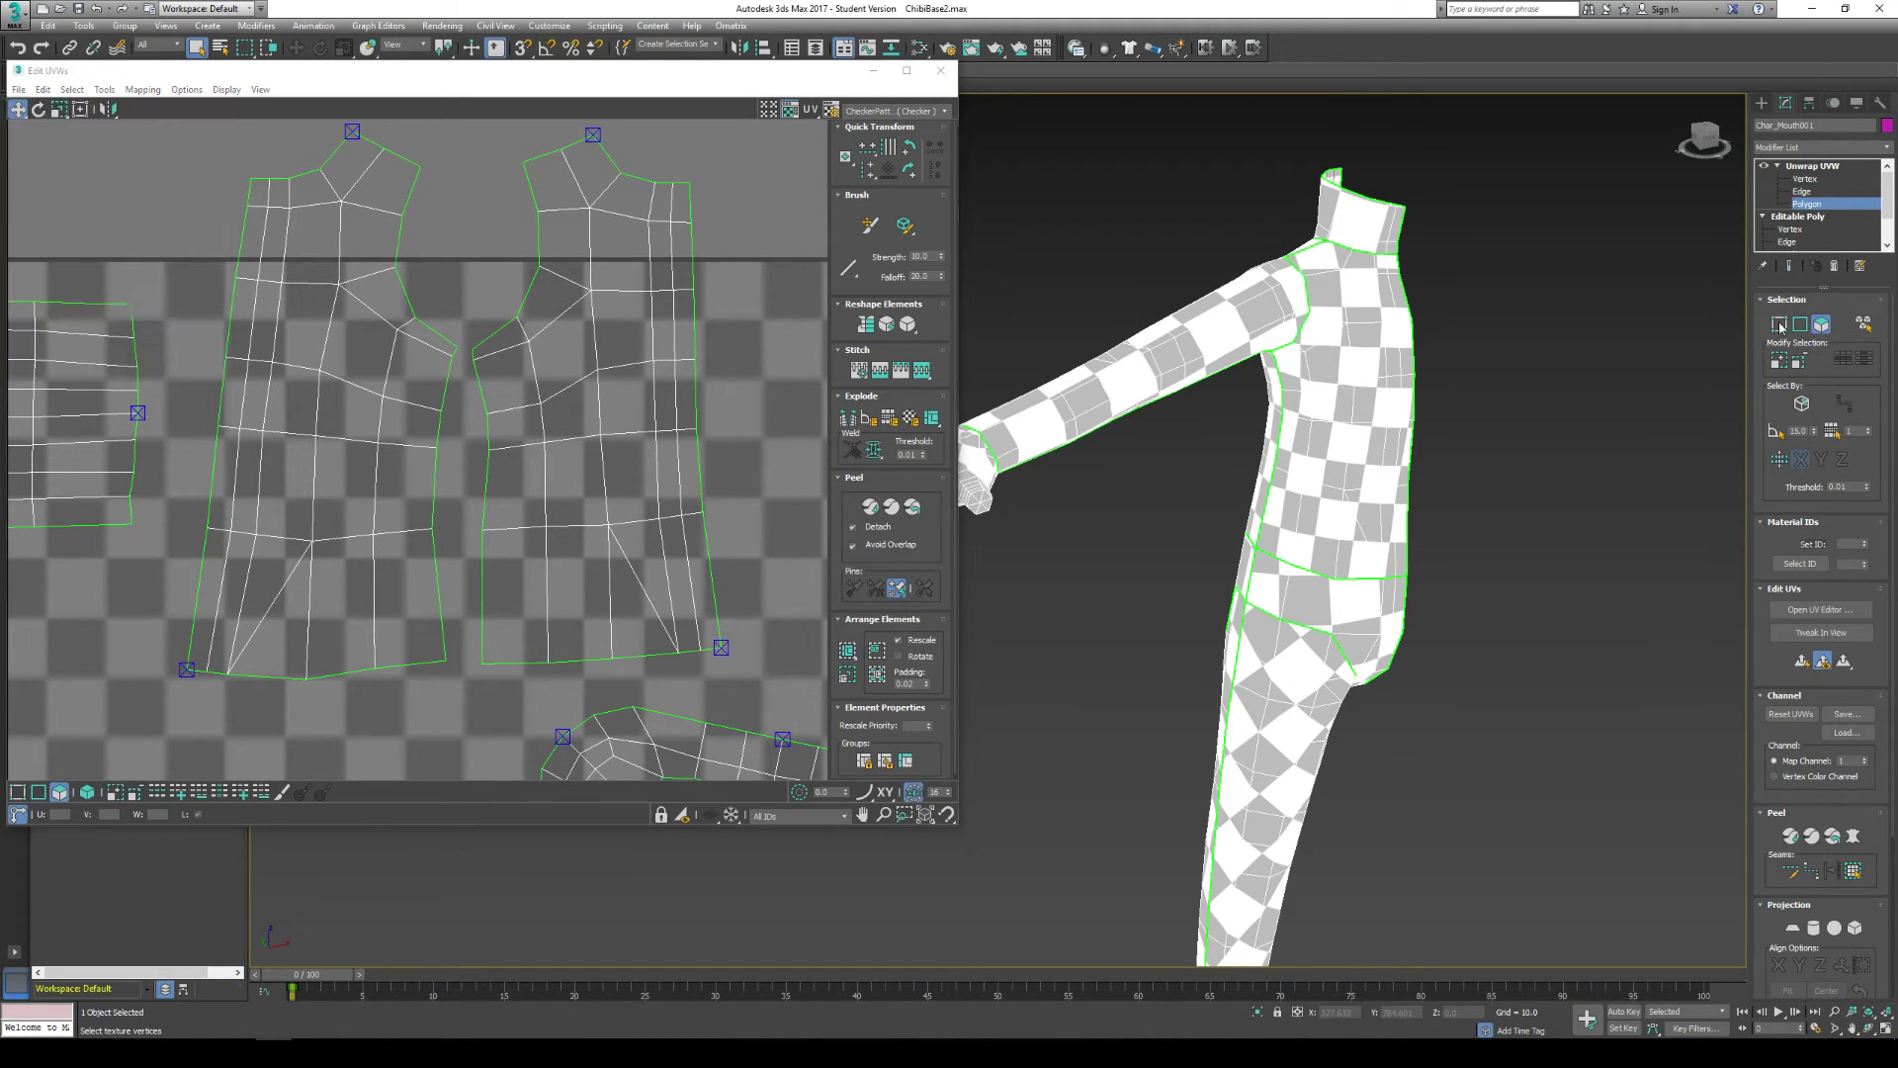
left_click(101, 89)
left_click(45, 198)
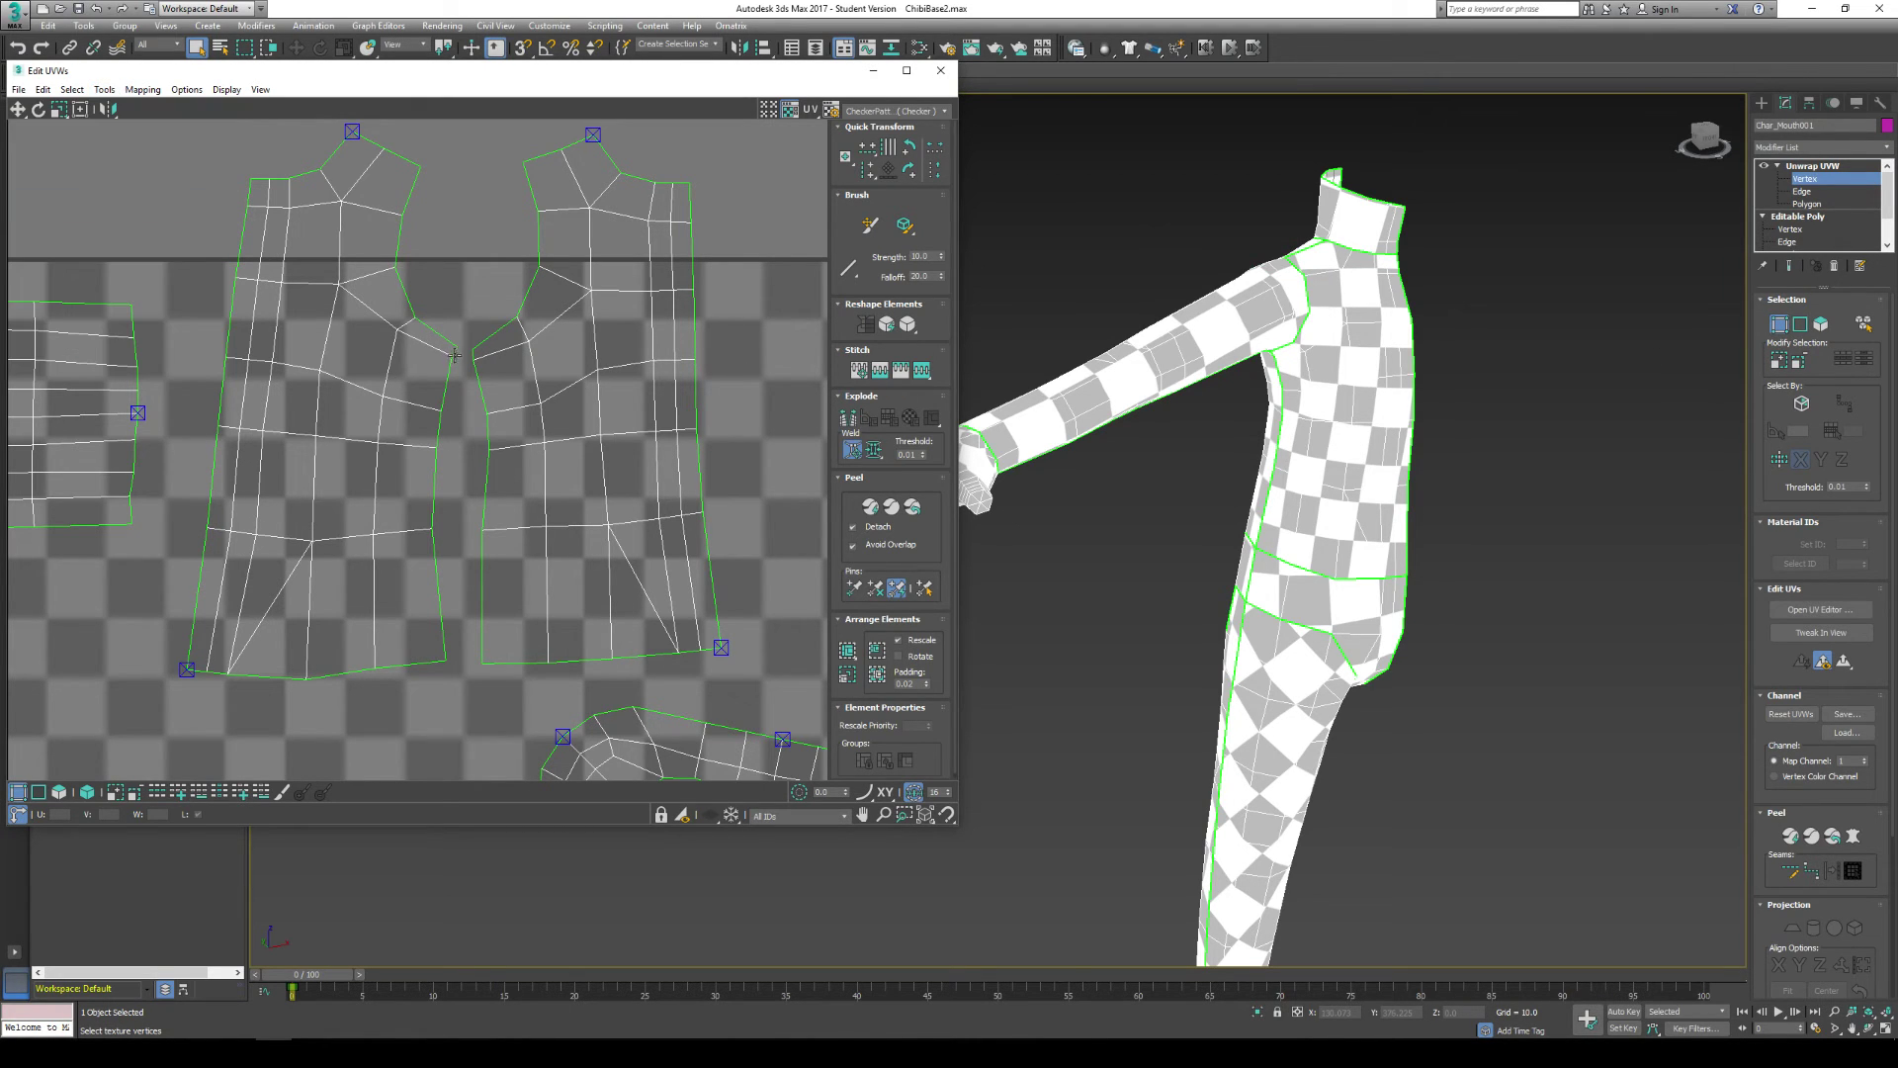
left_click_drag(460, 351, 462, 346)
Step: Target-weld the next vertex pairs below the armpit and centre the joined vertices along the torso's side seam
scroll(477, 336, "up", 5)
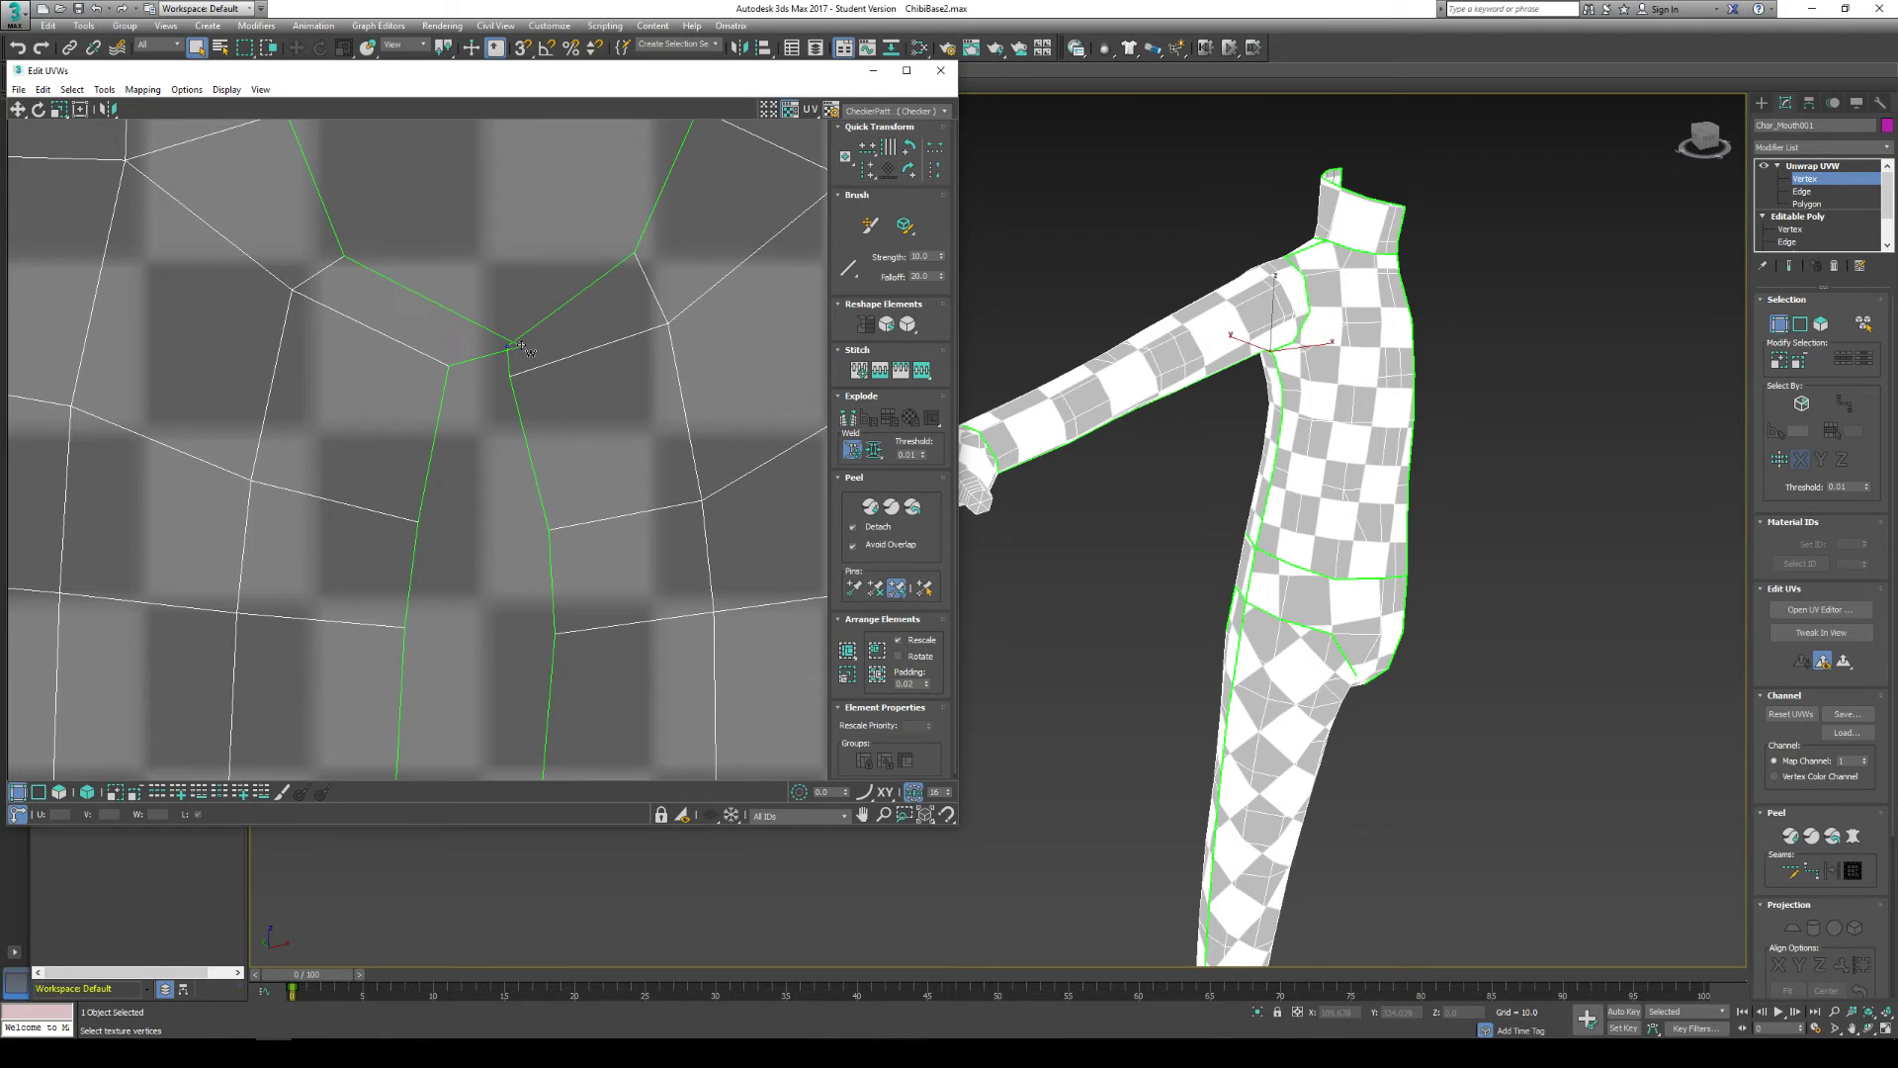
left_click_drag(507, 346, 478, 382)
left_click_drag(419, 521, 482, 529)
middle_click_drag(437, 577, 414, 327)
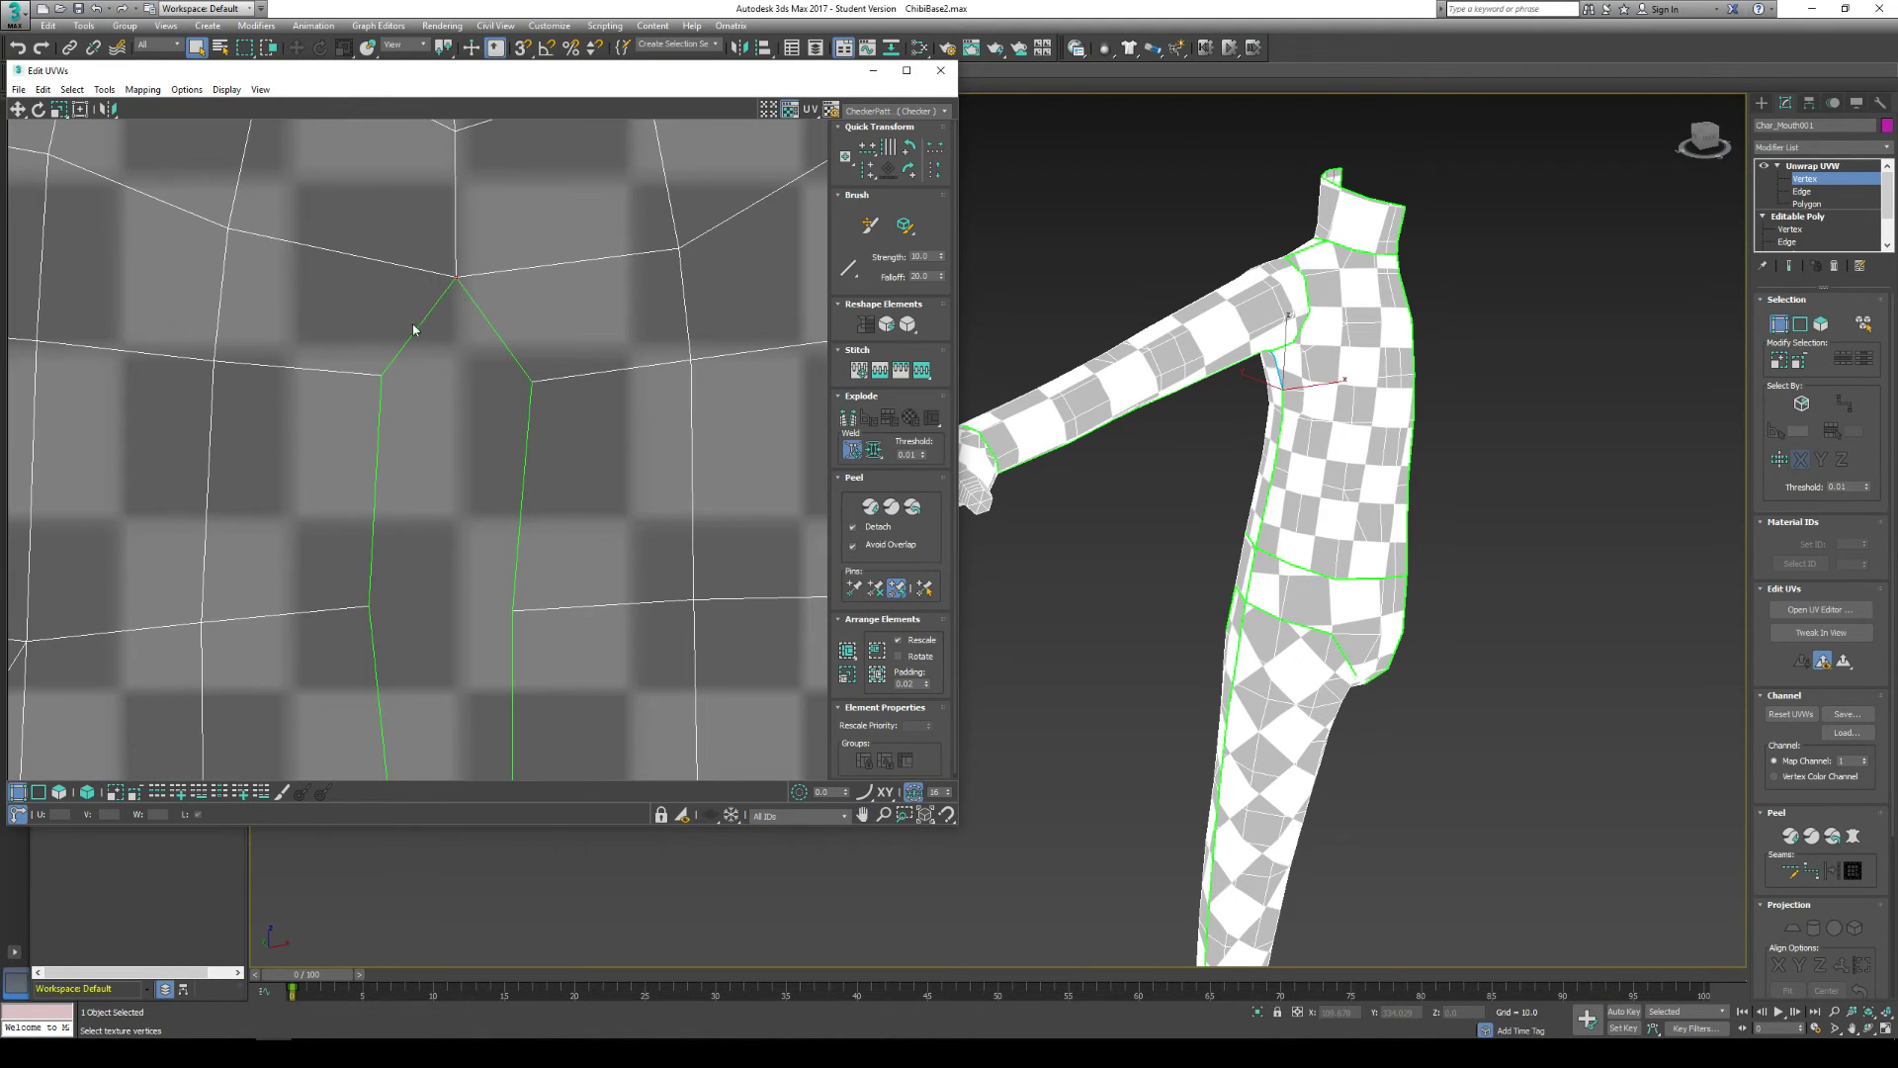
left_click(378, 380)
left_click_drag(387, 379, 533, 382)
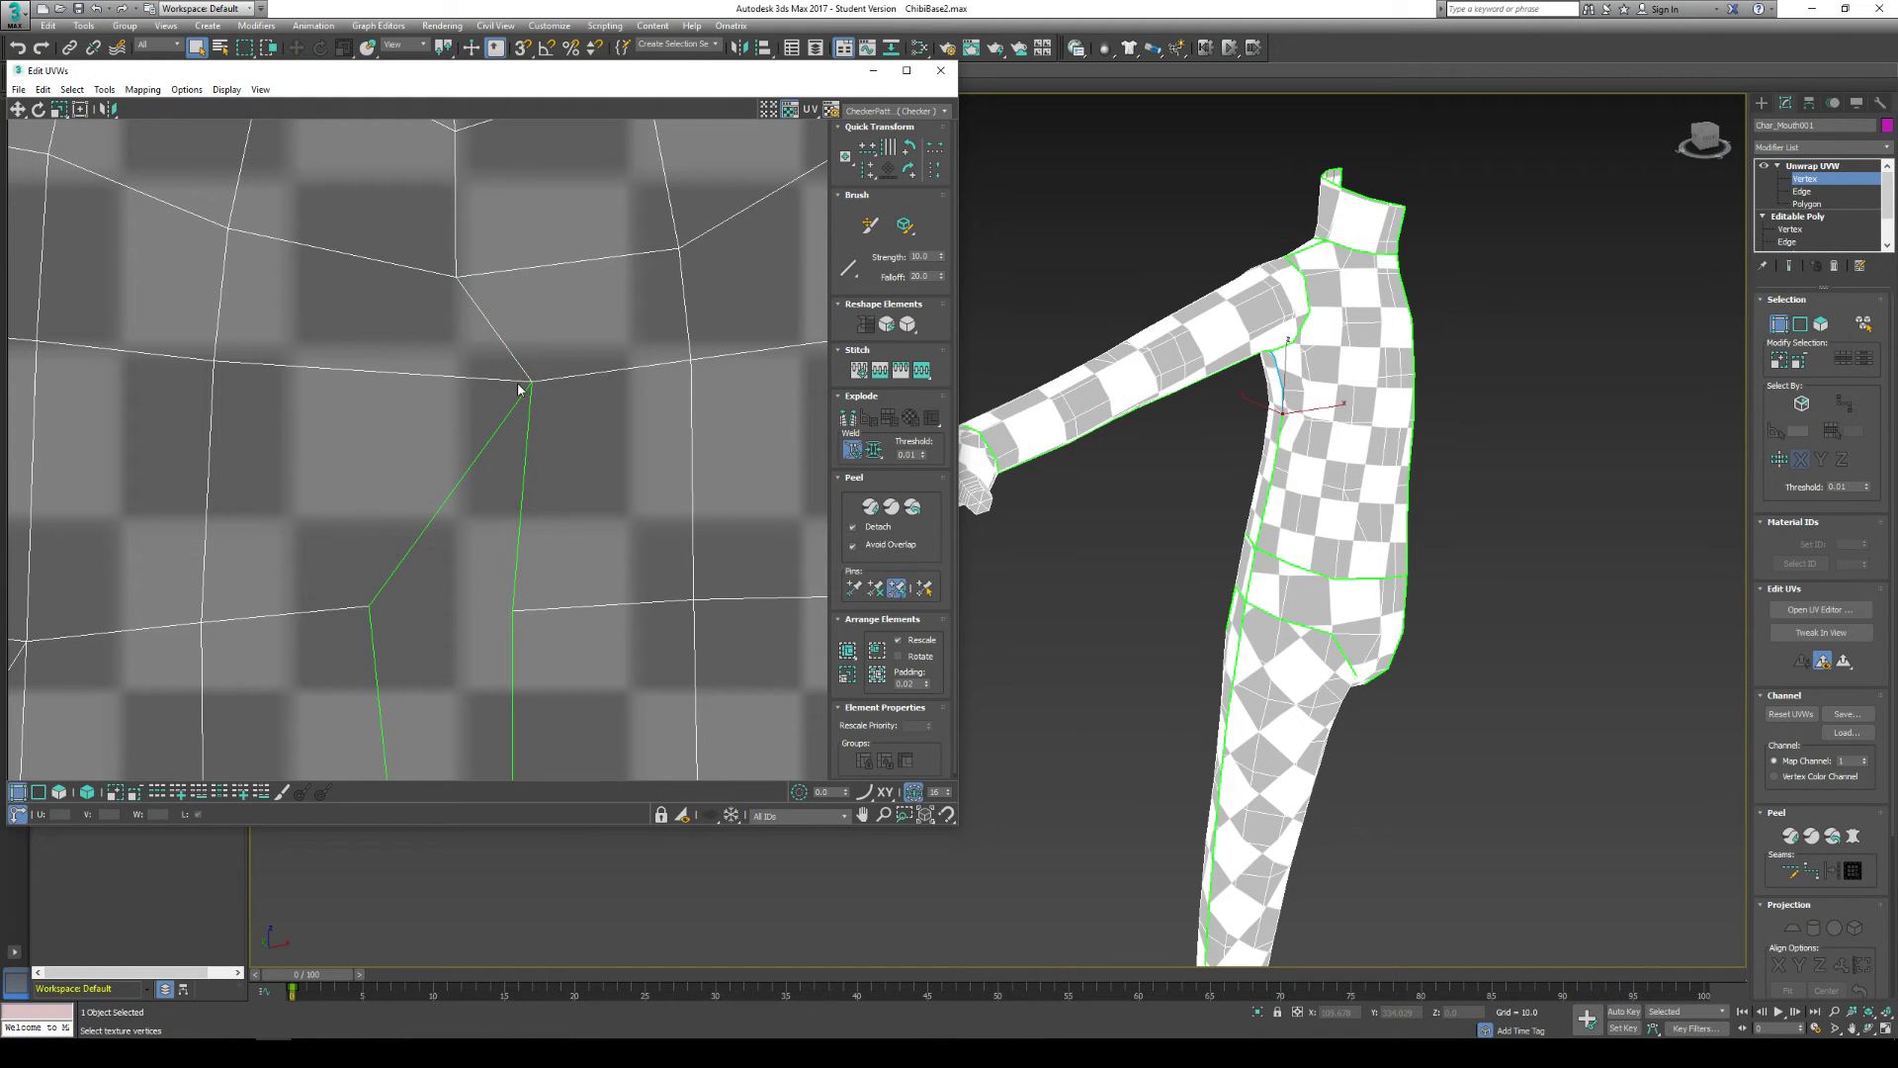
left_click_drag(529, 383, 456, 390)
middle_click_drag(429, 471, 412, 311)
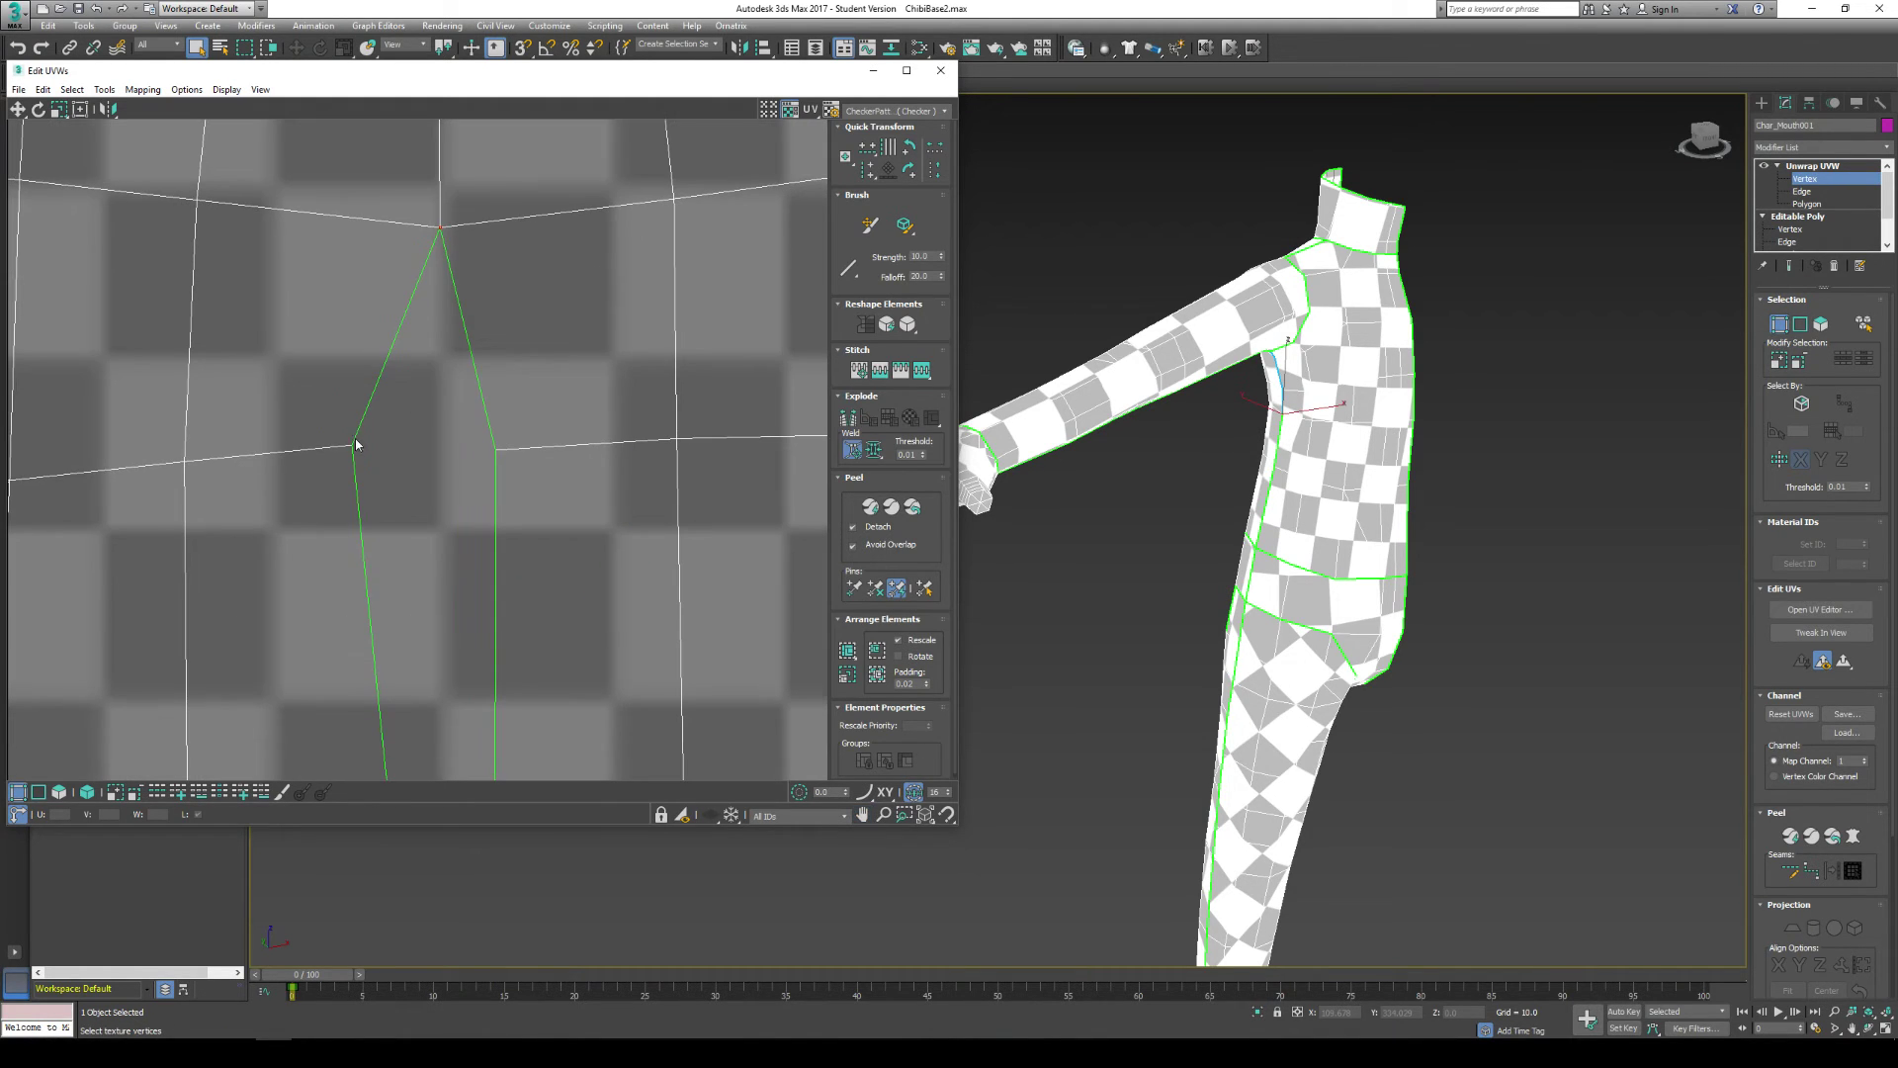
Step: Target-weld the remaining side seam vertices down to the waist edge to join the front and back torso shells
left_click_drag(355, 446, 428, 455)
left_click(499, 449)
scroll(428, 455, "down", 3)
middle_click_drag(416, 543, 416, 509)
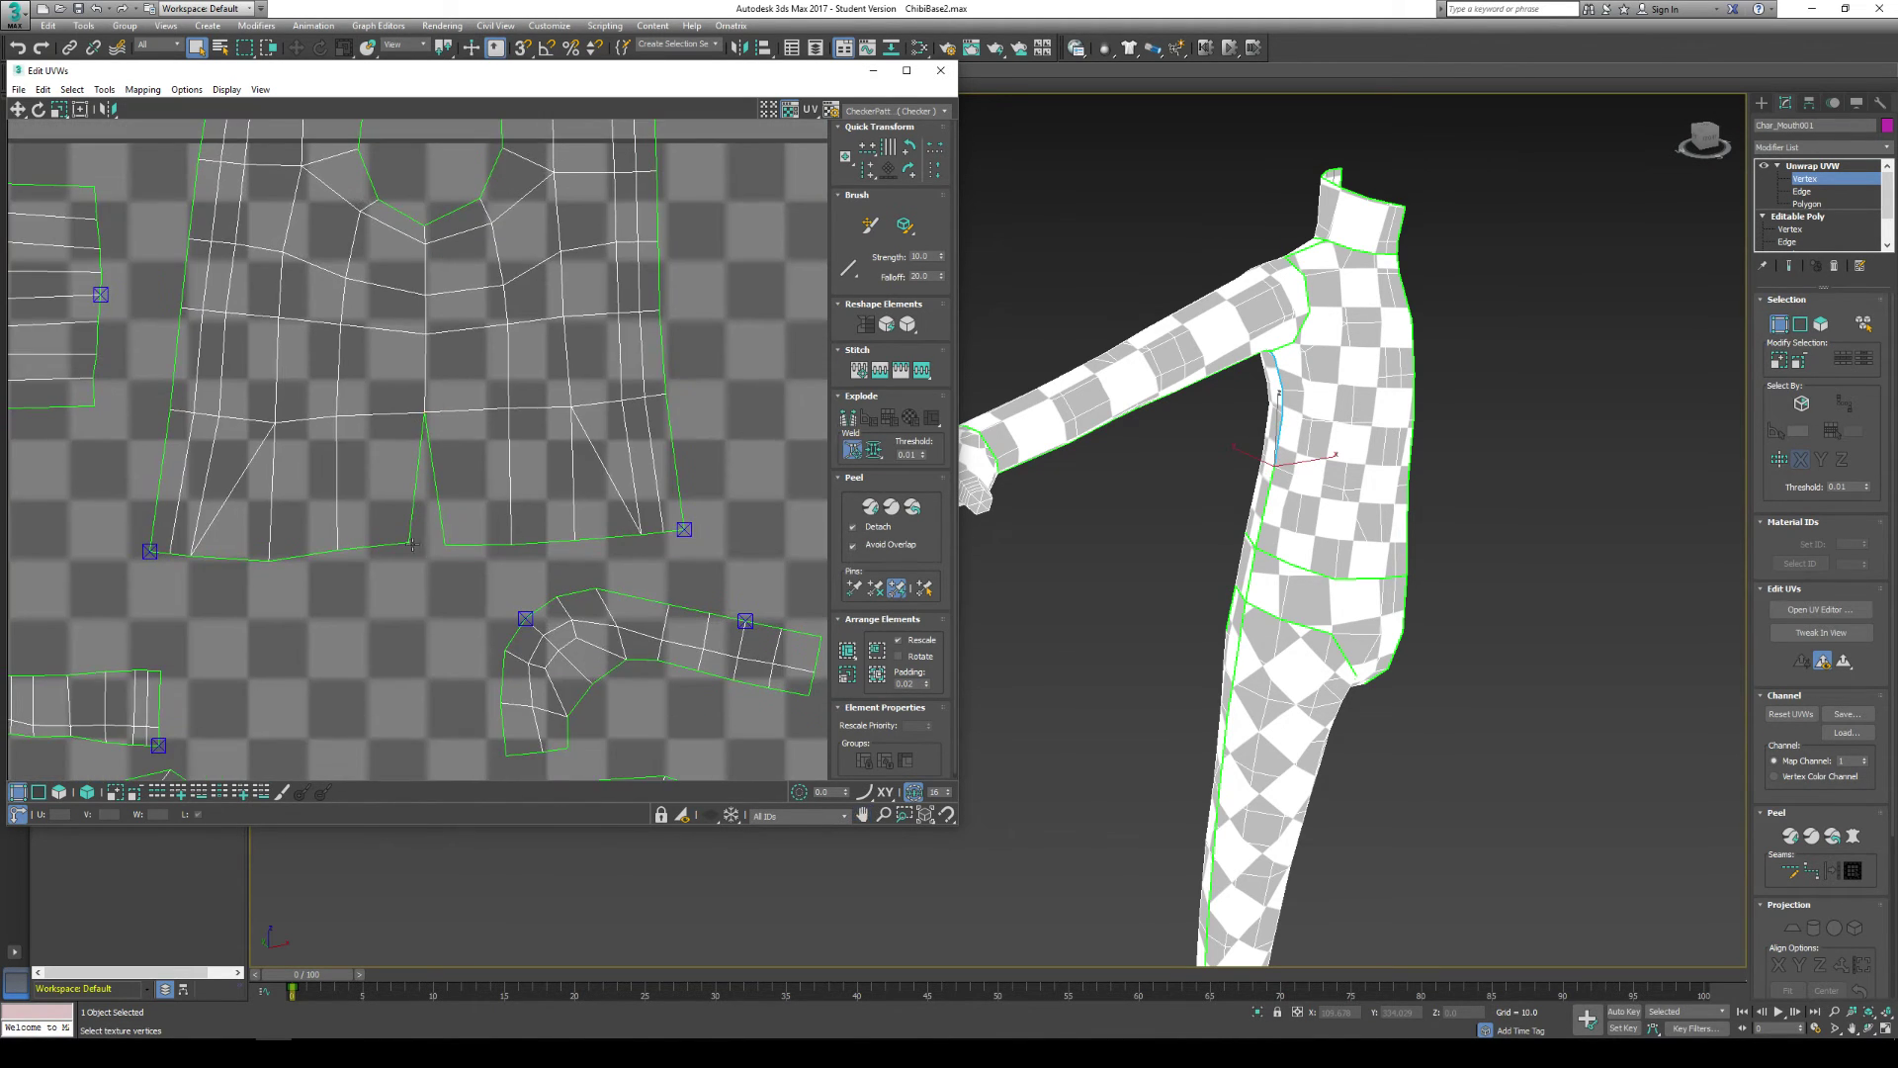
key("ctrl+t")
left_click_drag(447, 545, 425, 546)
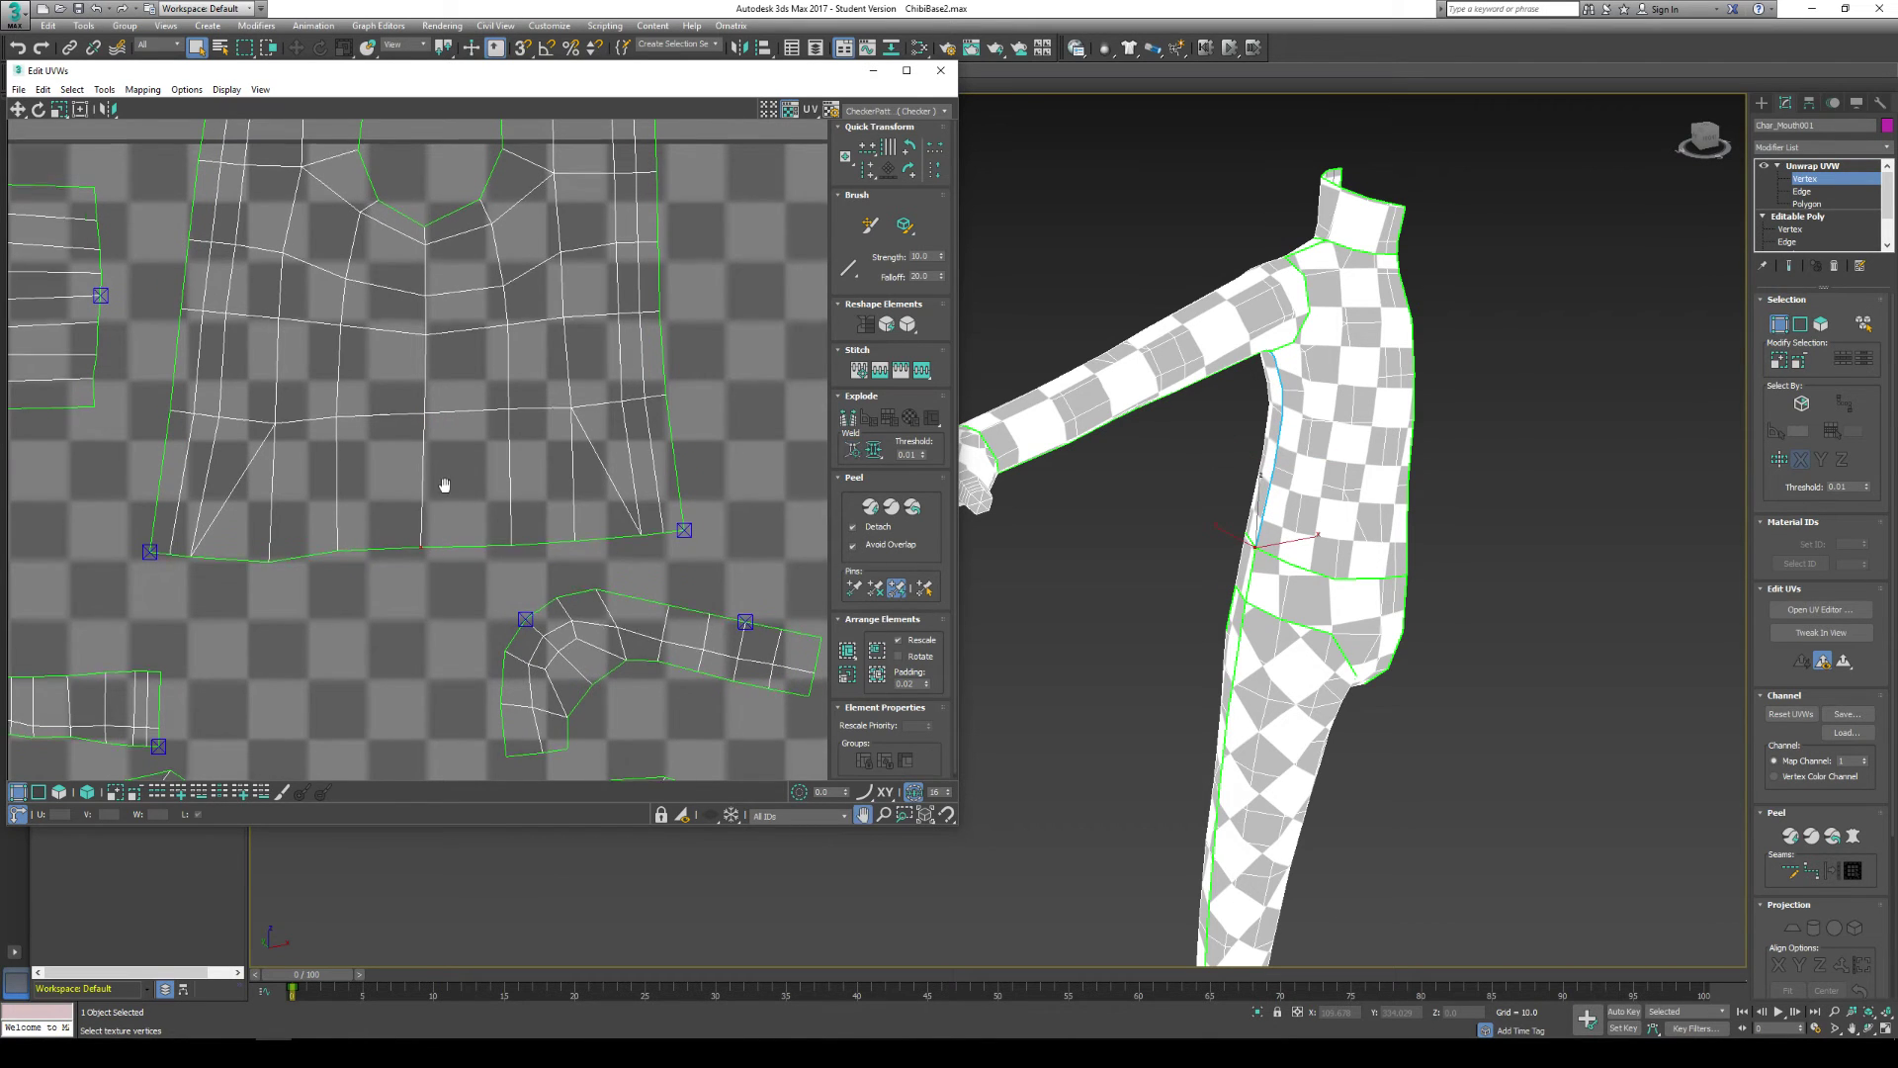
scroll(445, 487, "down", 5)
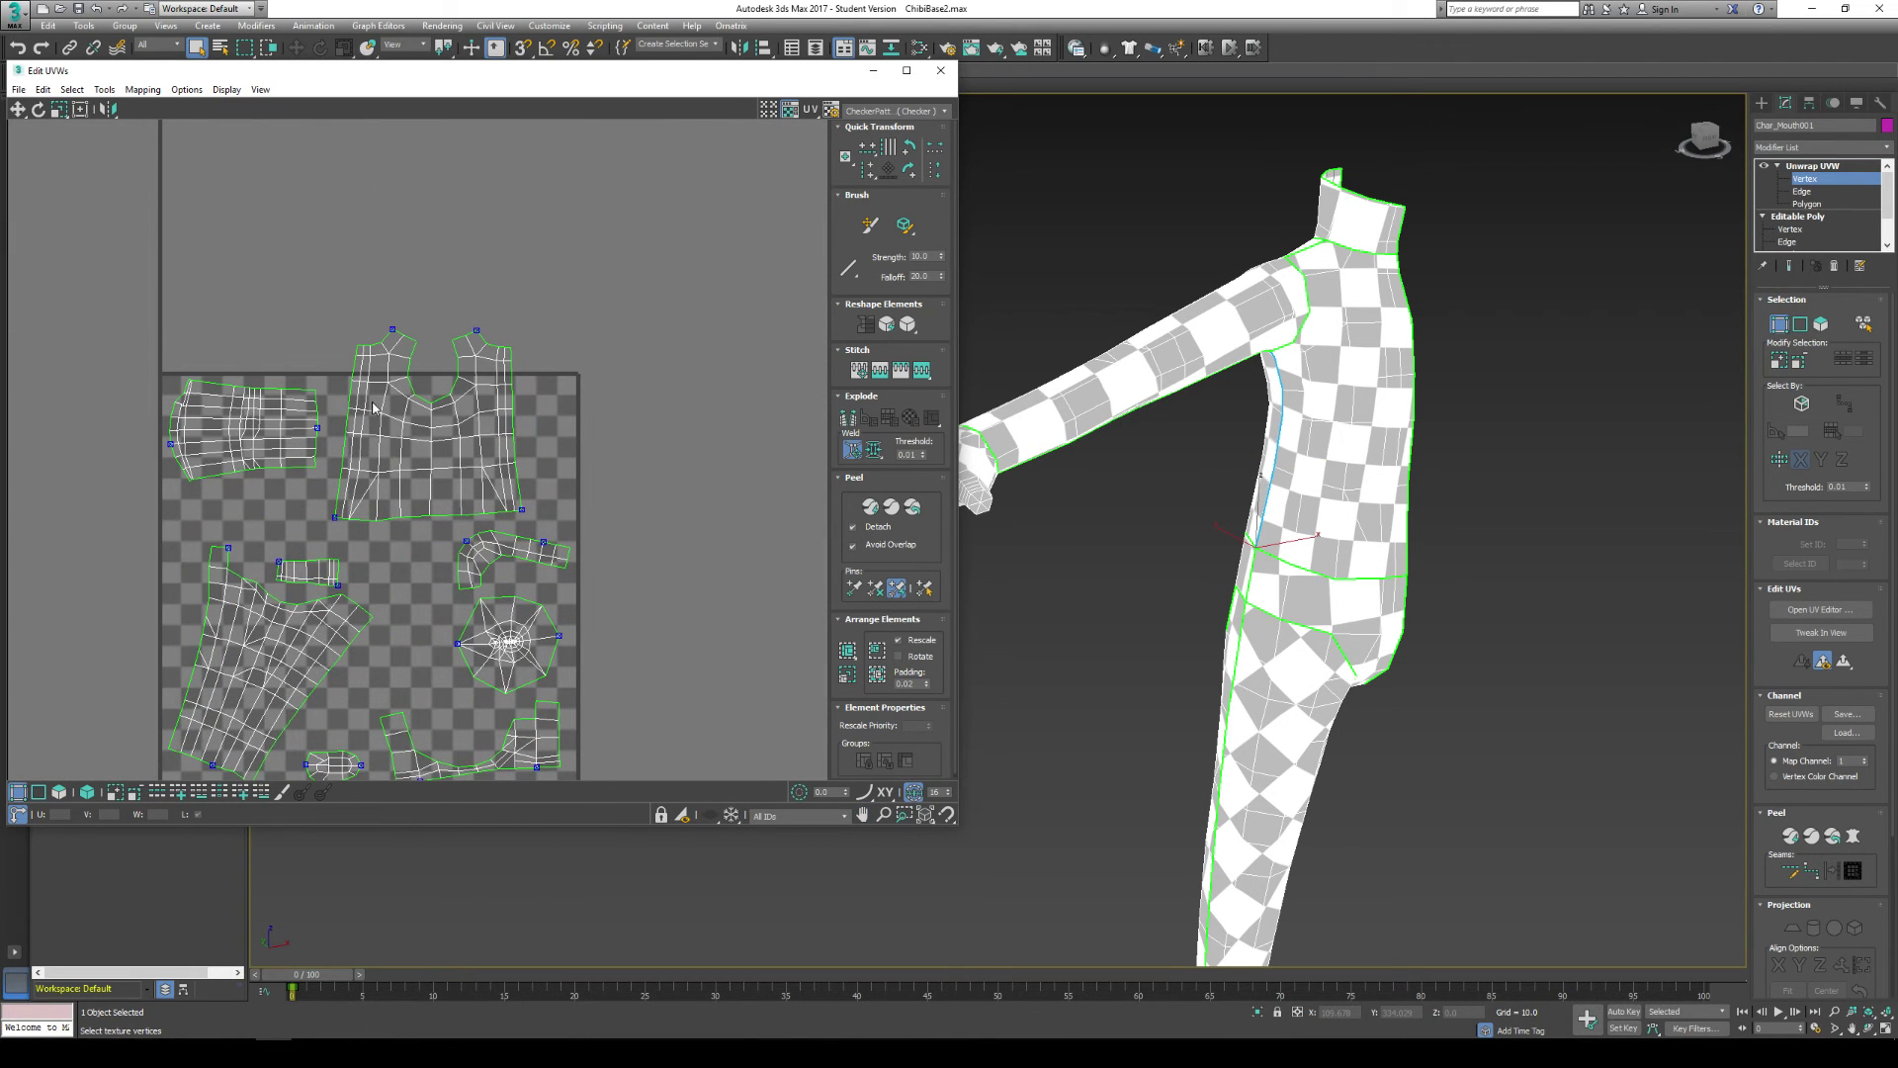
middle_click_drag(379, 411, 381, 312)
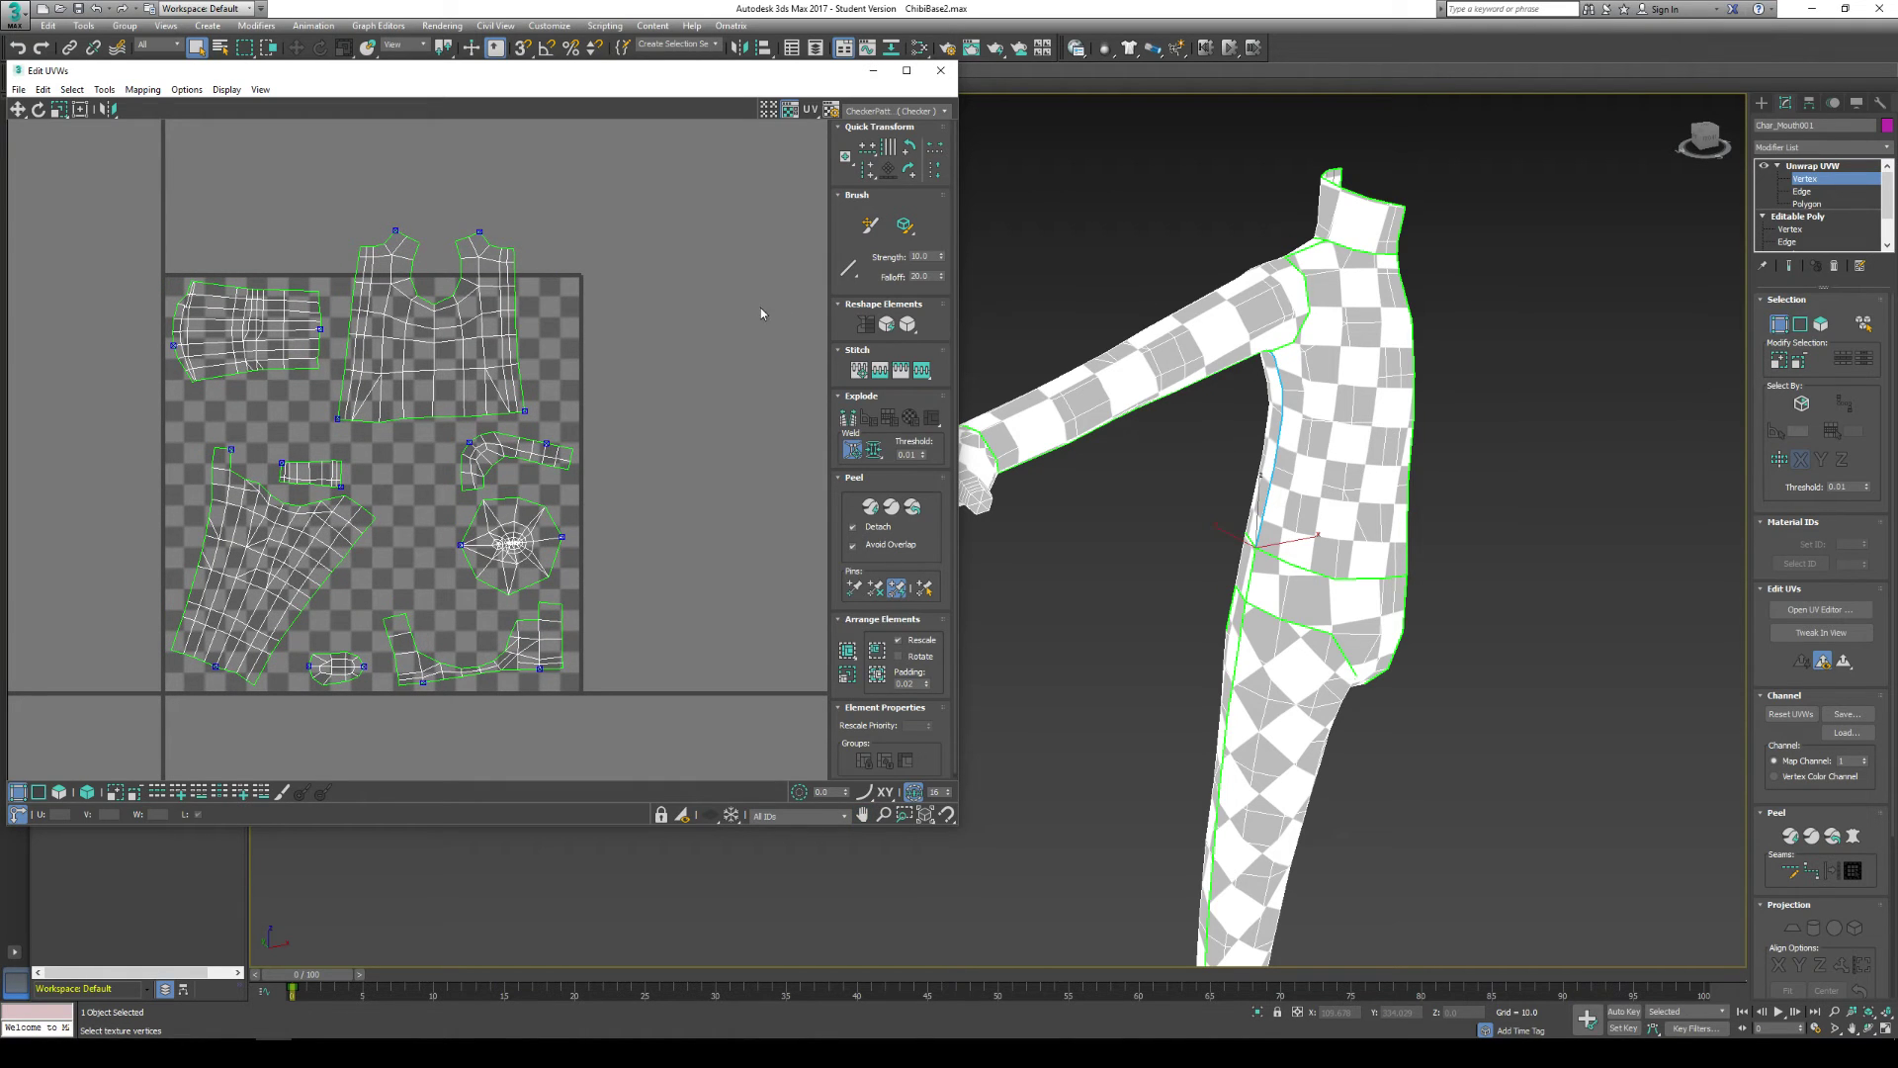
Step: Switch to polygon mode, move the curved strip shell down to the tile's lower middle and fit the torso shell inside the tile's upper right
left_click(1795, 206)
middle_click_drag(401, 445, 423, 374)
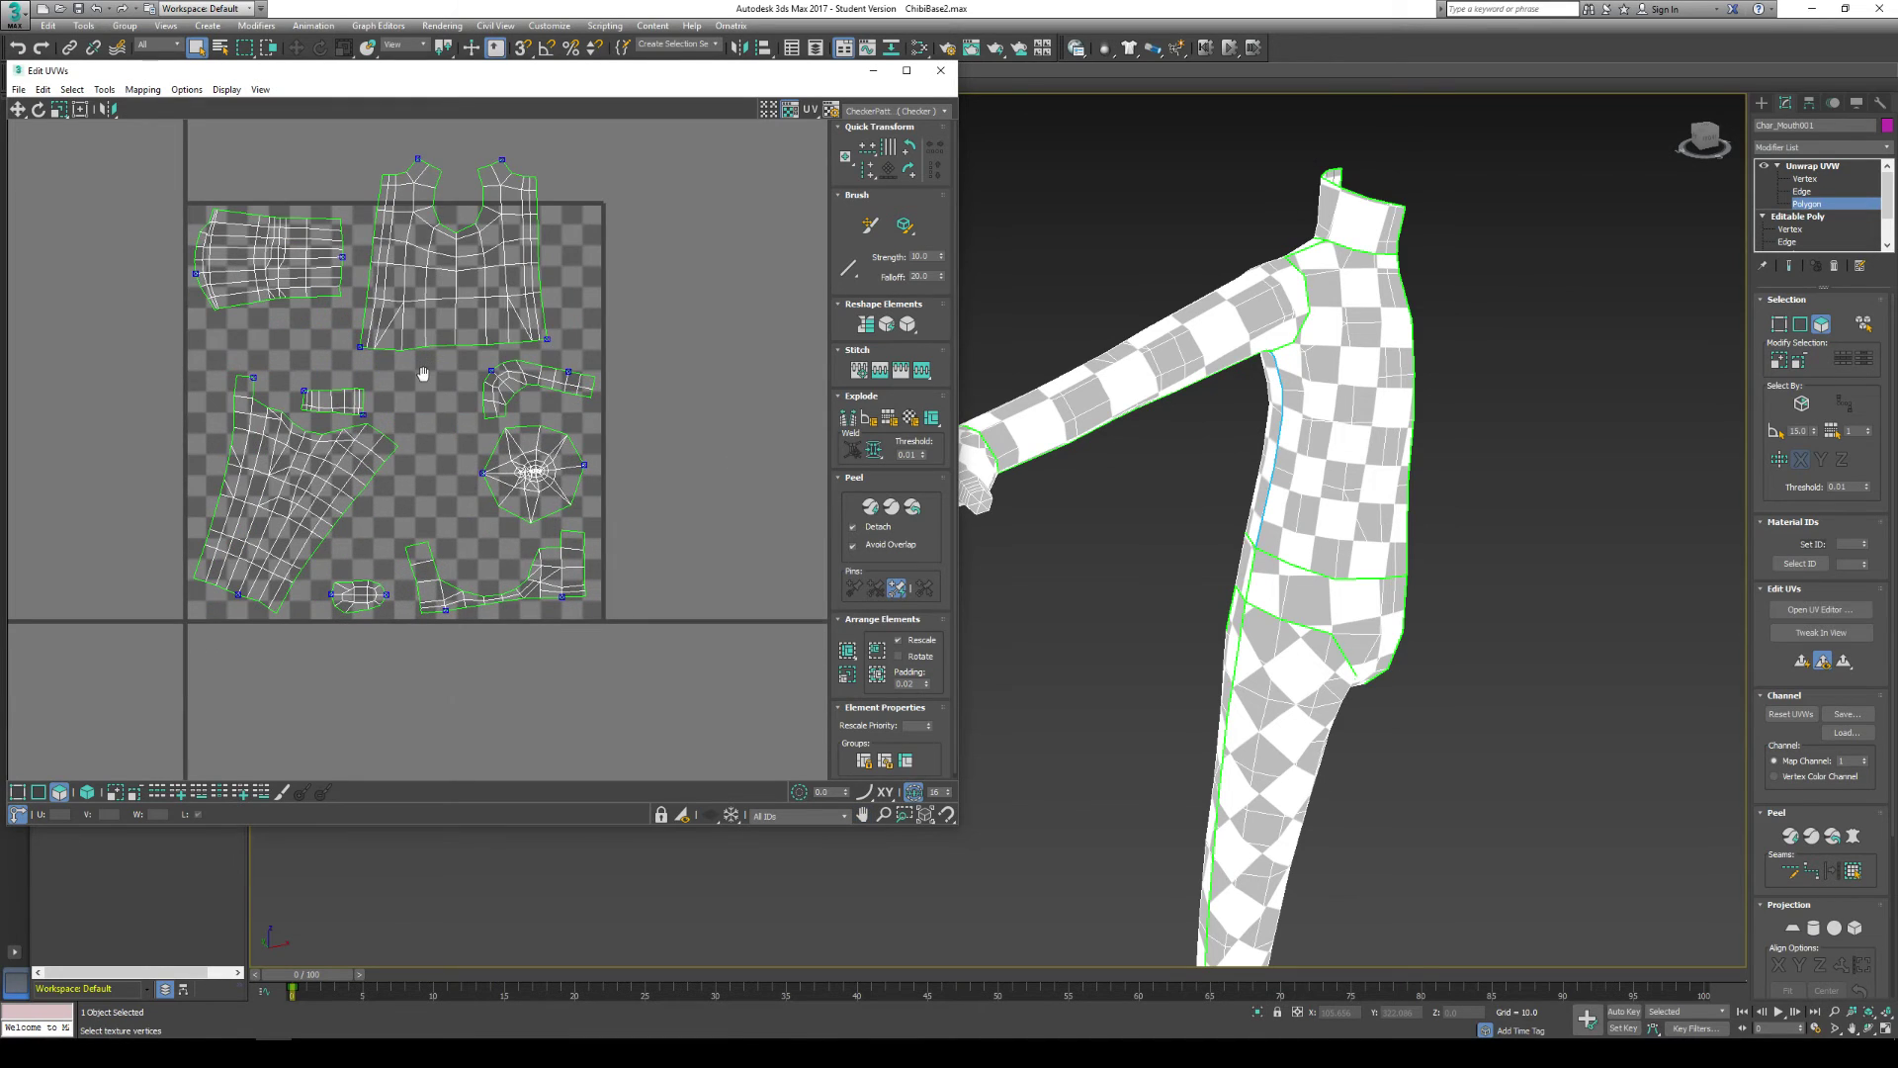
right_click(472, 363)
left_click(659, 342)
left_click(18, 109)
left_click_drag(592, 411, 404, 504)
left_click_drag(422, 296, 469, 351)
left_click(763, 352)
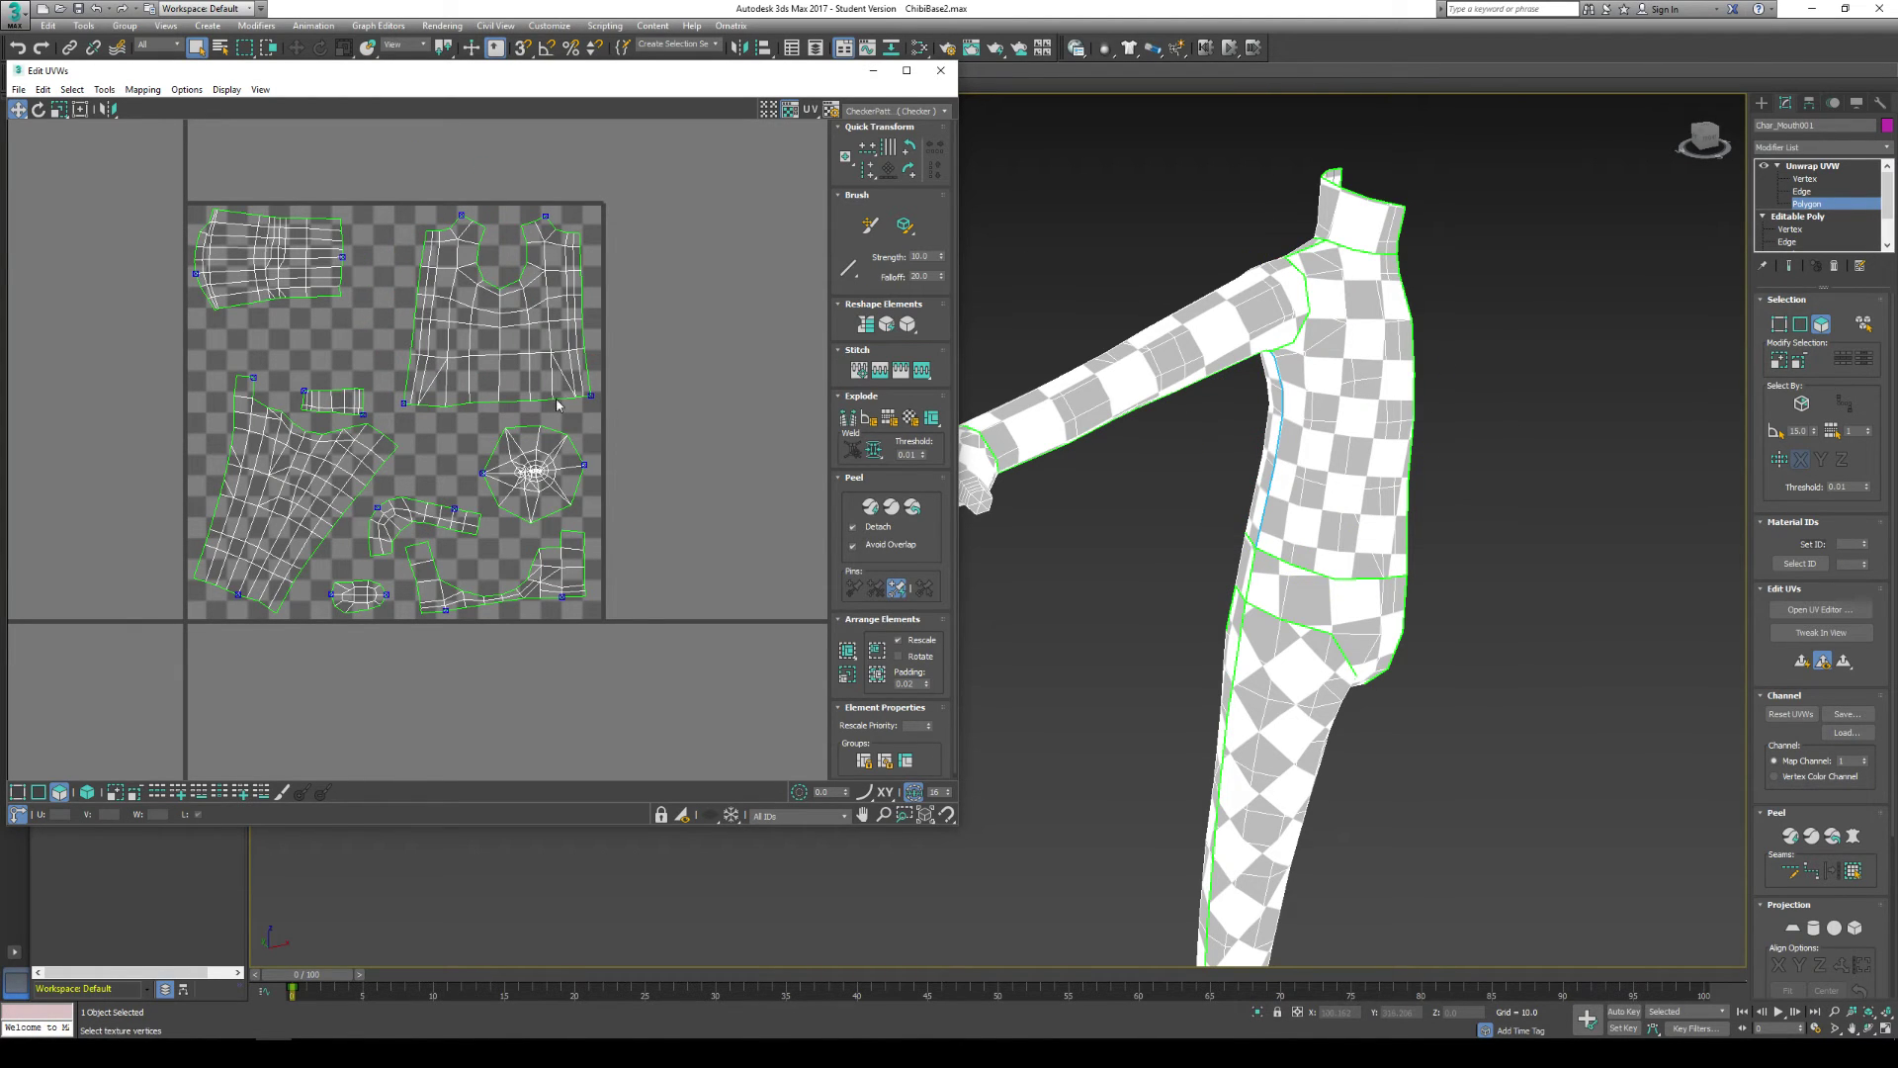
Step: Move the small rectangular strip shell up into the gap between the arm and torso shells
left_click_drag(348, 414, 398, 226)
left_click(416, 191)
middle_click_drag(502, 422, 490, 398)
middle_click_drag(210, 389, 229, 360)
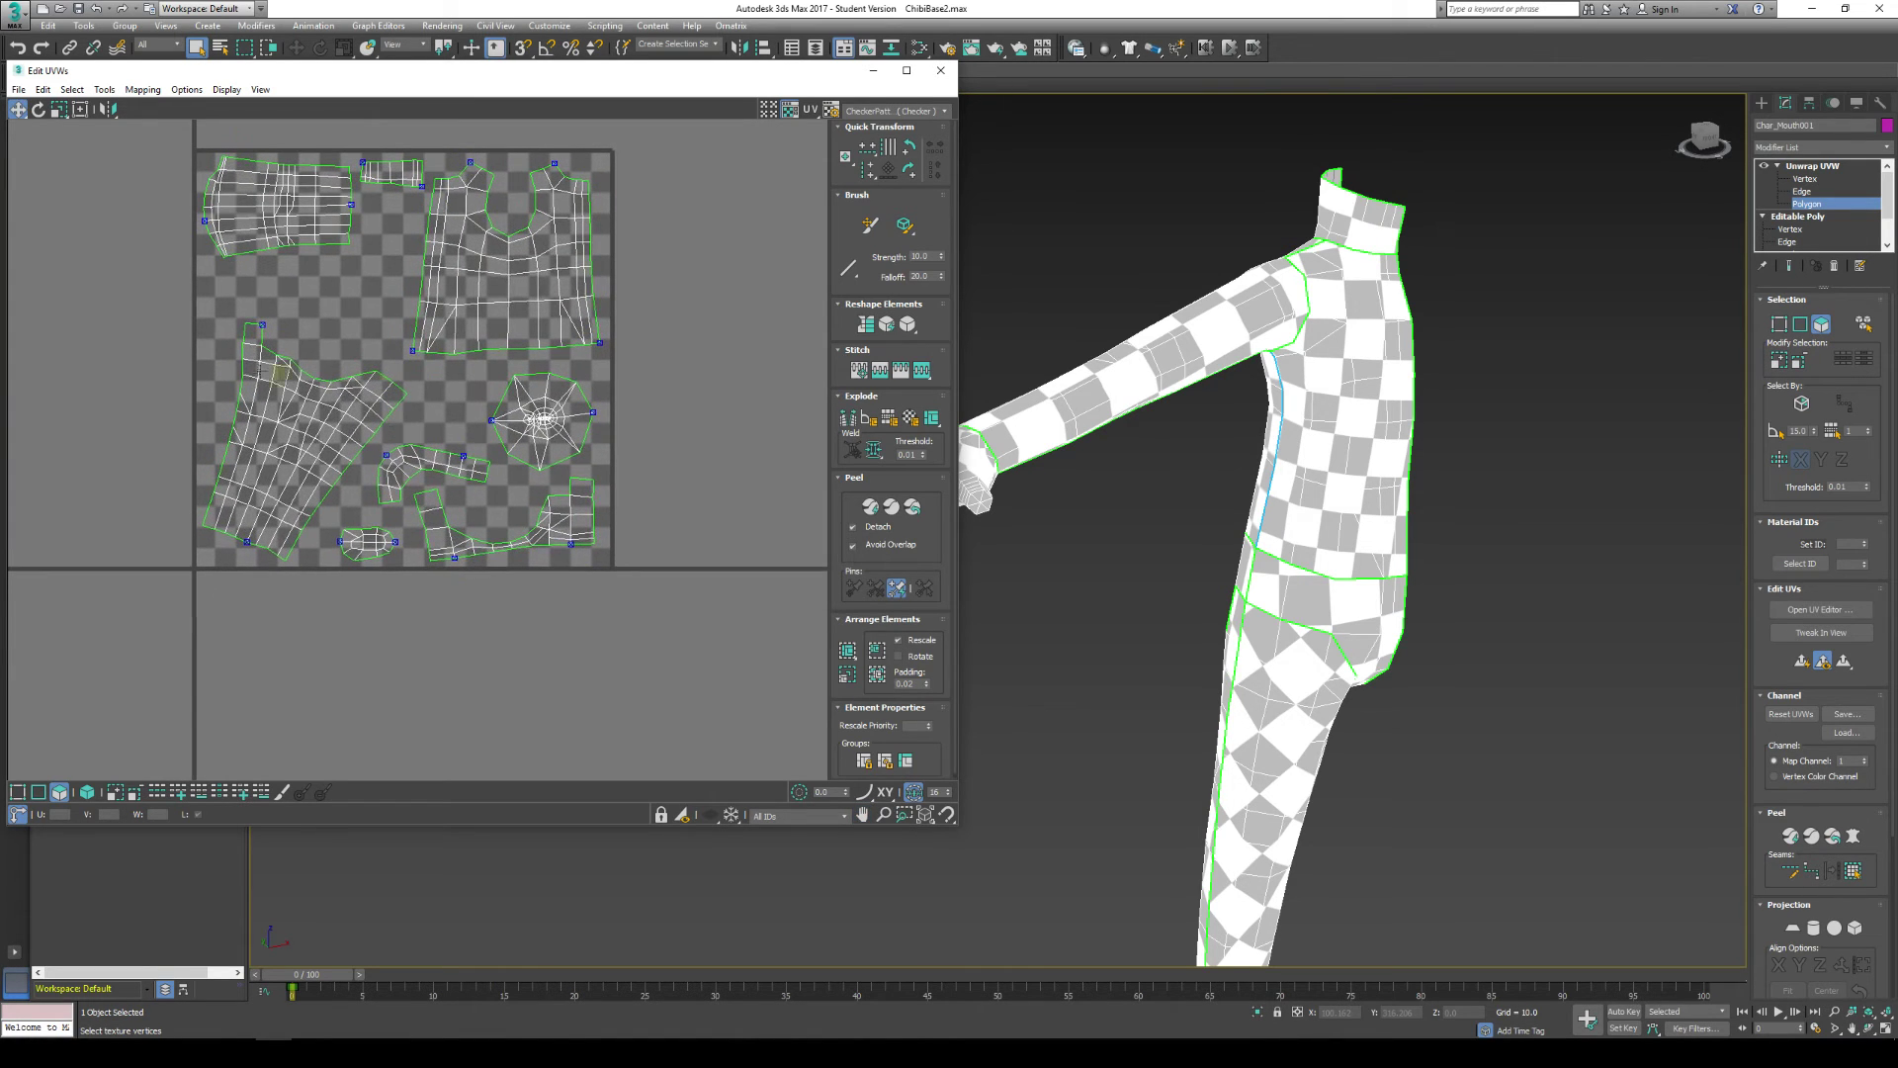
Step: Rotate the leg shell upright and position it directly below the arm shell
left_click(308, 420)
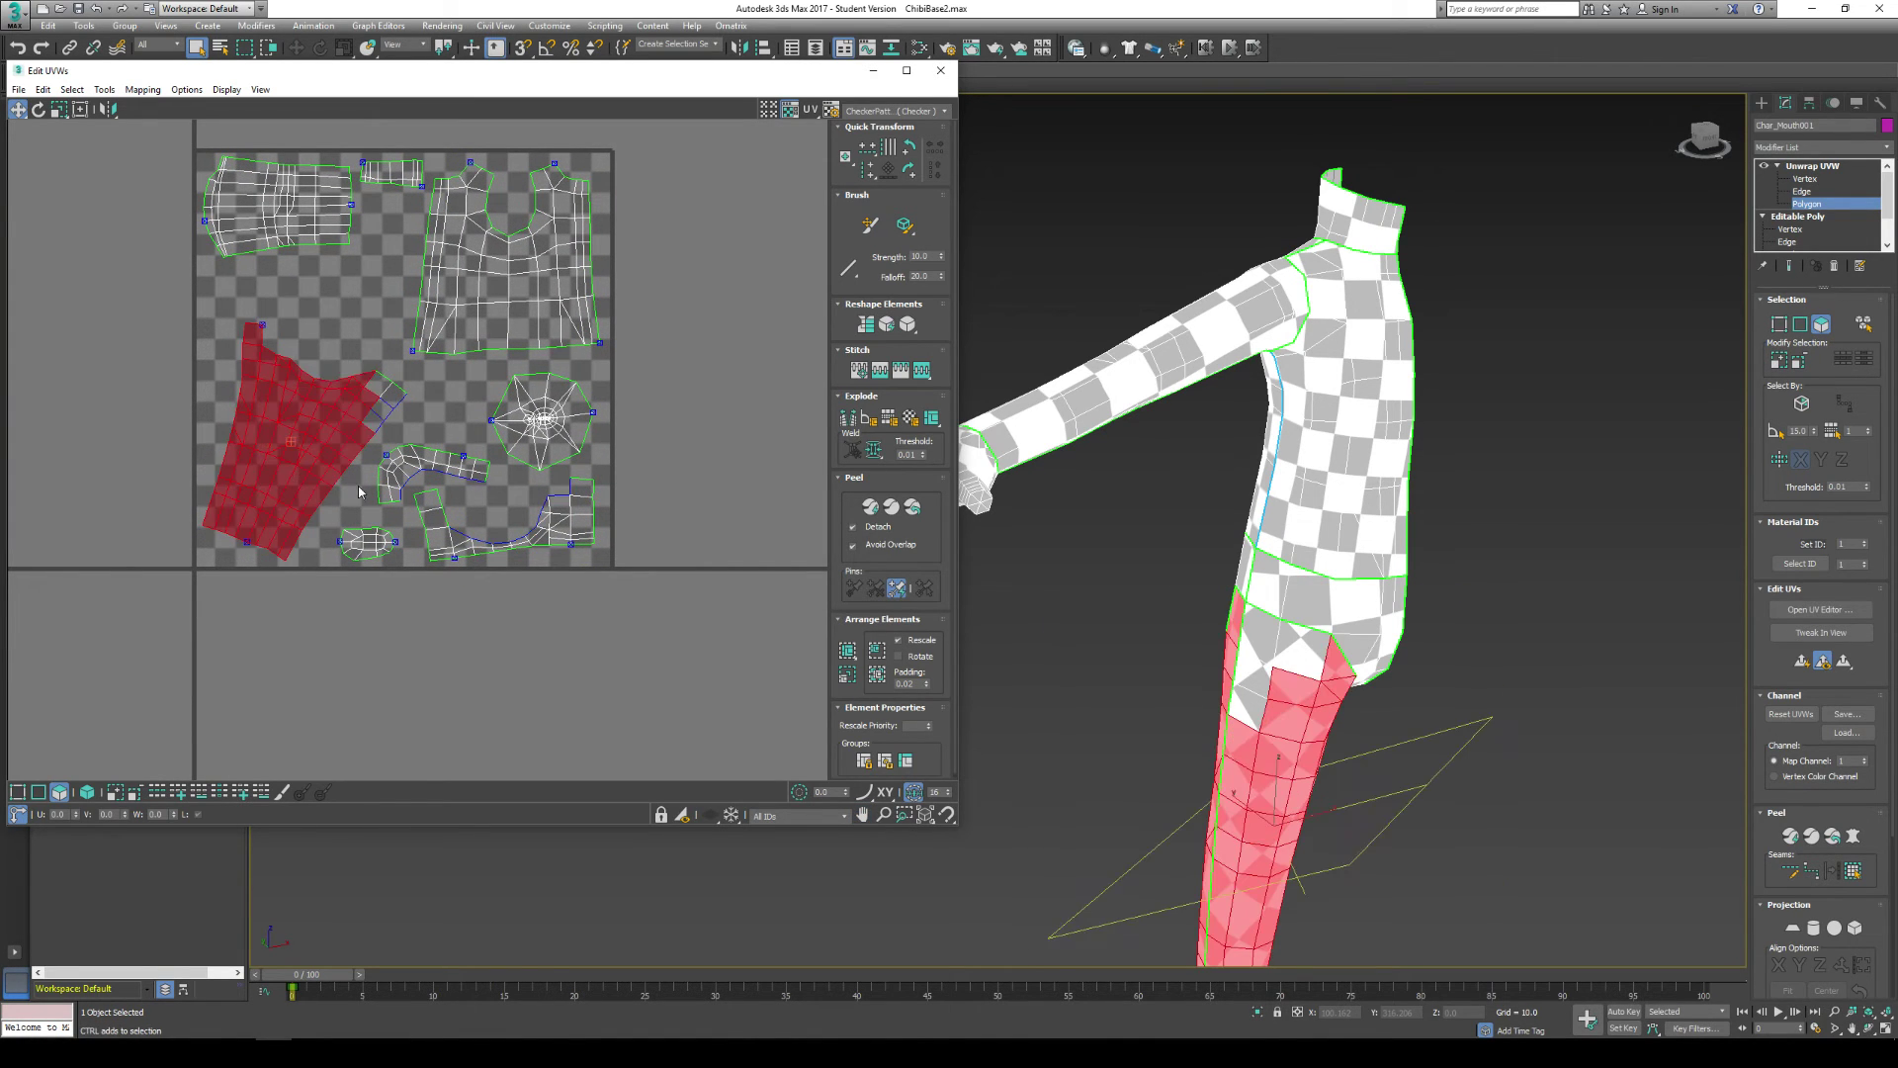
left_click_drag(384, 421, 318, 316, "ctrl")
left_click(40, 109)
left_click(18, 109)
mouse_move(310, 385)
left_mouse_down()
mouse_move(300, 306)
mouse_move(322, 355)
left_mouse_up()
left_click(37, 109)
left_click(18, 109)
Step: Move the small oval shell up beneath the rectangular strip, between the arm and torso shells
left_click(345, 517)
left_click(368, 543)
left_click_drag(368, 543, 390, 224)
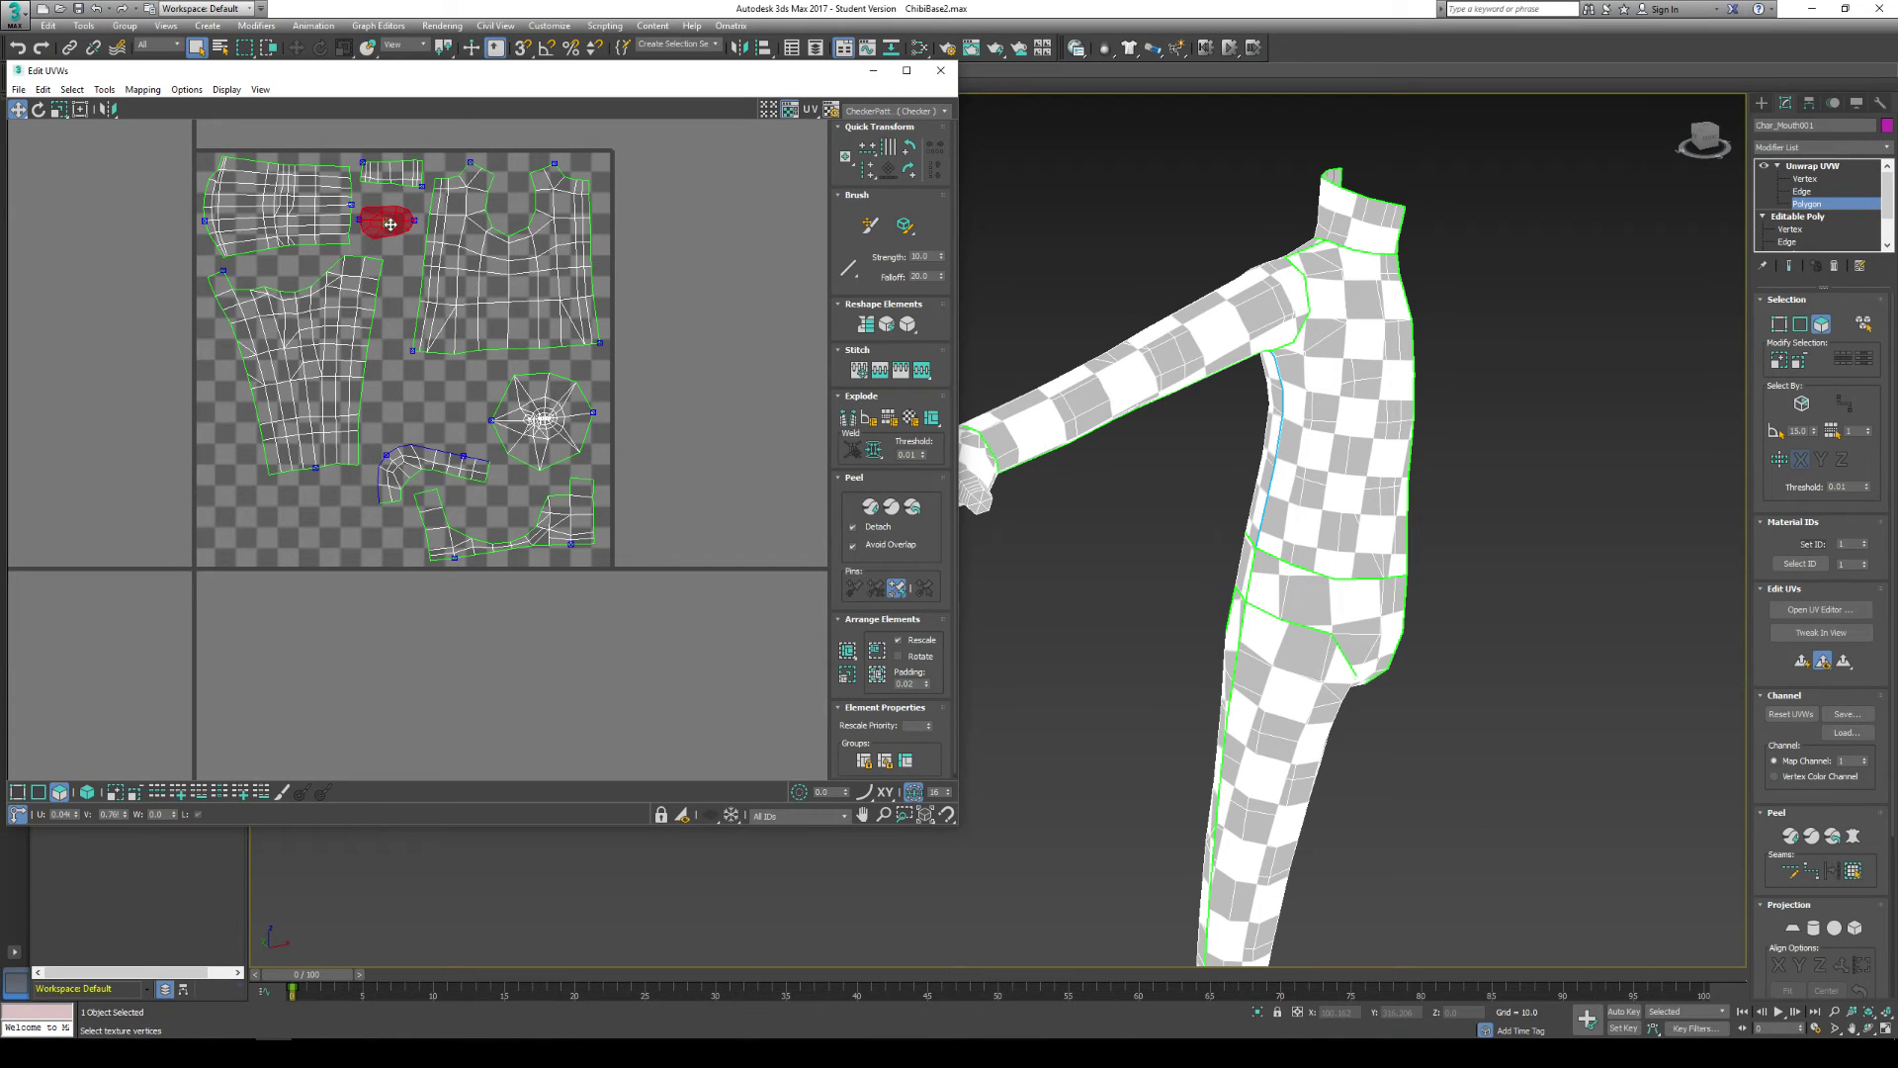
left_click(482, 395)
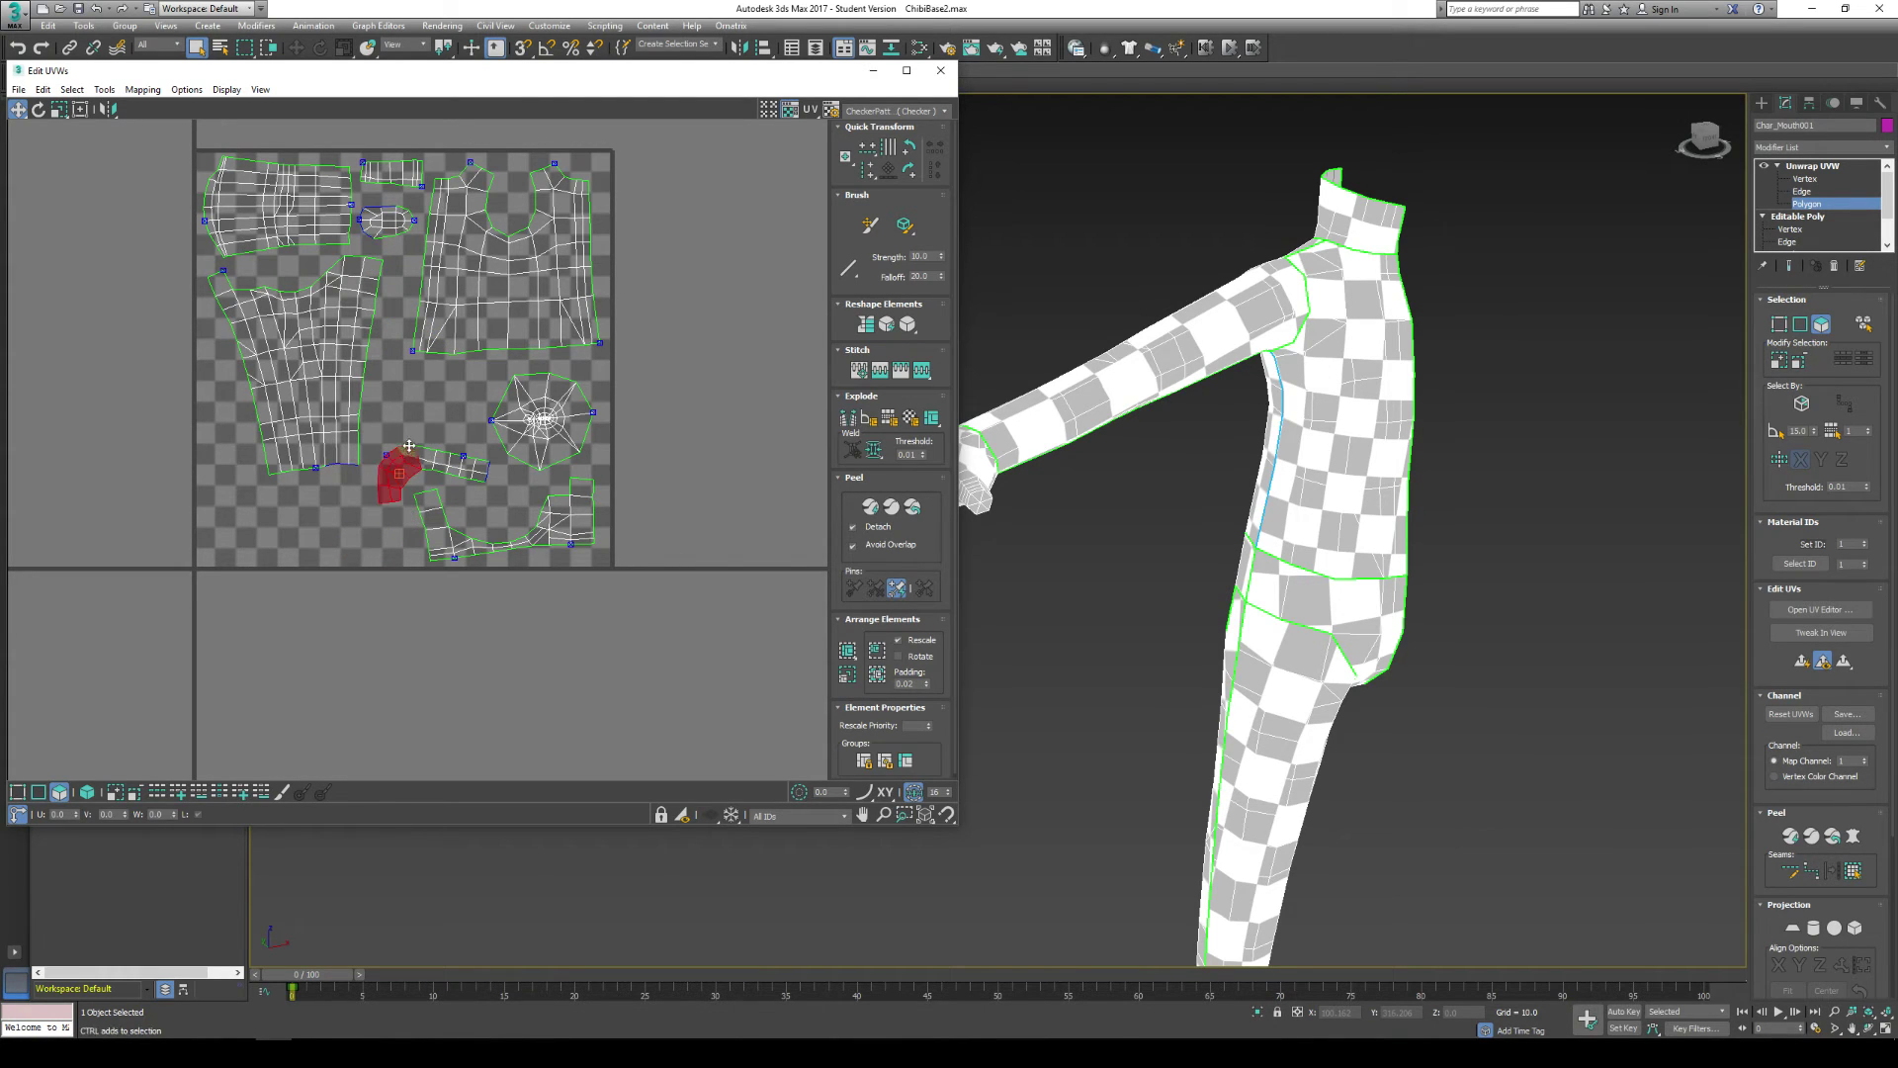
Step: Move the curved strip shell up below the torso shell and rotate it so its long part runs level
left_click(400, 474)
left_click_drag(450, 474, 453, 394)
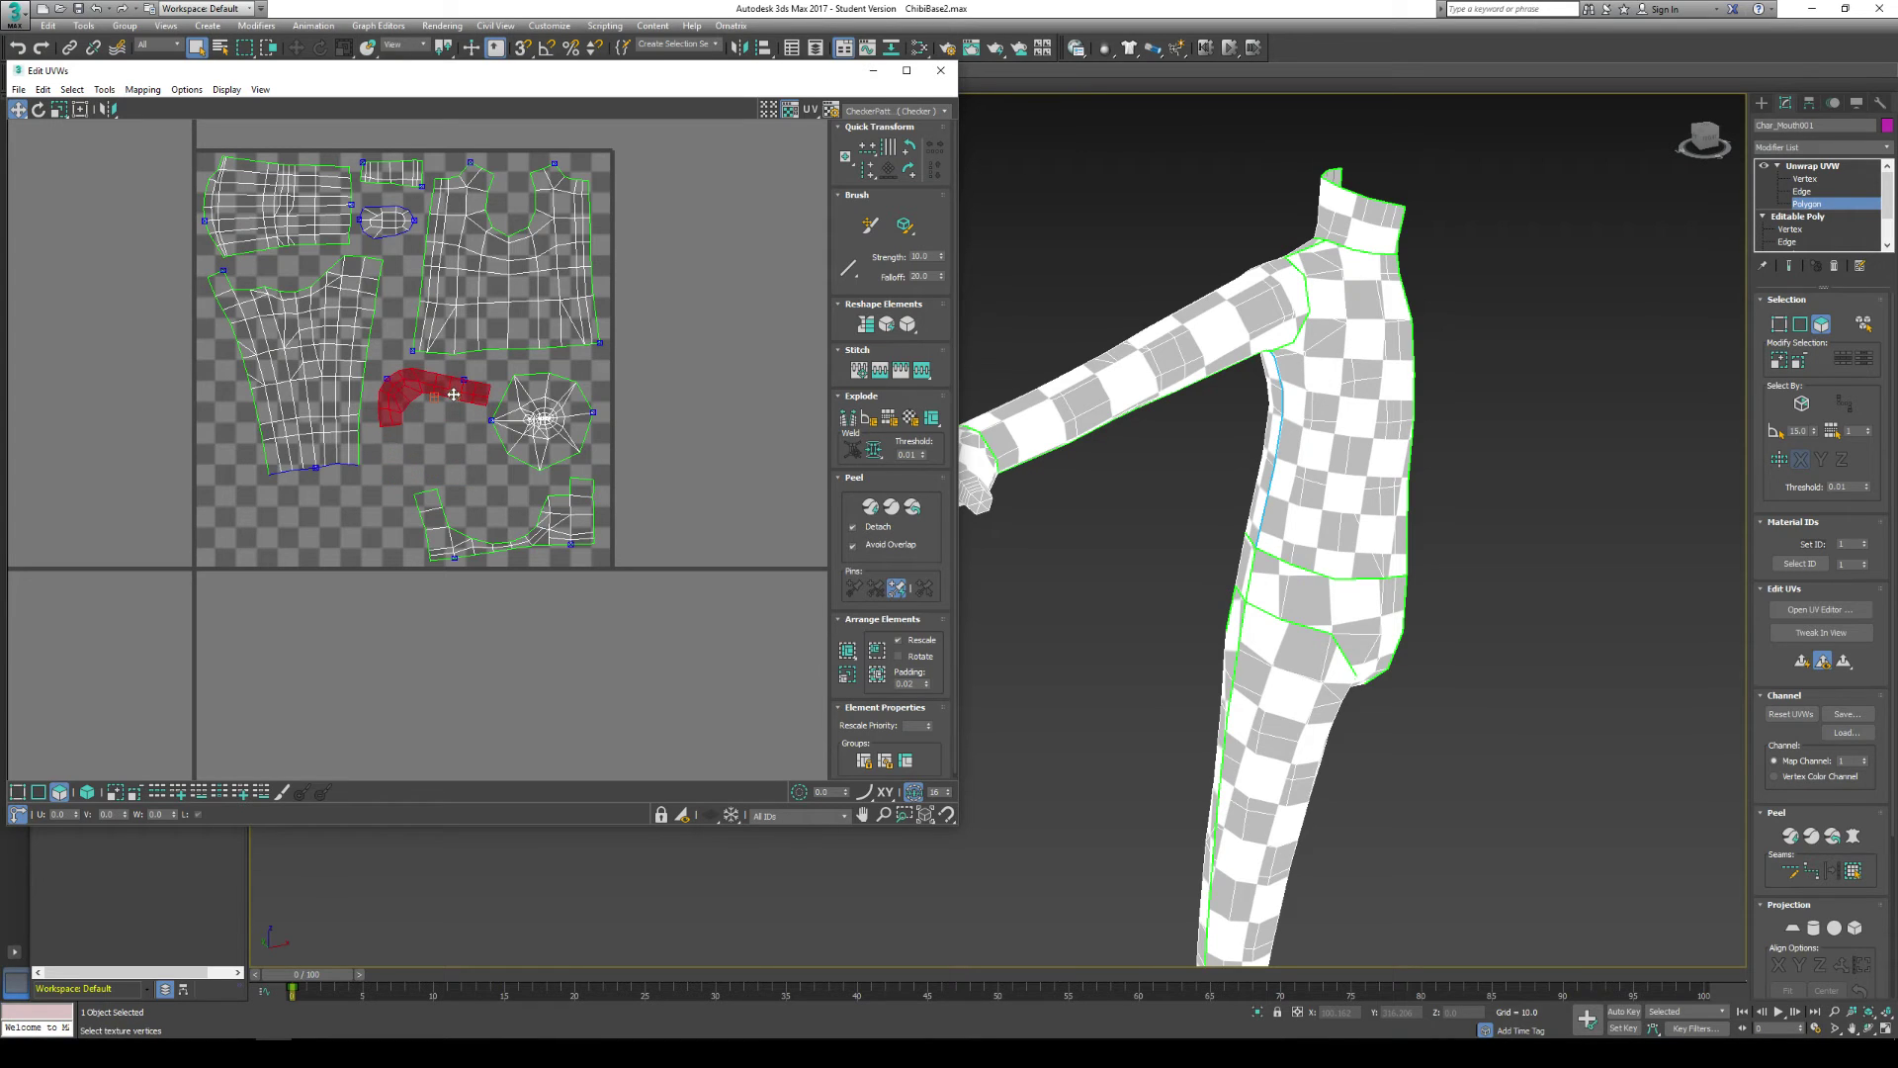
left_click(39, 110)
left_click_drag(414, 387, 454, 385)
left_click(18, 109)
Step: Straighten the leg shell, scale it up and fit it beneath the arm shell along the tile's left edge
left_click_drag(391, 495, 515, 543)
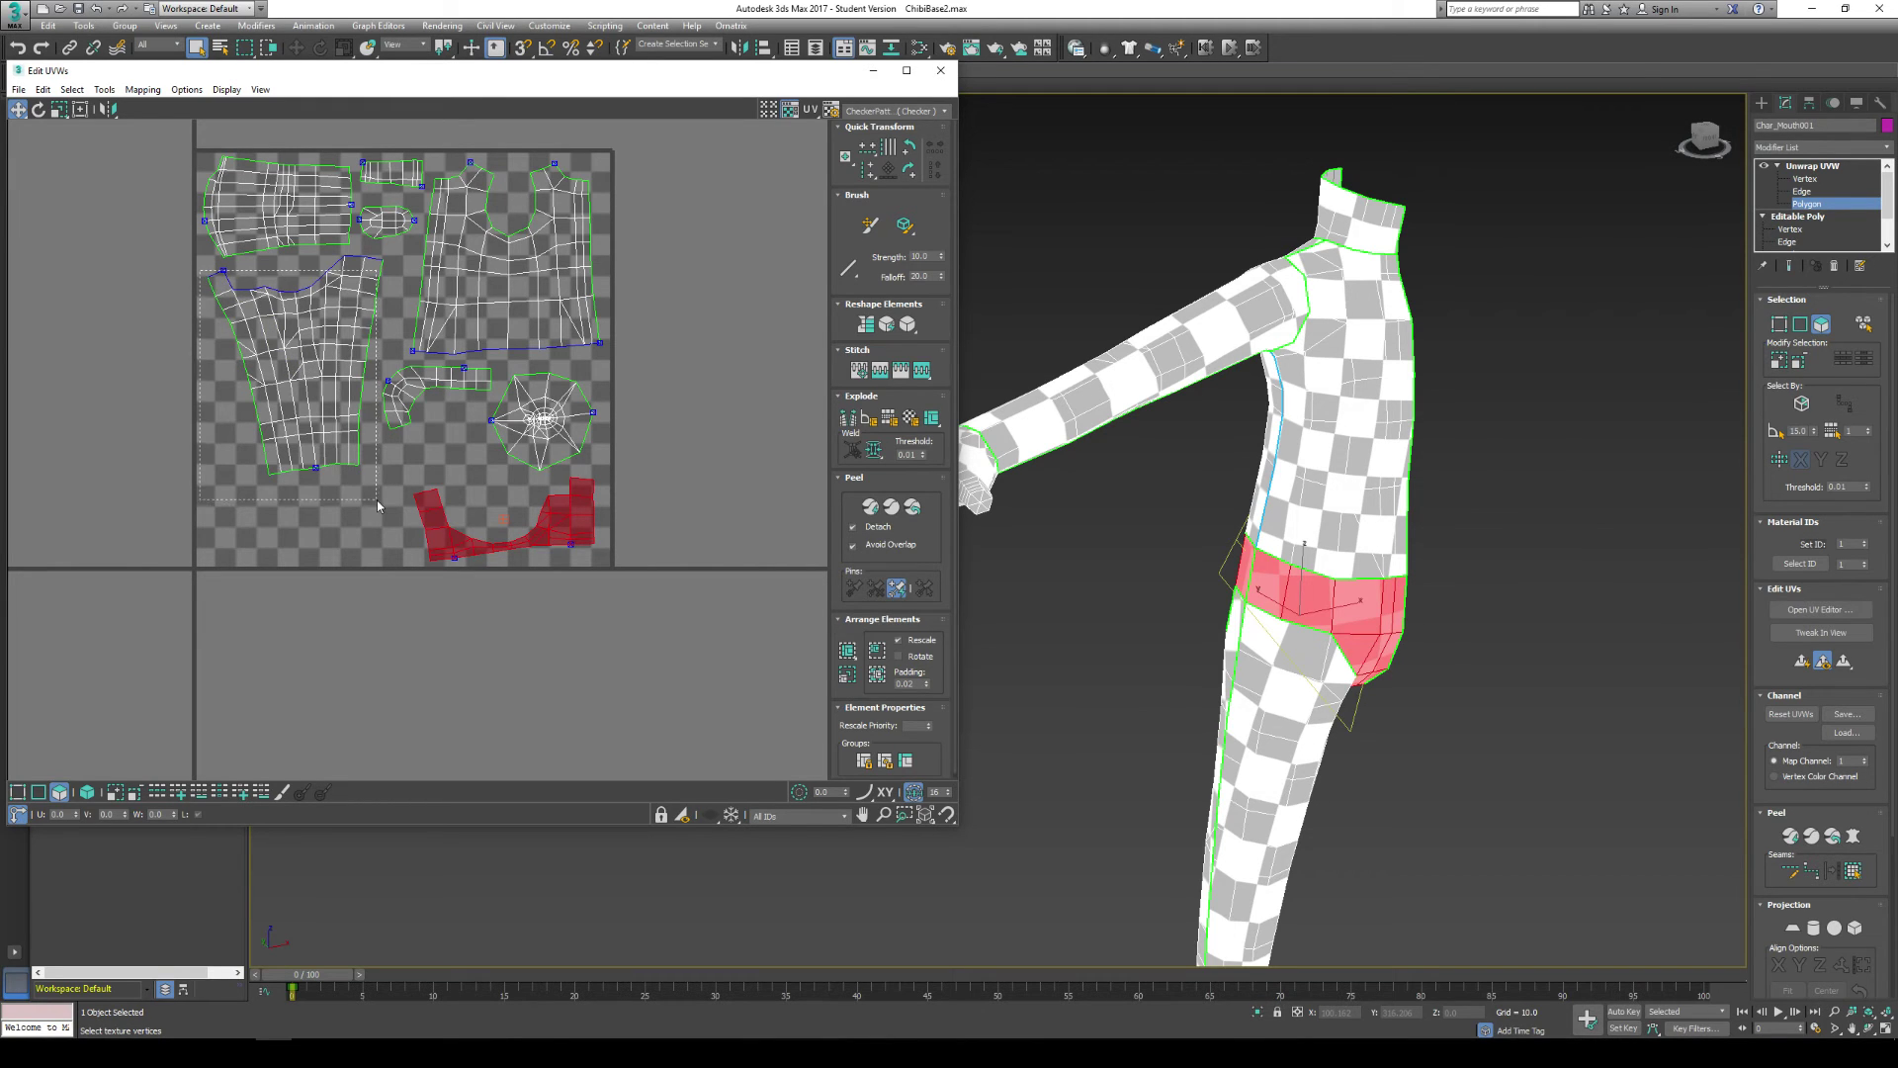
left_click_drag(343, 454, 336, 499)
left_click(36, 110)
left_click_drag(285, 348, 328, 338)
left_click(58, 110)
left_click(18, 110)
Step: Move the hip shell around the leg shell's lower end, level it and scale it up
left_click_drag(472, 429, 395, 372)
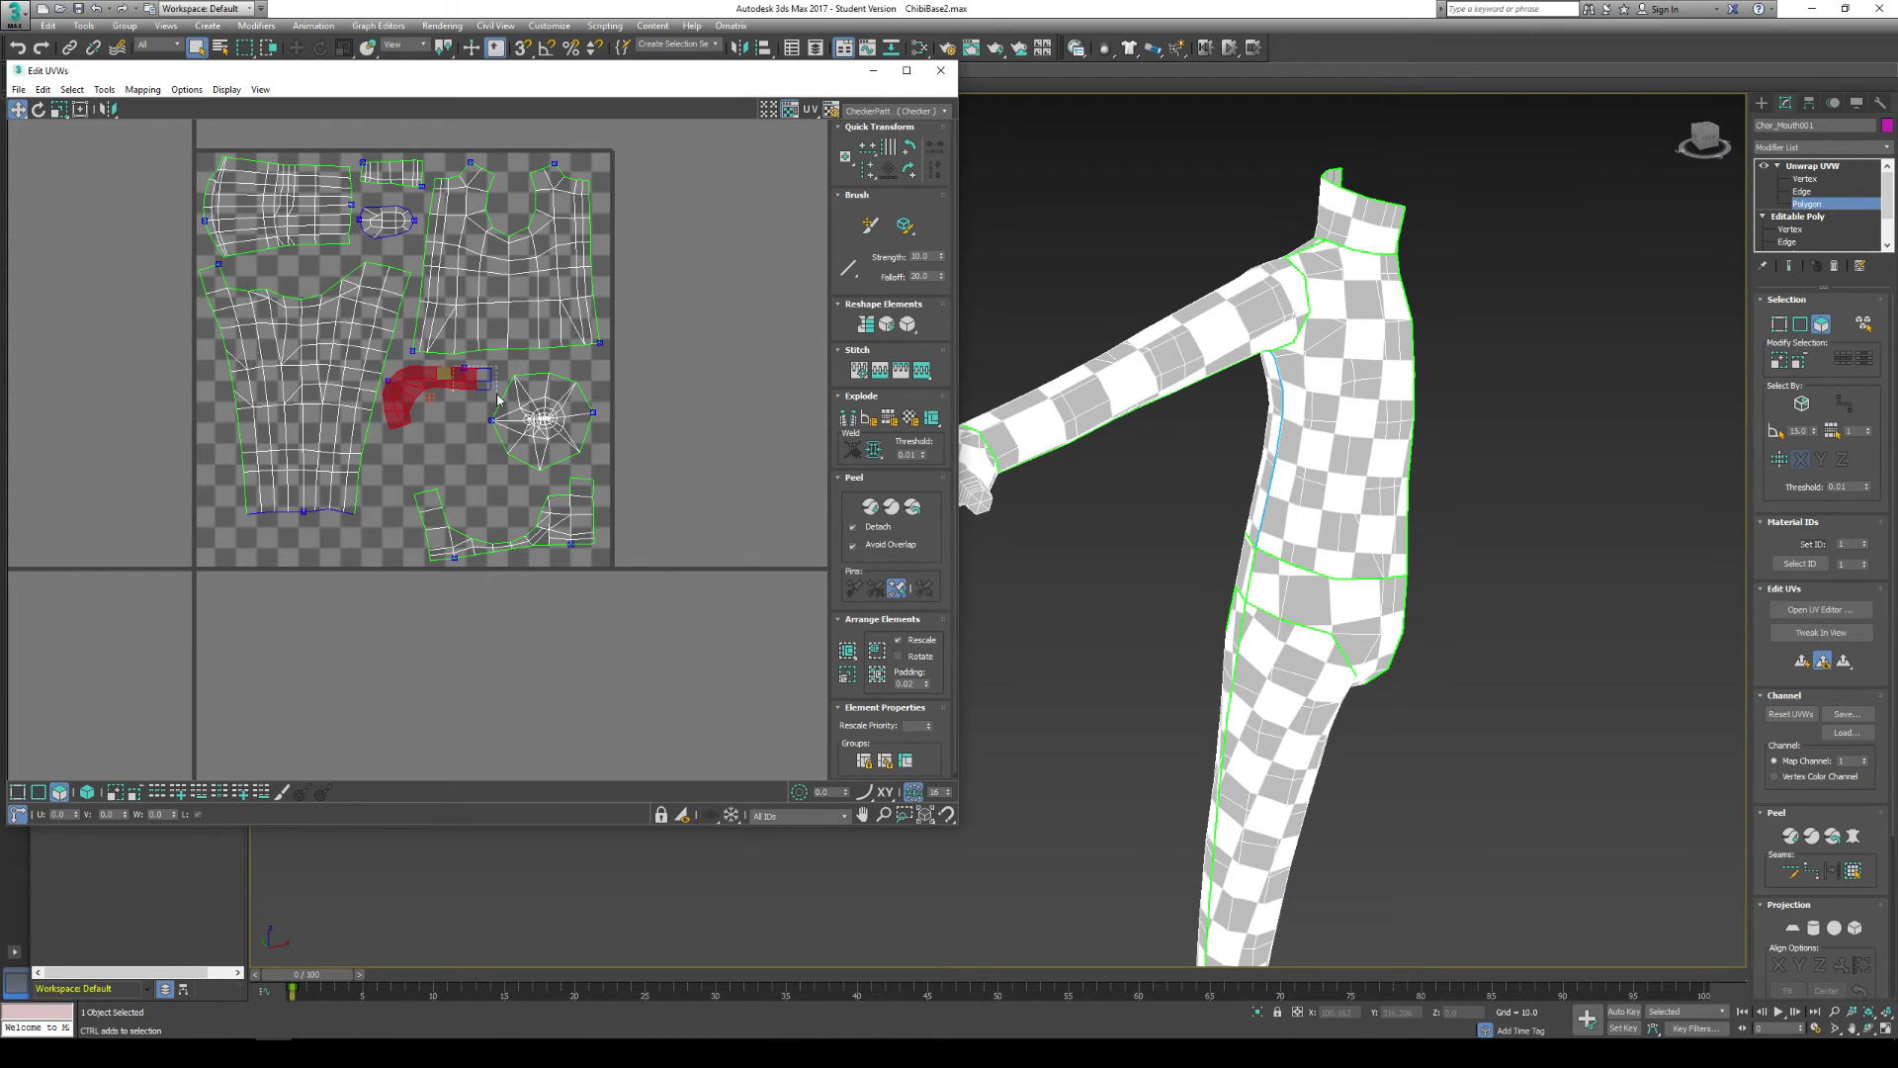
left_click(434, 444)
left_click(430, 549)
left_click_drag(439, 546, 240, 529)
left_click(39, 109)
left_click(17, 109)
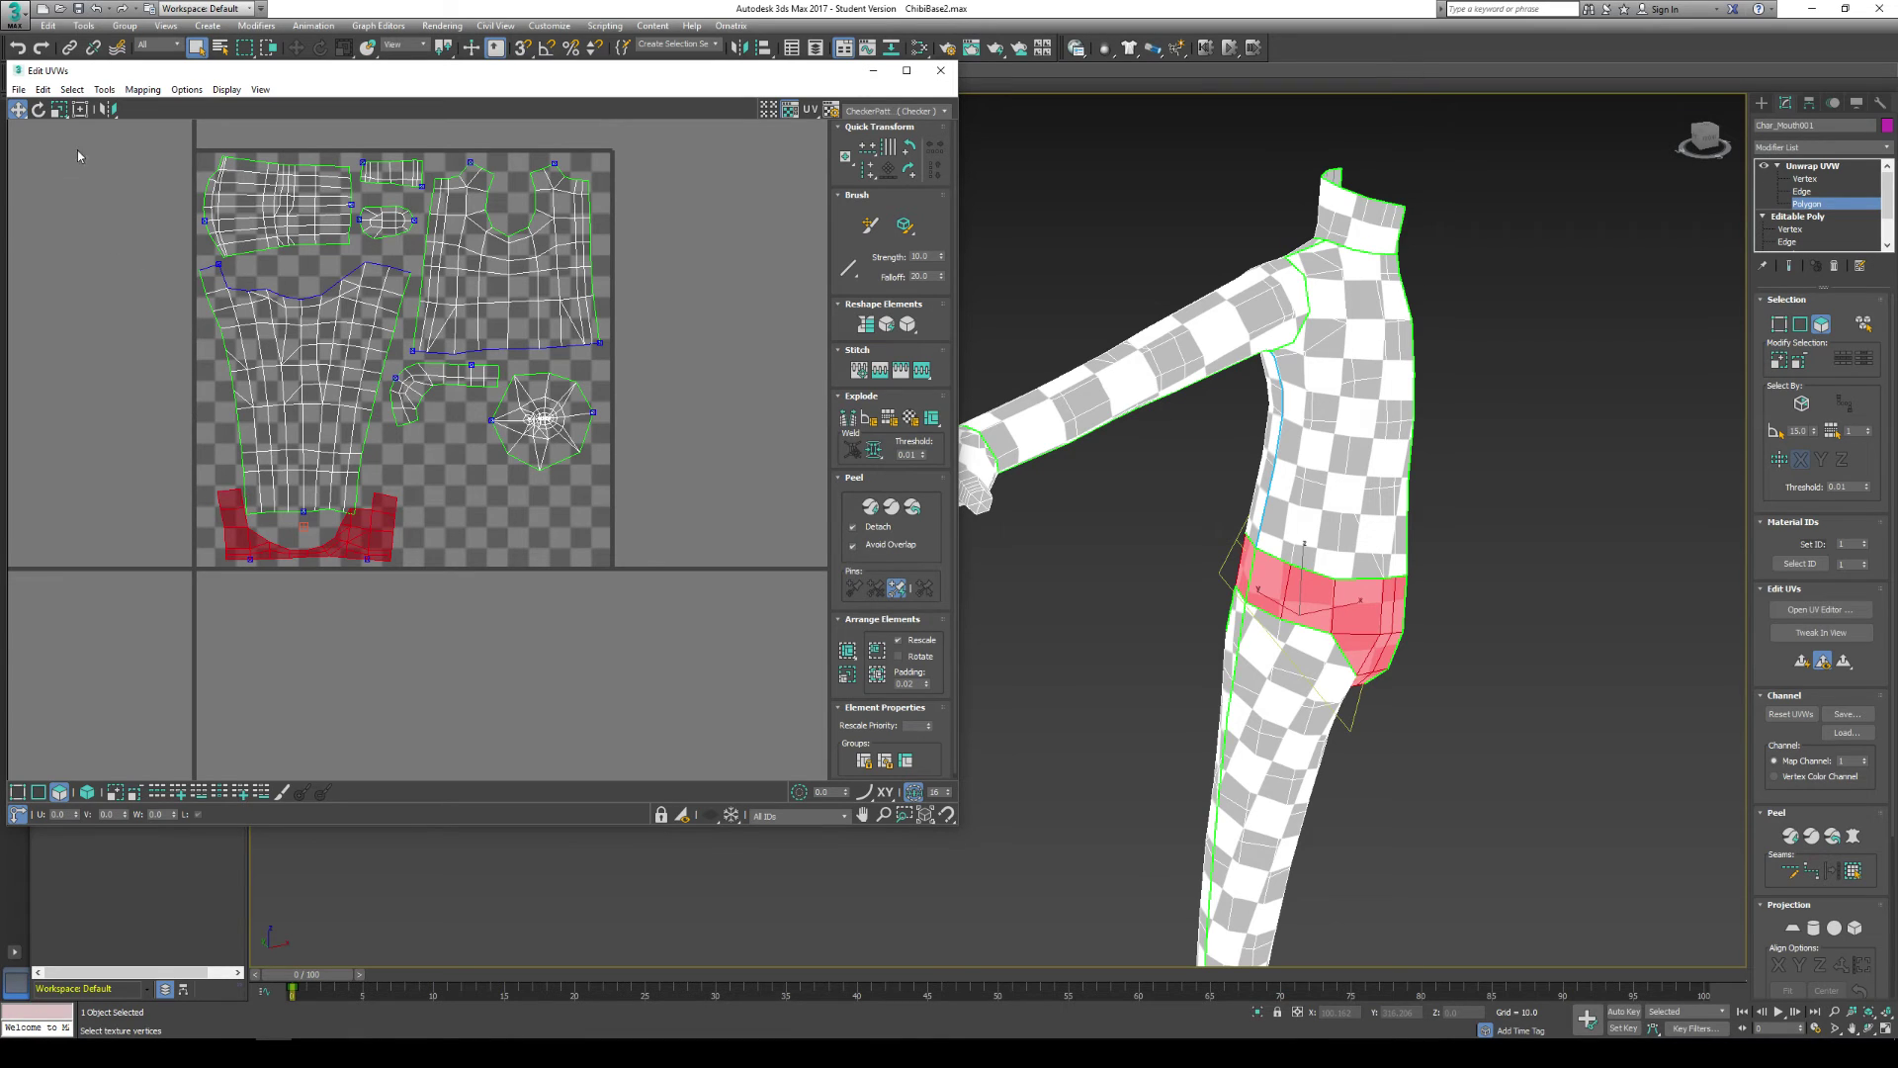
left_click(60, 109)
left_click_drag(265, 544, 223, 499)
left_click(17, 109)
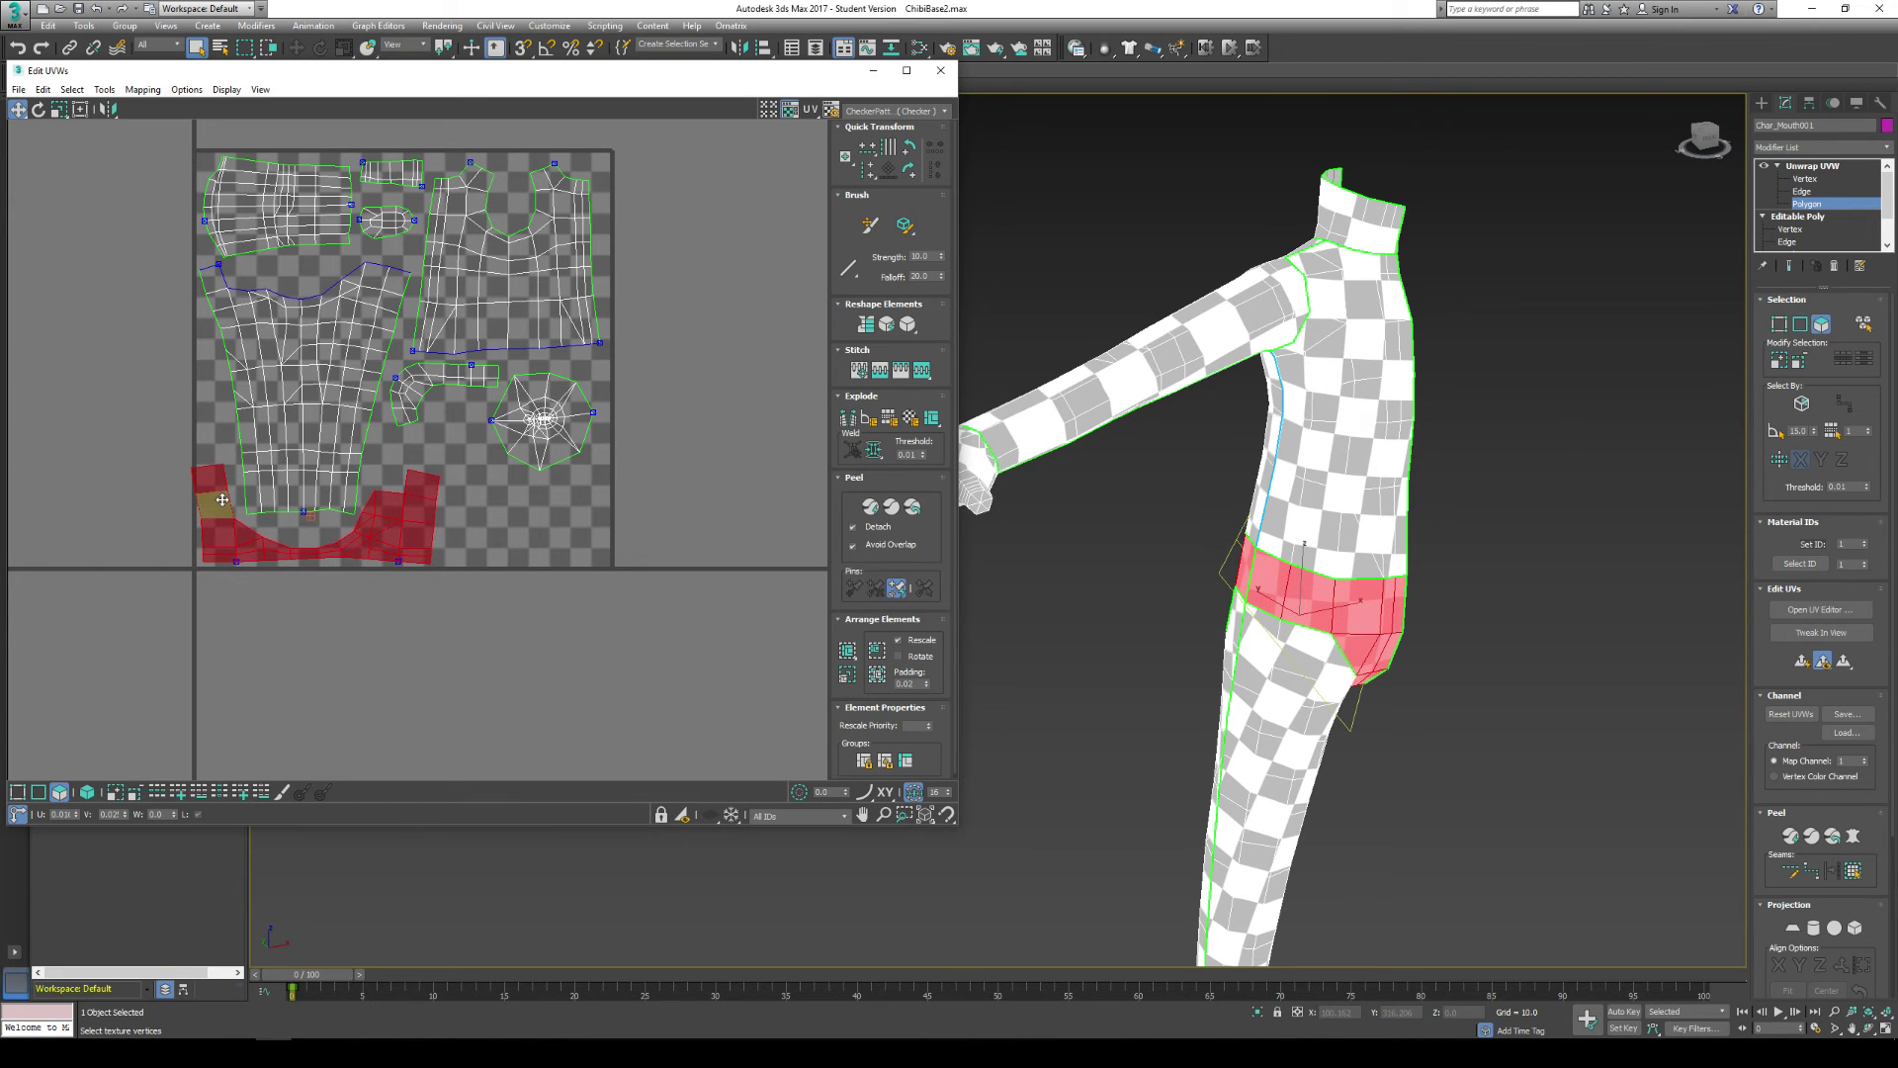
left_click(551, 526)
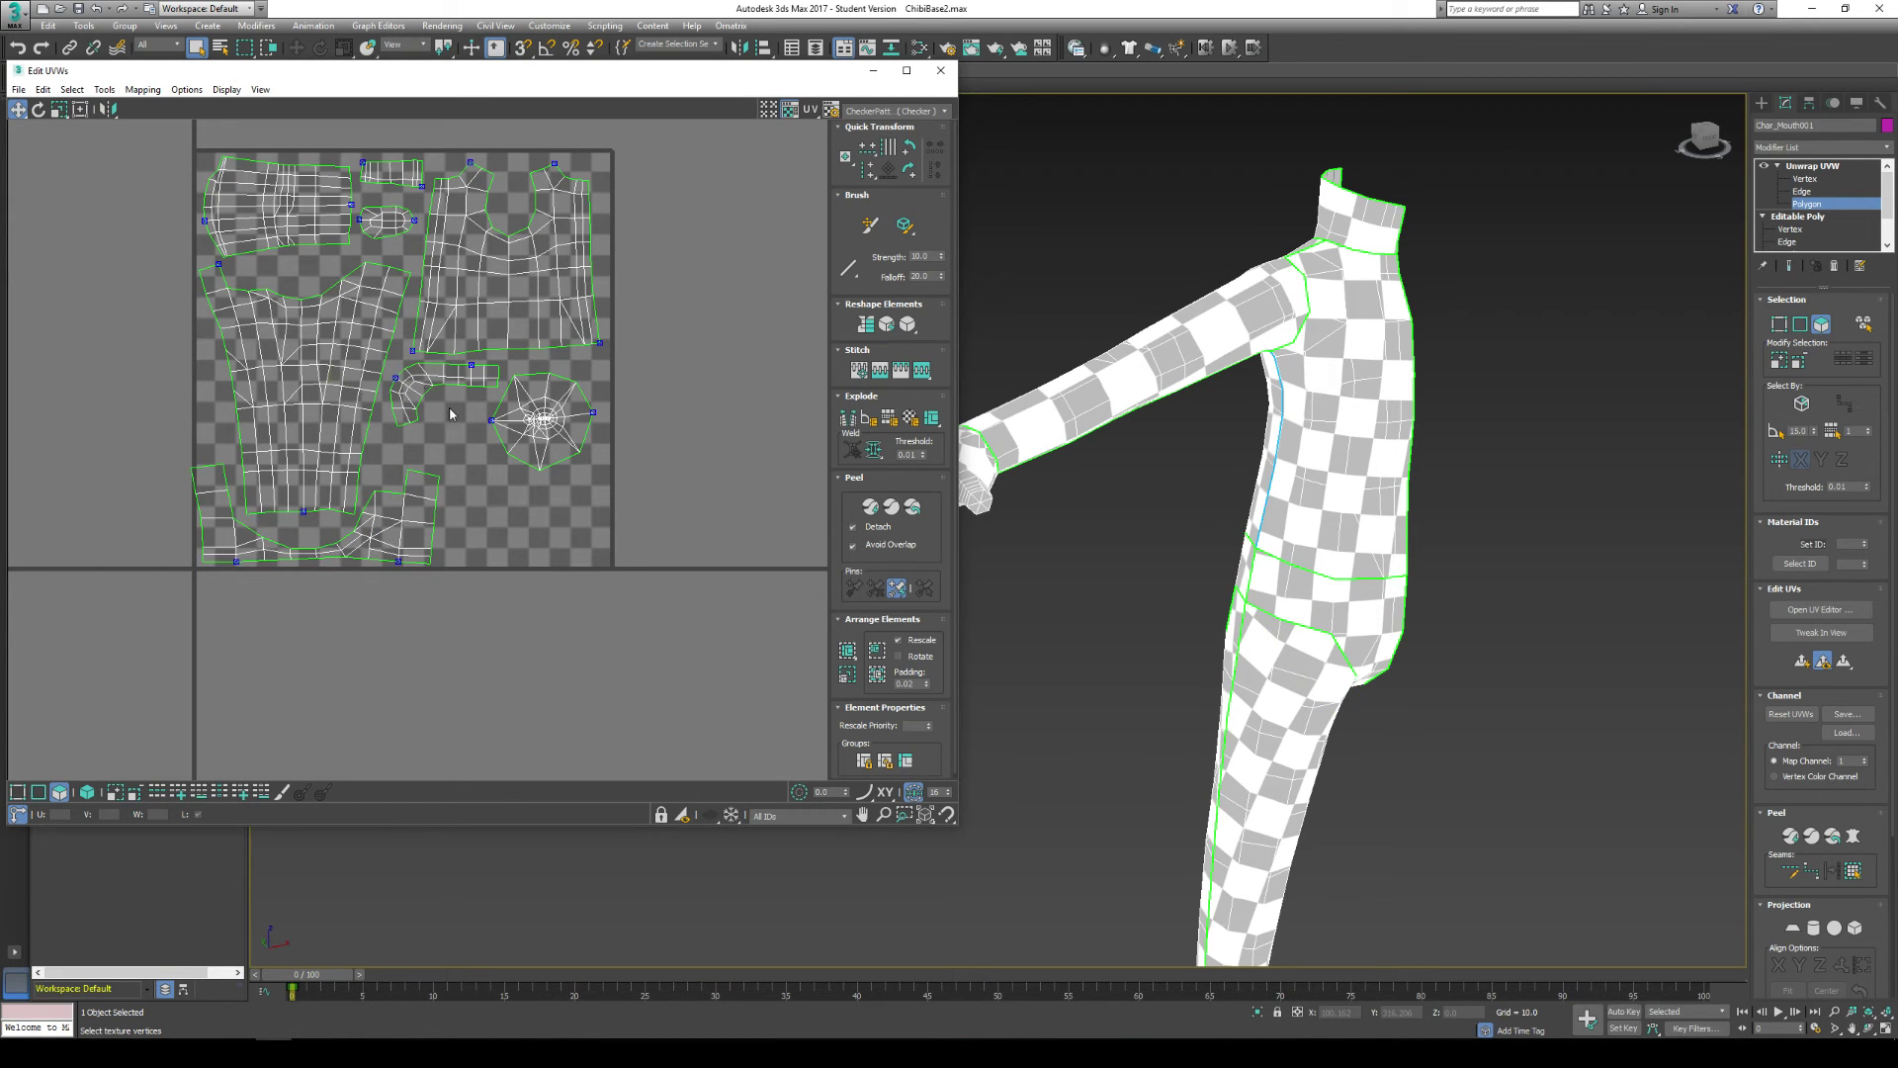
Step: Rotate the curved strip shell diagonally beside the leg shell and move the round shell lower in the free area
left_click(418, 389)
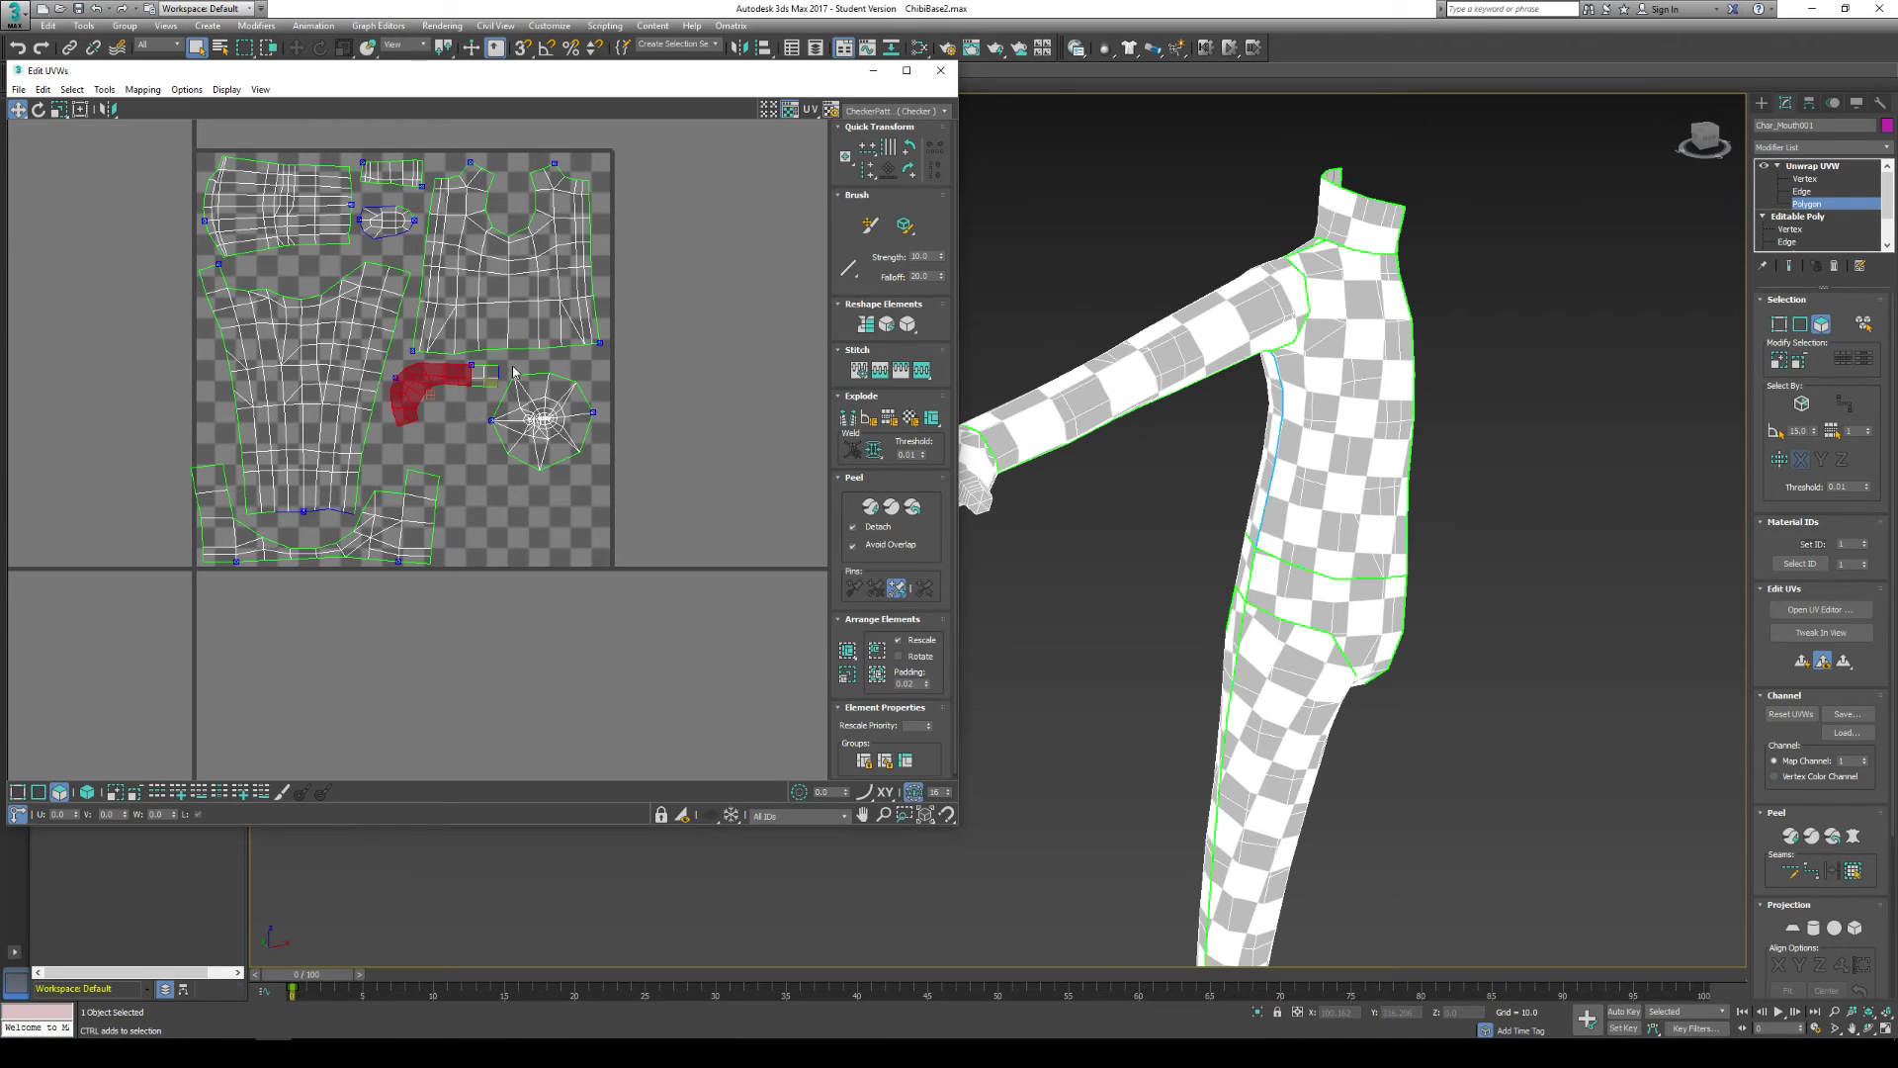
left_click(478, 385, "ctrl")
key("e")
mouse_move(398, 401)
left_mouse_down()
mouse_move(332, 393)
mouse_move(416, 394)
left_mouse_up()
left_click(18, 109)
left_click(494, 462)
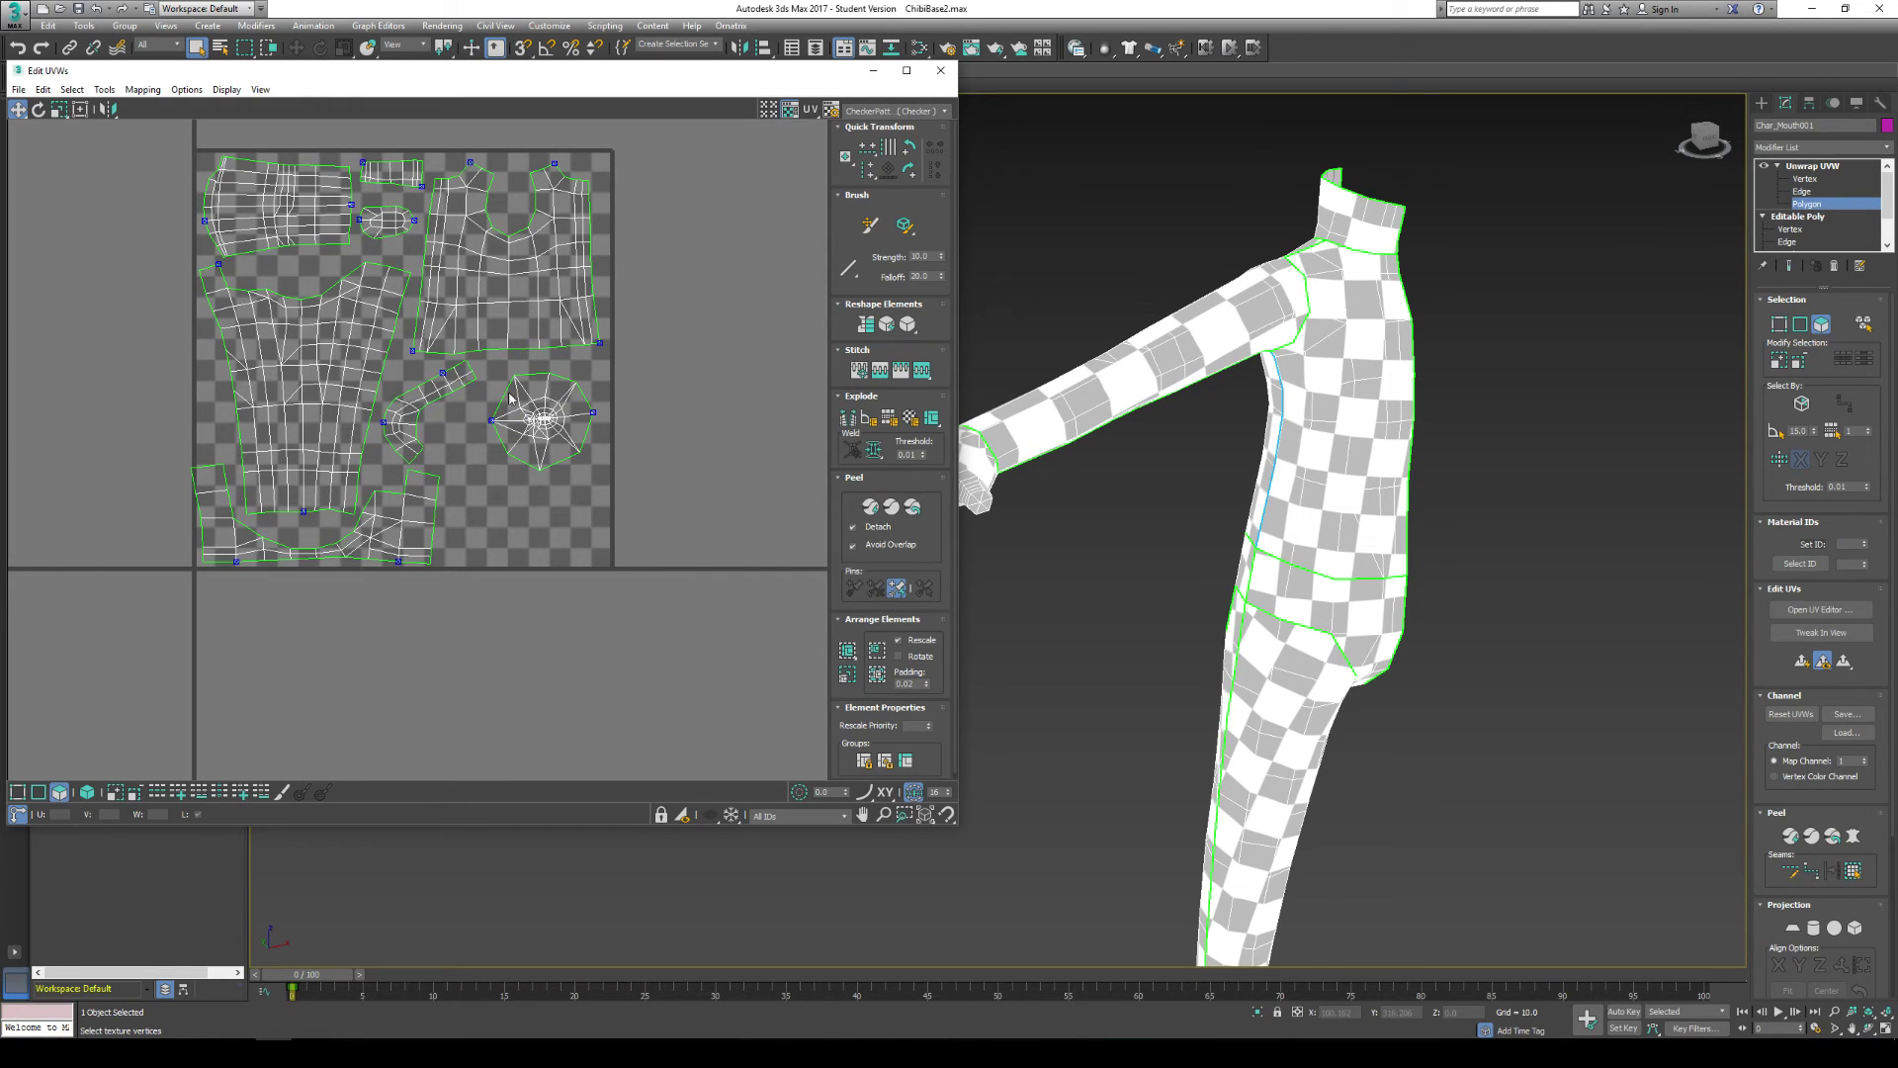
left_click_drag(551, 429, 537, 429)
left_click(669, 383)
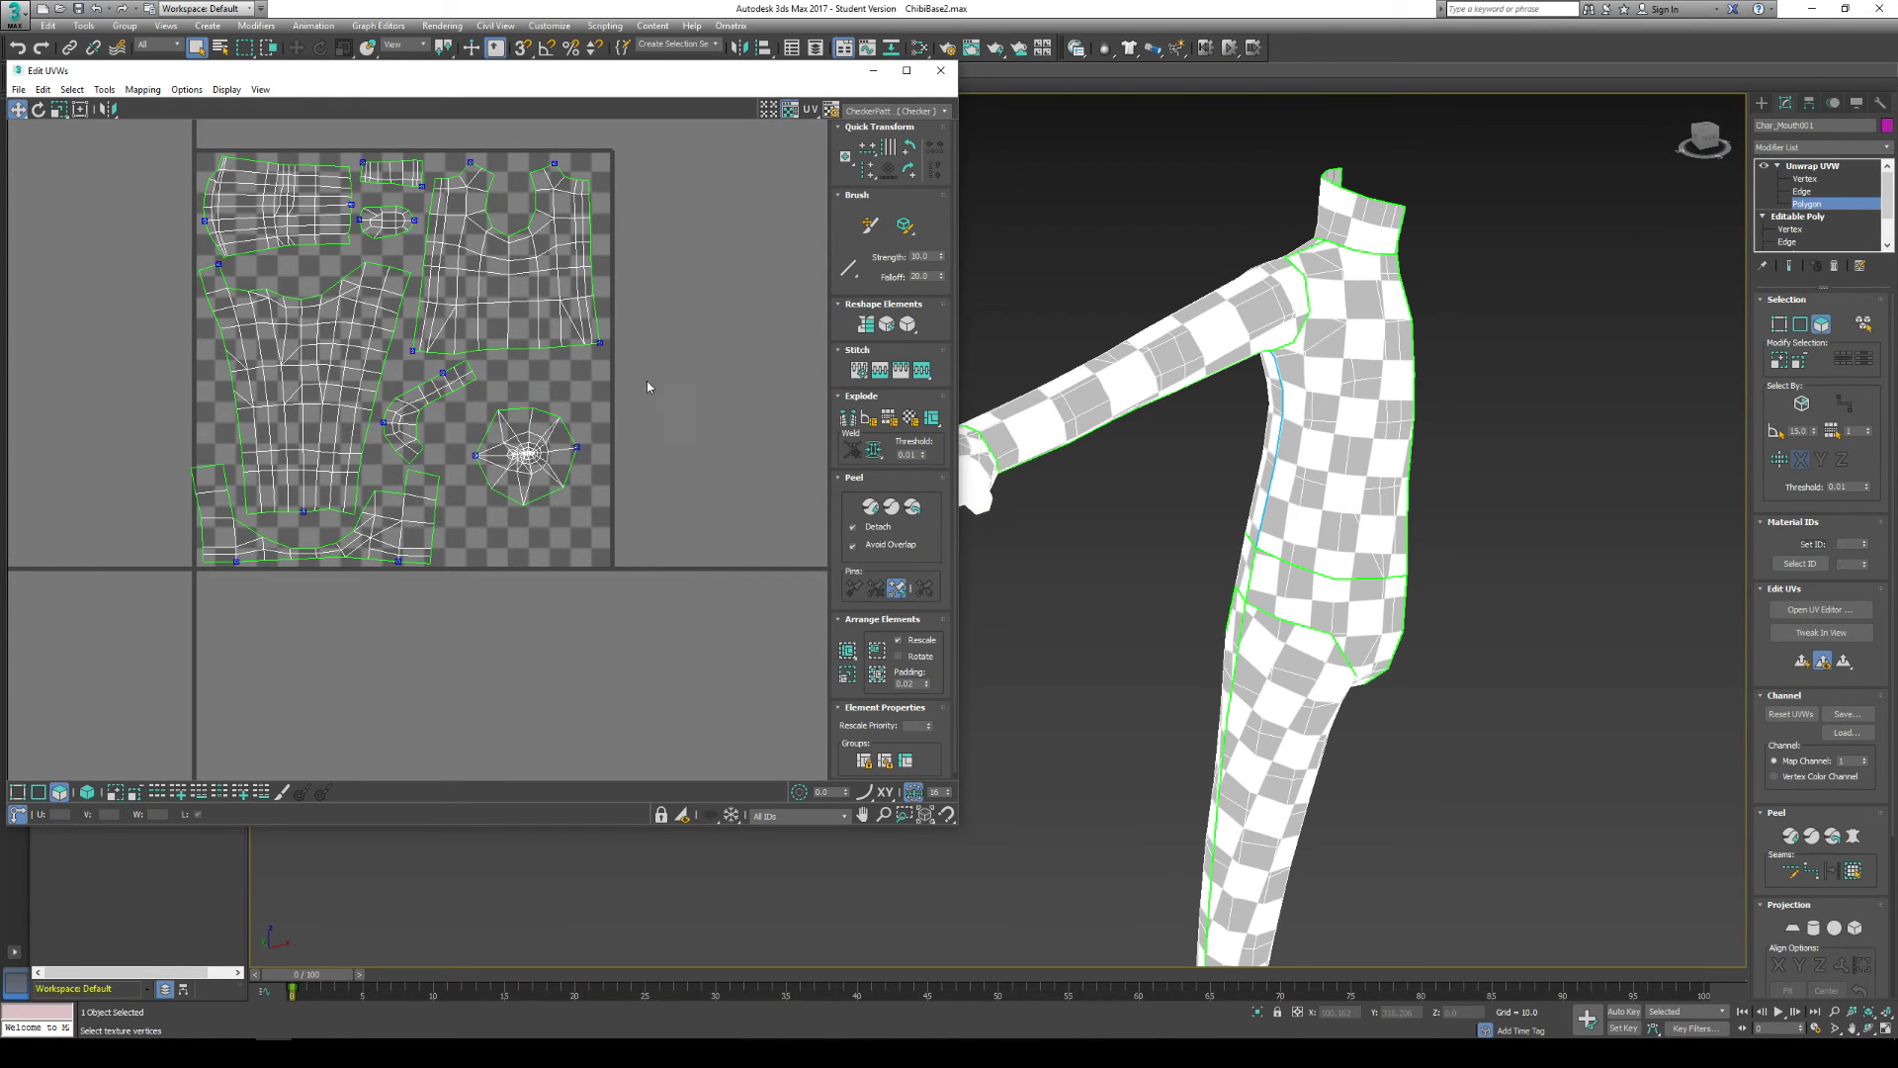
Step: Render the UVW template and save the rendered map as an image on the Desktop
left_click(104, 89)
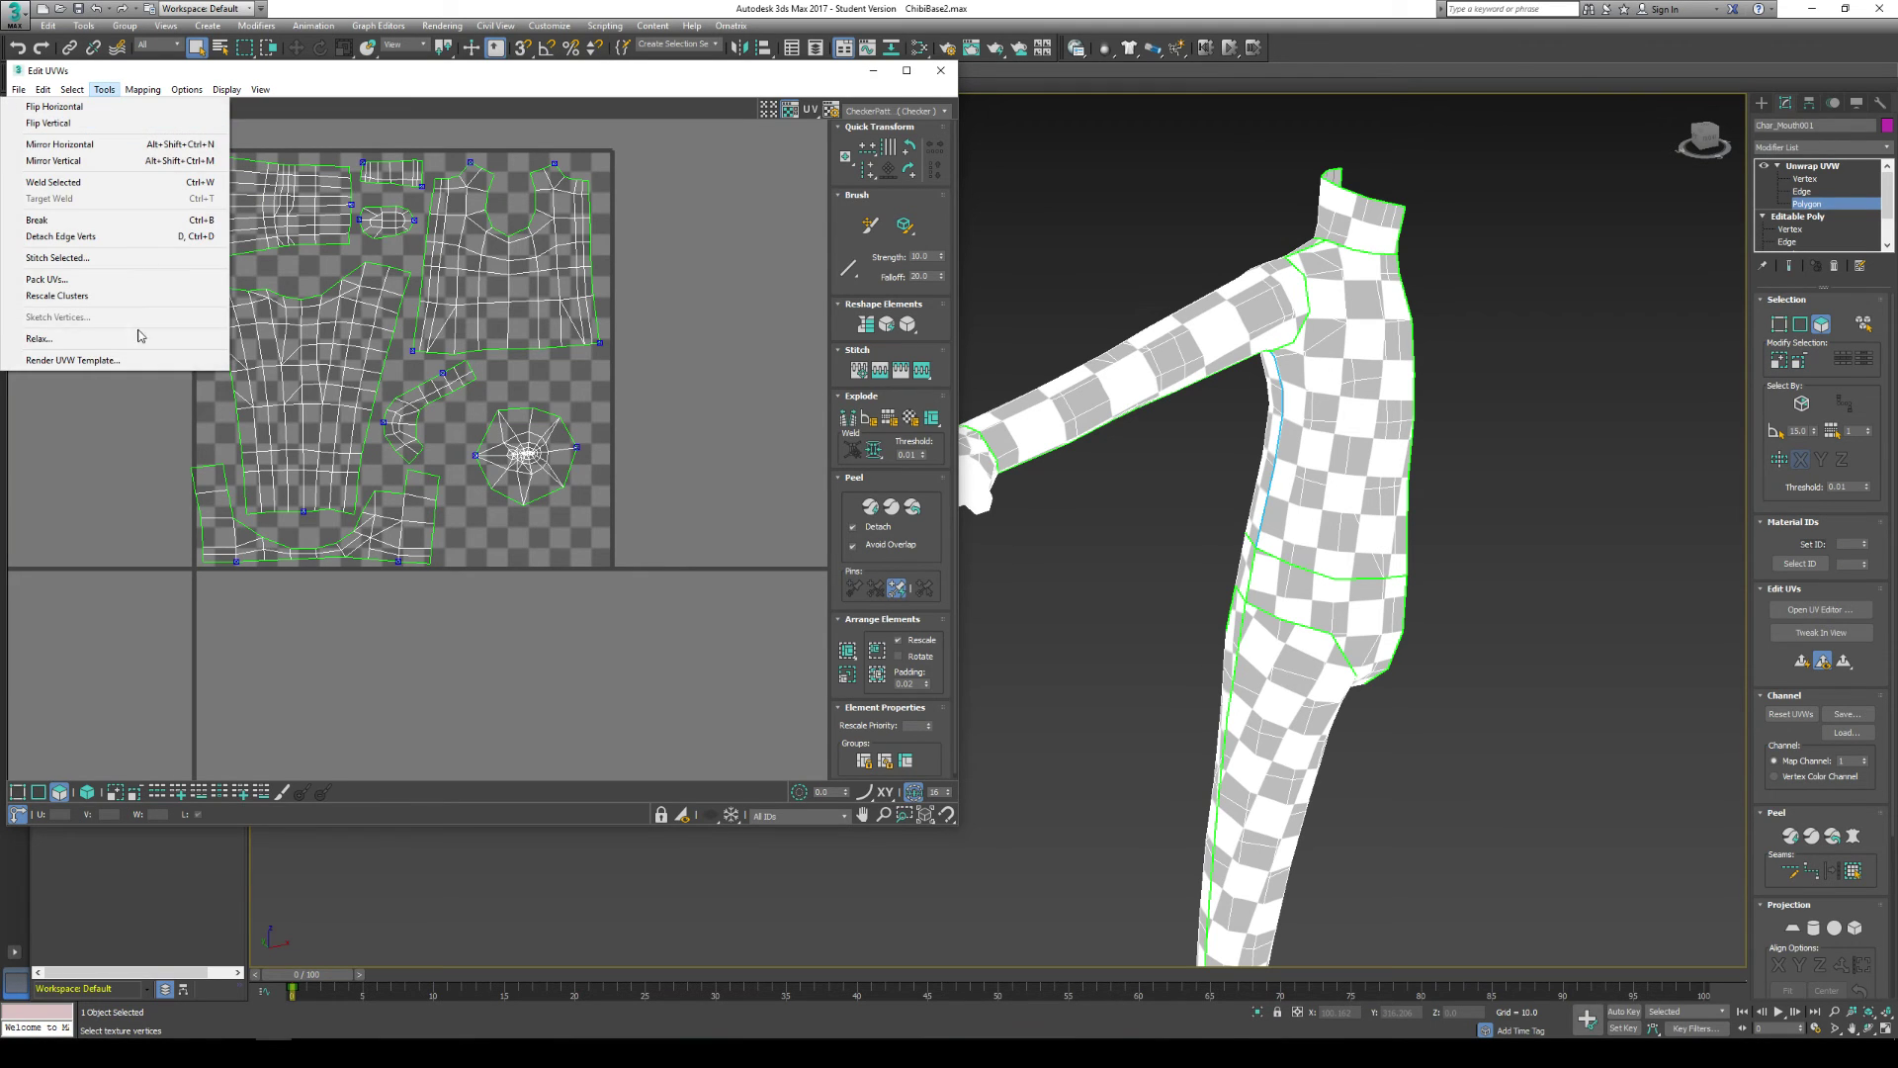
left_click(119, 352)
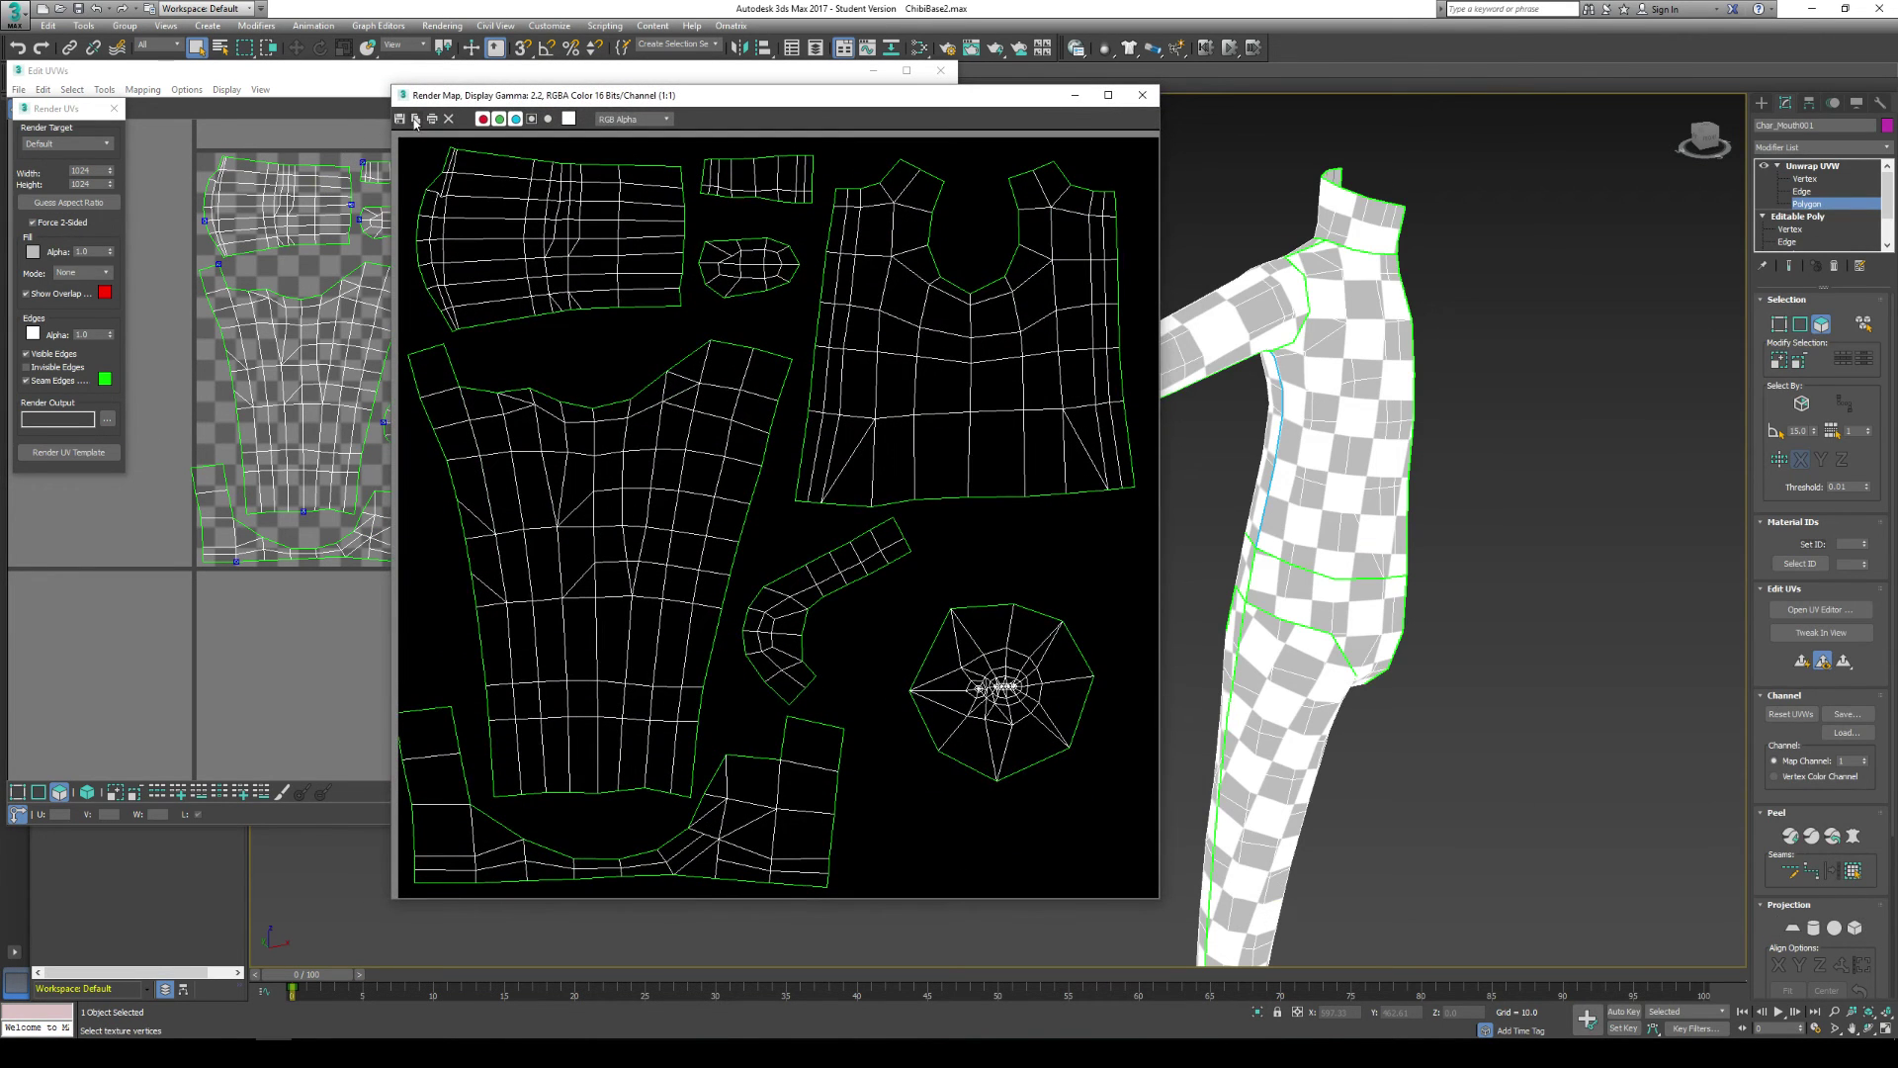
left_click(415, 120)
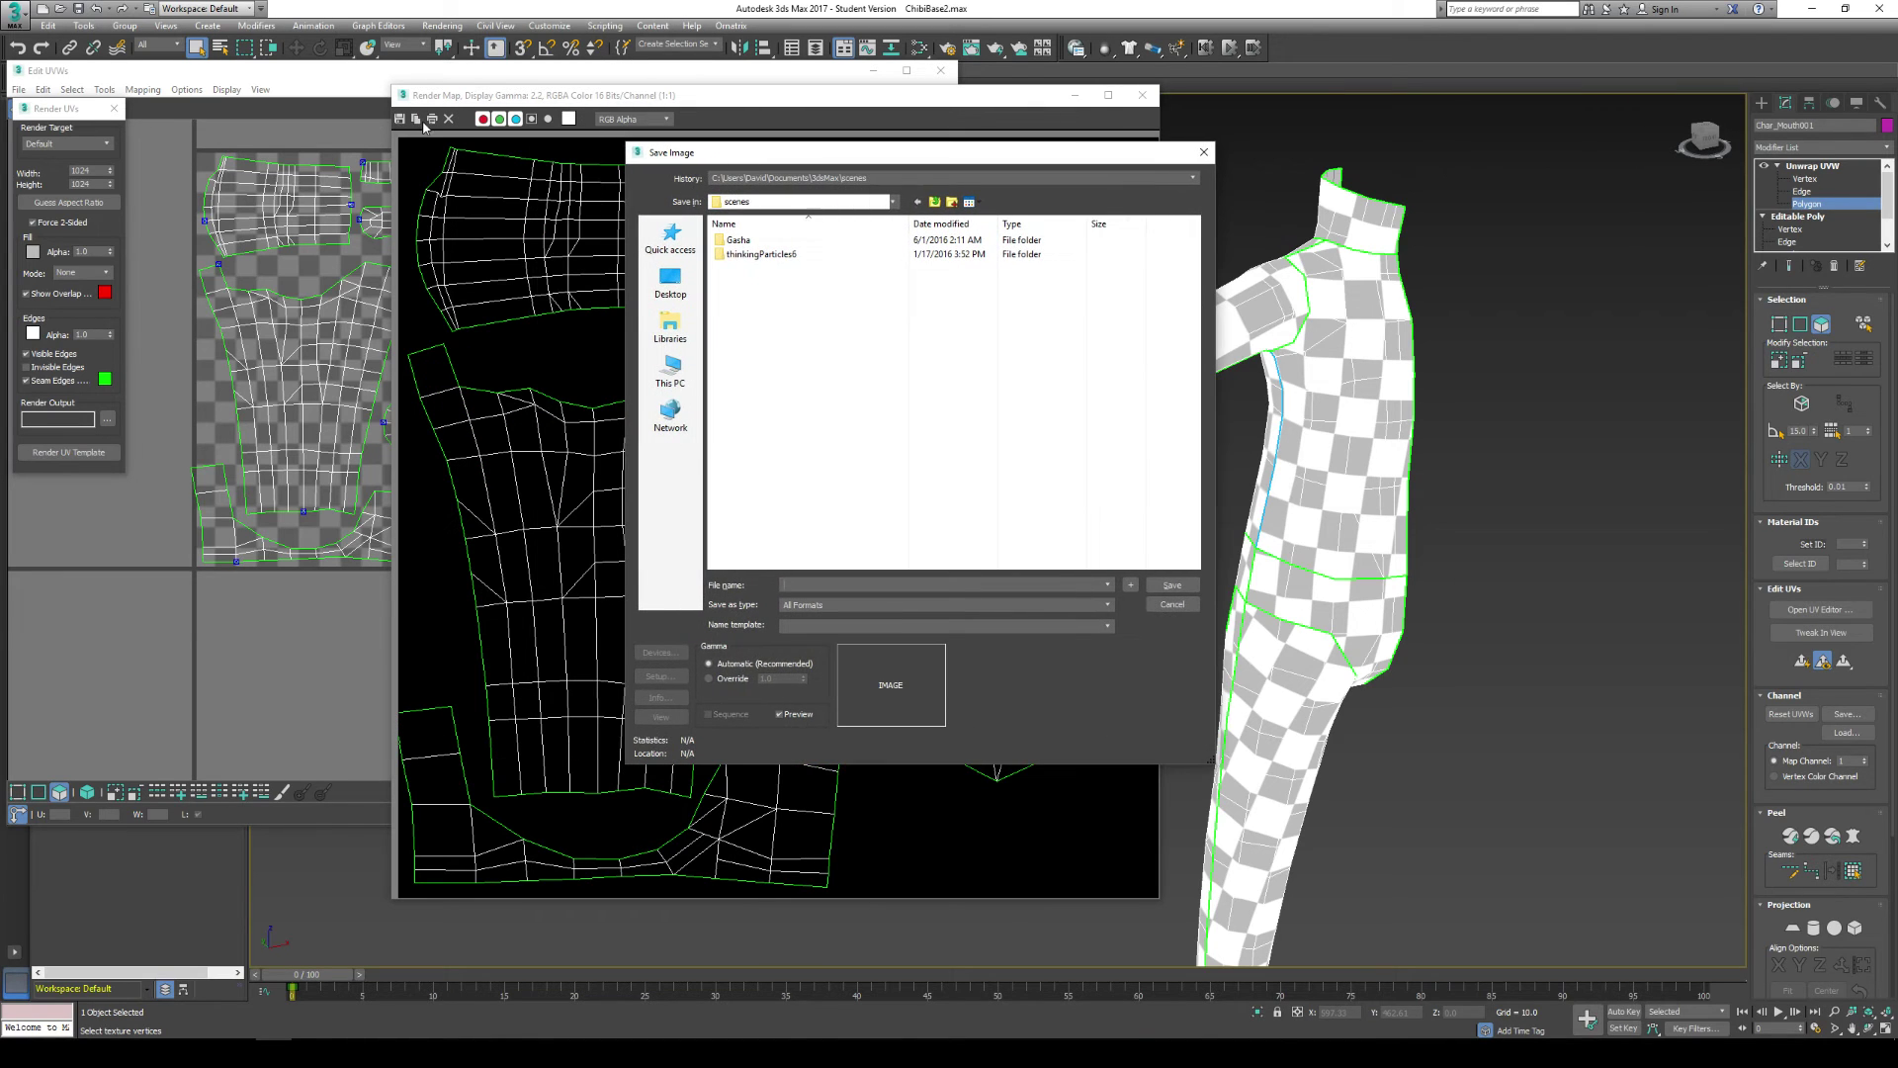
left_click(670, 282)
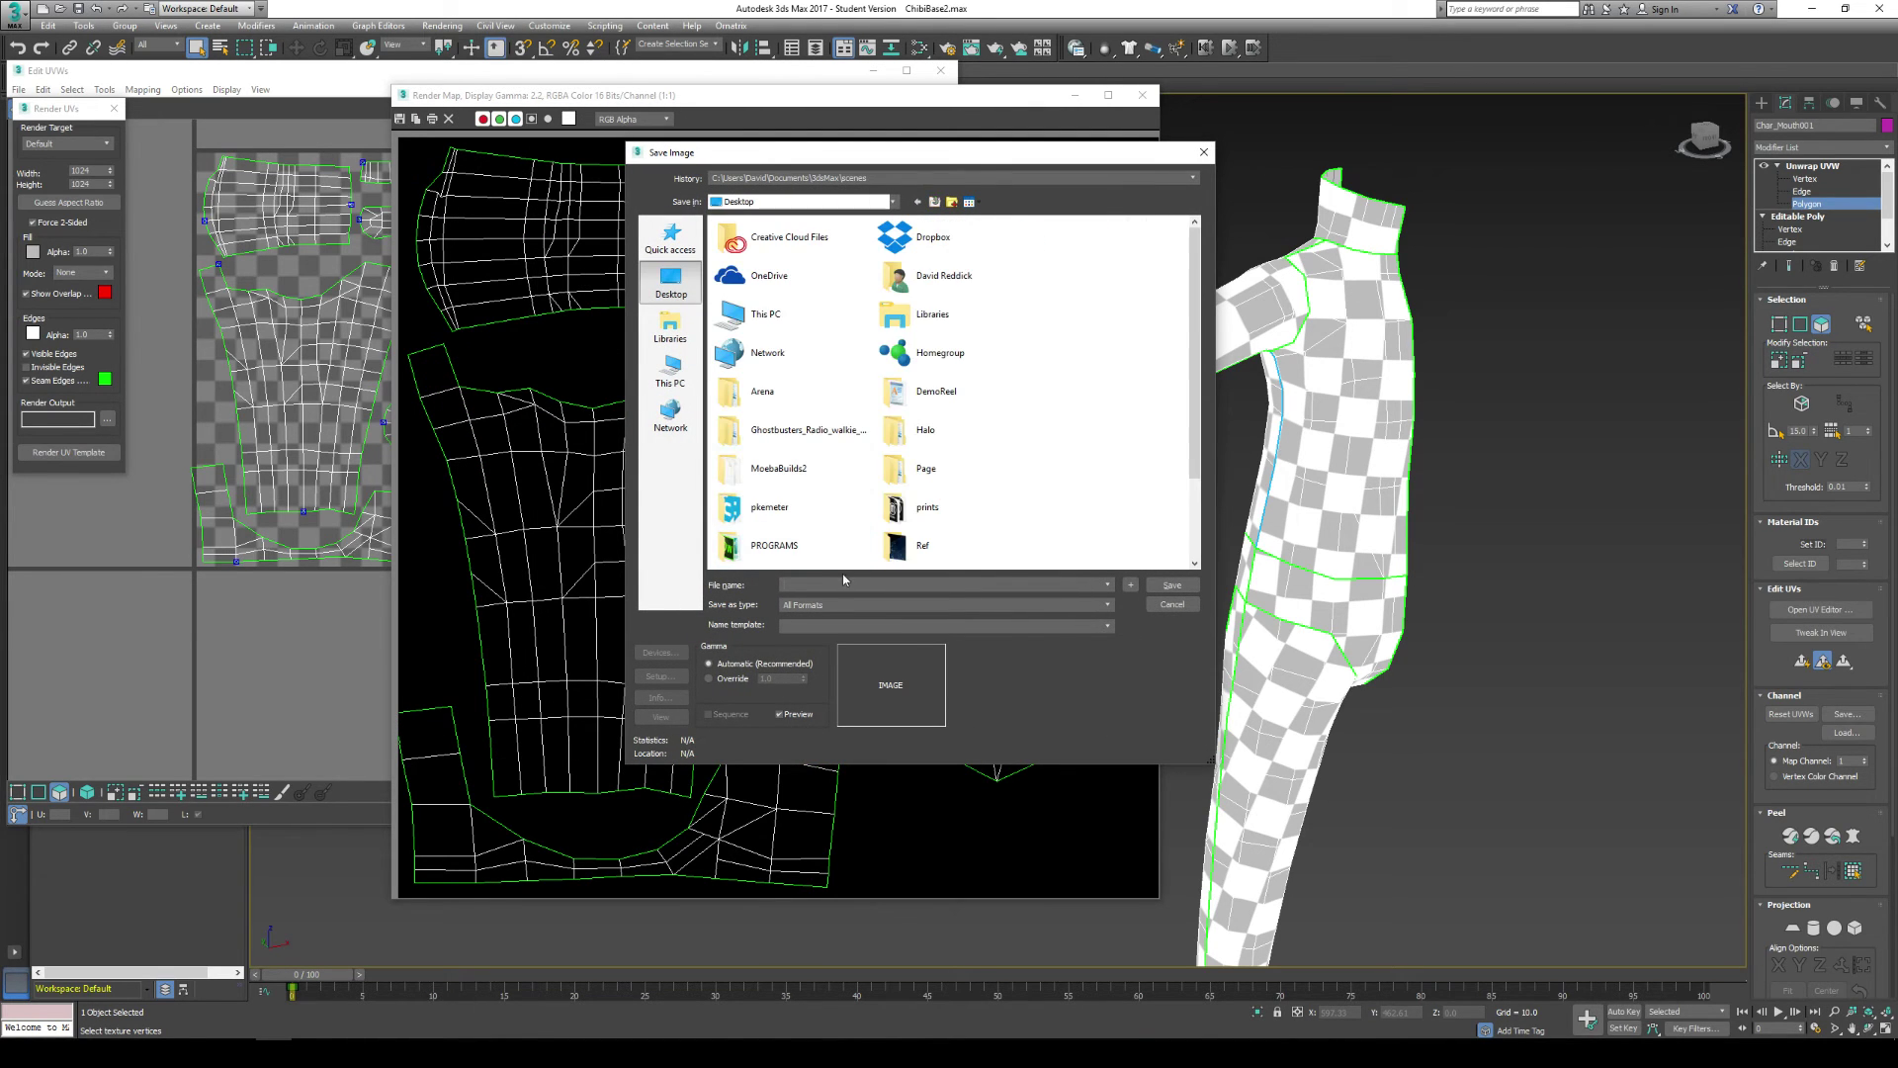
left_click(840, 604)
left_click(830, 686)
key("Return")
key("Return")
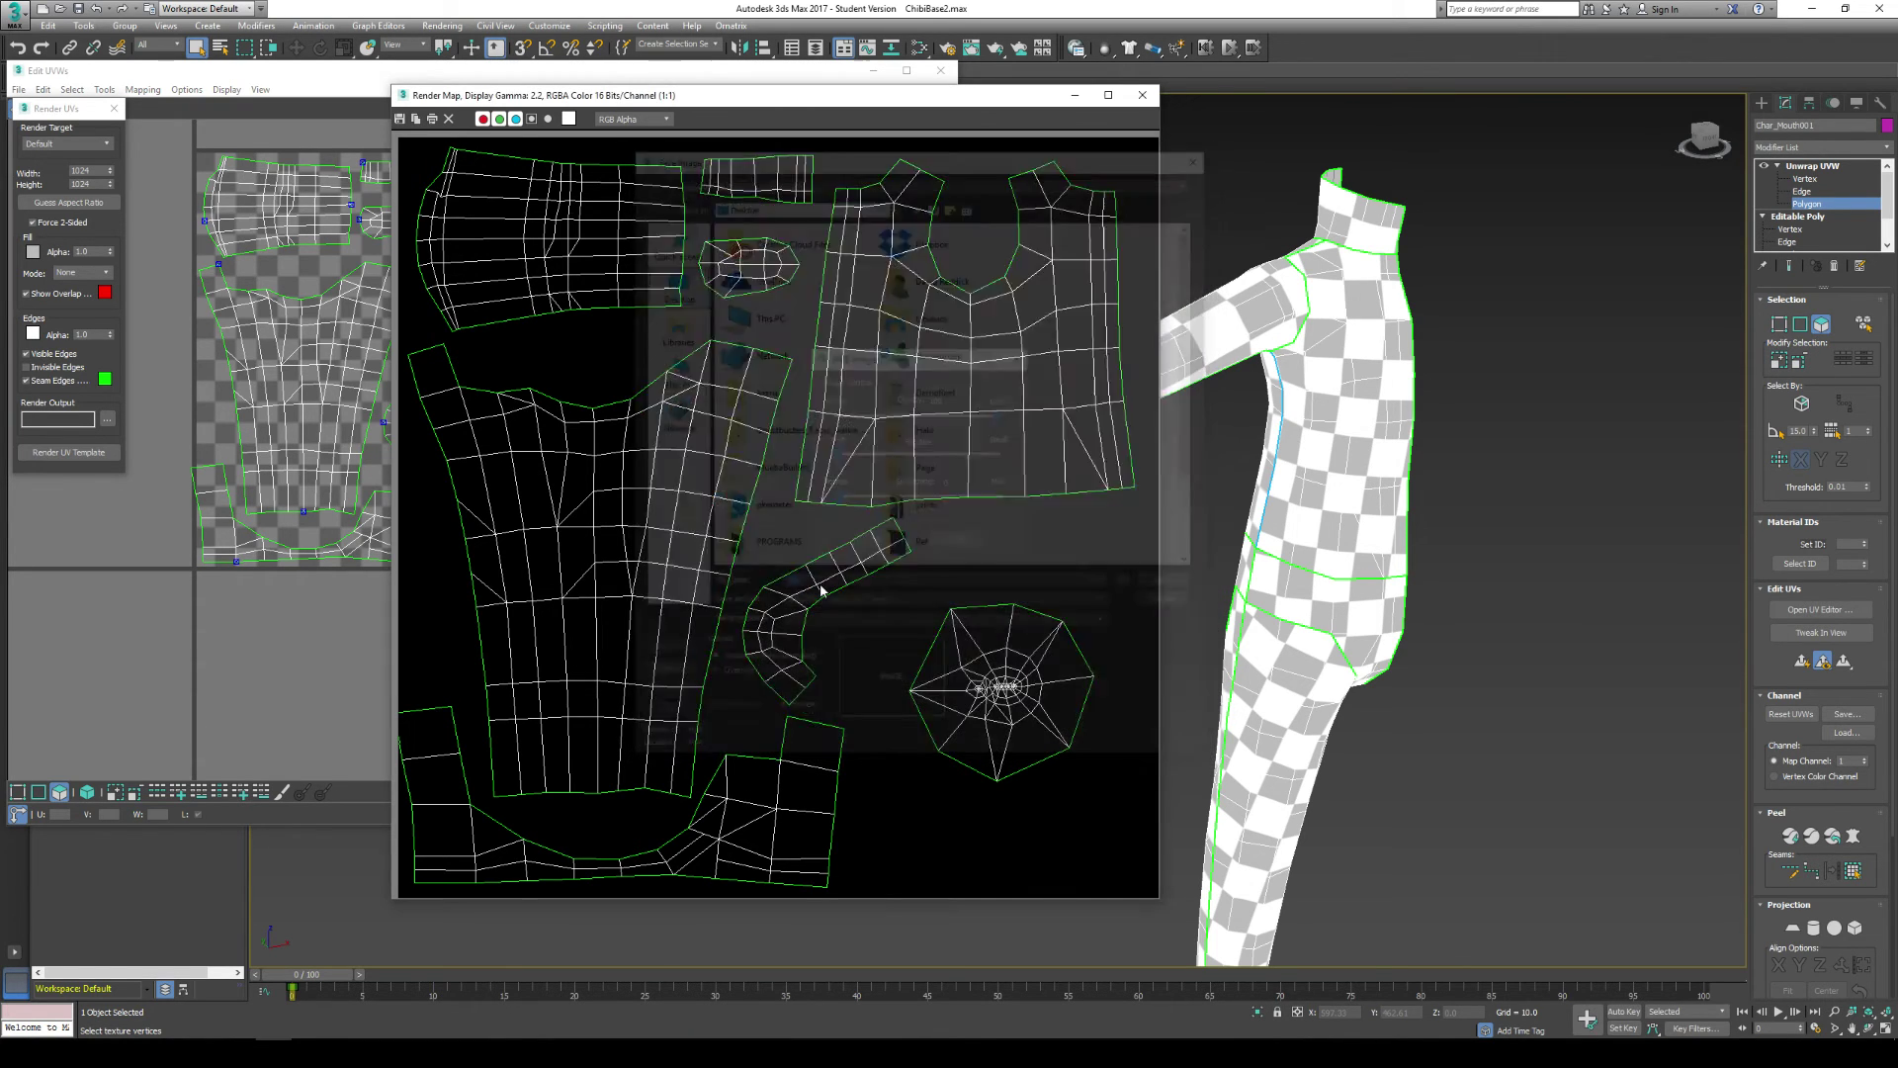
left_click(1142, 95)
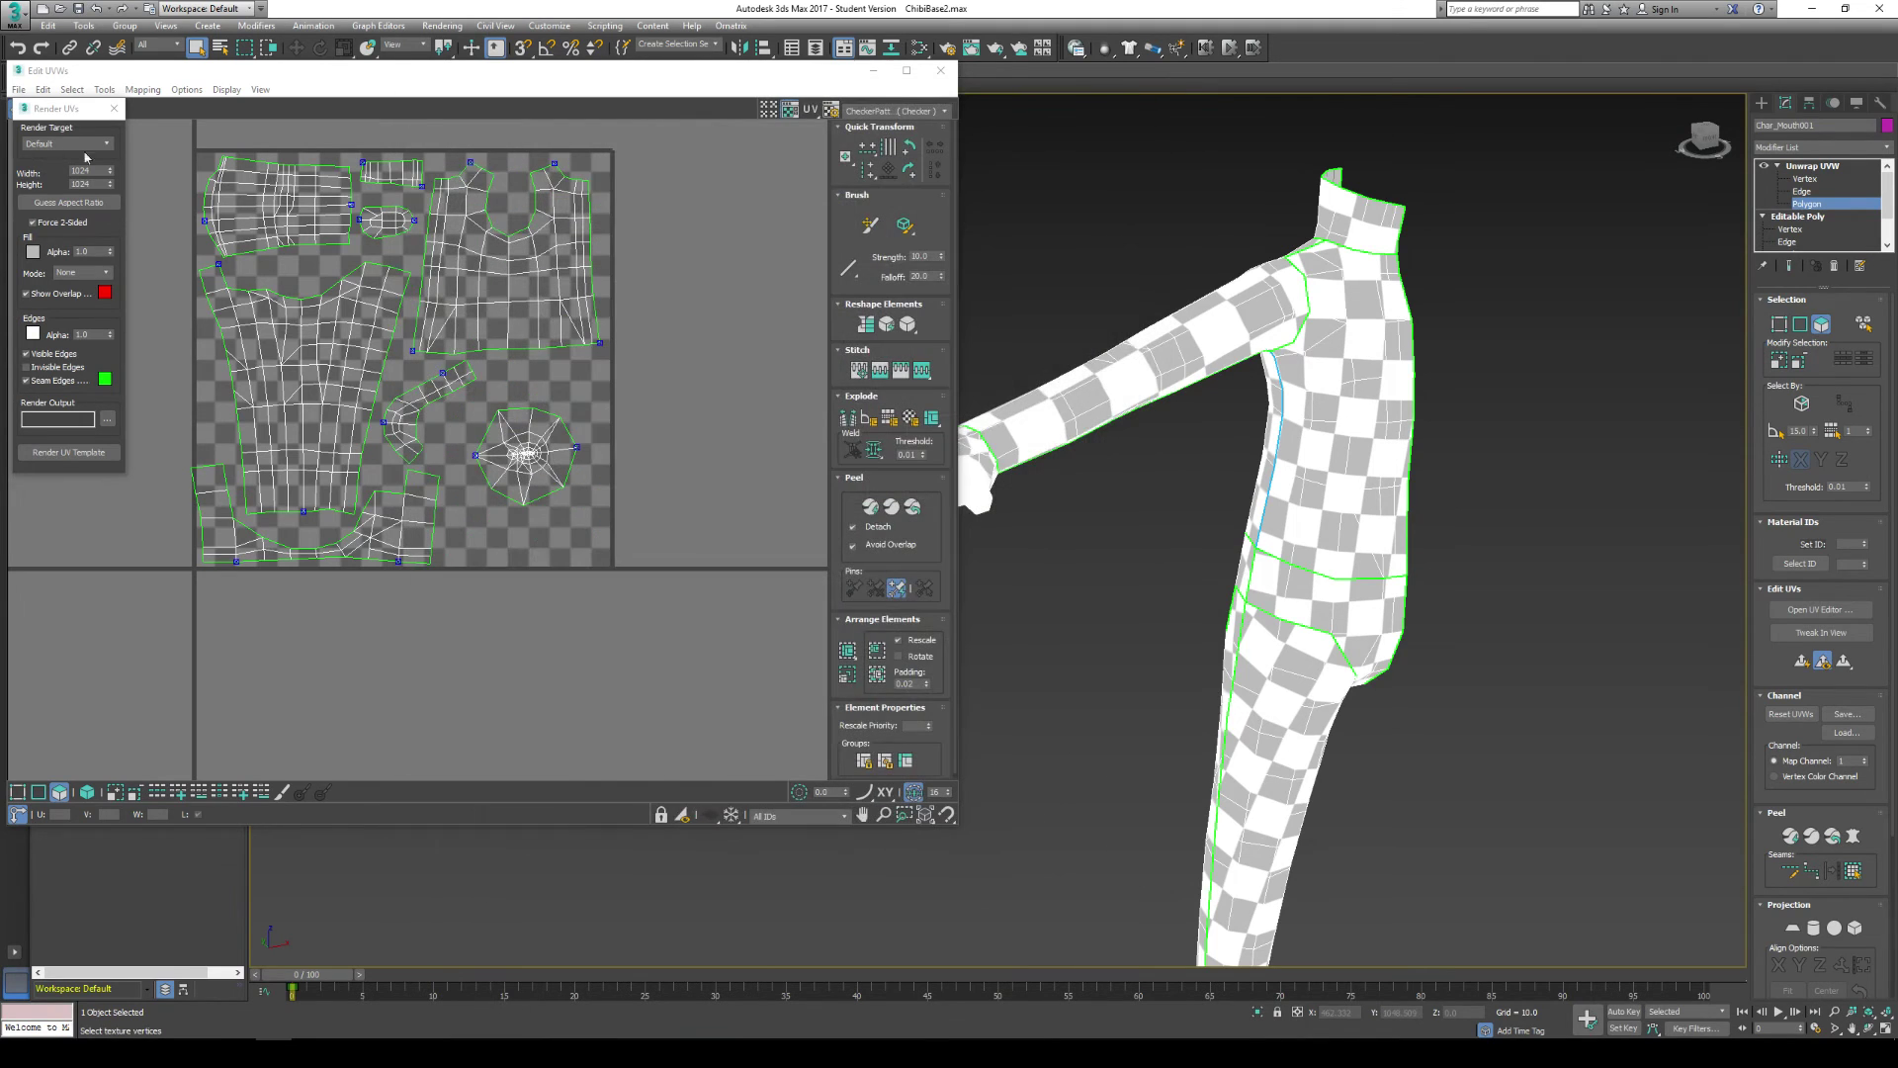
Step: Save the UV layout to the Desktop as a UVW file named uvb
left_click_drag(138, 70, 355, 97)
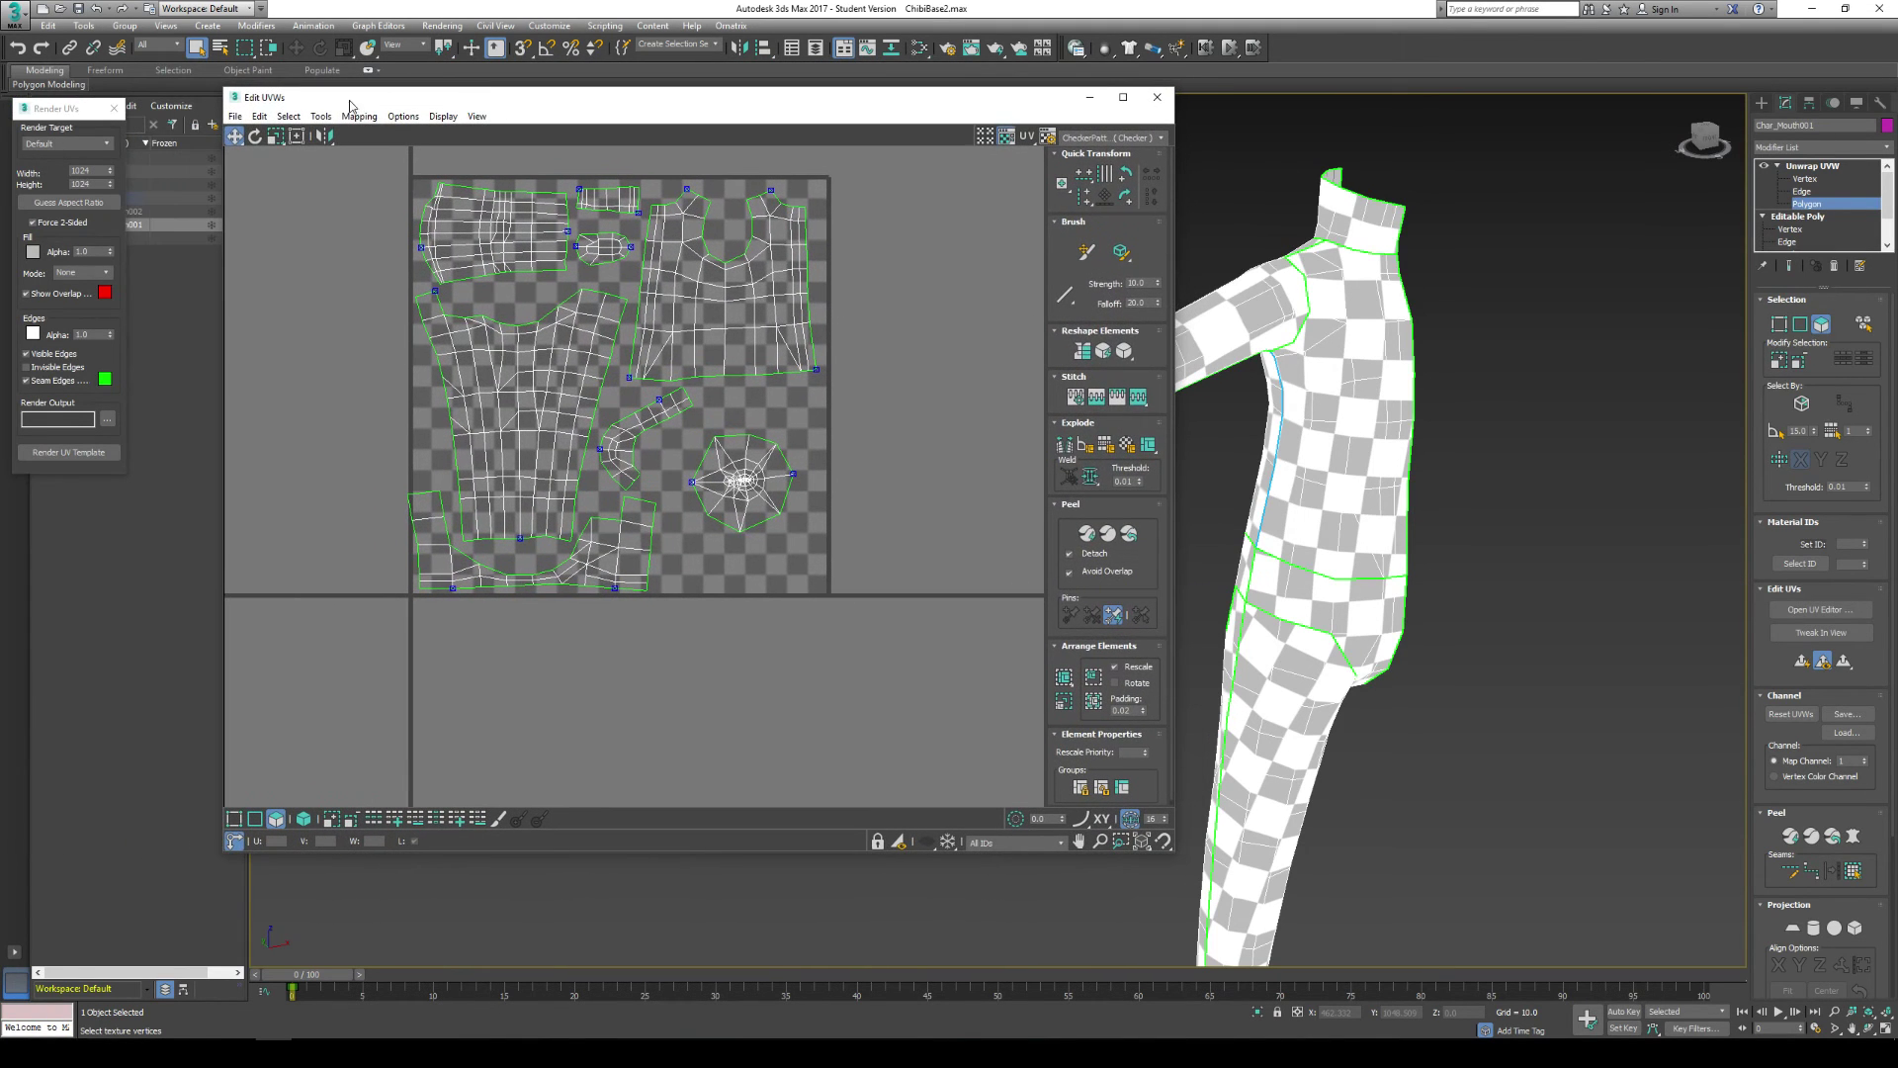
left_click(234, 115)
left_click(212, 150)
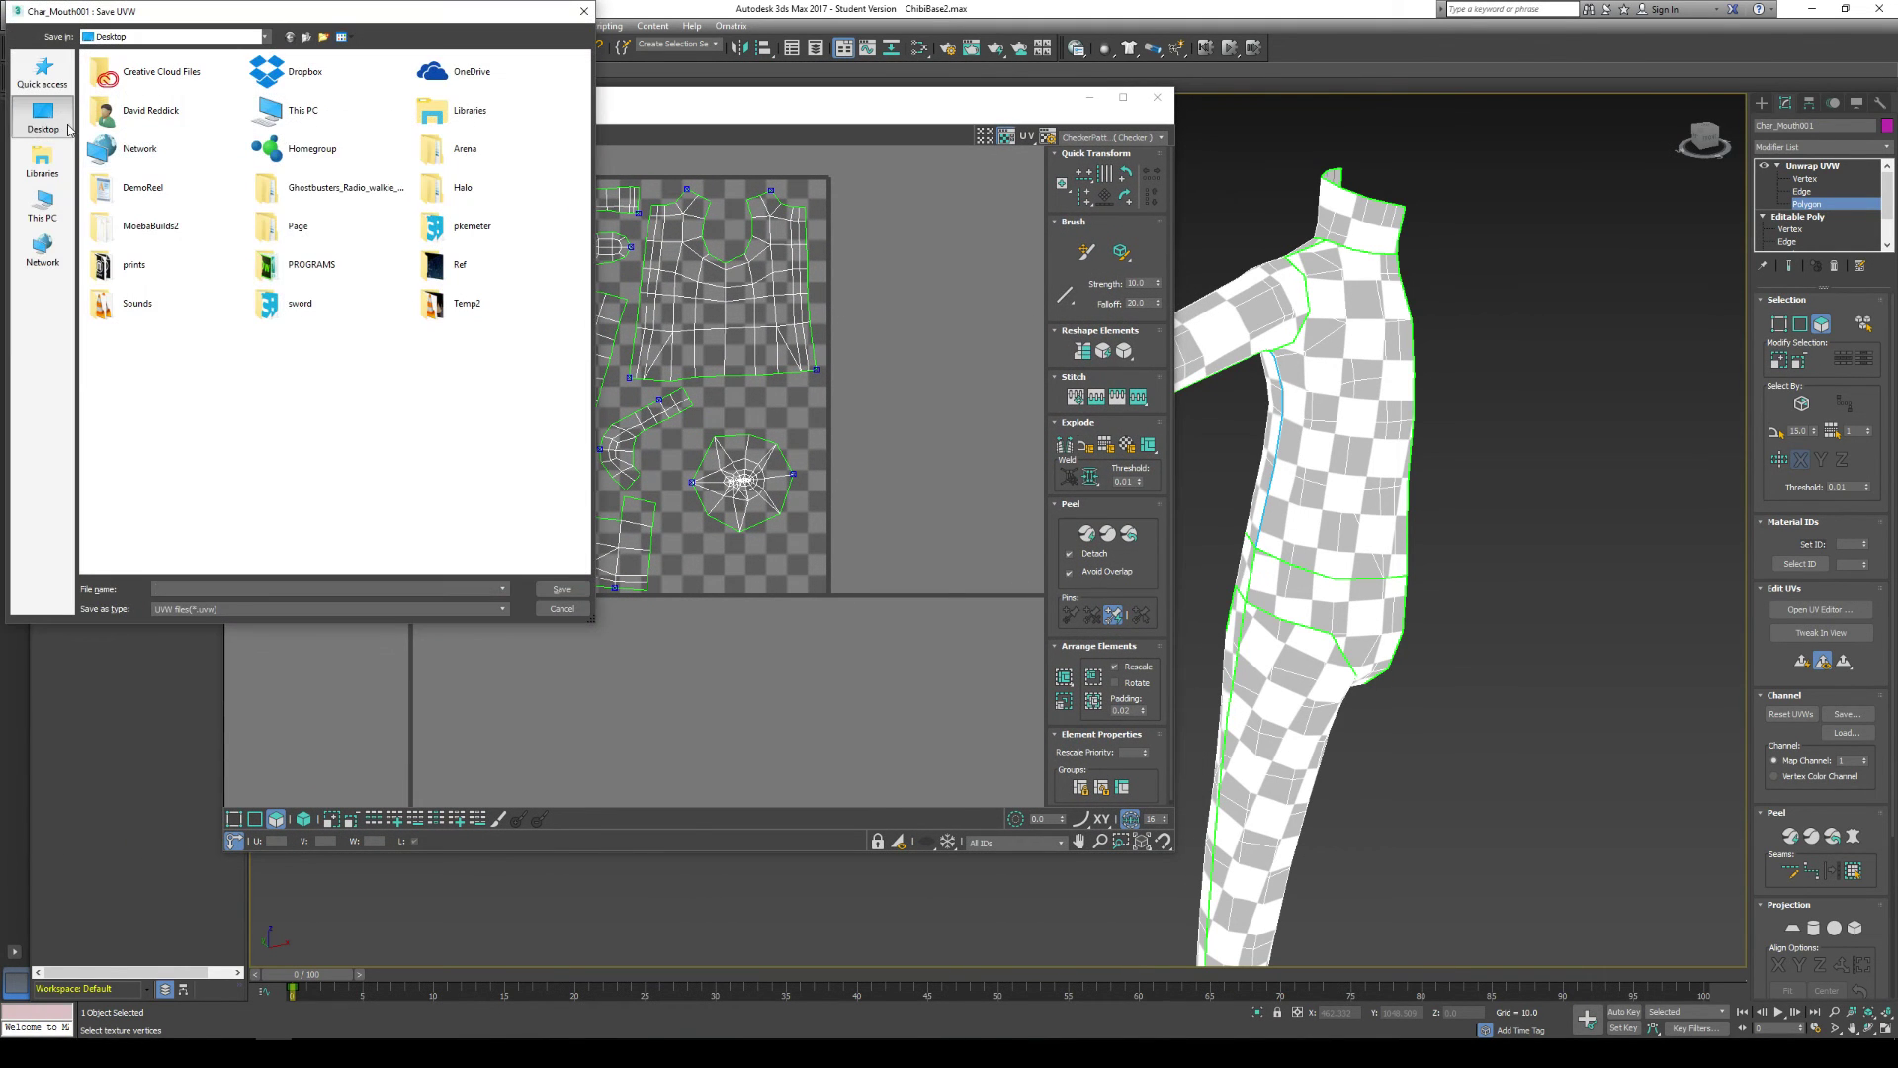
type("uvbackup_b")
key("Return")
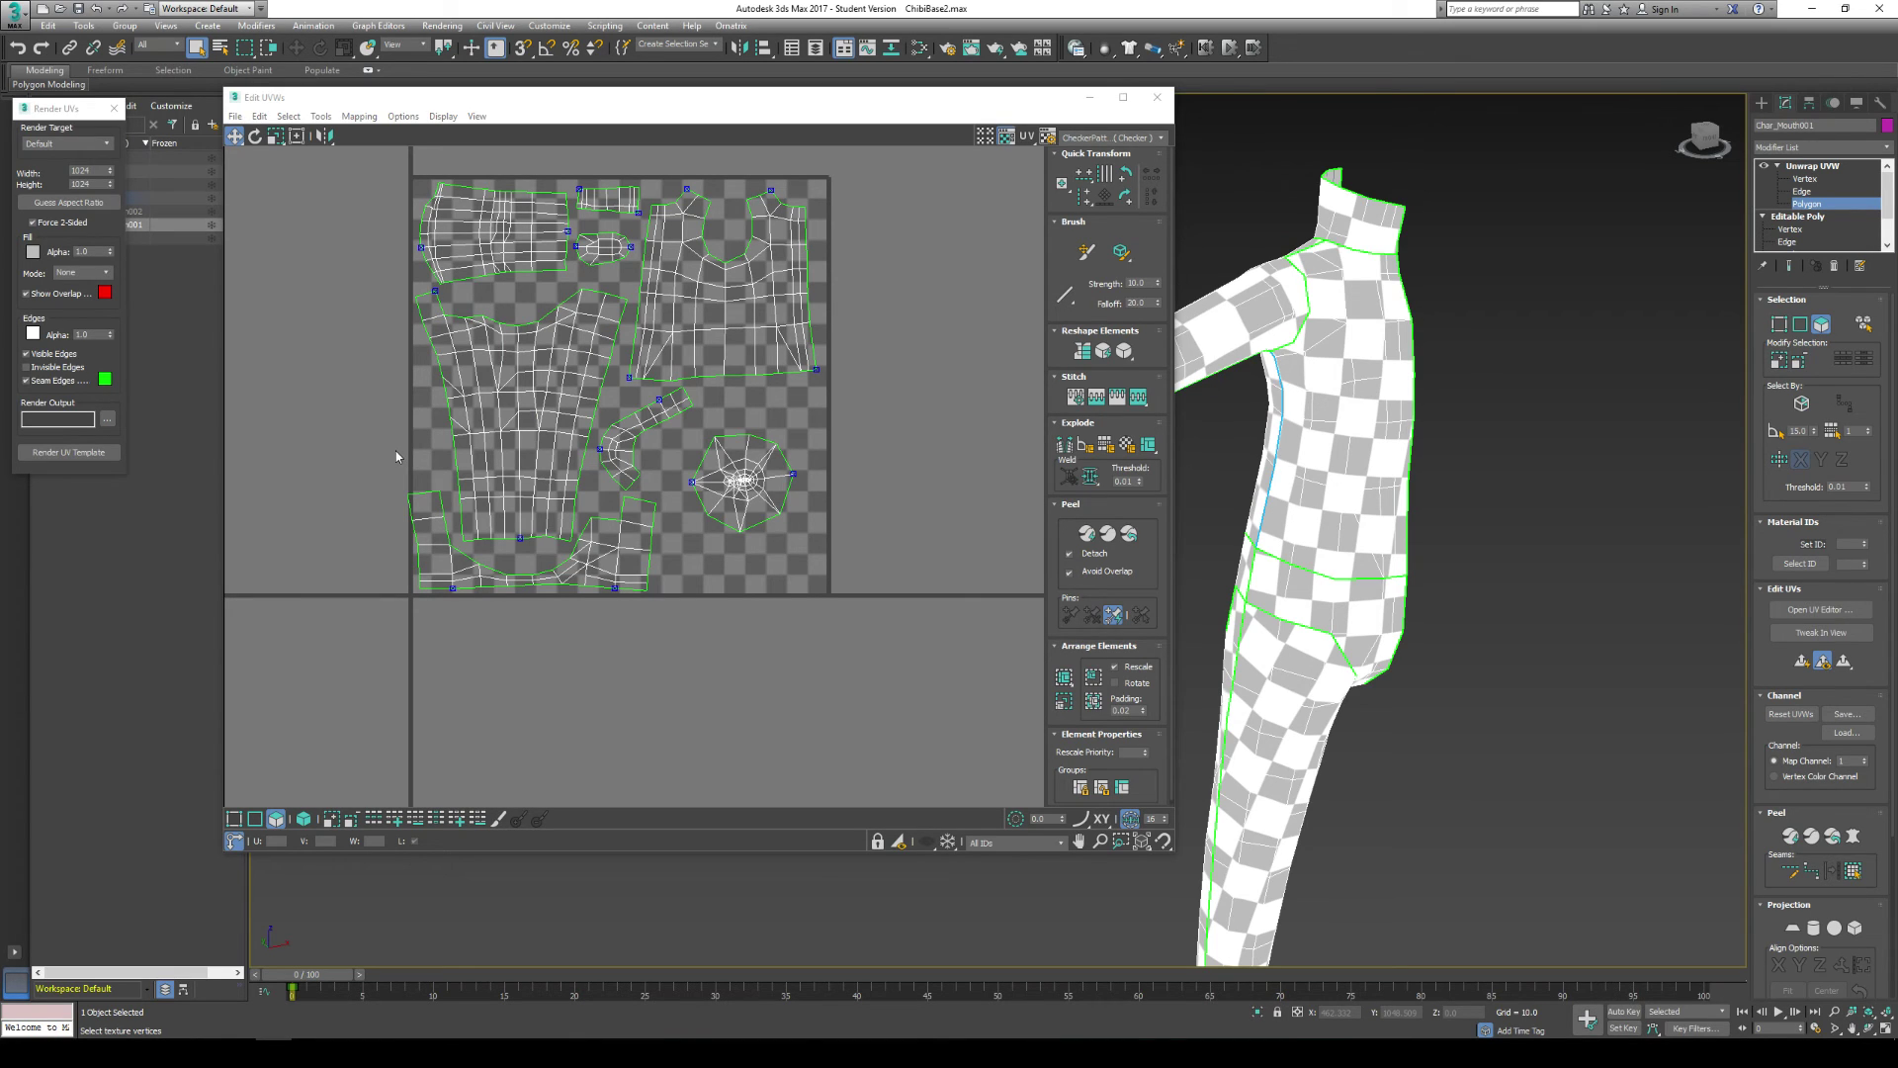
left_click(232, 117)
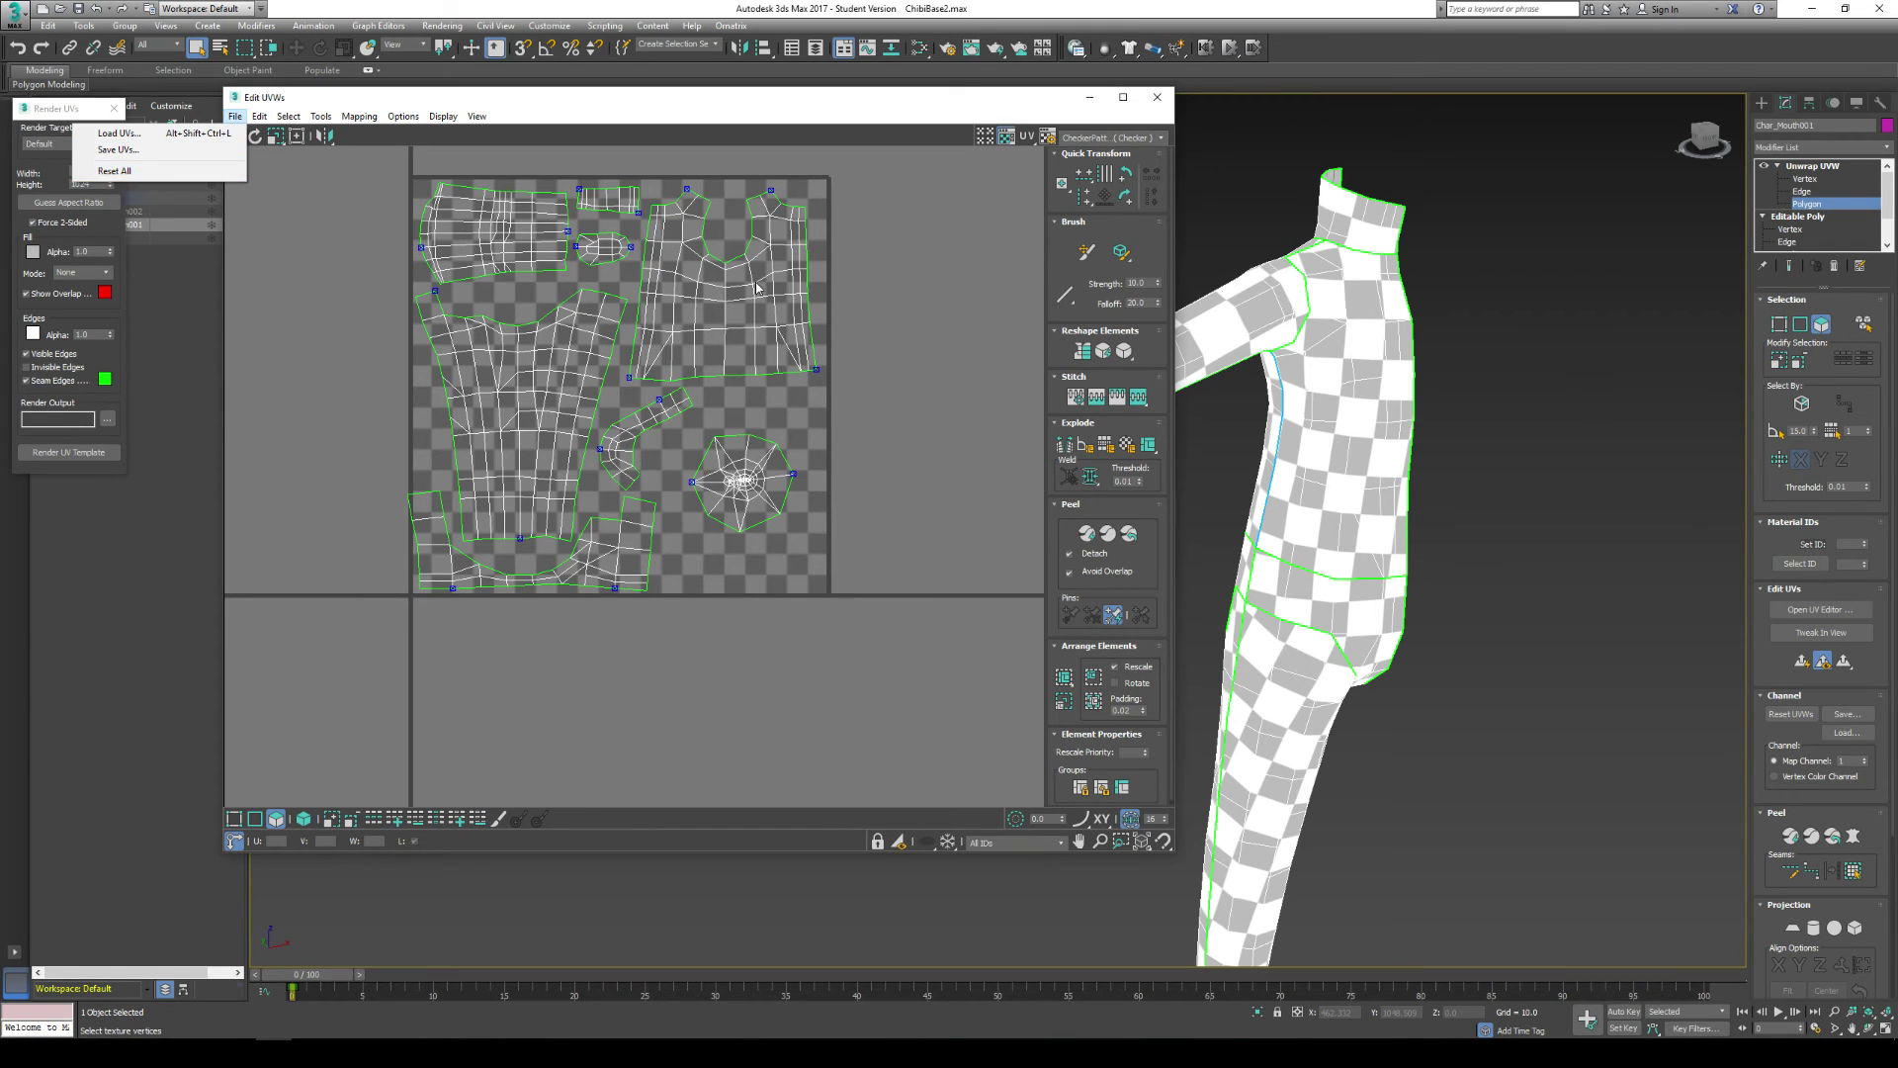
left_click(895, 193)
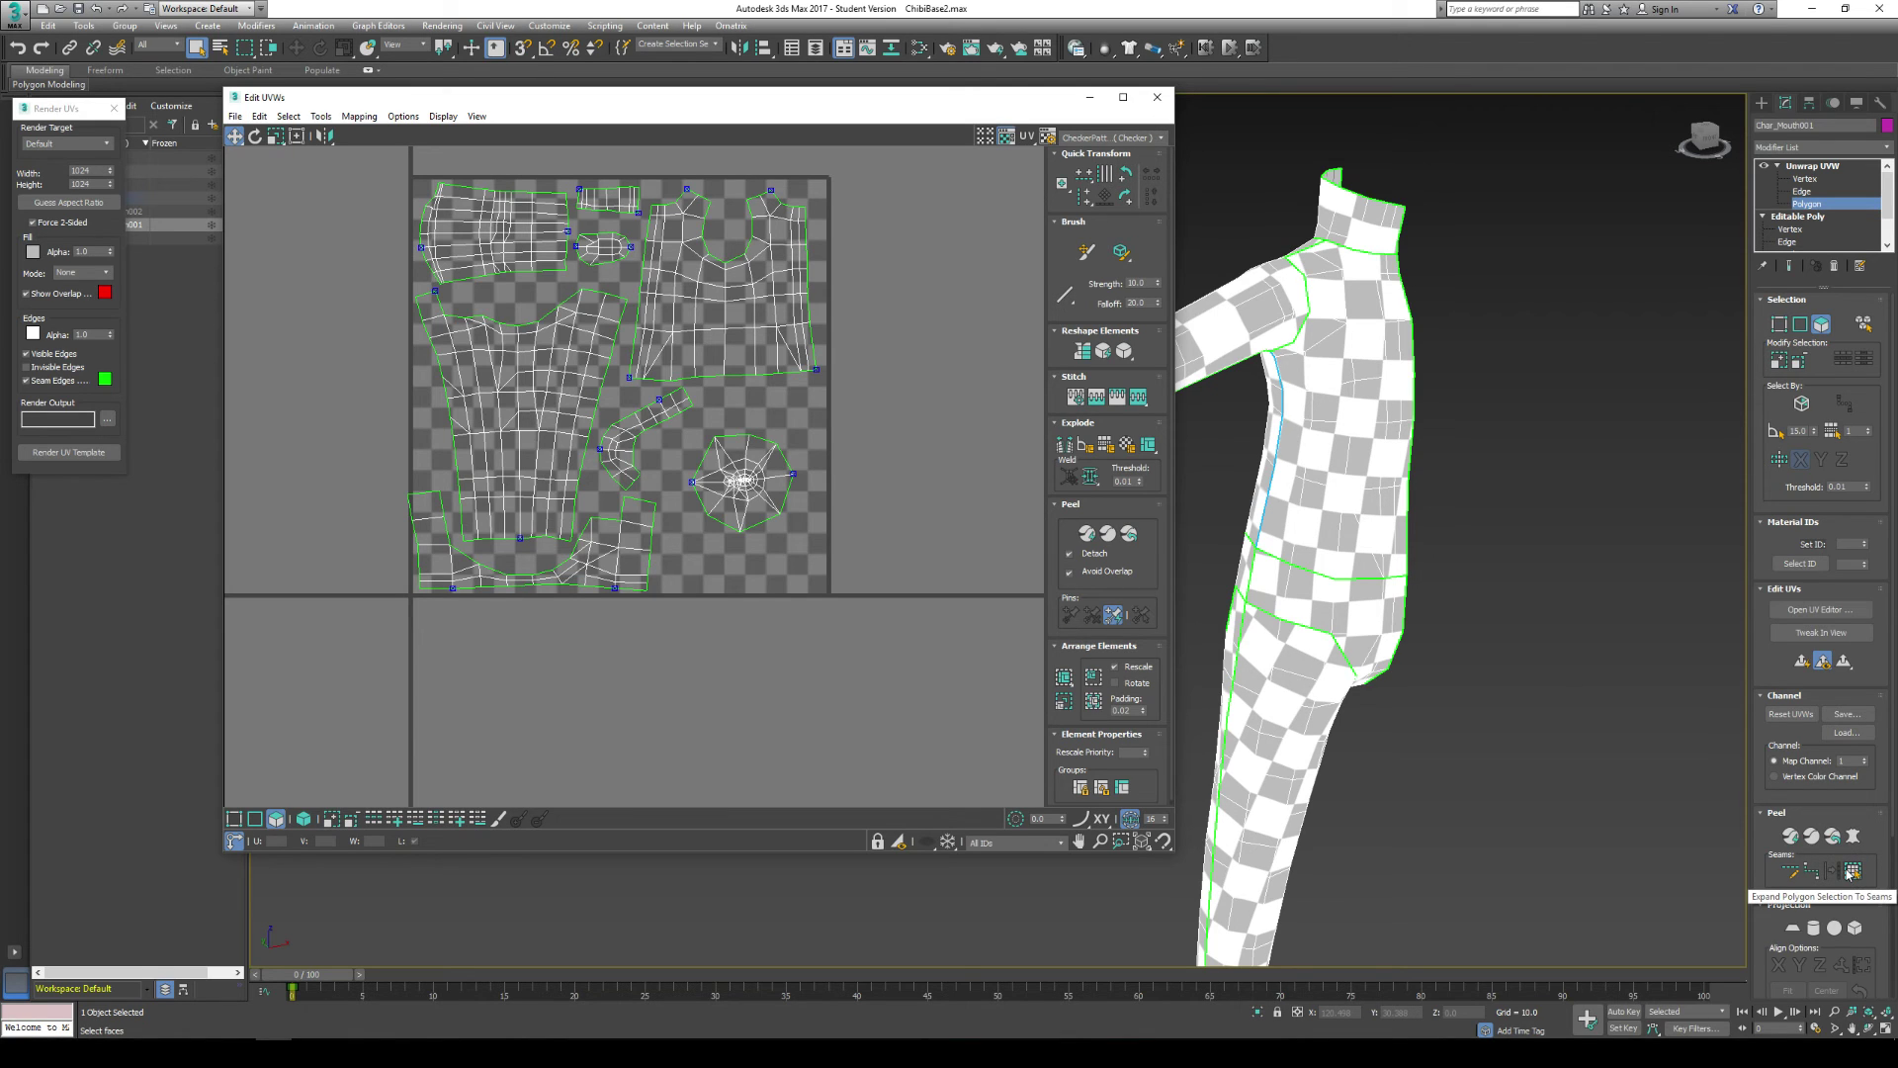
Step: Select a polygon on each side of the torso's side seam in turn, expanding each selection to the seams
left_click(1357, 406)
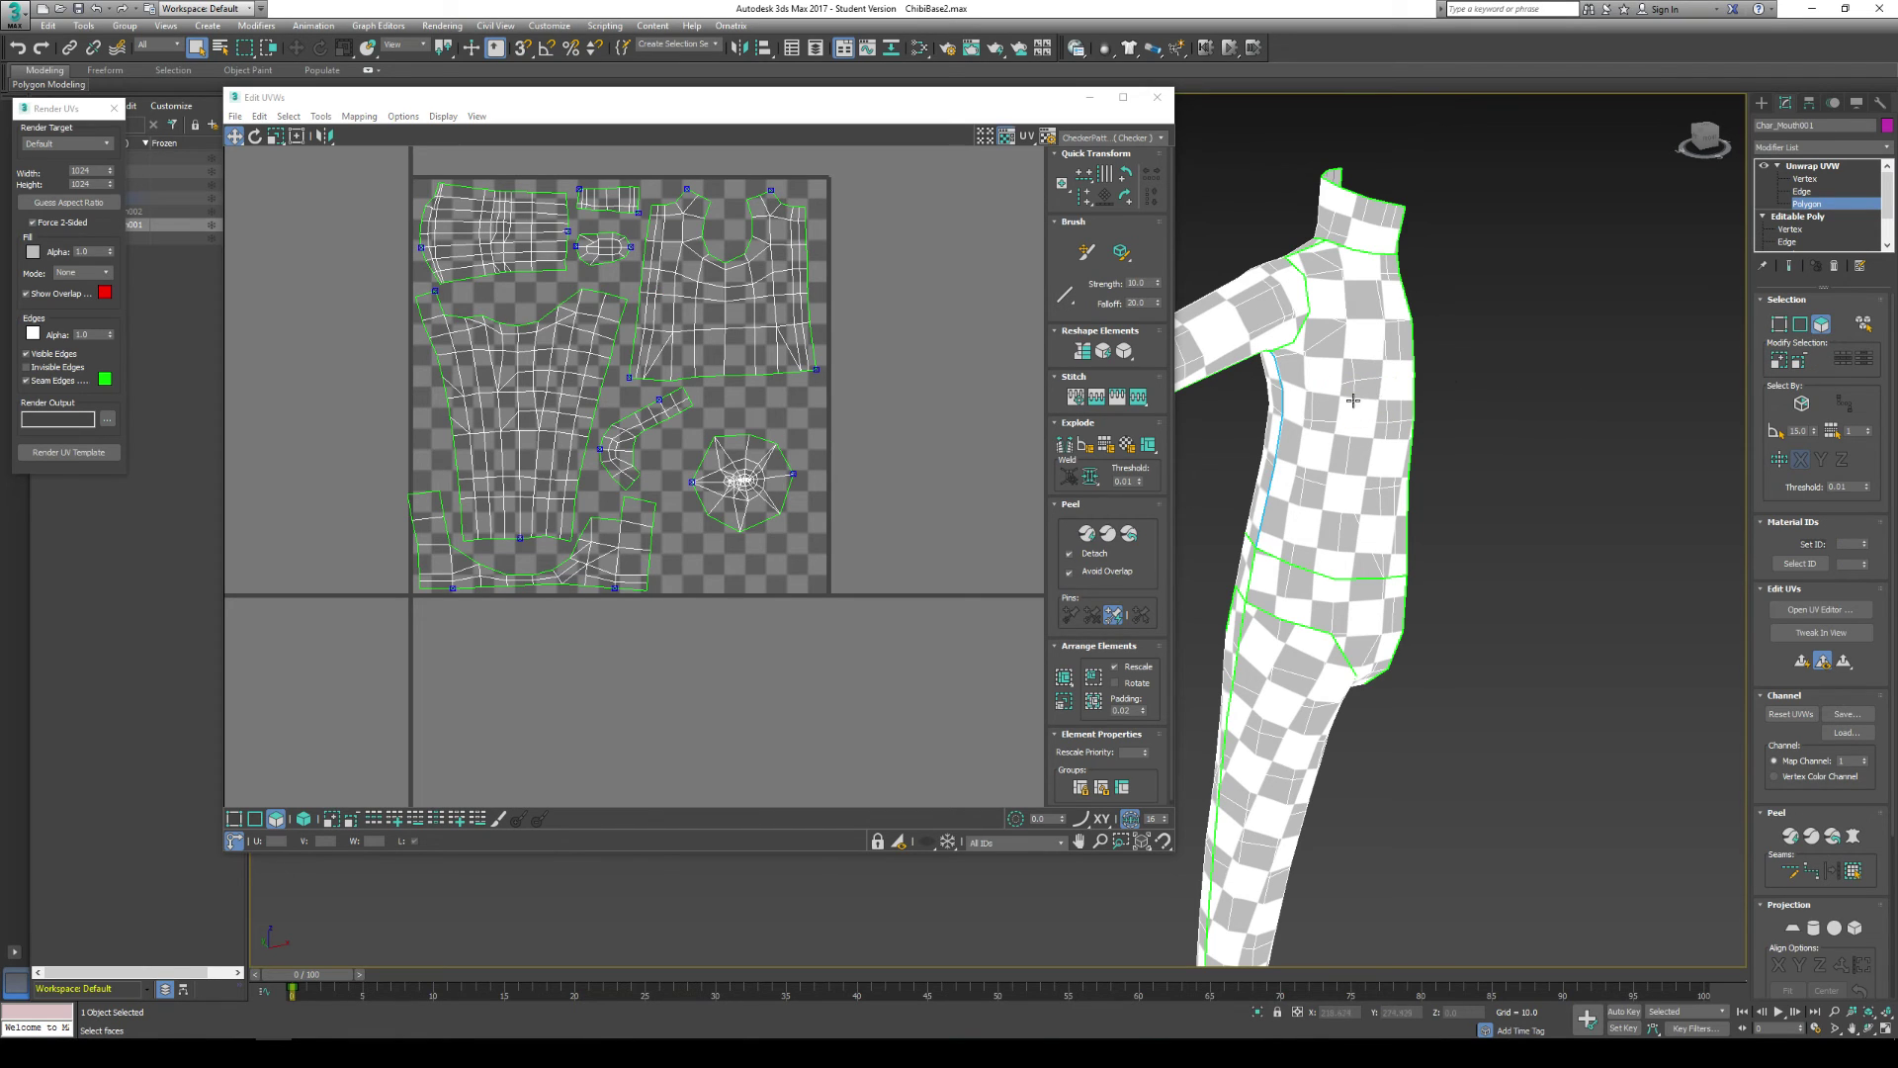
left_click(1853, 872)
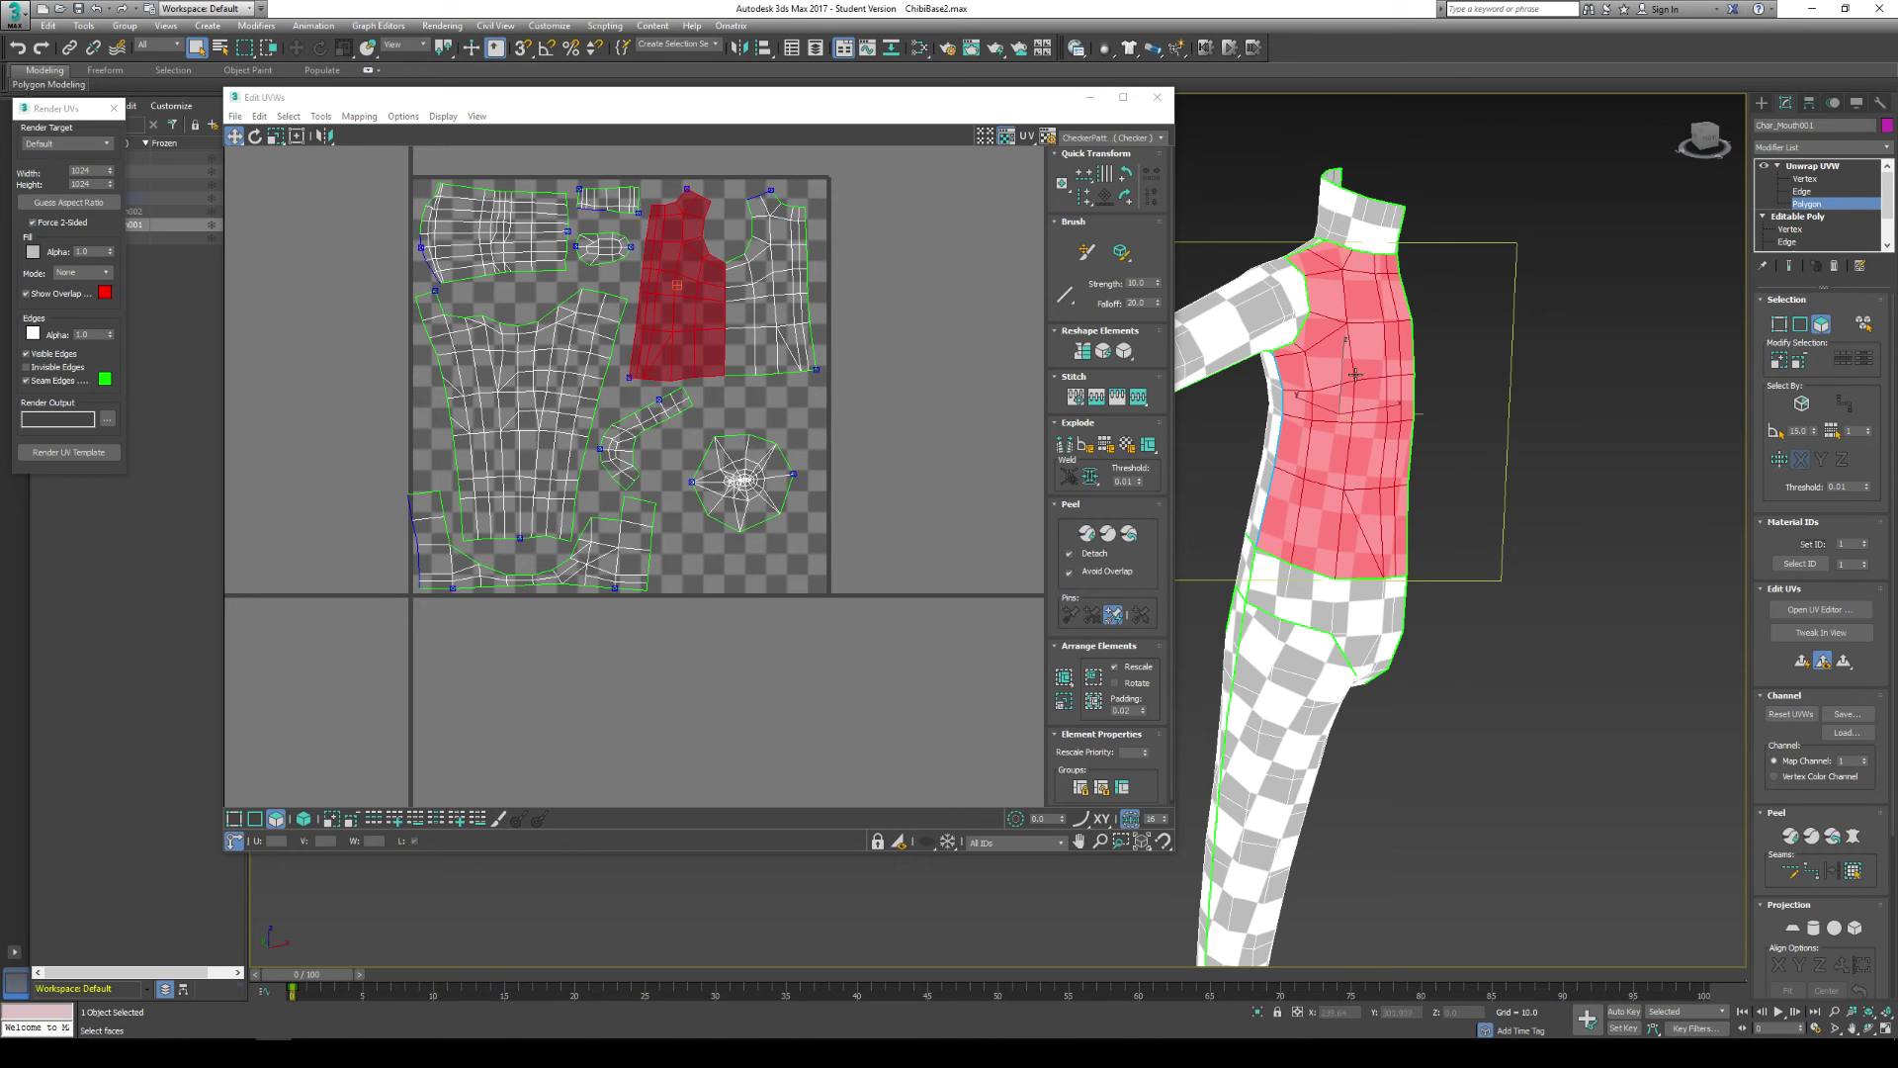
middle_click_drag(1355, 374, 1528, 390, "alt")
left_click(1291, 451)
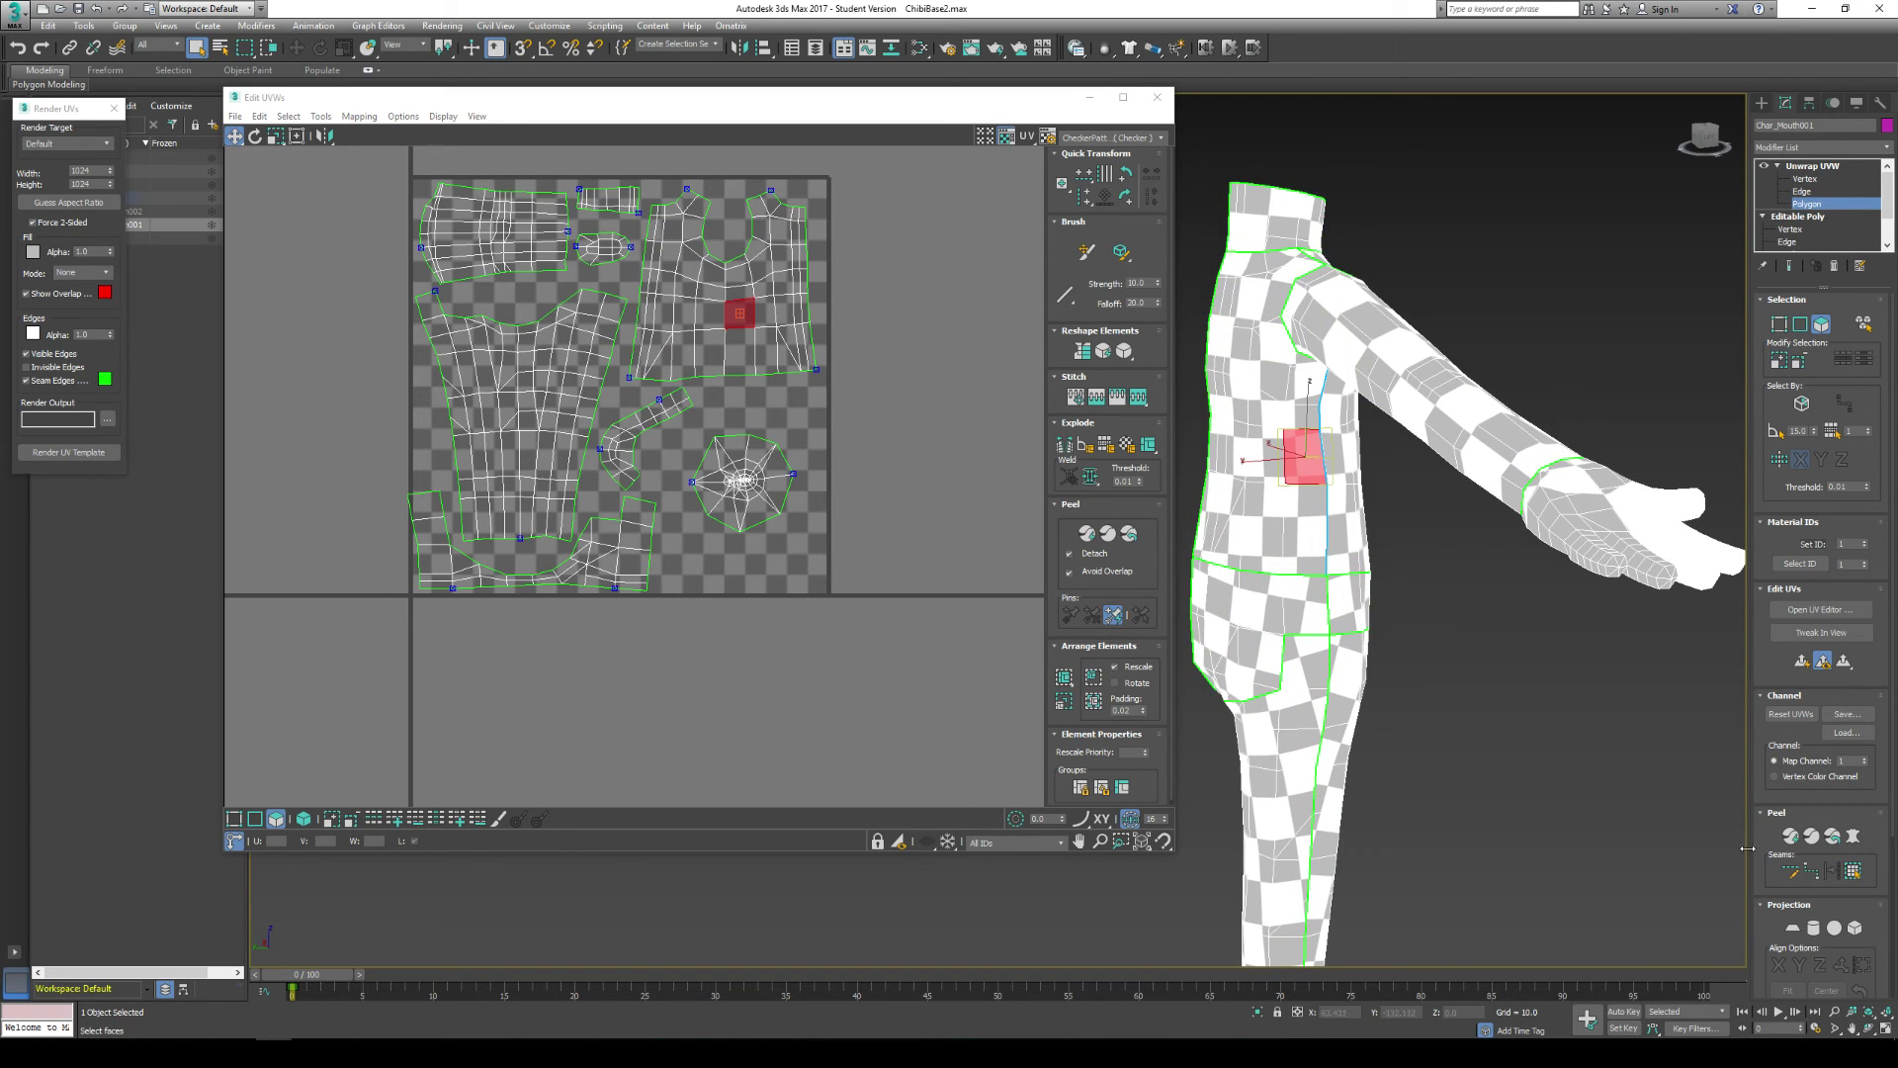
left_click(1855, 872)
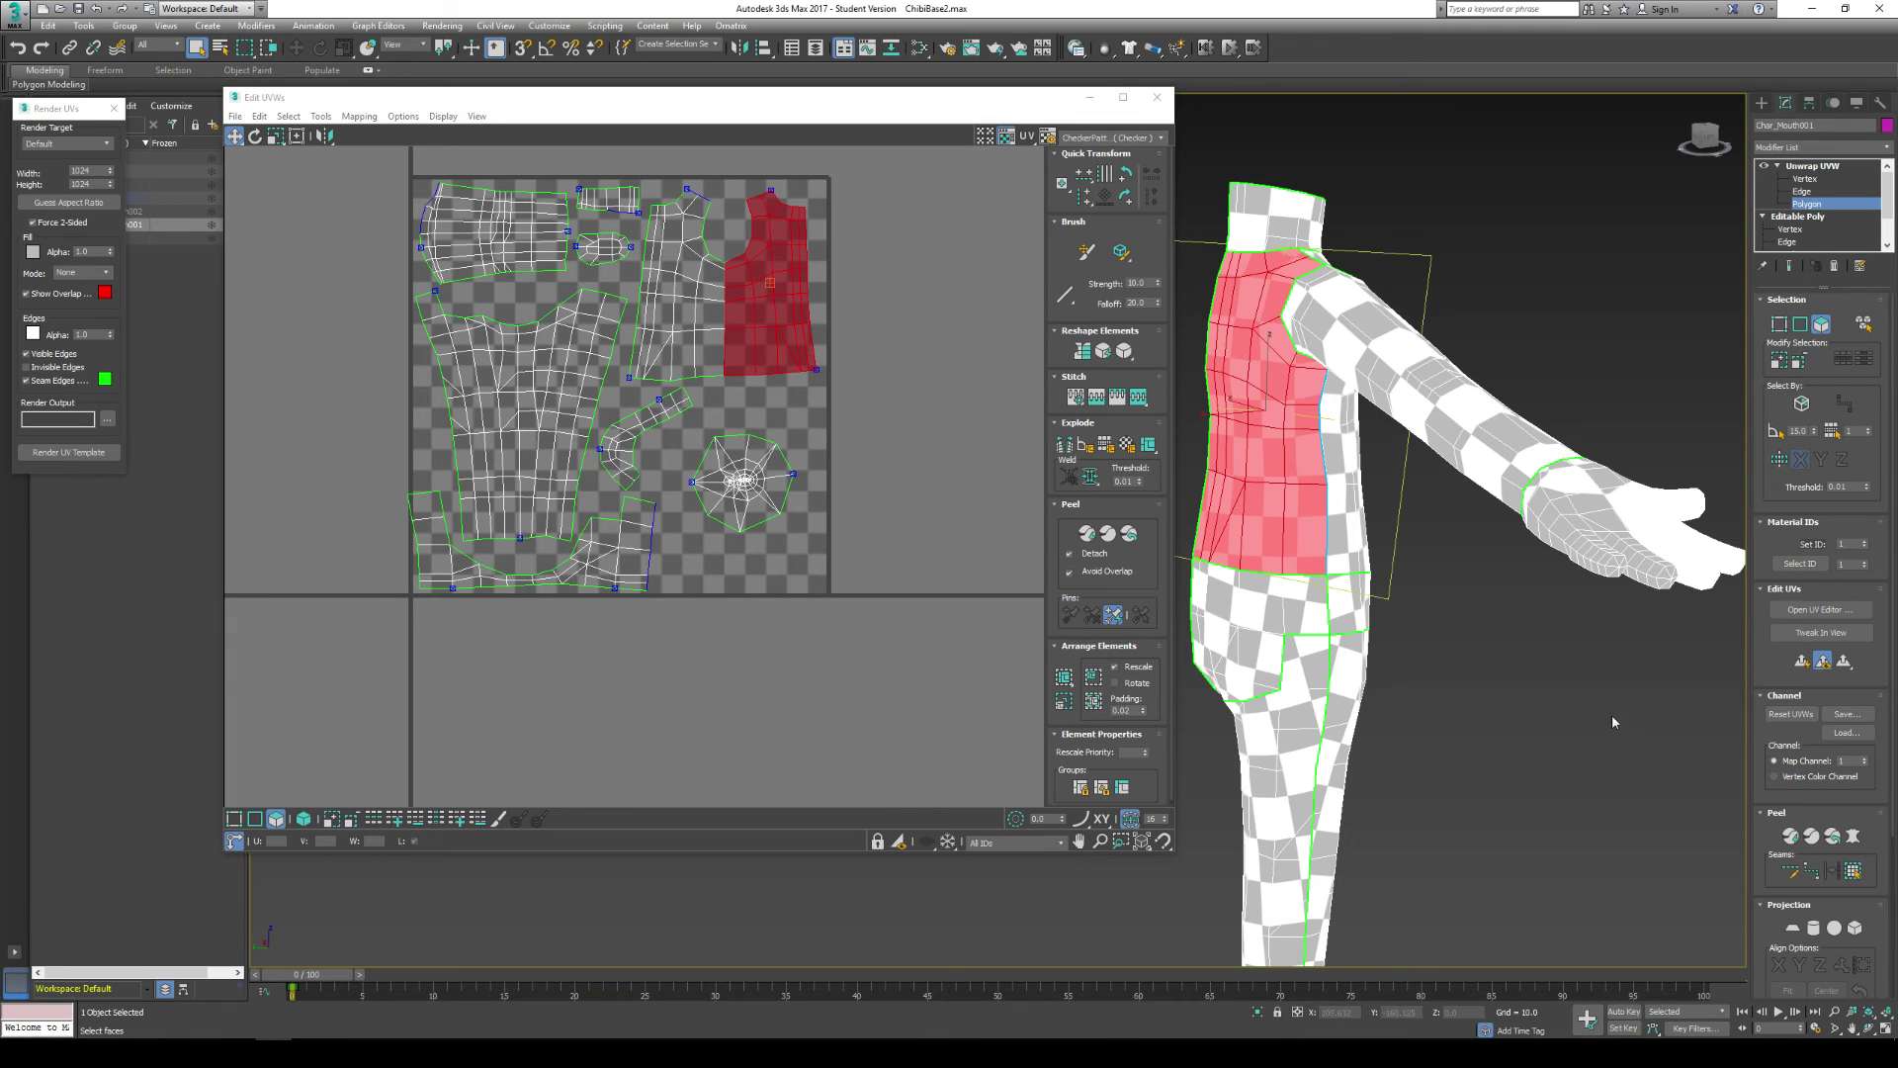
middle_click_drag(1610, 721, 1486, 705, "alt")
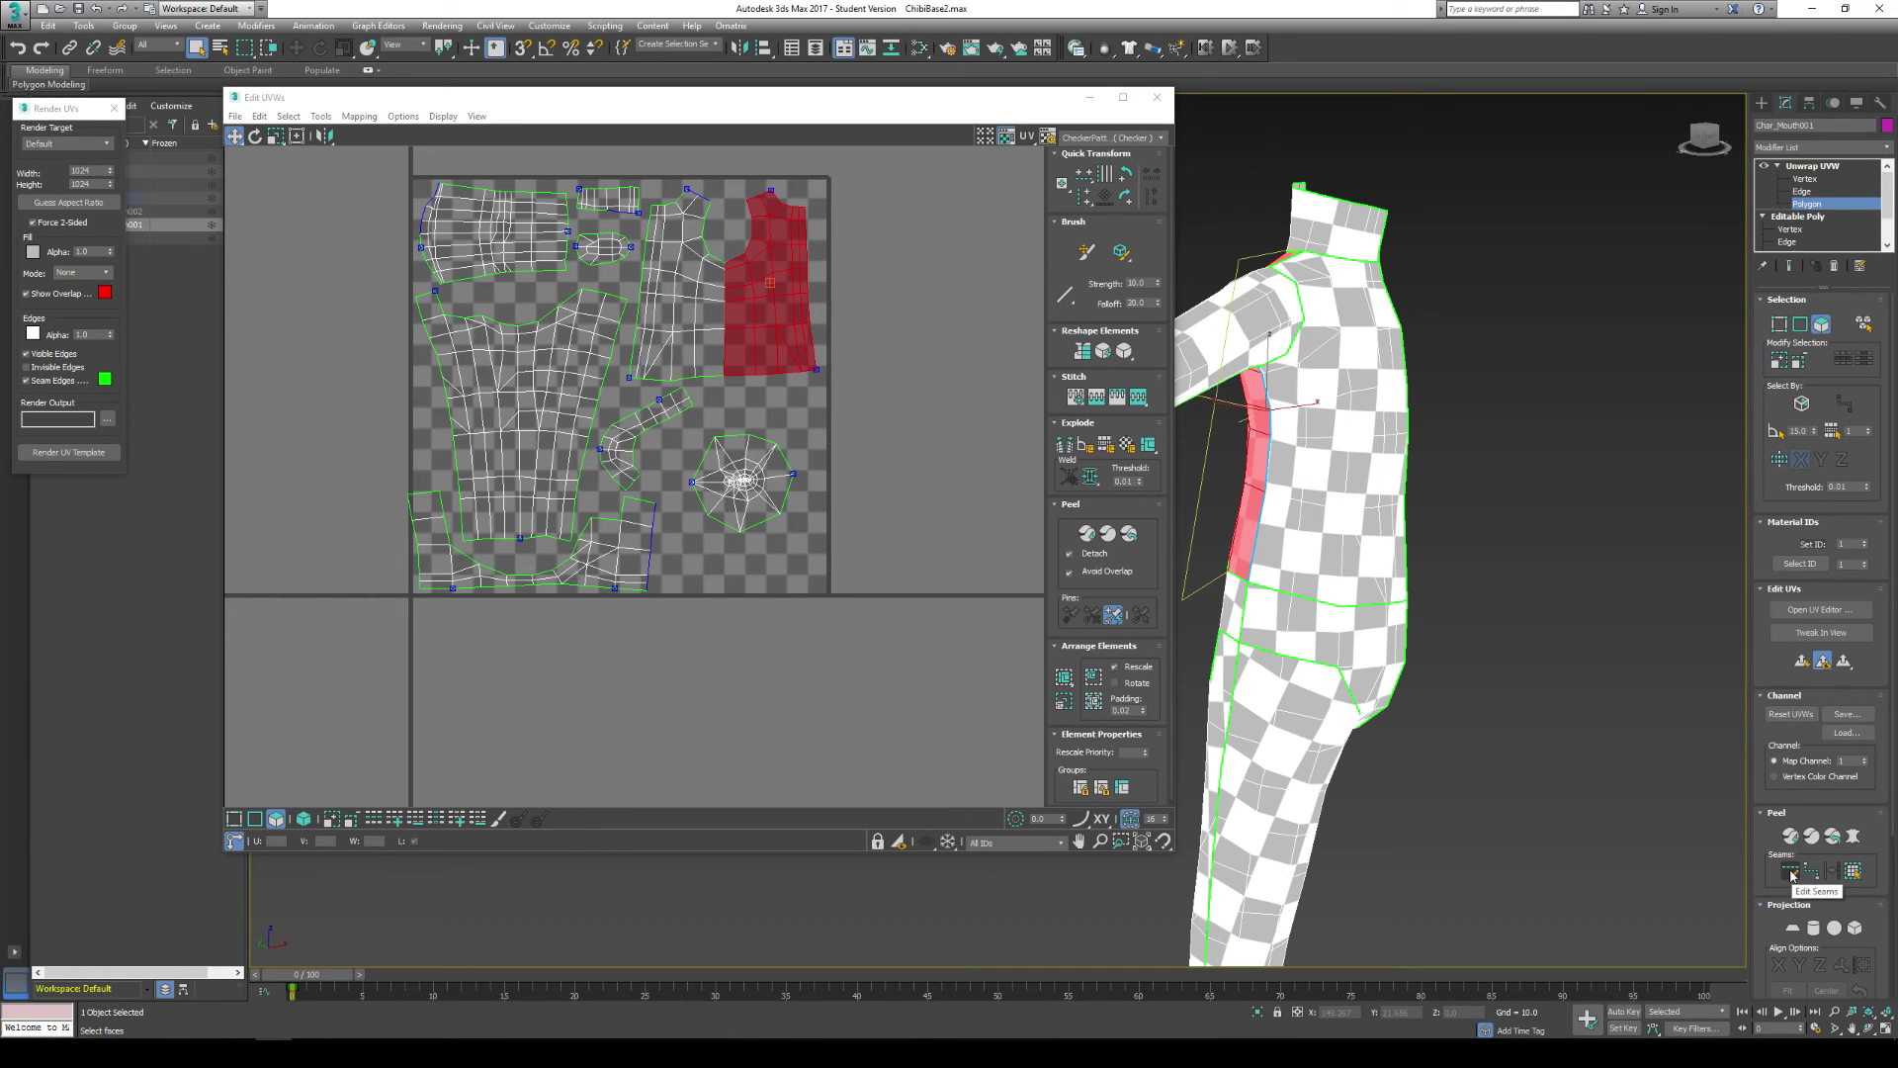
Step: Use Edit Seams to remove the leftover seam running down the torso's side from armpit to waist
left_click(1791, 872)
middle_click_drag(1221, 388, 1235, 400, "alt")
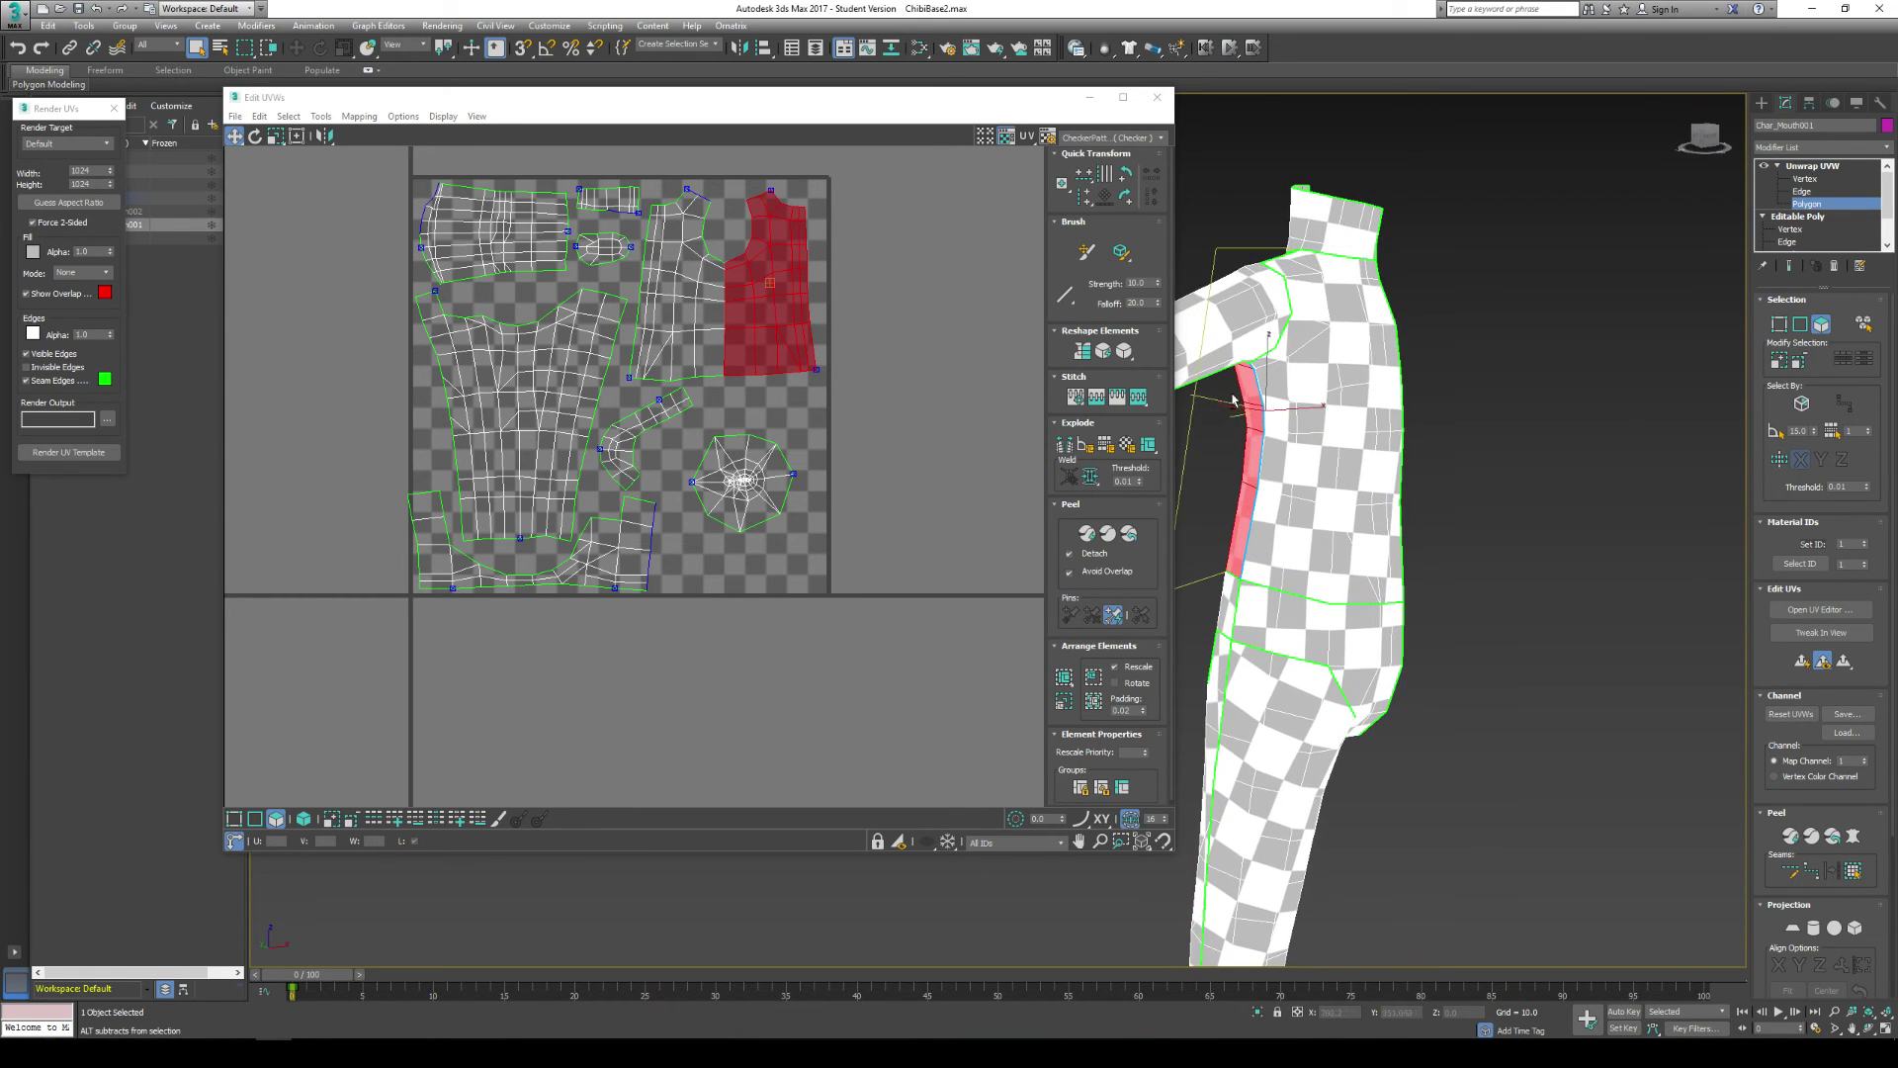
left_click(1791, 872)
left_click(1250, 520, "alt")
scroll(1574, 406, "down", 5)
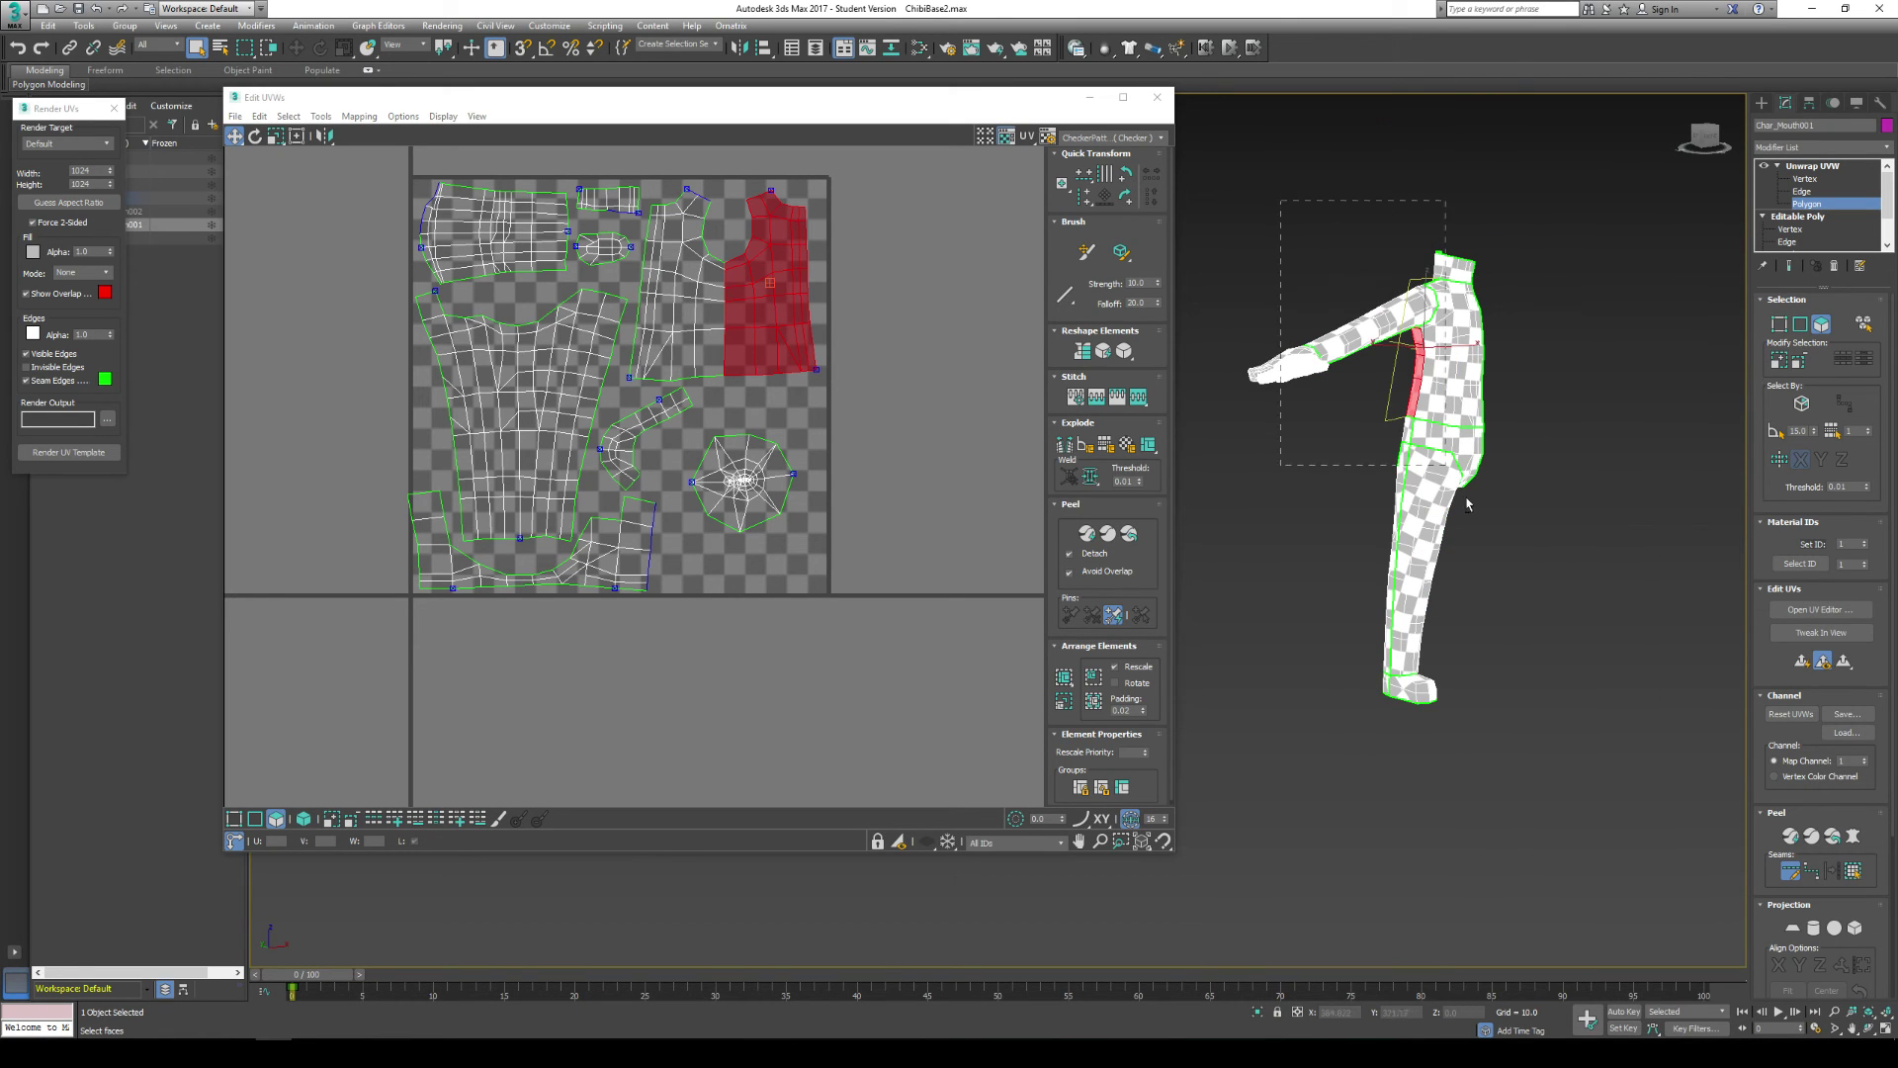
scroll(1542, 653, "up", 6)
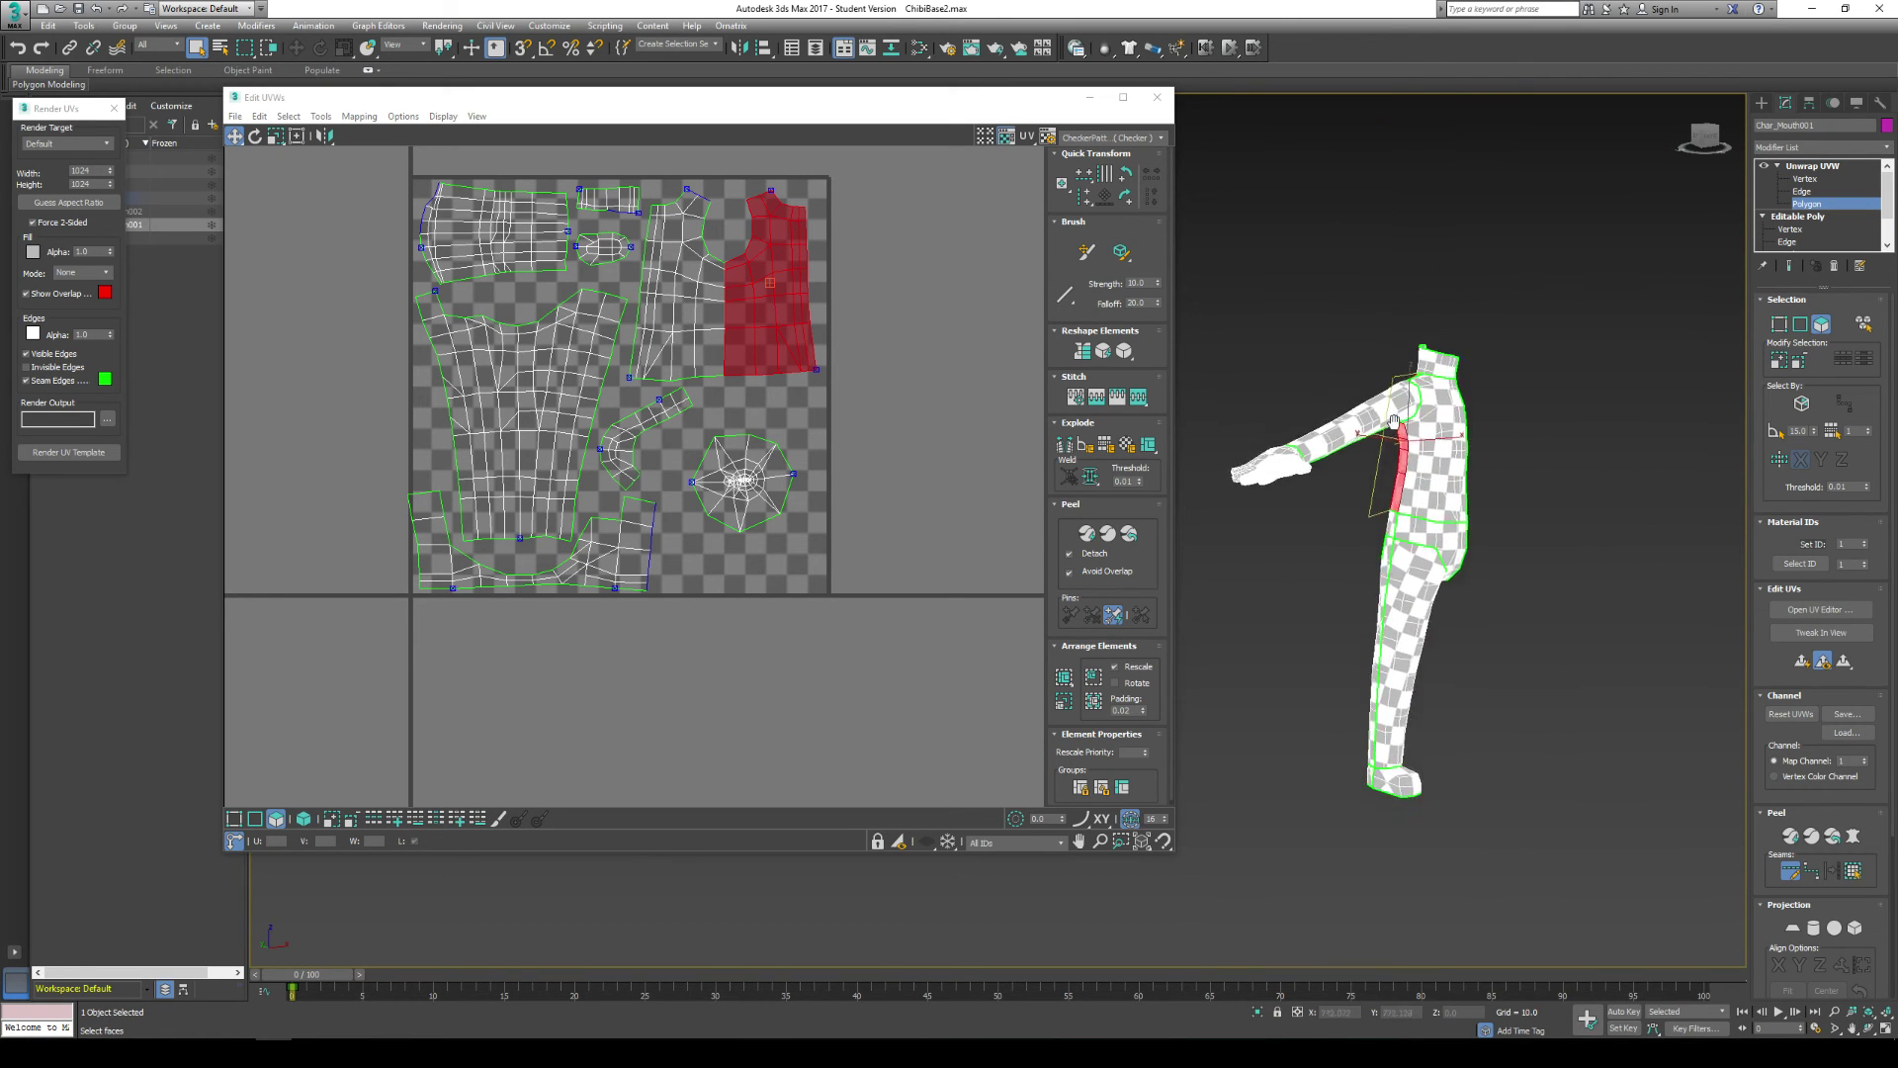
left_click(1790, 875)
Step: Check a torso polygon by expanding its selection to the seams, and undo back past the removal of the torso's side seam
left_click(1518, 600)
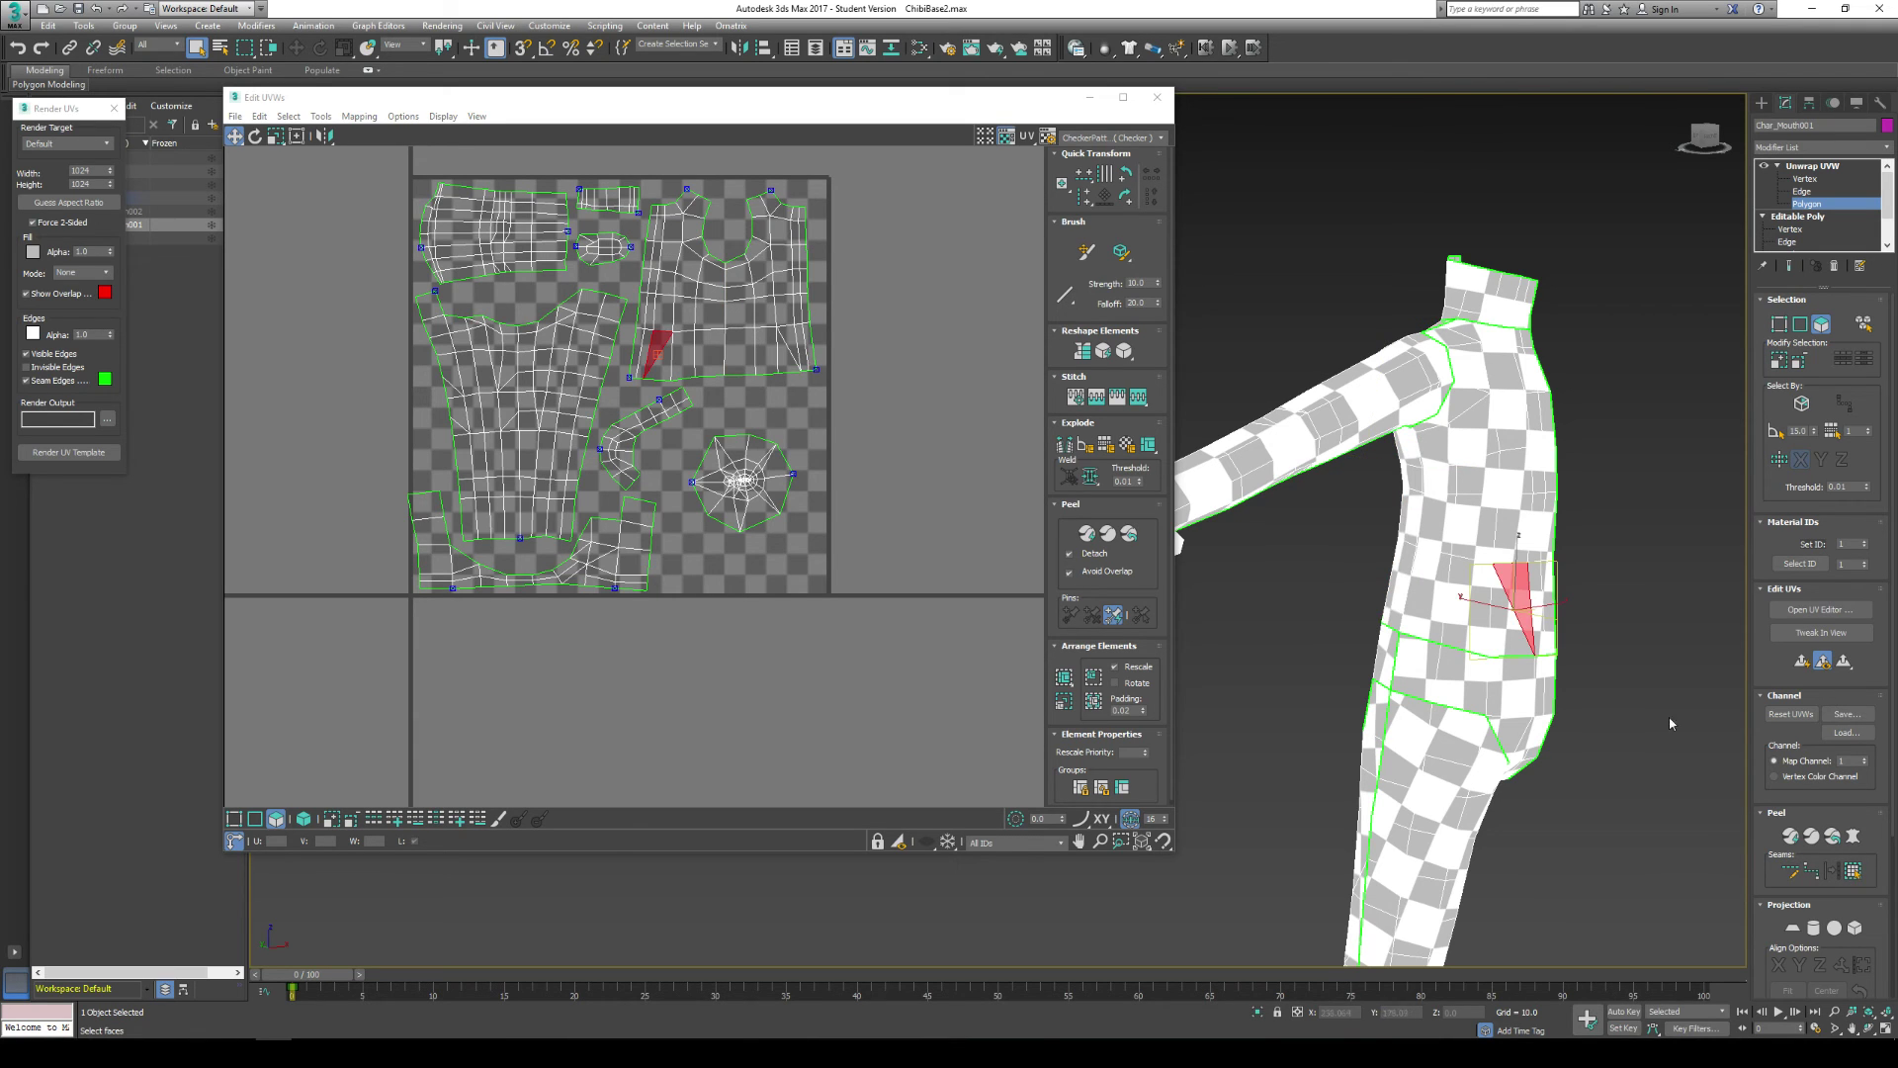
left_click(1851, 872)
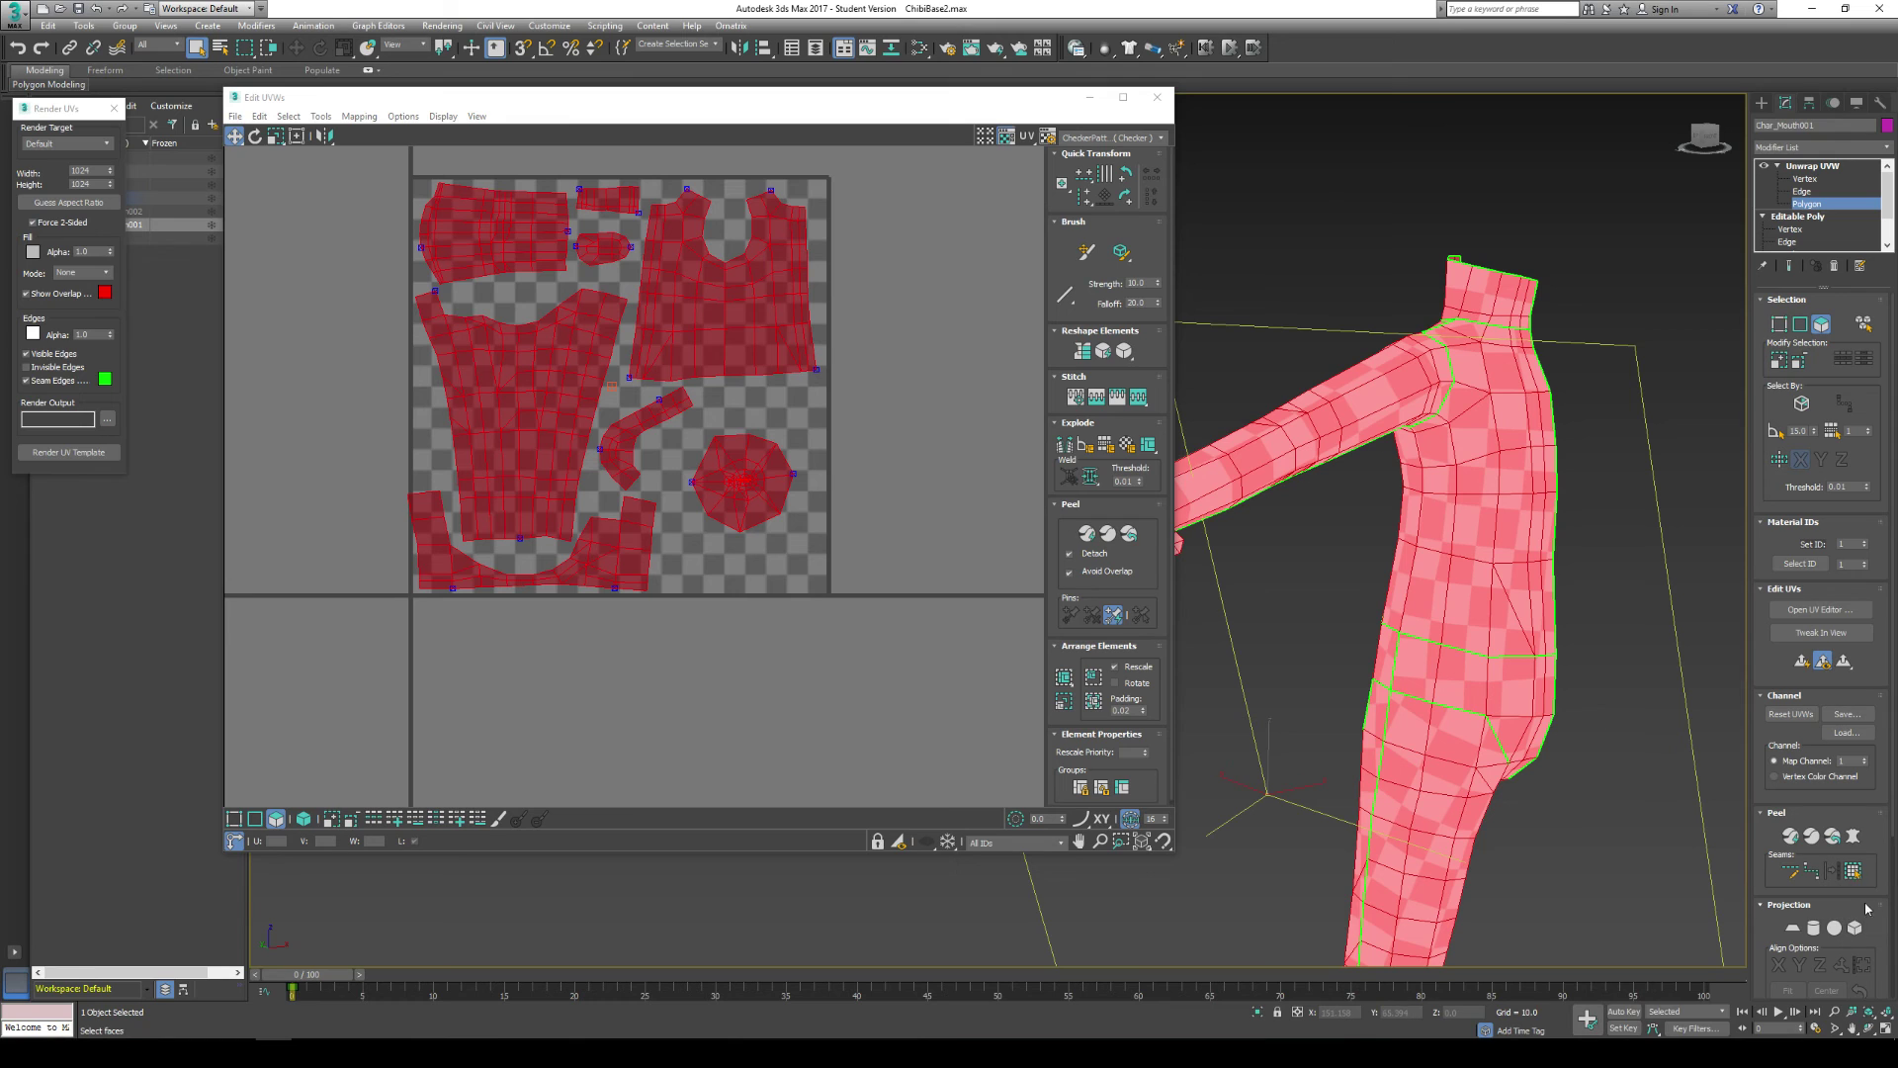
left_click(1853, 871)
key("ctrl+z")
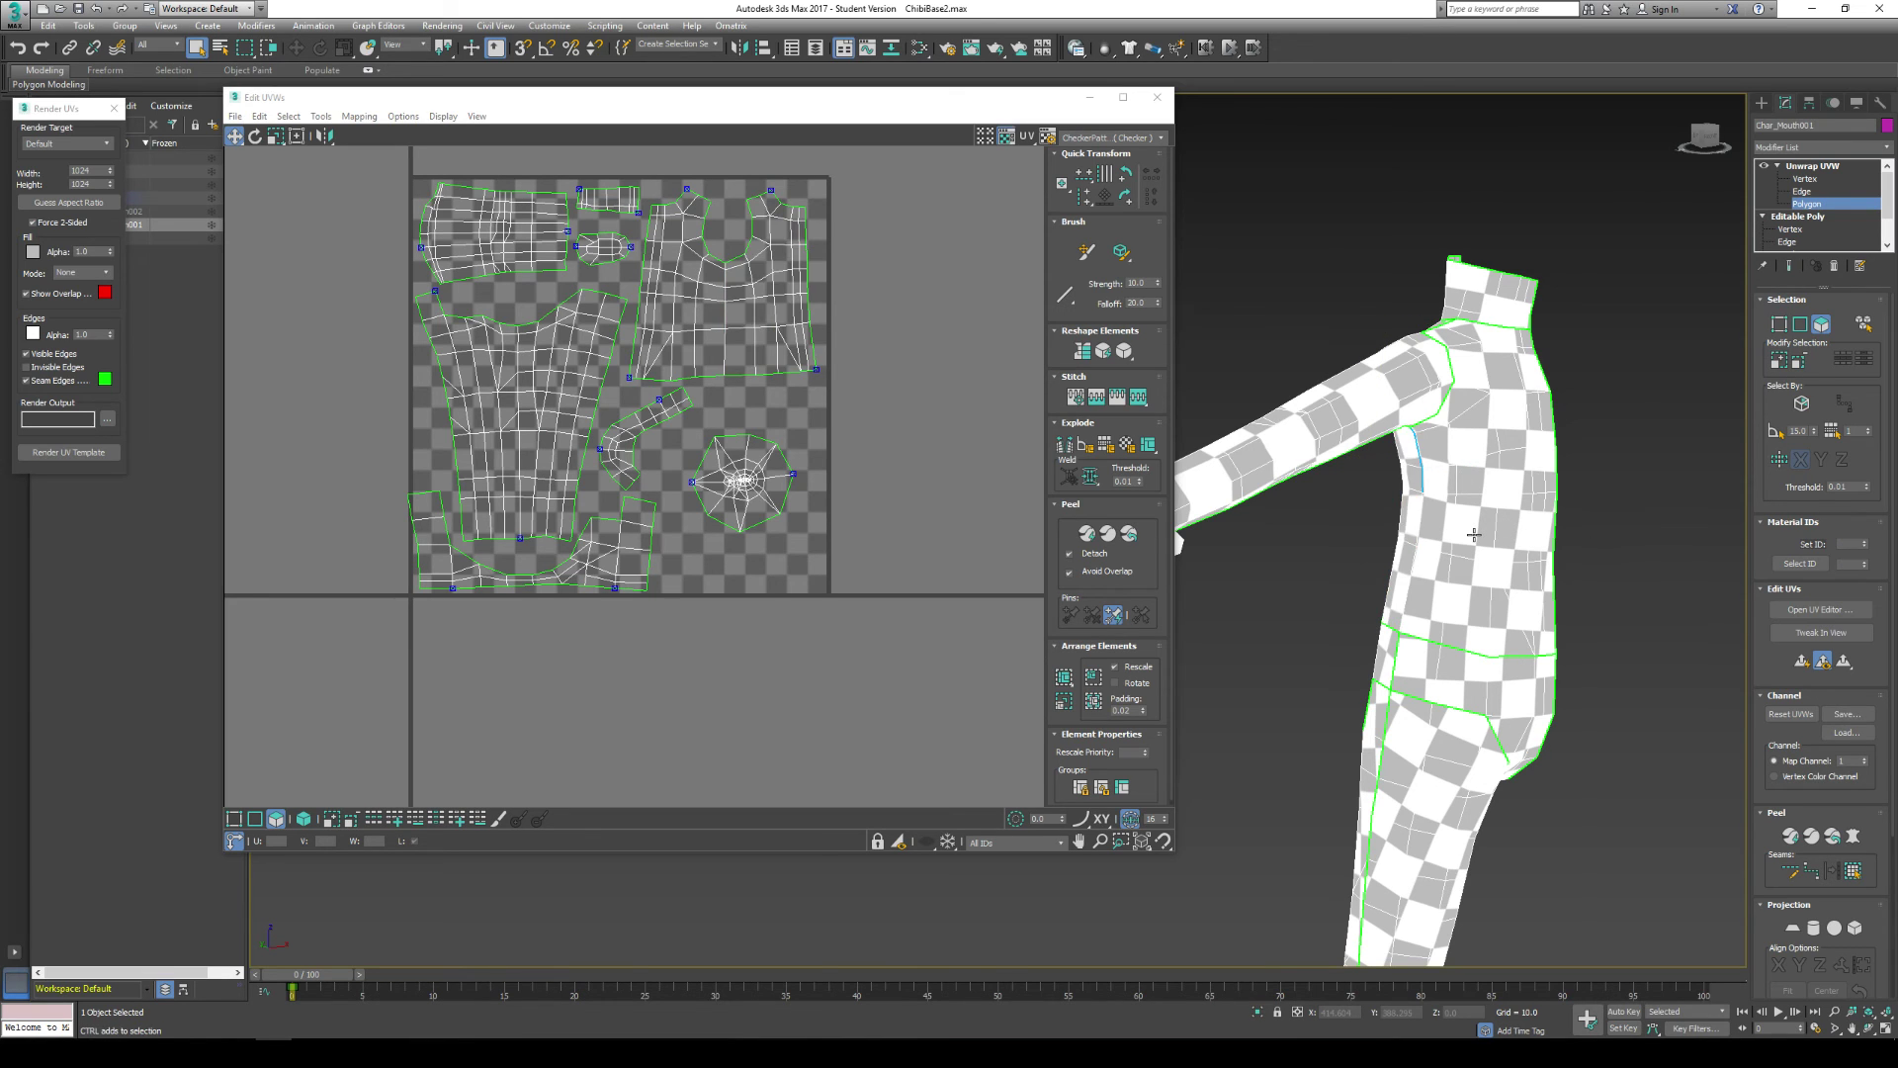
Step: Select a polygon on the torso and on the upper thigh in turn, expanding each selection to the seams, and clear the selection
left_click(1496, 572)
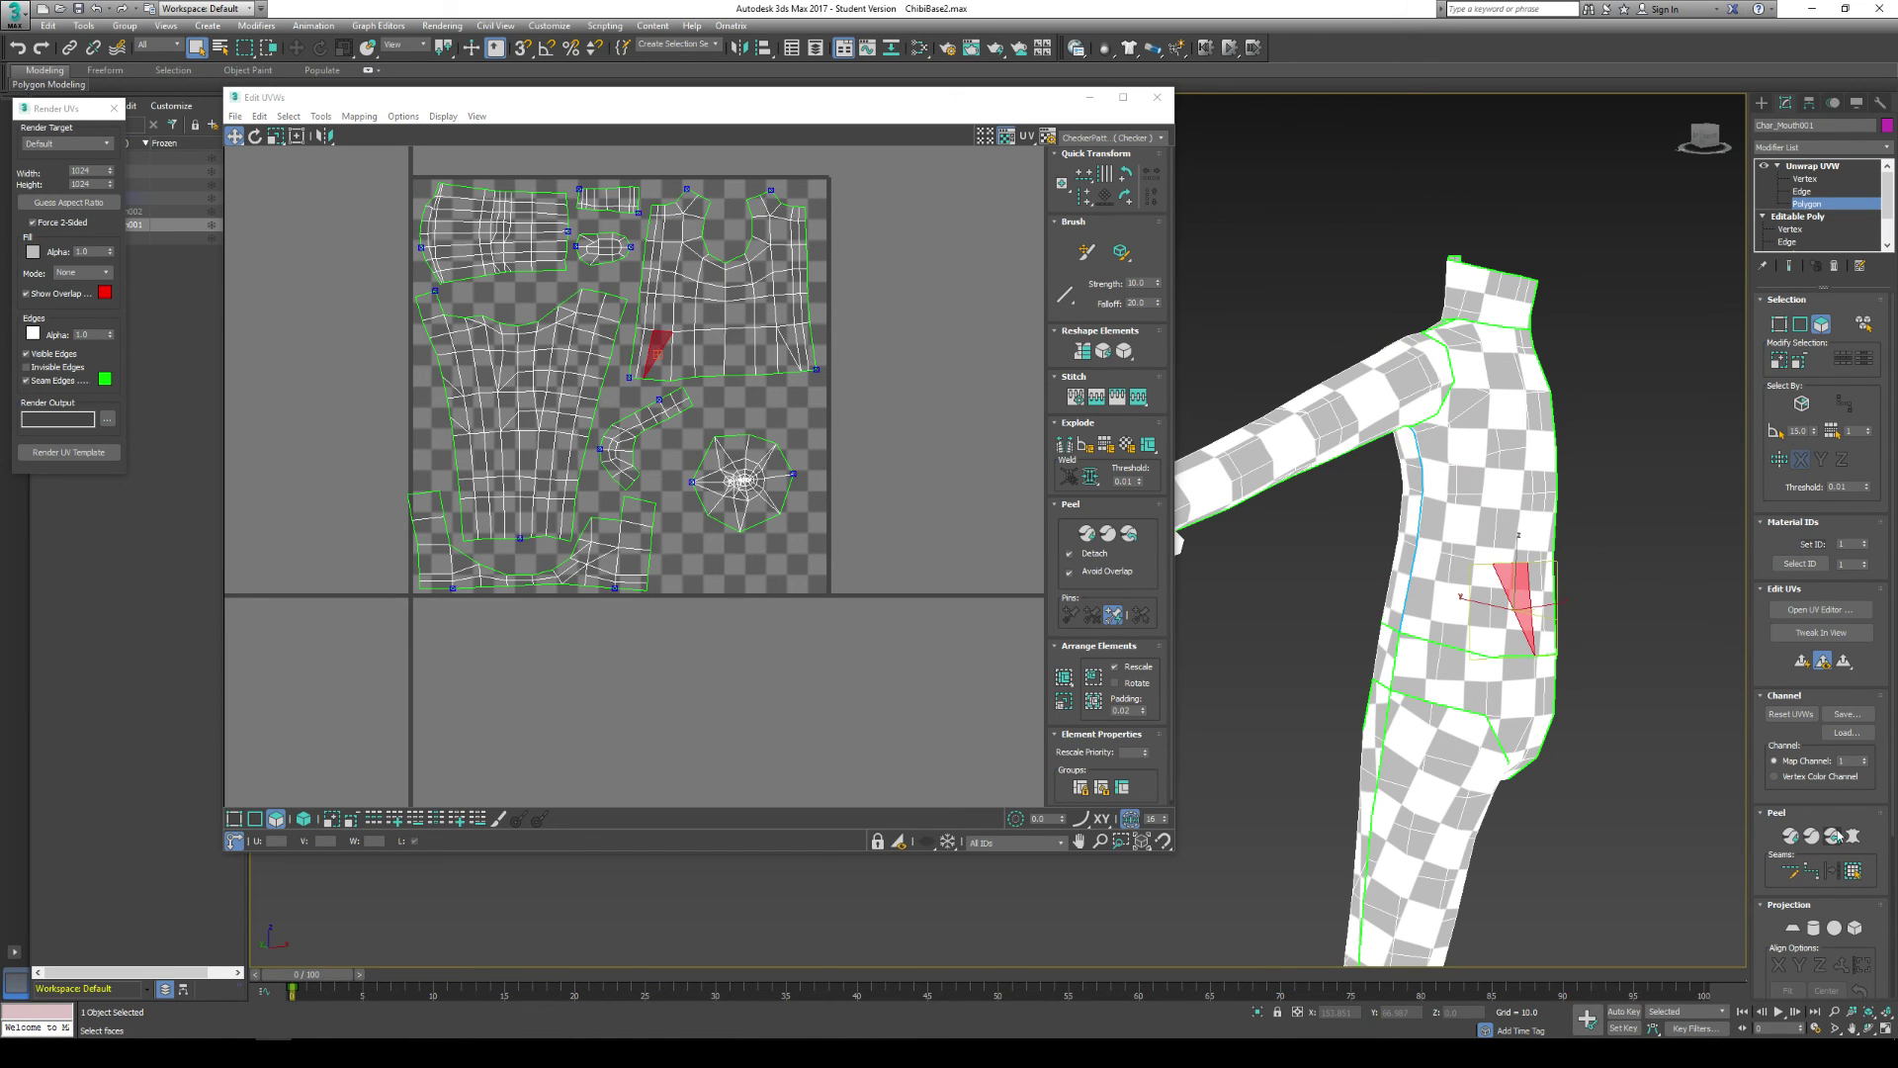
left_click(1850, 870)
middle_click_drag(1402, 736, 1382, 592)
left_click(1387, 593)
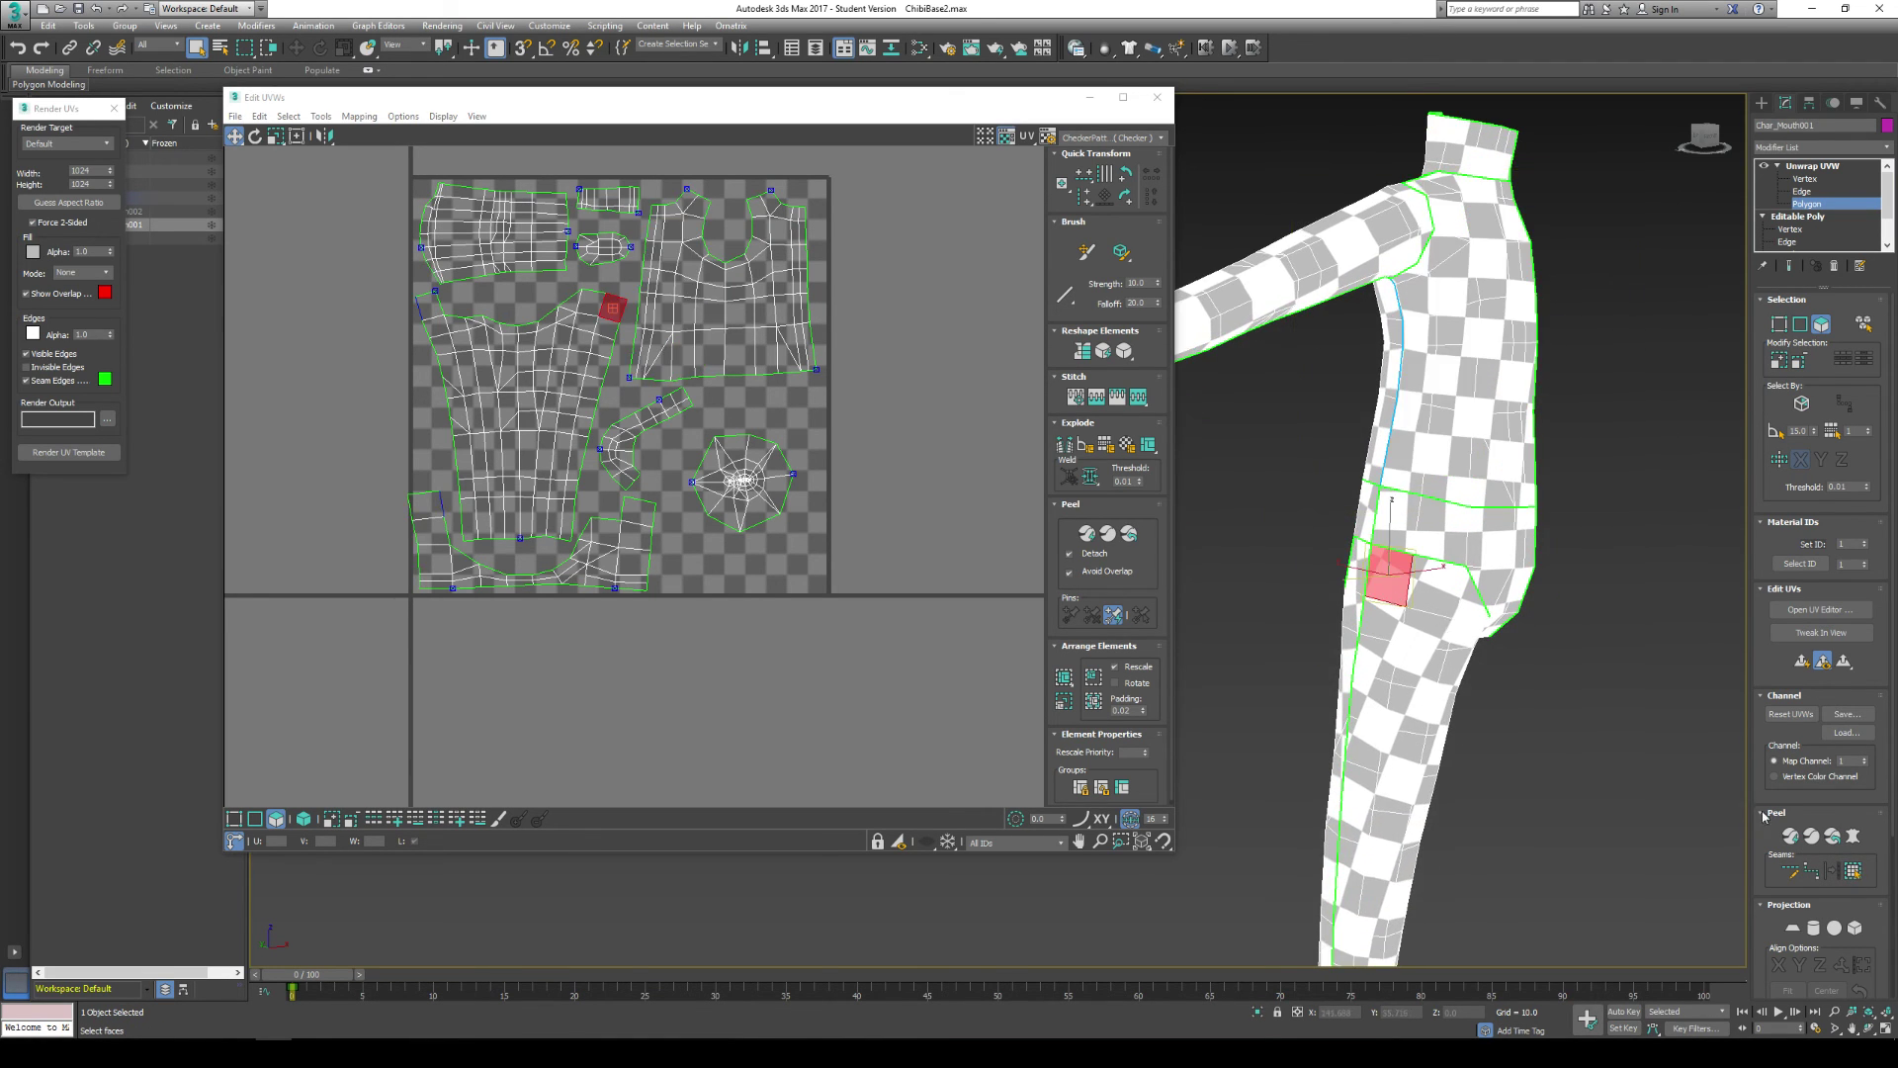
left_click(1851, 870)
middle_click_drag(1590, 509, 1564, 589)
left_click(1568, 575)
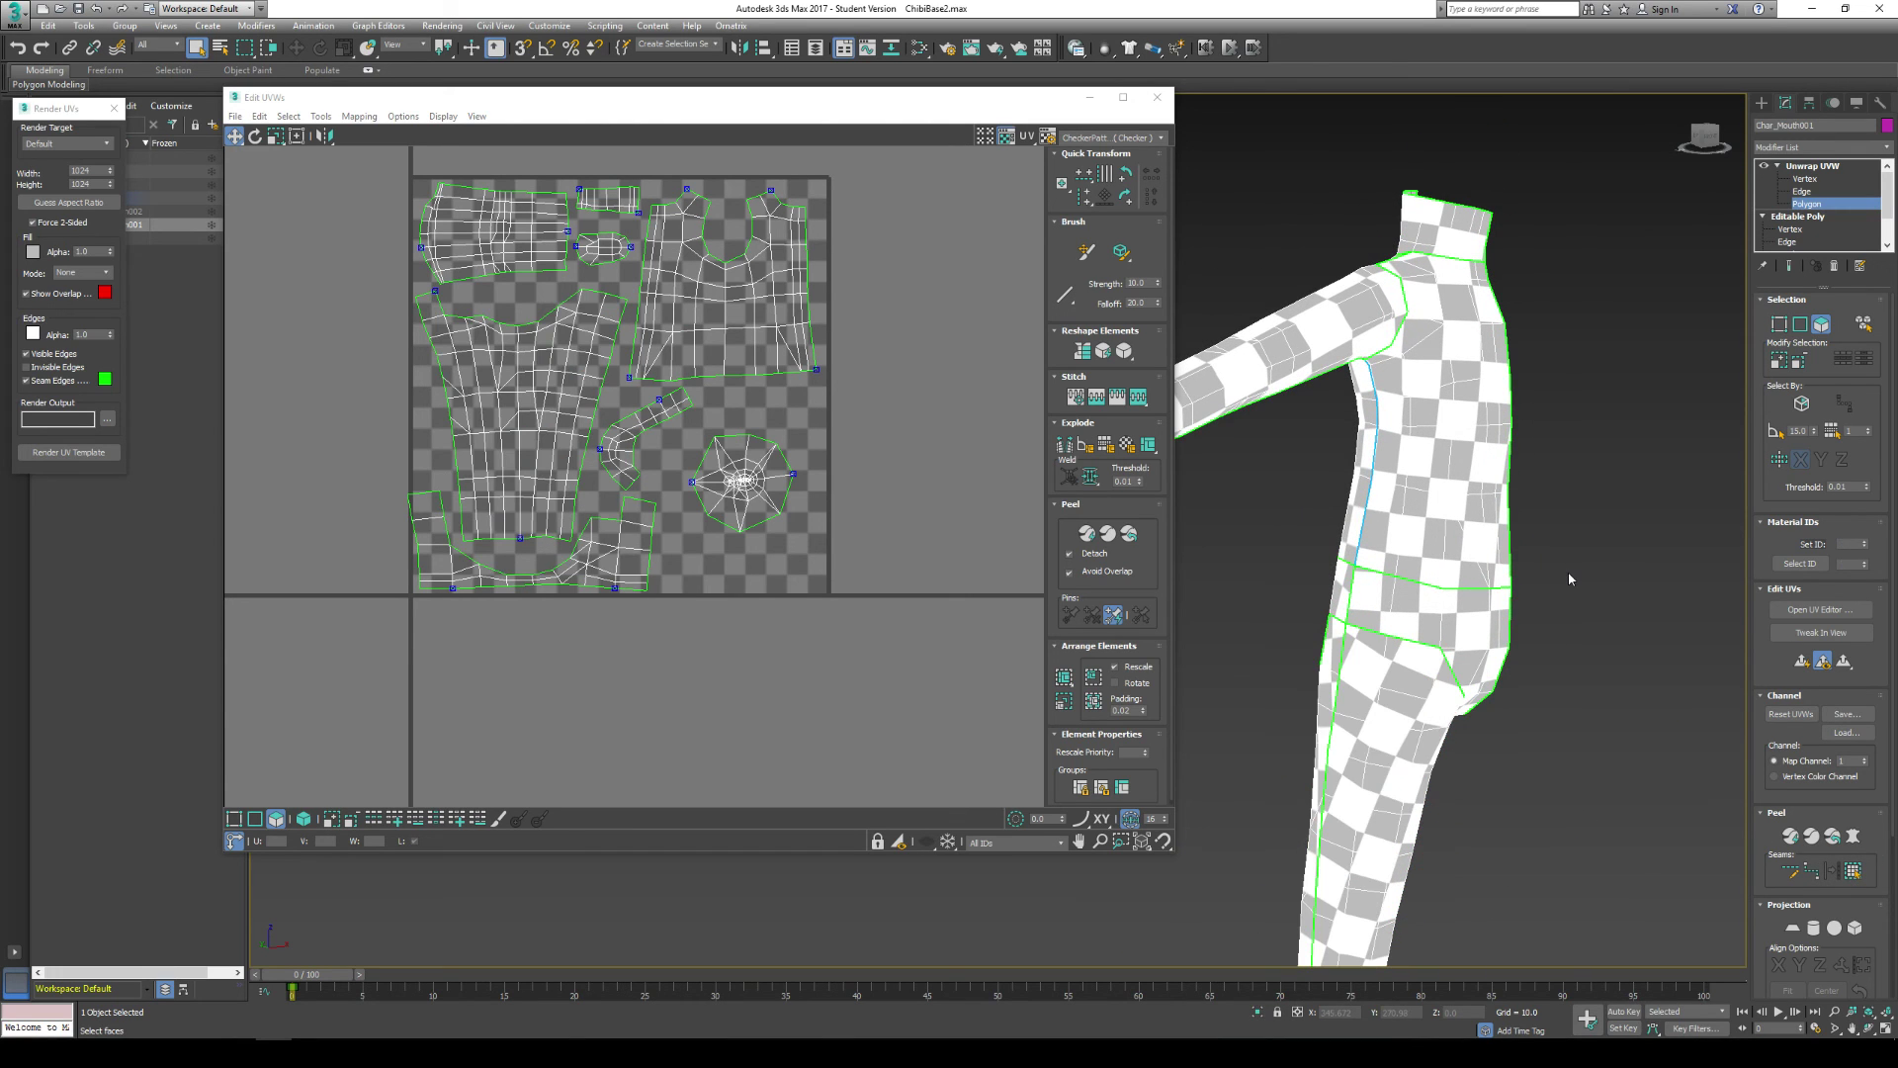
left_click(1811, 878)
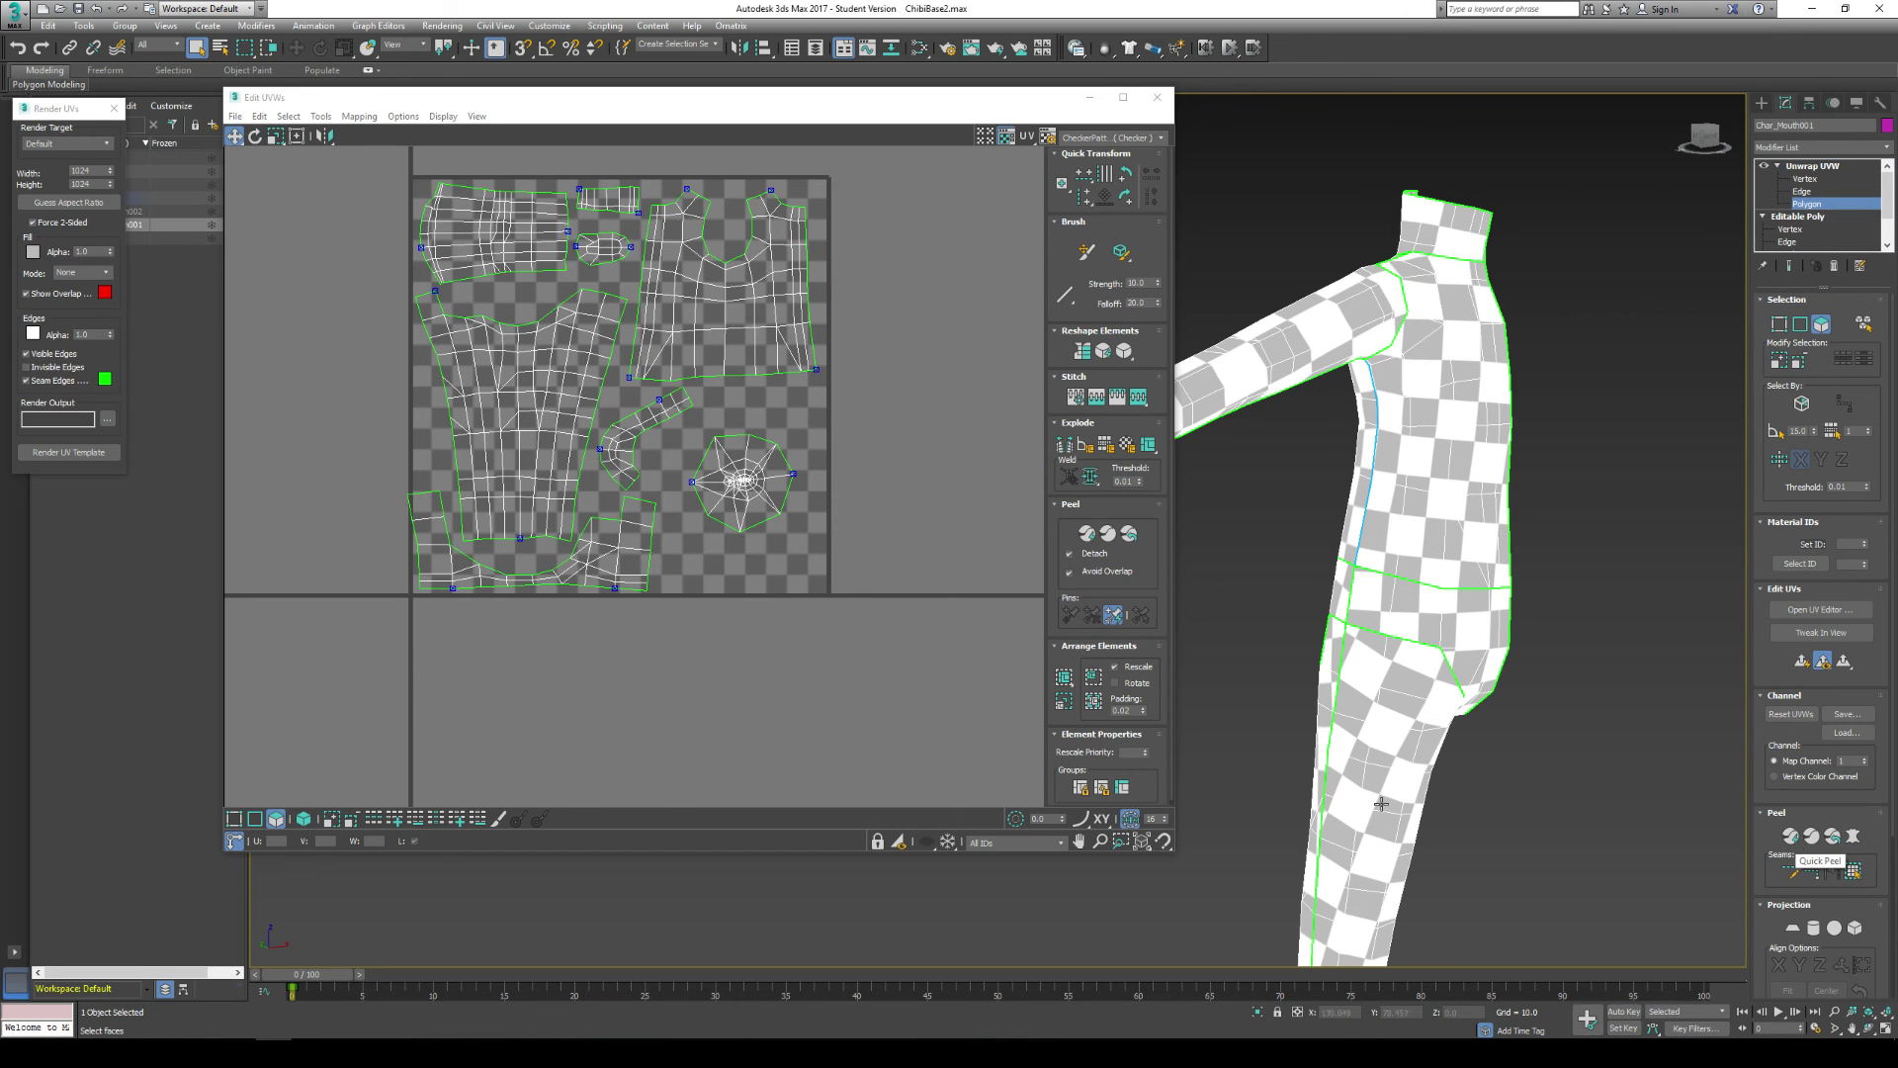
middle_click_drag(374, 289, 451, 398)
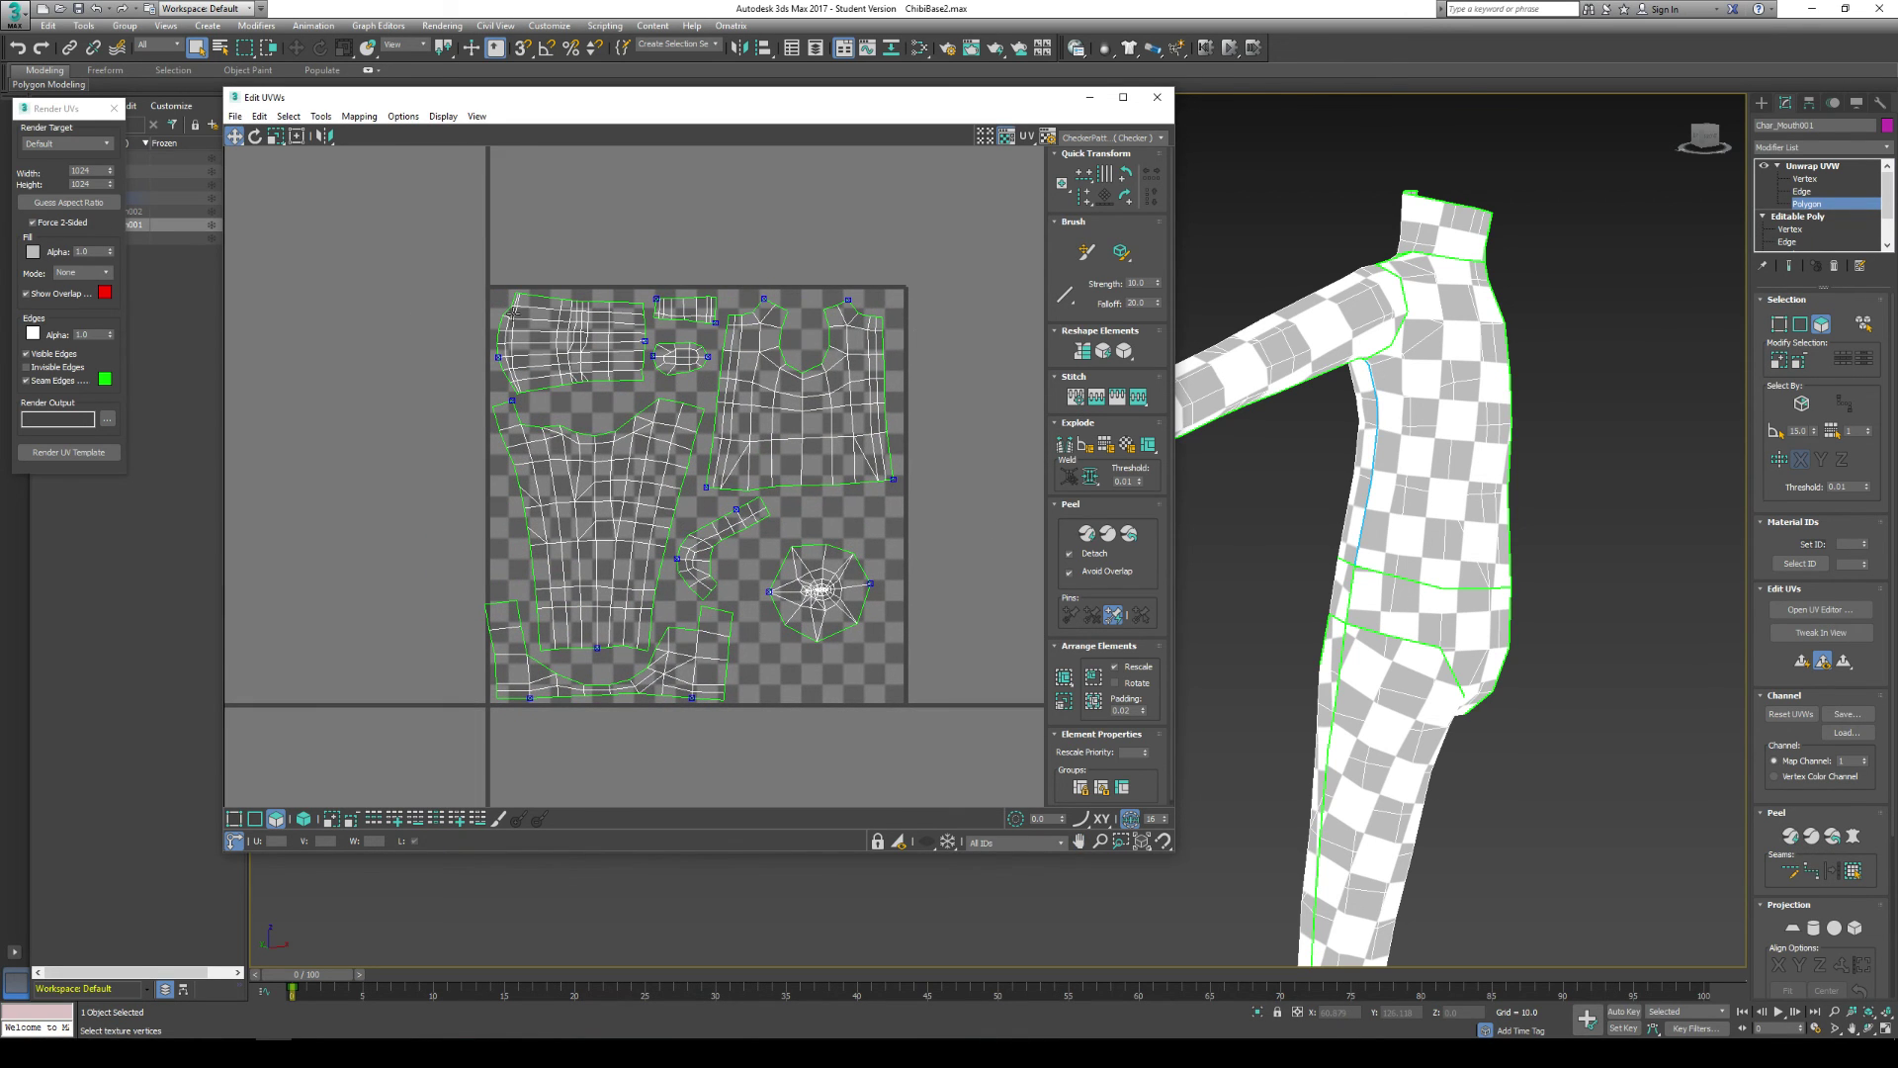
scroll(588, 277, "up", 6)
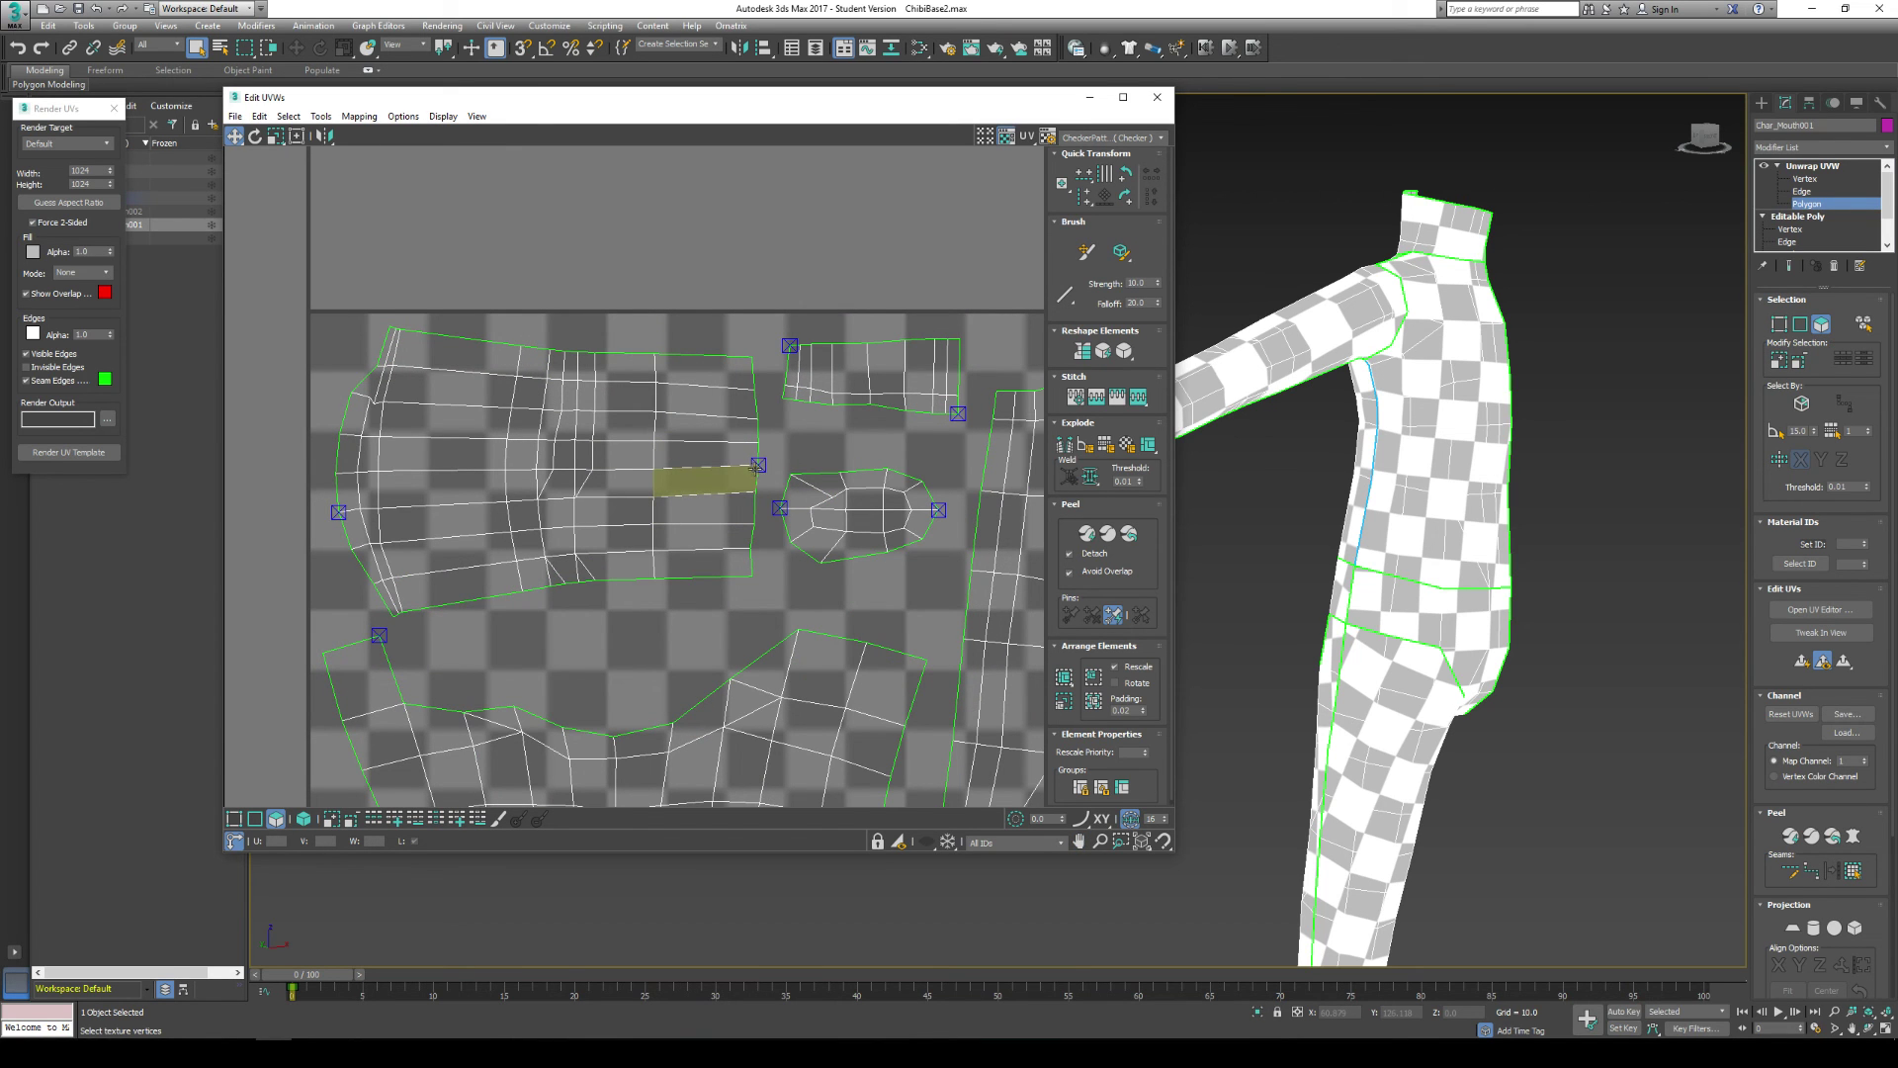
scroll(758, 462, "down", 4)
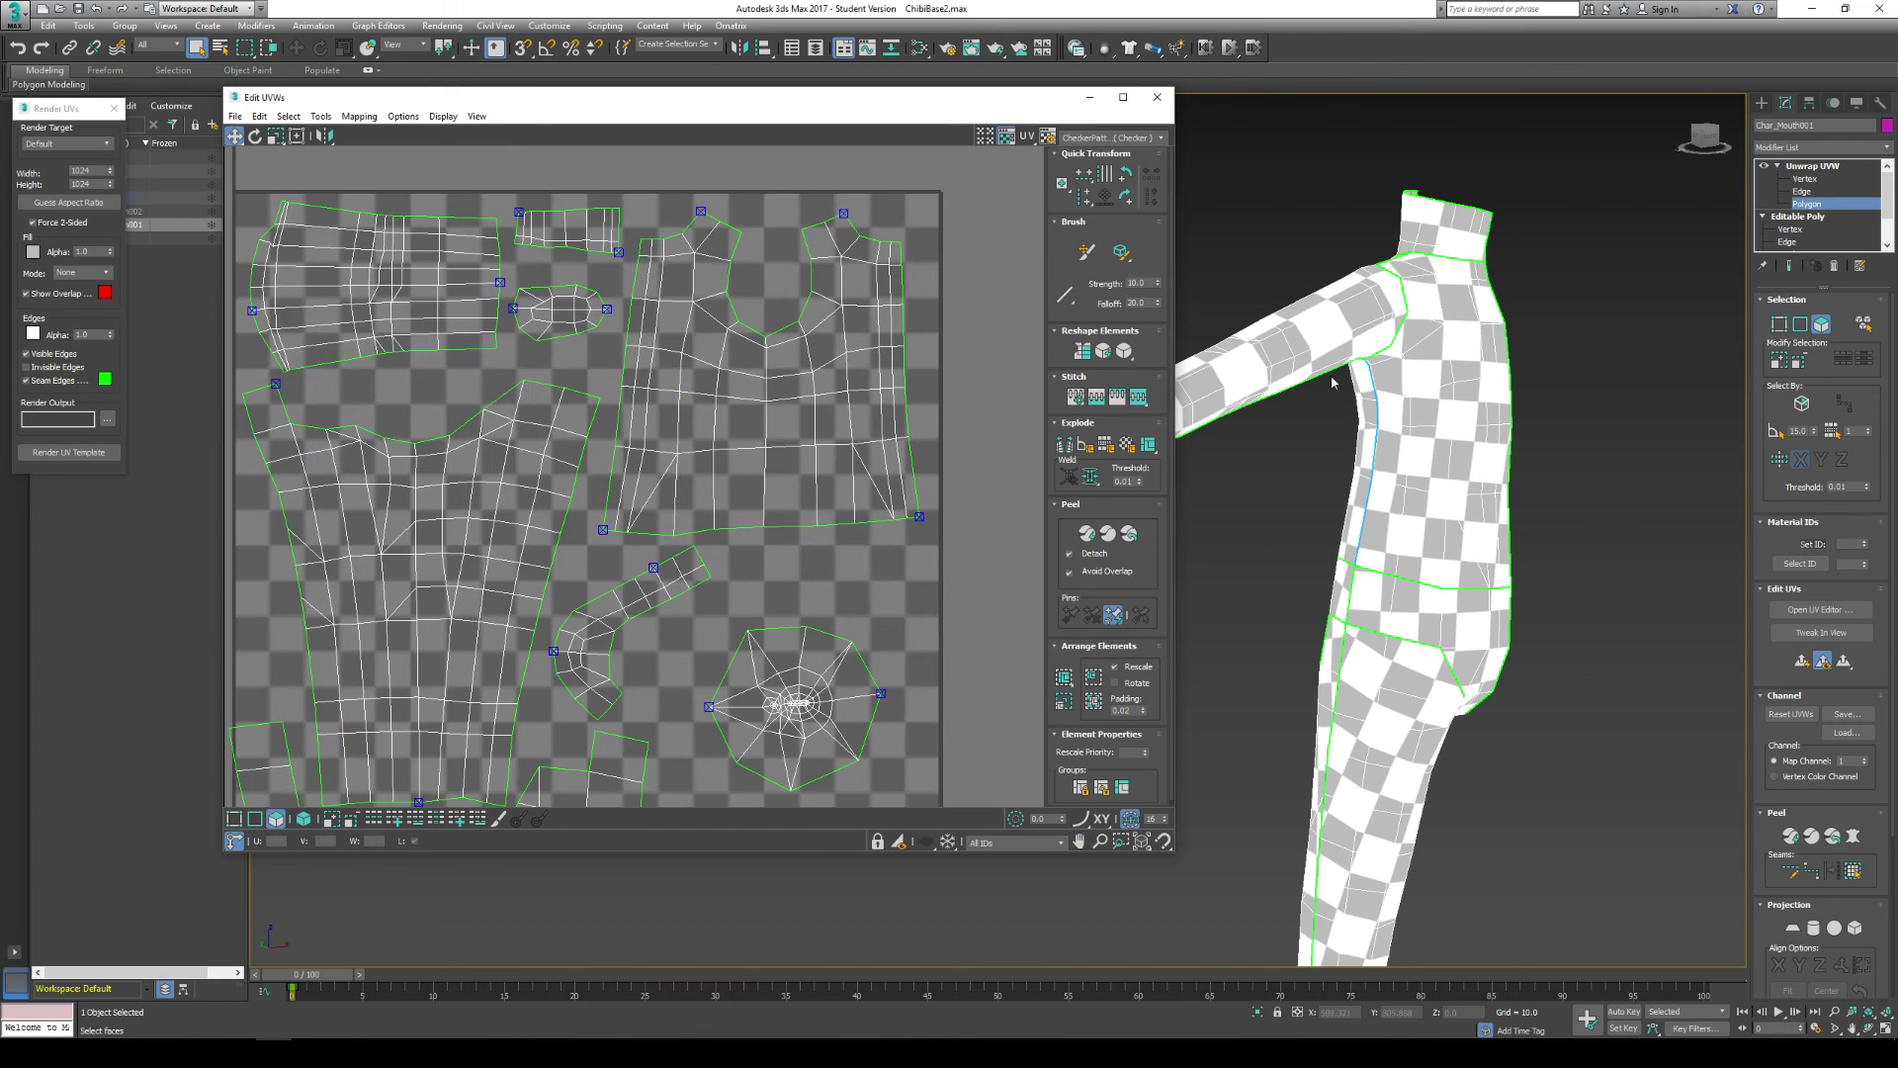
Step: Collapse the body's entire modifier stack, including the Unwrap UVW modifier, into an Editable Poly
right_click(1801, 164)
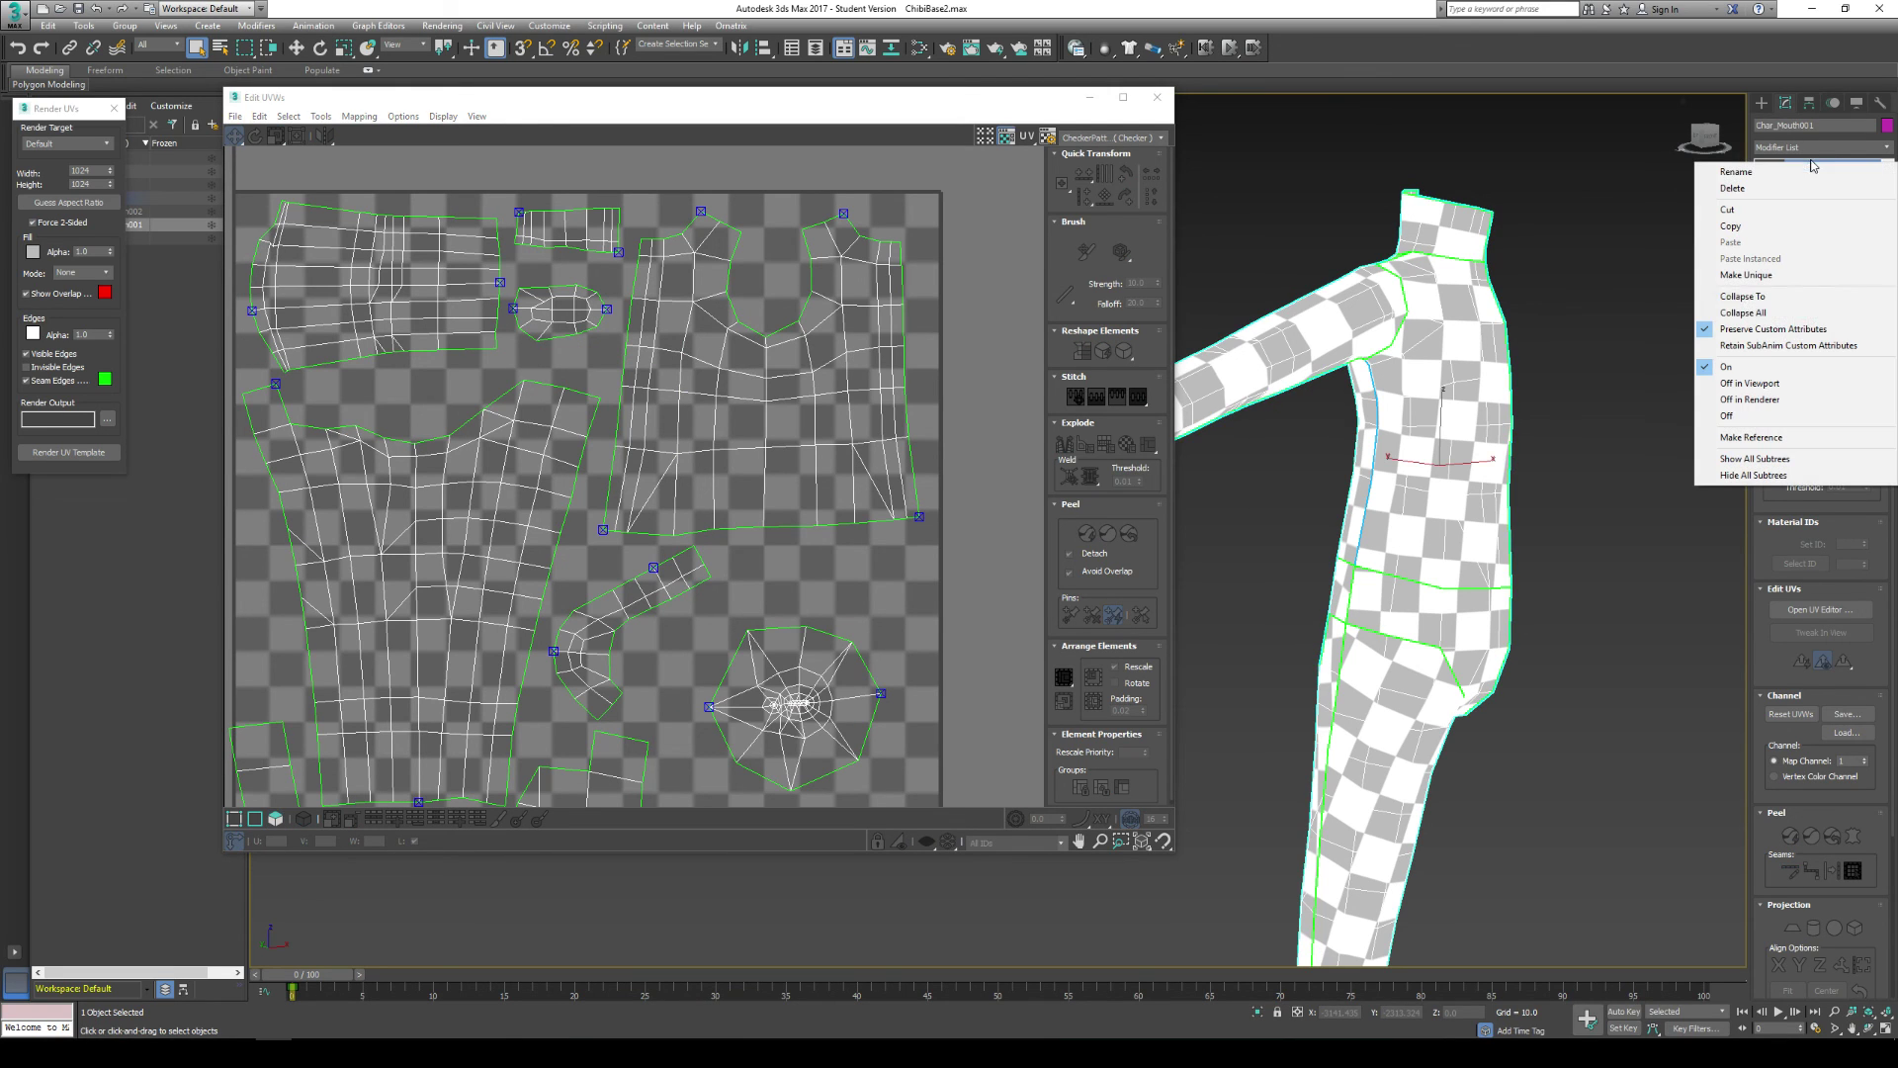
left_click(1821, 314)
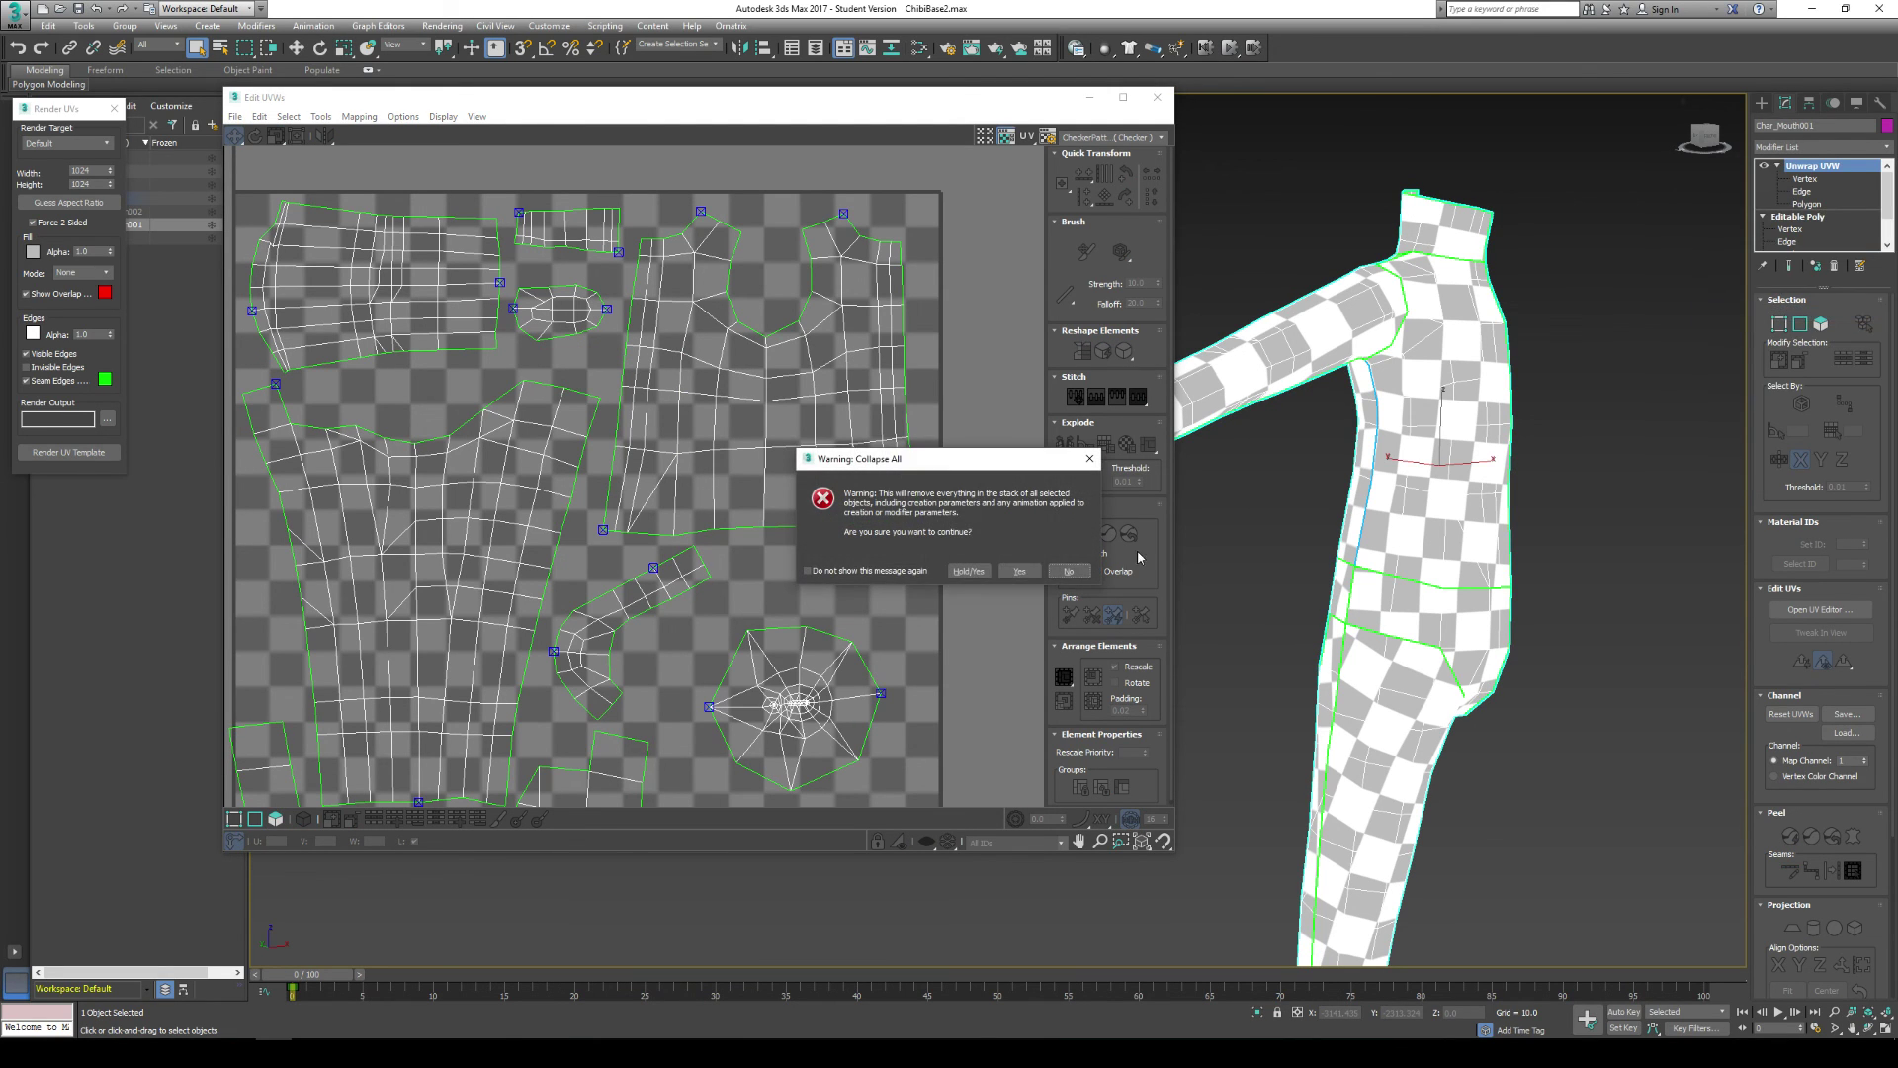
left_click(1017, 577)
left_click(1017, 572)
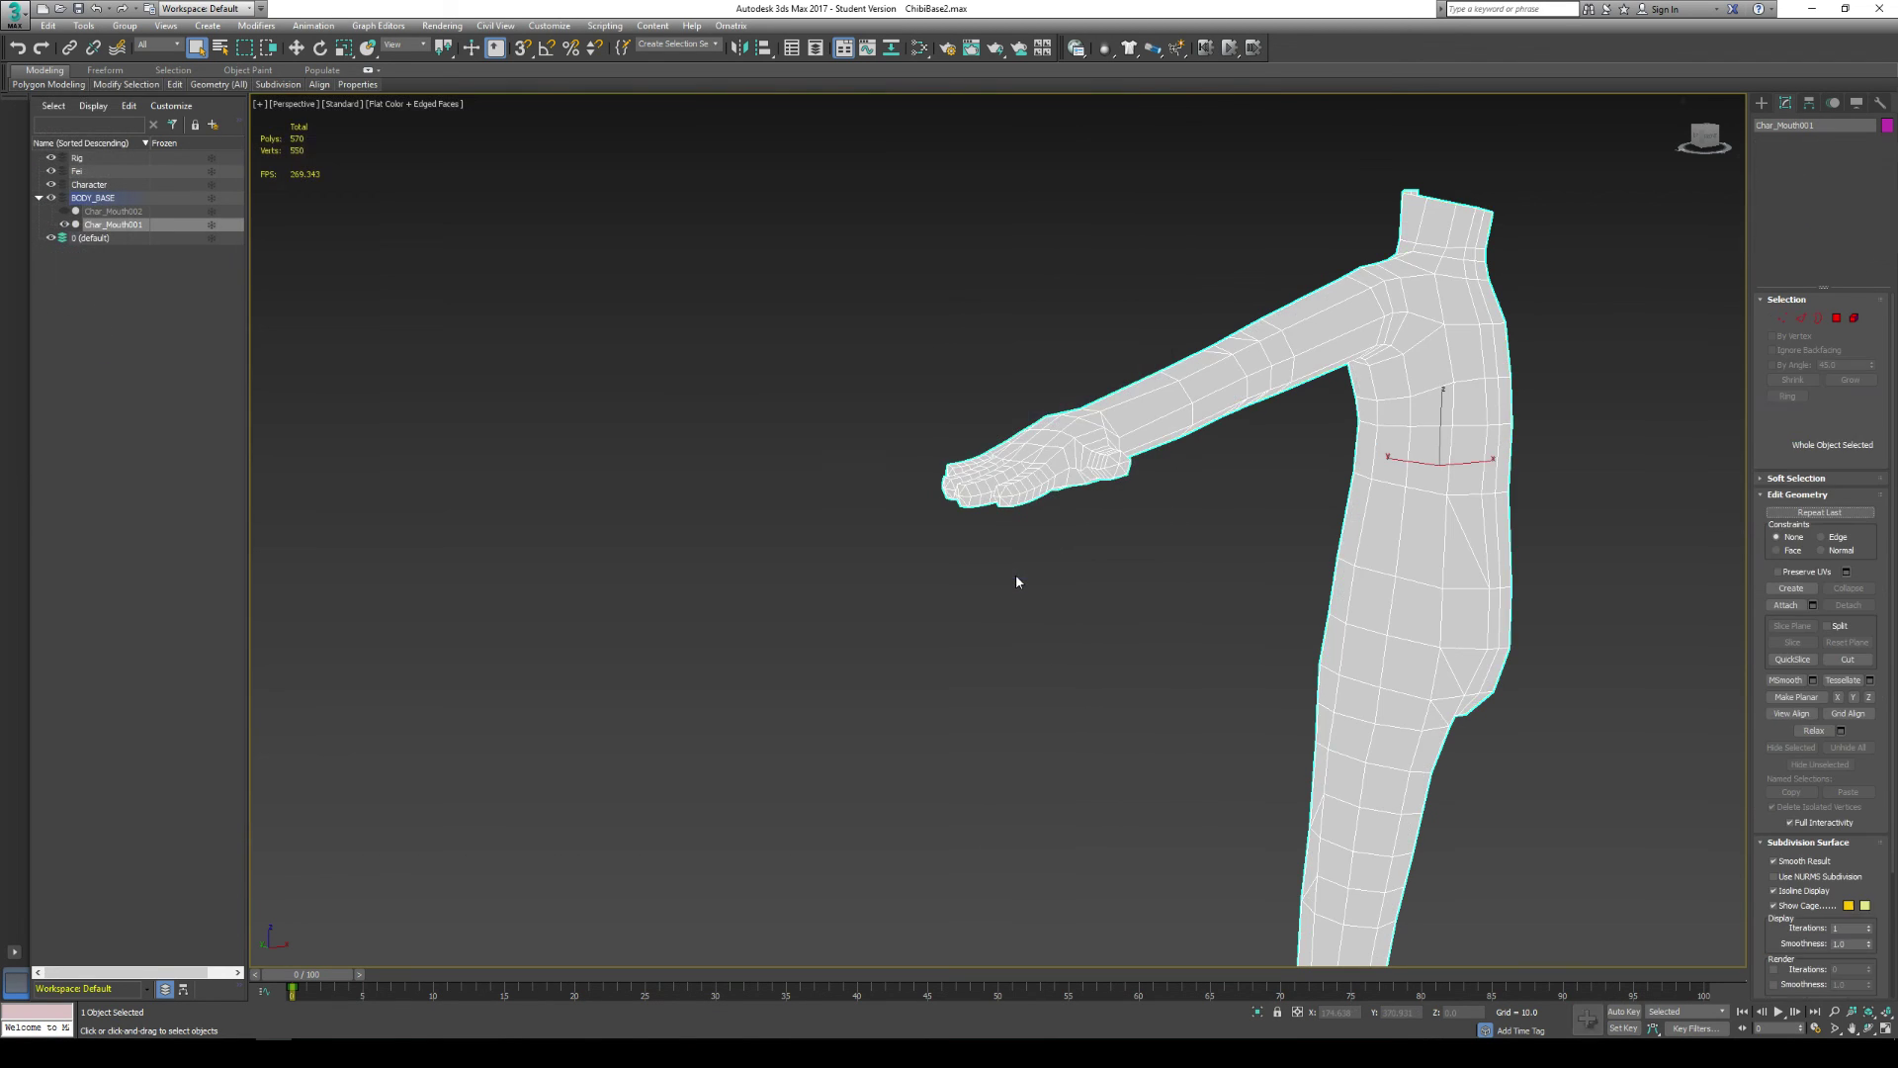
middle_click_drag(1229, 636, 1136, 527, "alt")
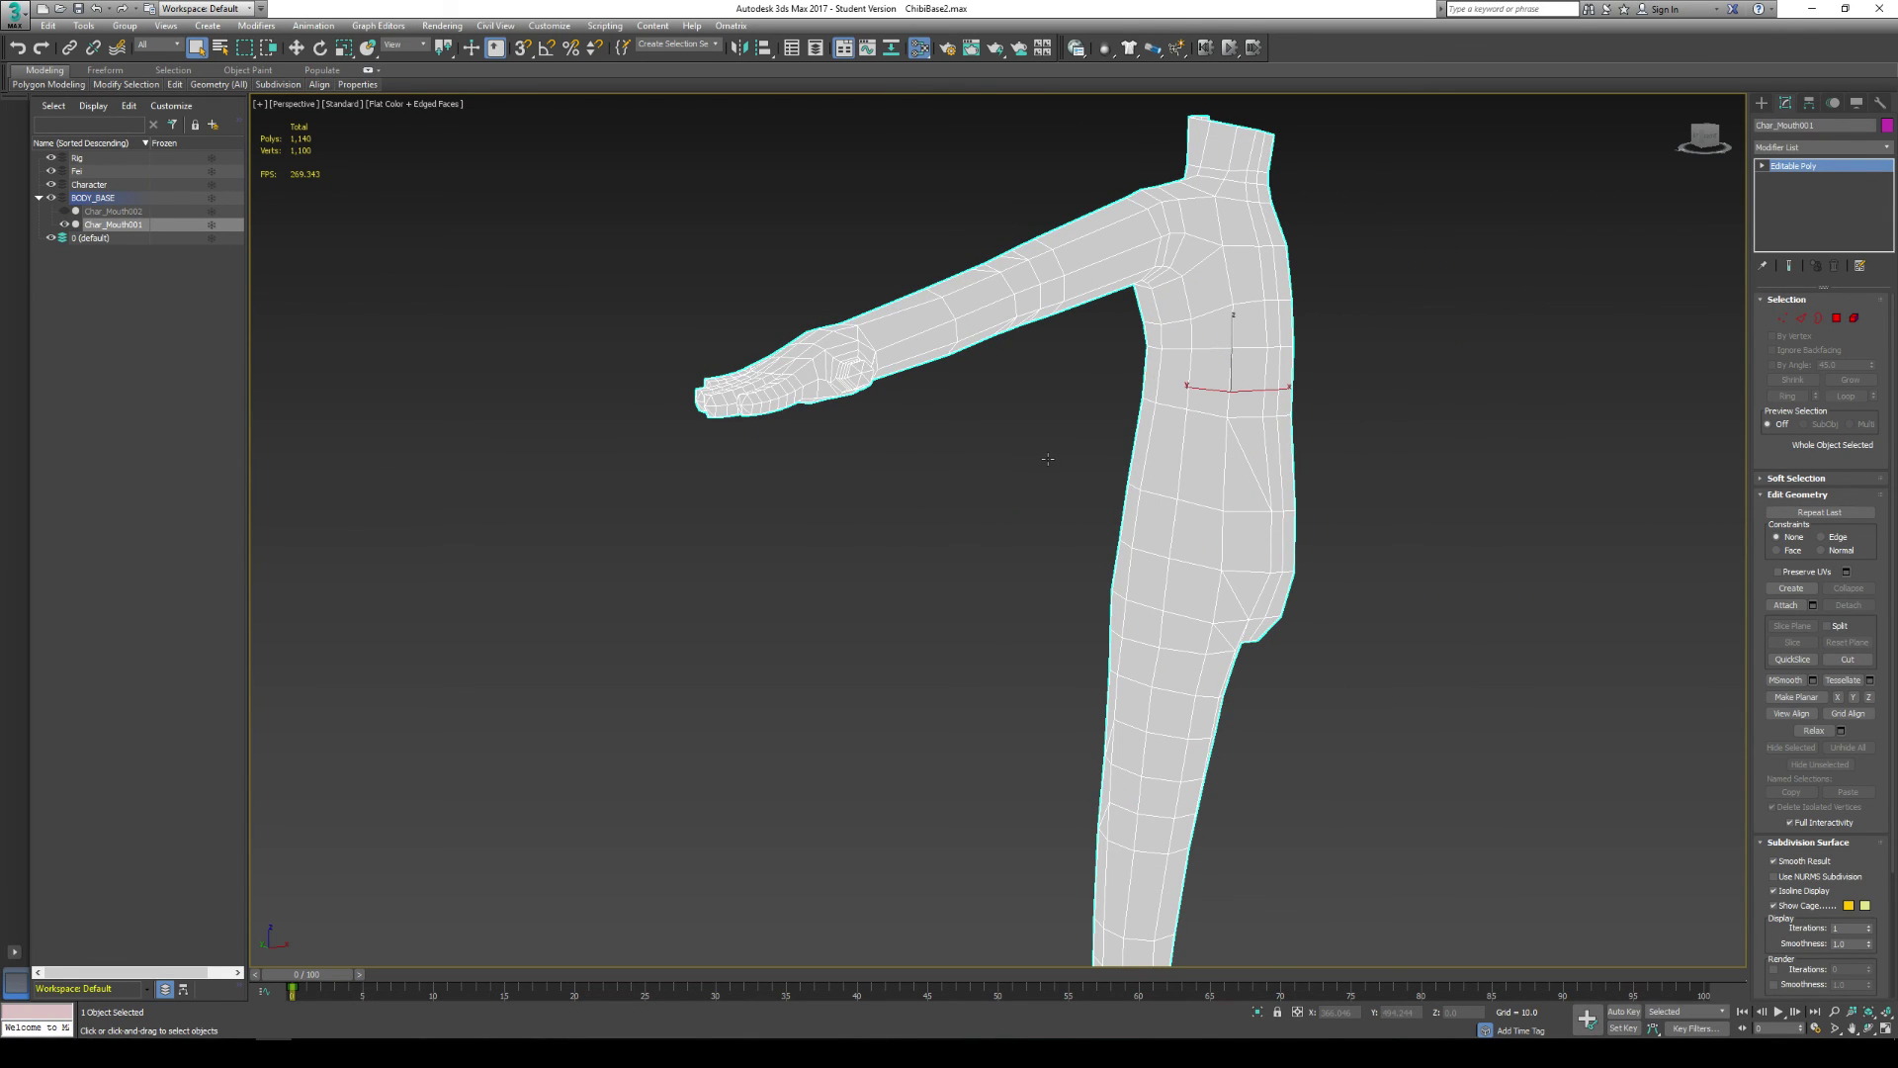
Step: Add a Standard material to the view in the Slate Material Editor and open its parameters
key("m")
middle_click_drag(256, 485, 266, 481)
left_click_drag(410, 475, 481, 412)
double_click(482, 413)
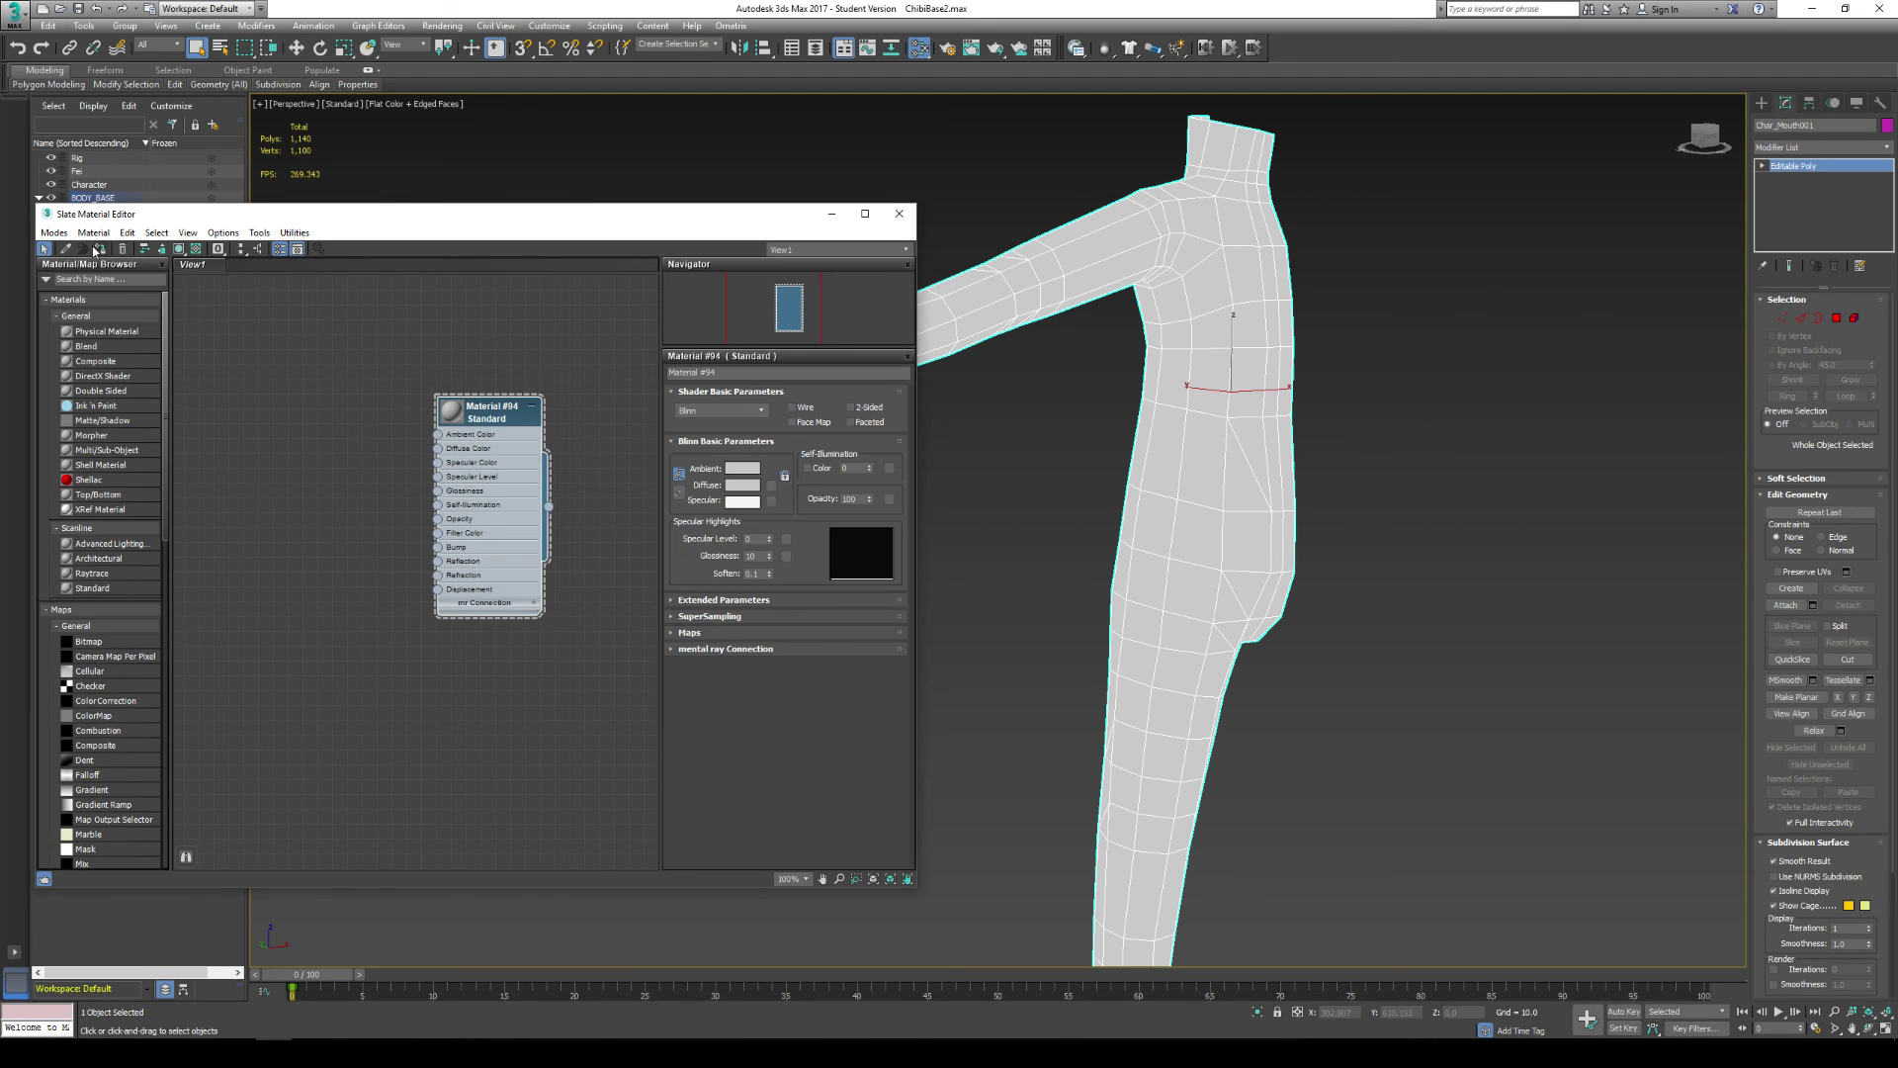
Step: Connect a Bitmap map to the material's Diffuse Color, loading the UV template image saved on the Desktop
left_click(438, 453)
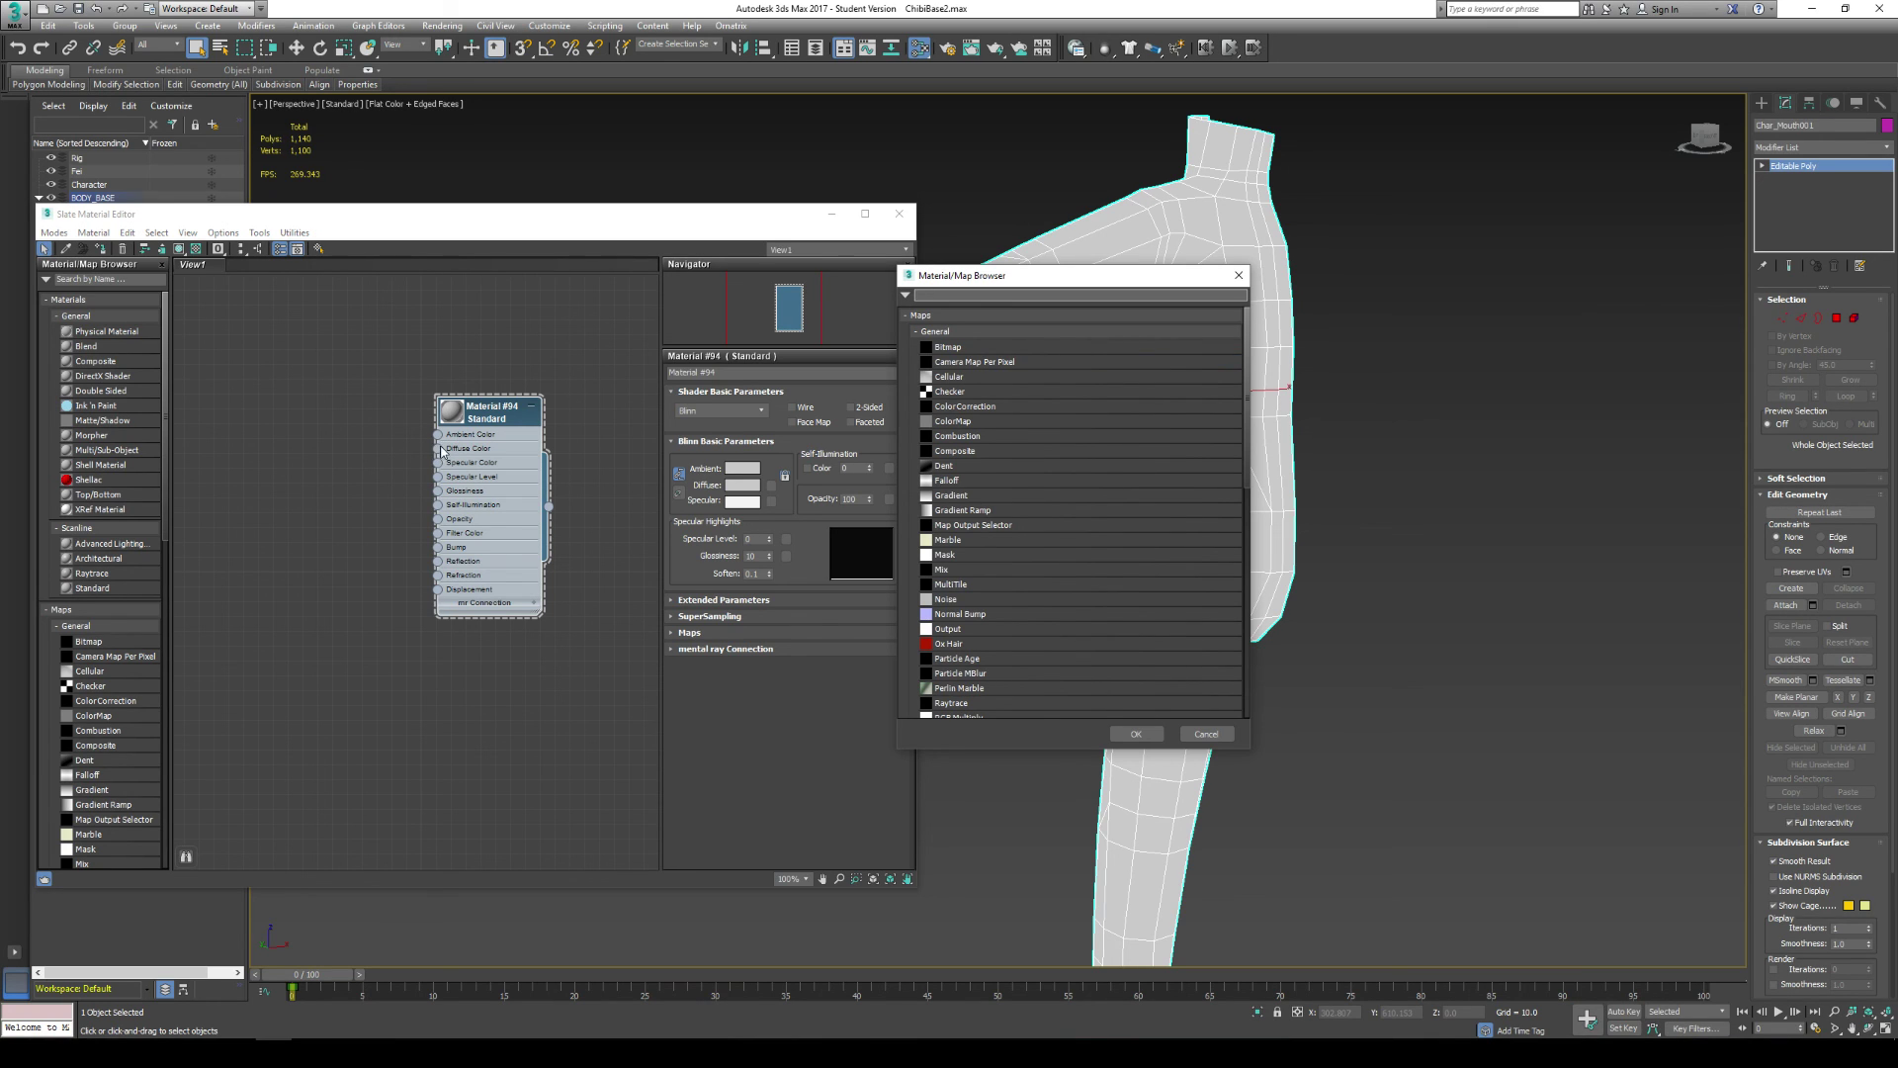
double_click(954, 346)
left_click(50, 142)
scroll(336, 297, "down", 5)
double_click(137, 415)
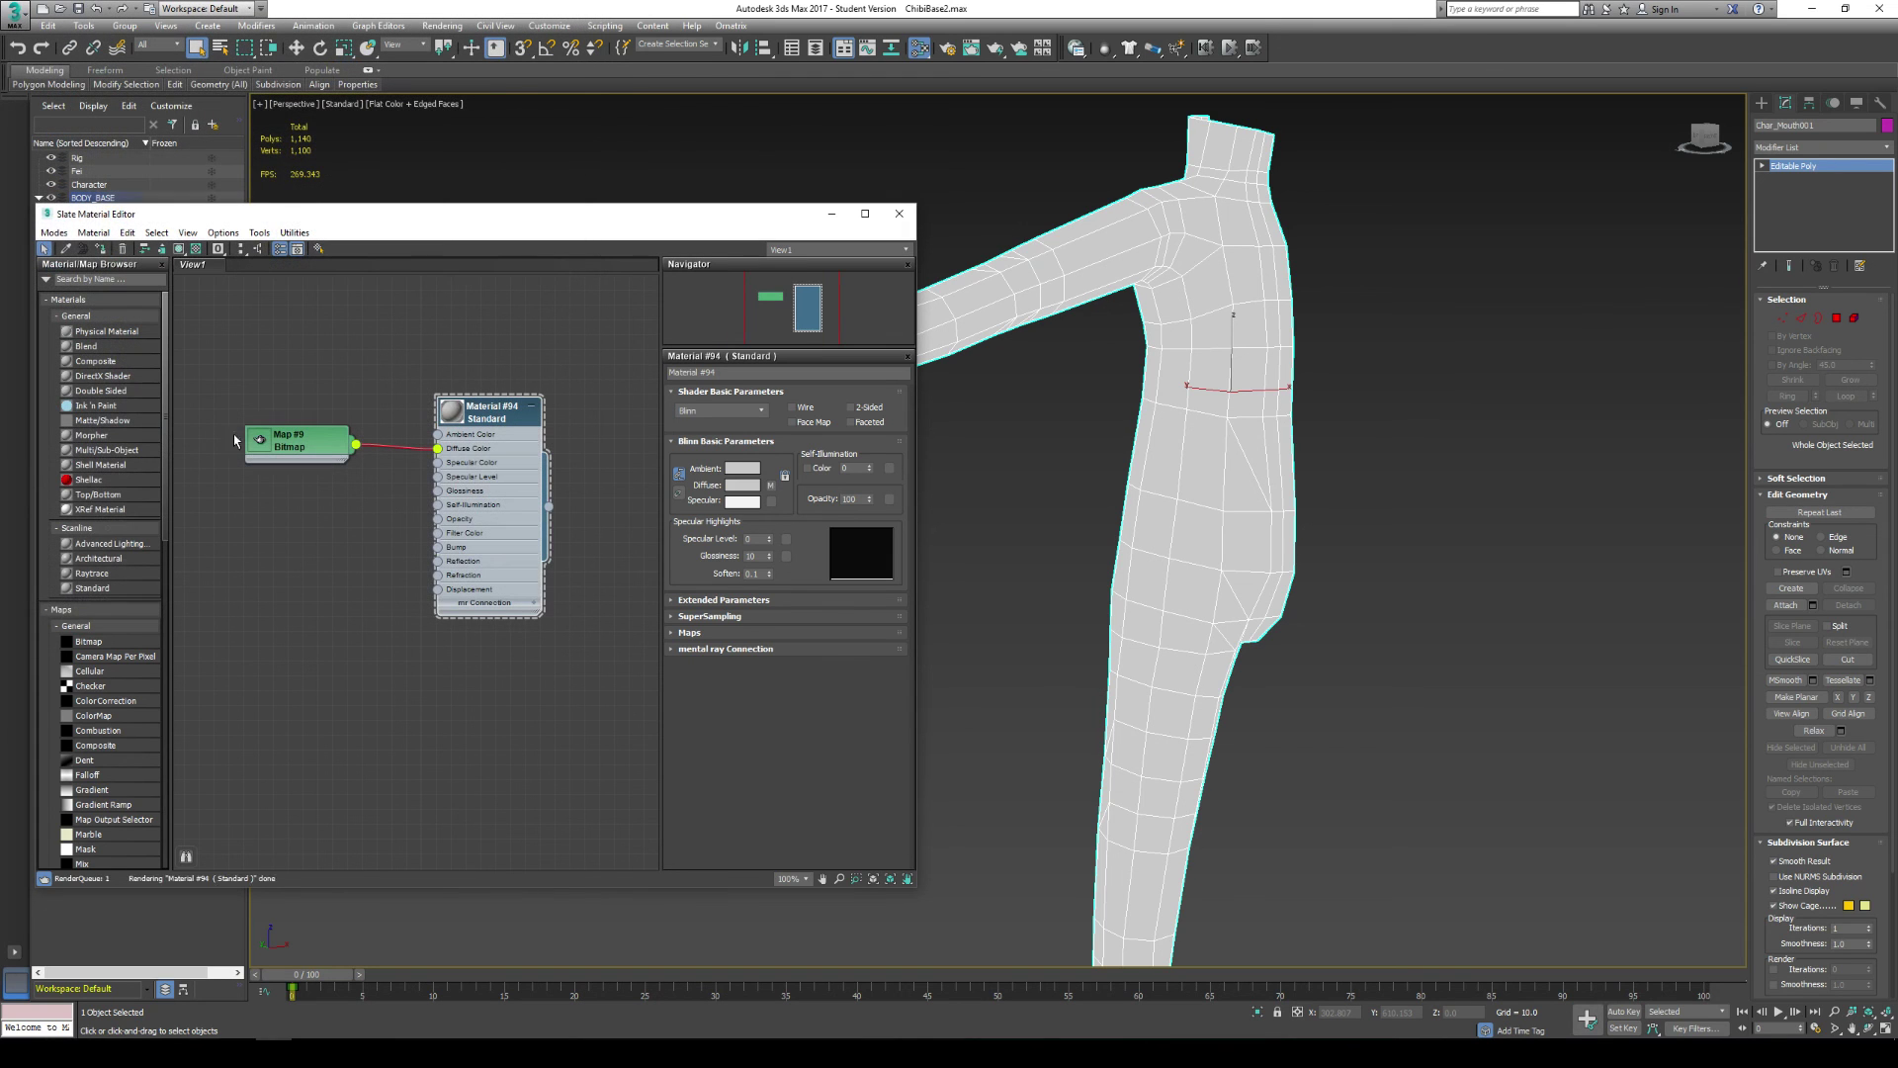
Step: Assign the material to the selected body, show it shaded in the viewport, and deselect the body
right_click(477, 401)
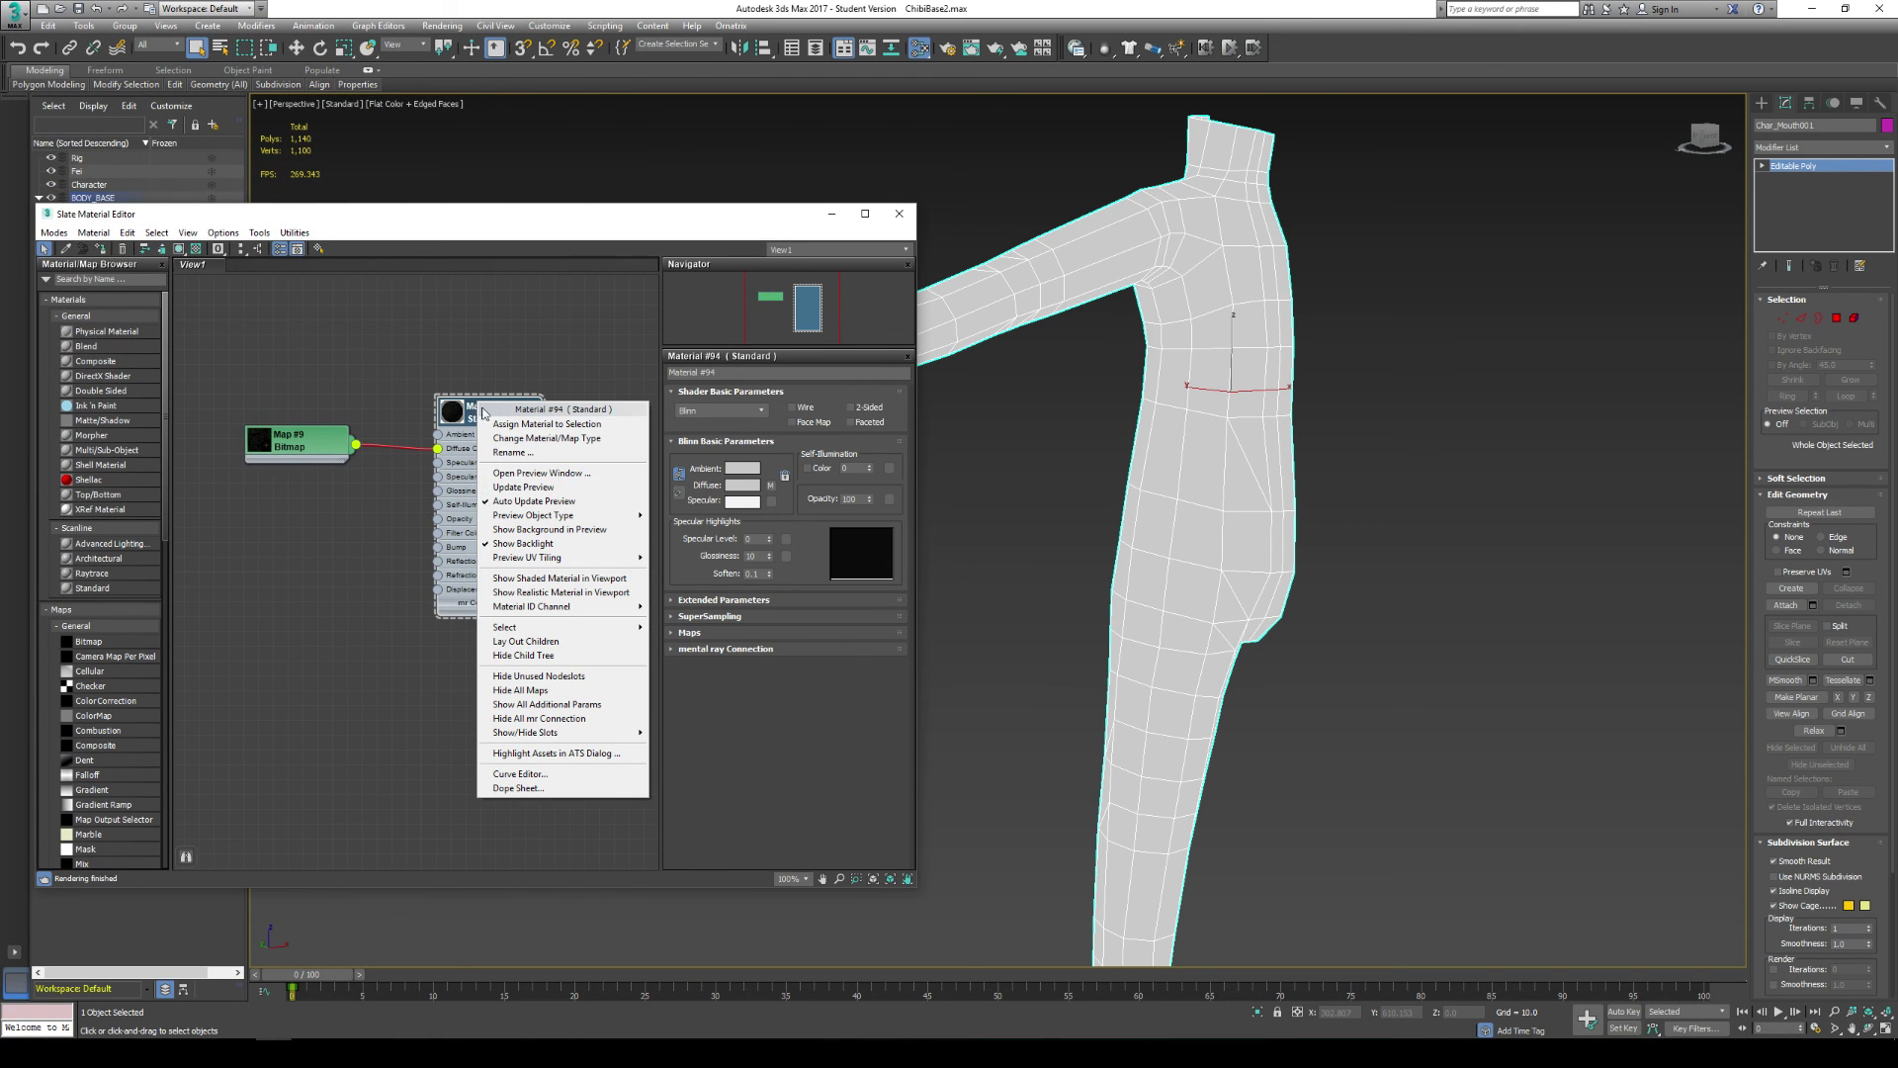
left_click(507, 425)
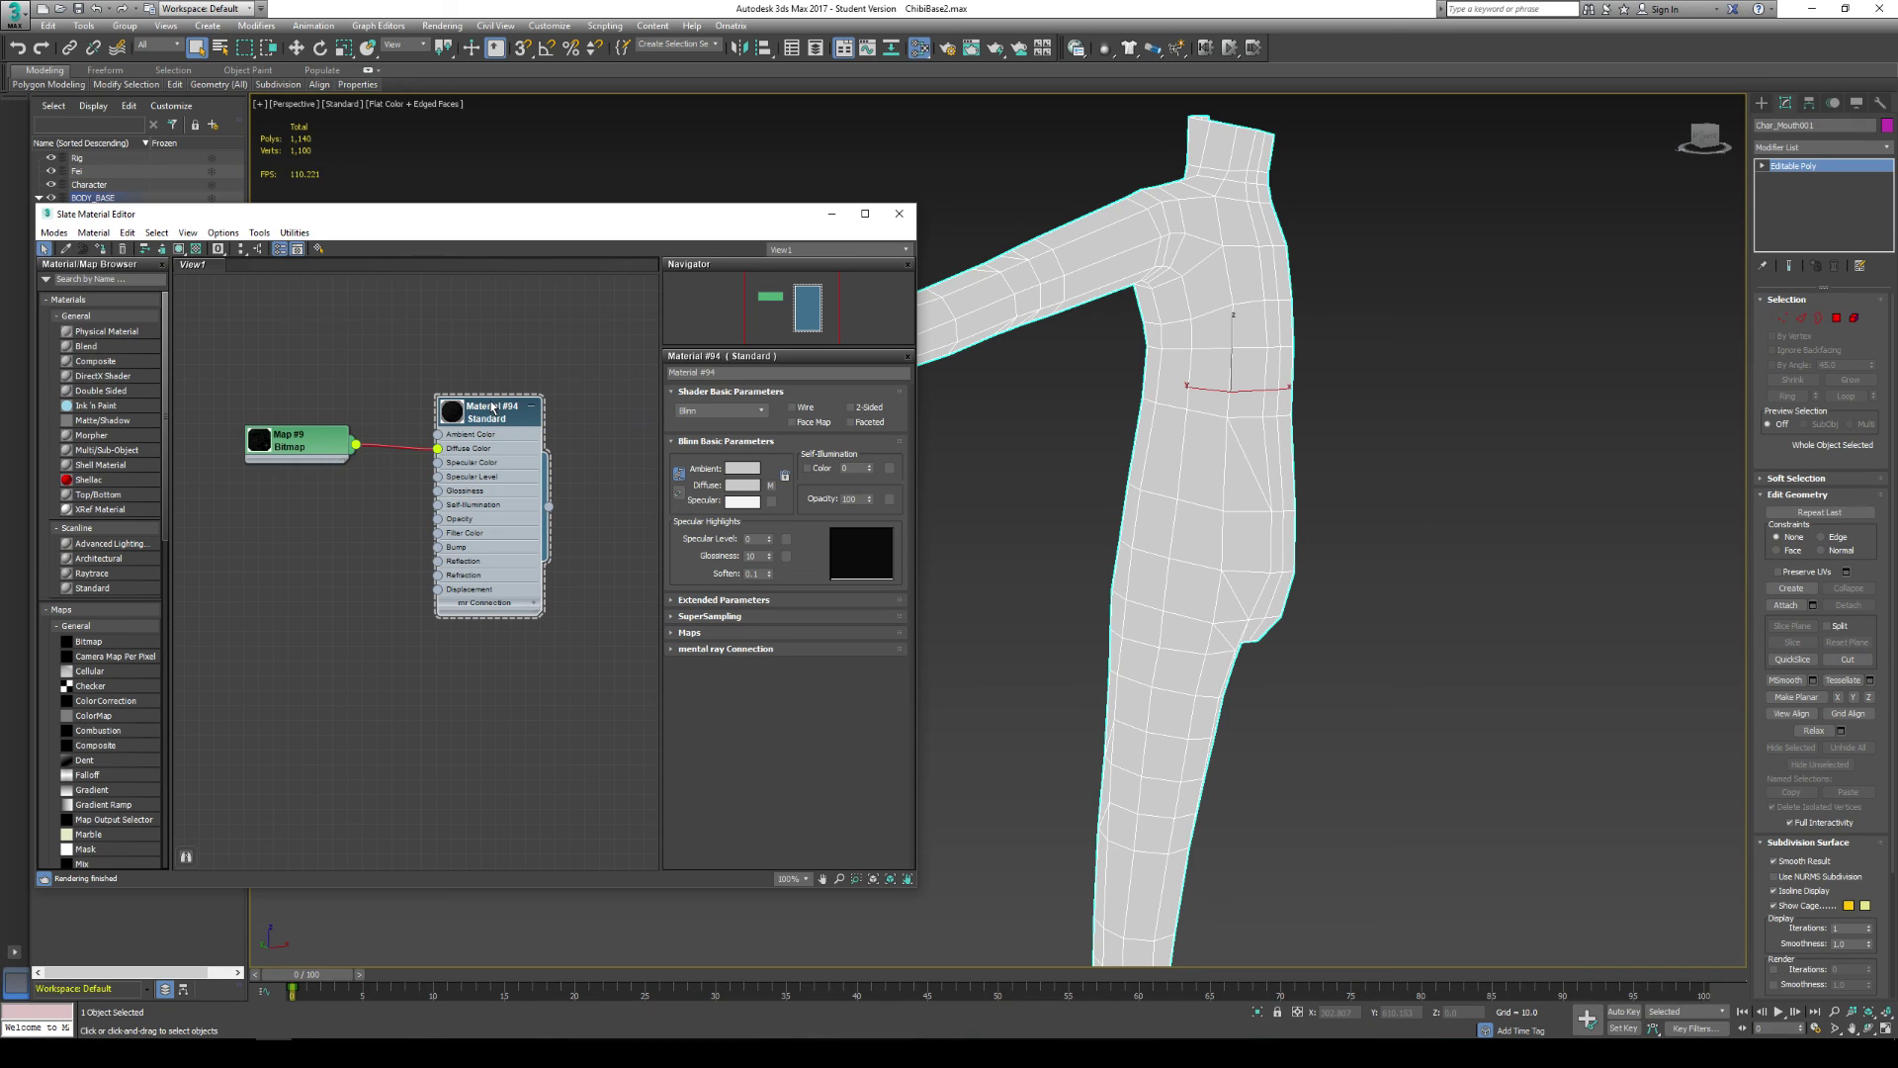
right_click(486, 413)
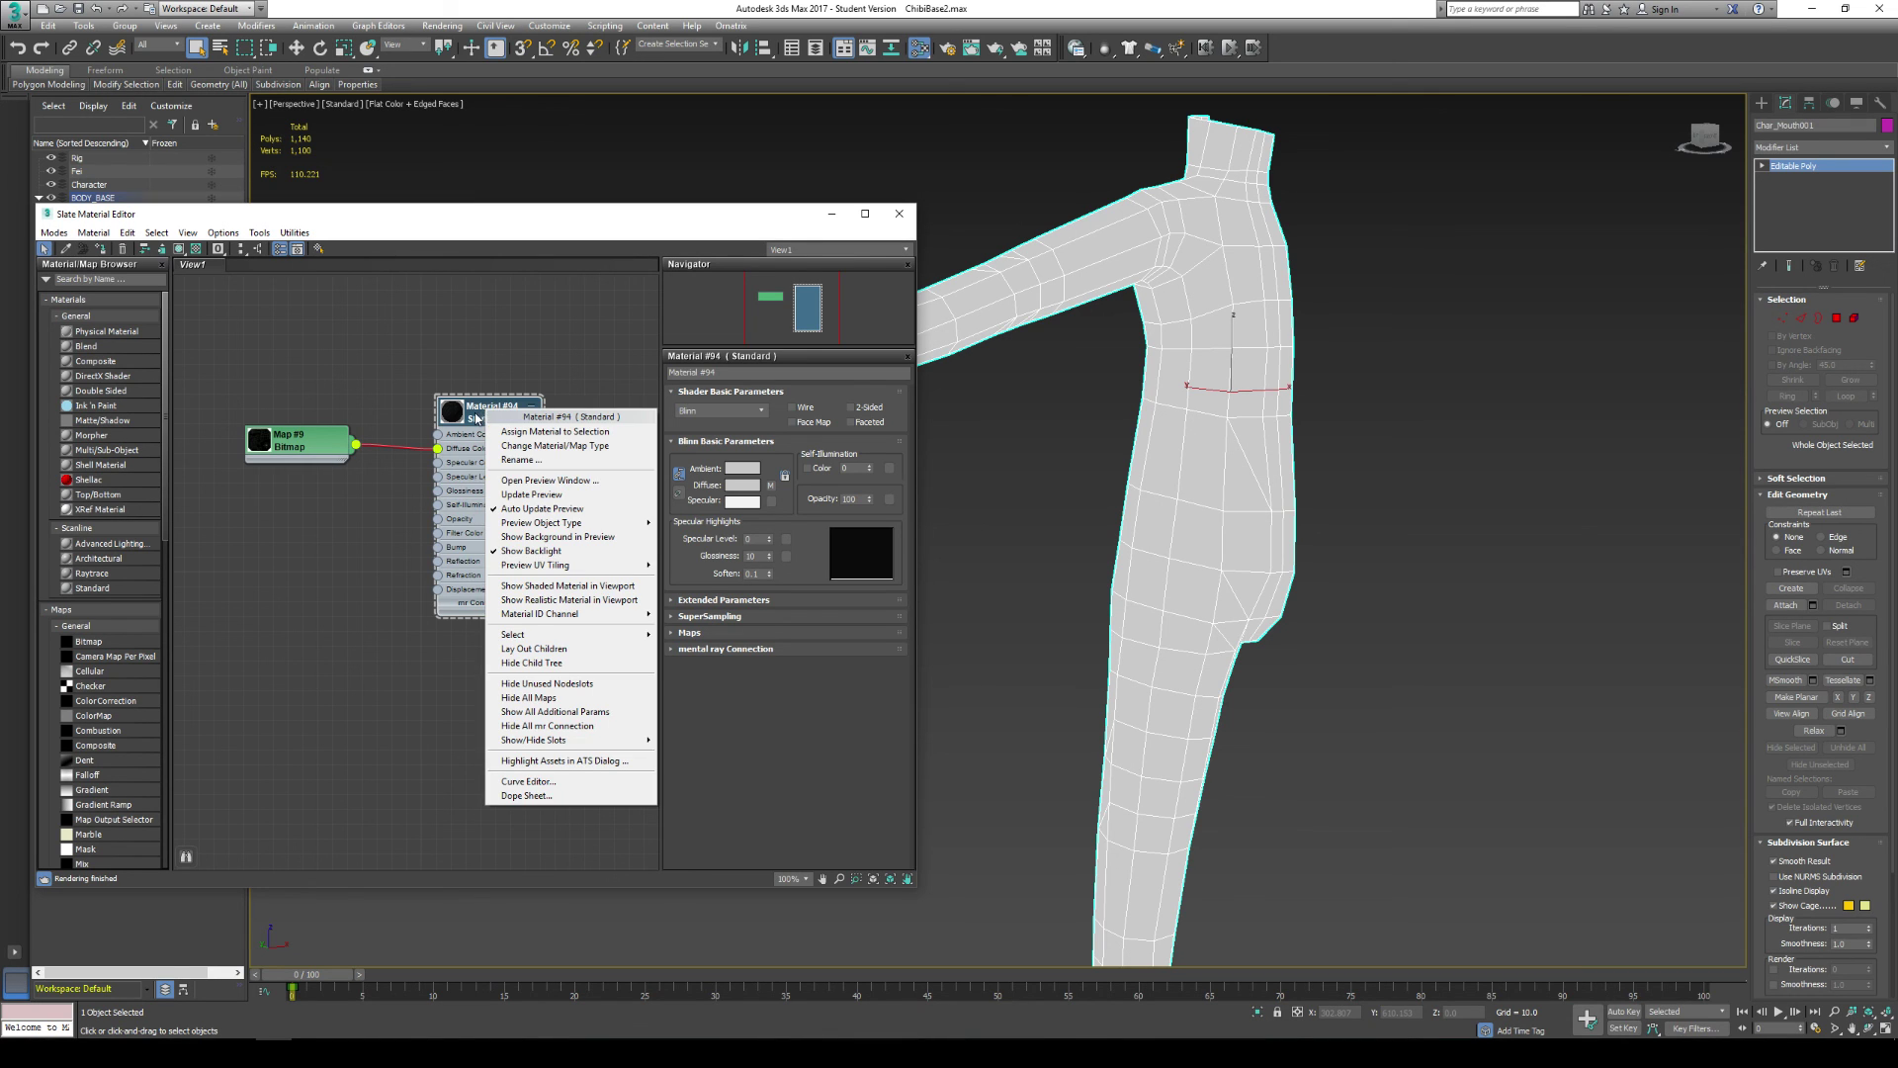
left_click(569, 589)
left_click(1369, 558)
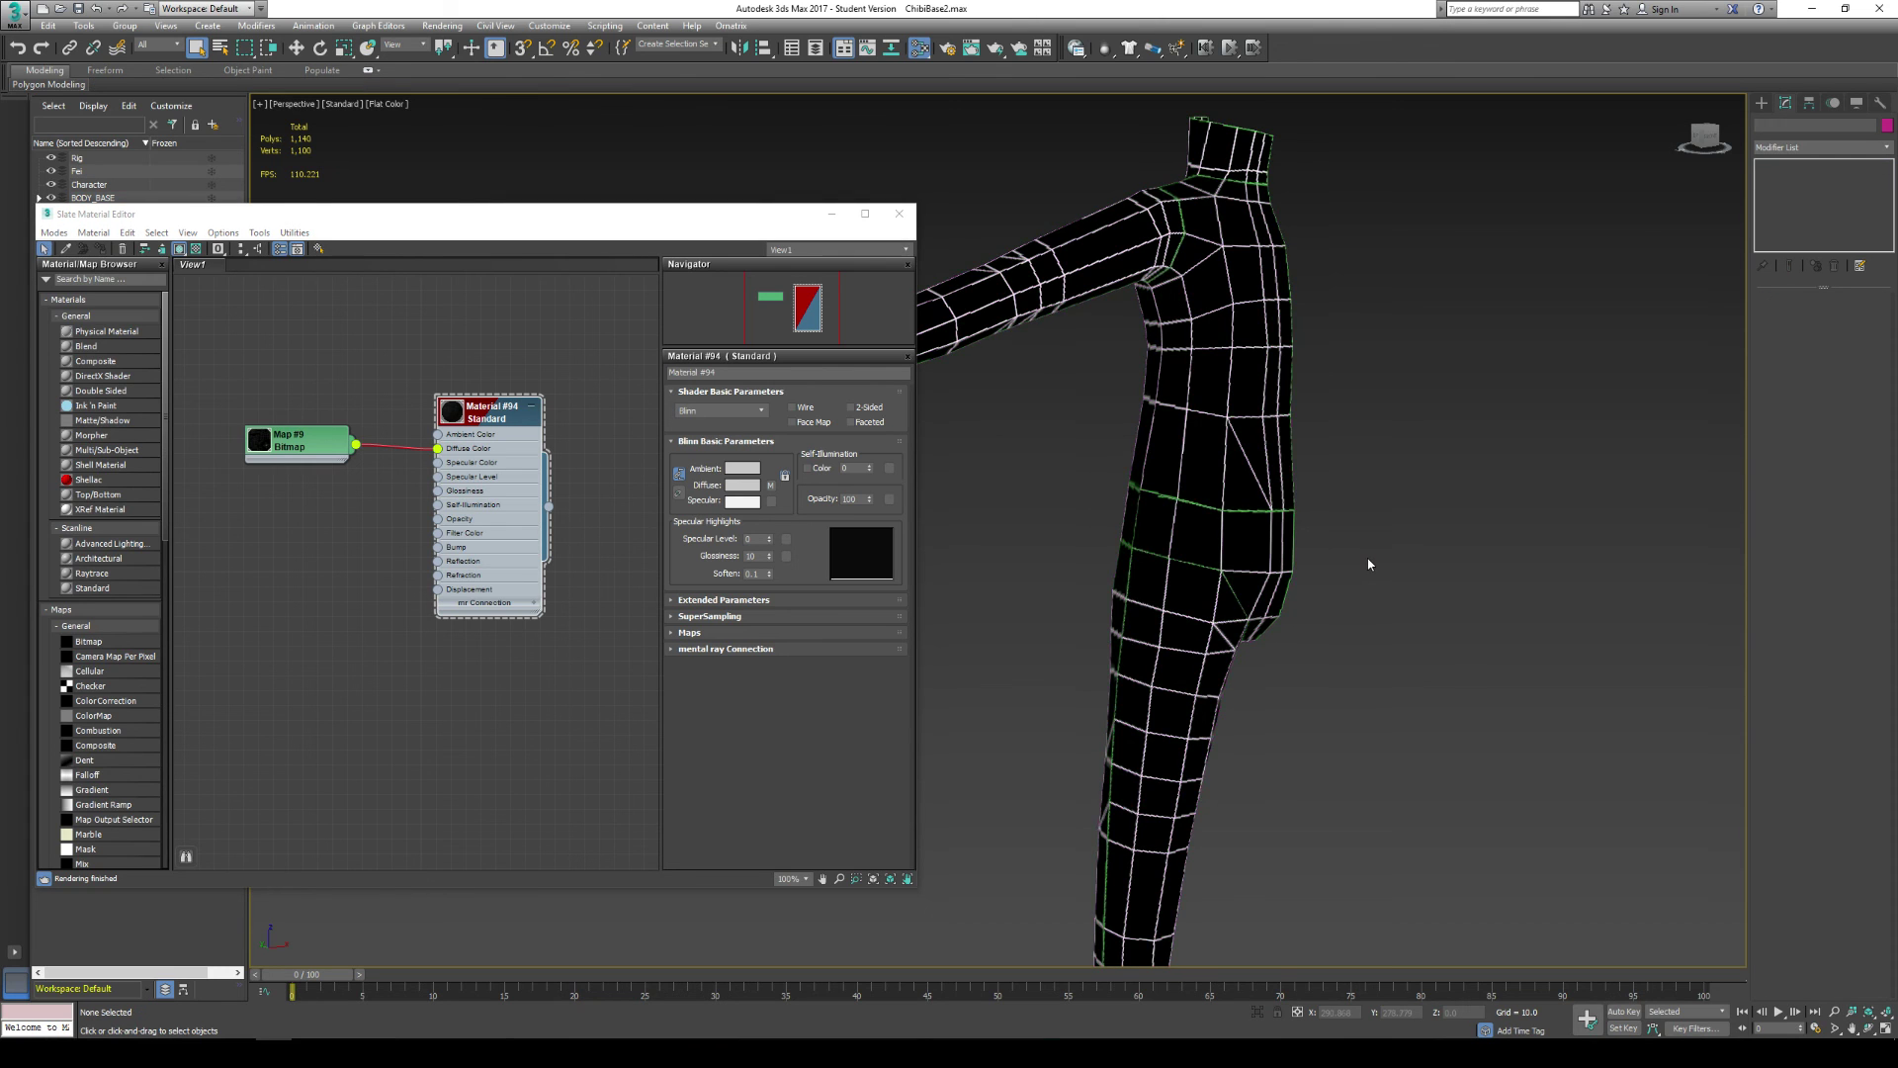
Step: Examine how the UV template texture maps onto the whole body and the hand's fingers
scroll(1368, 573, "down", 5)
scroll(1351, 538, "up", 3)
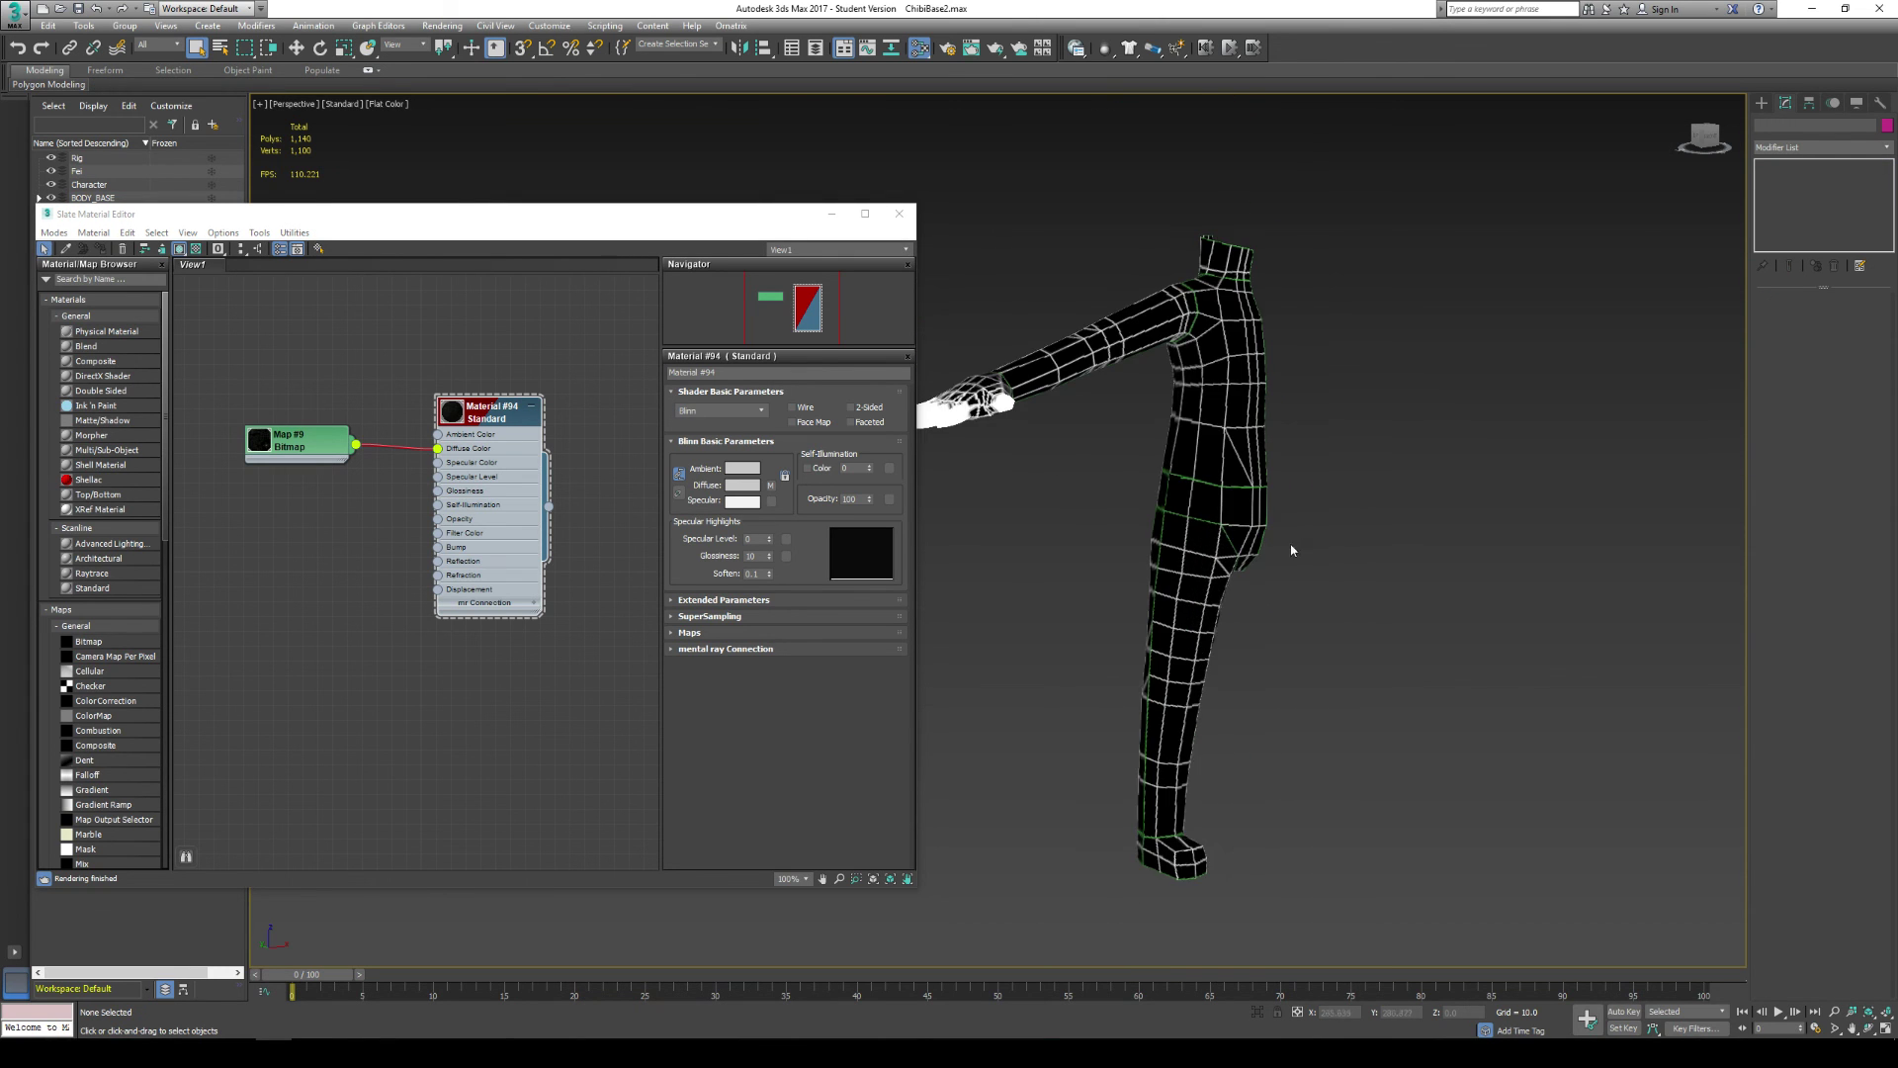
middle_click_drag(1273, 554, 1209, 514)
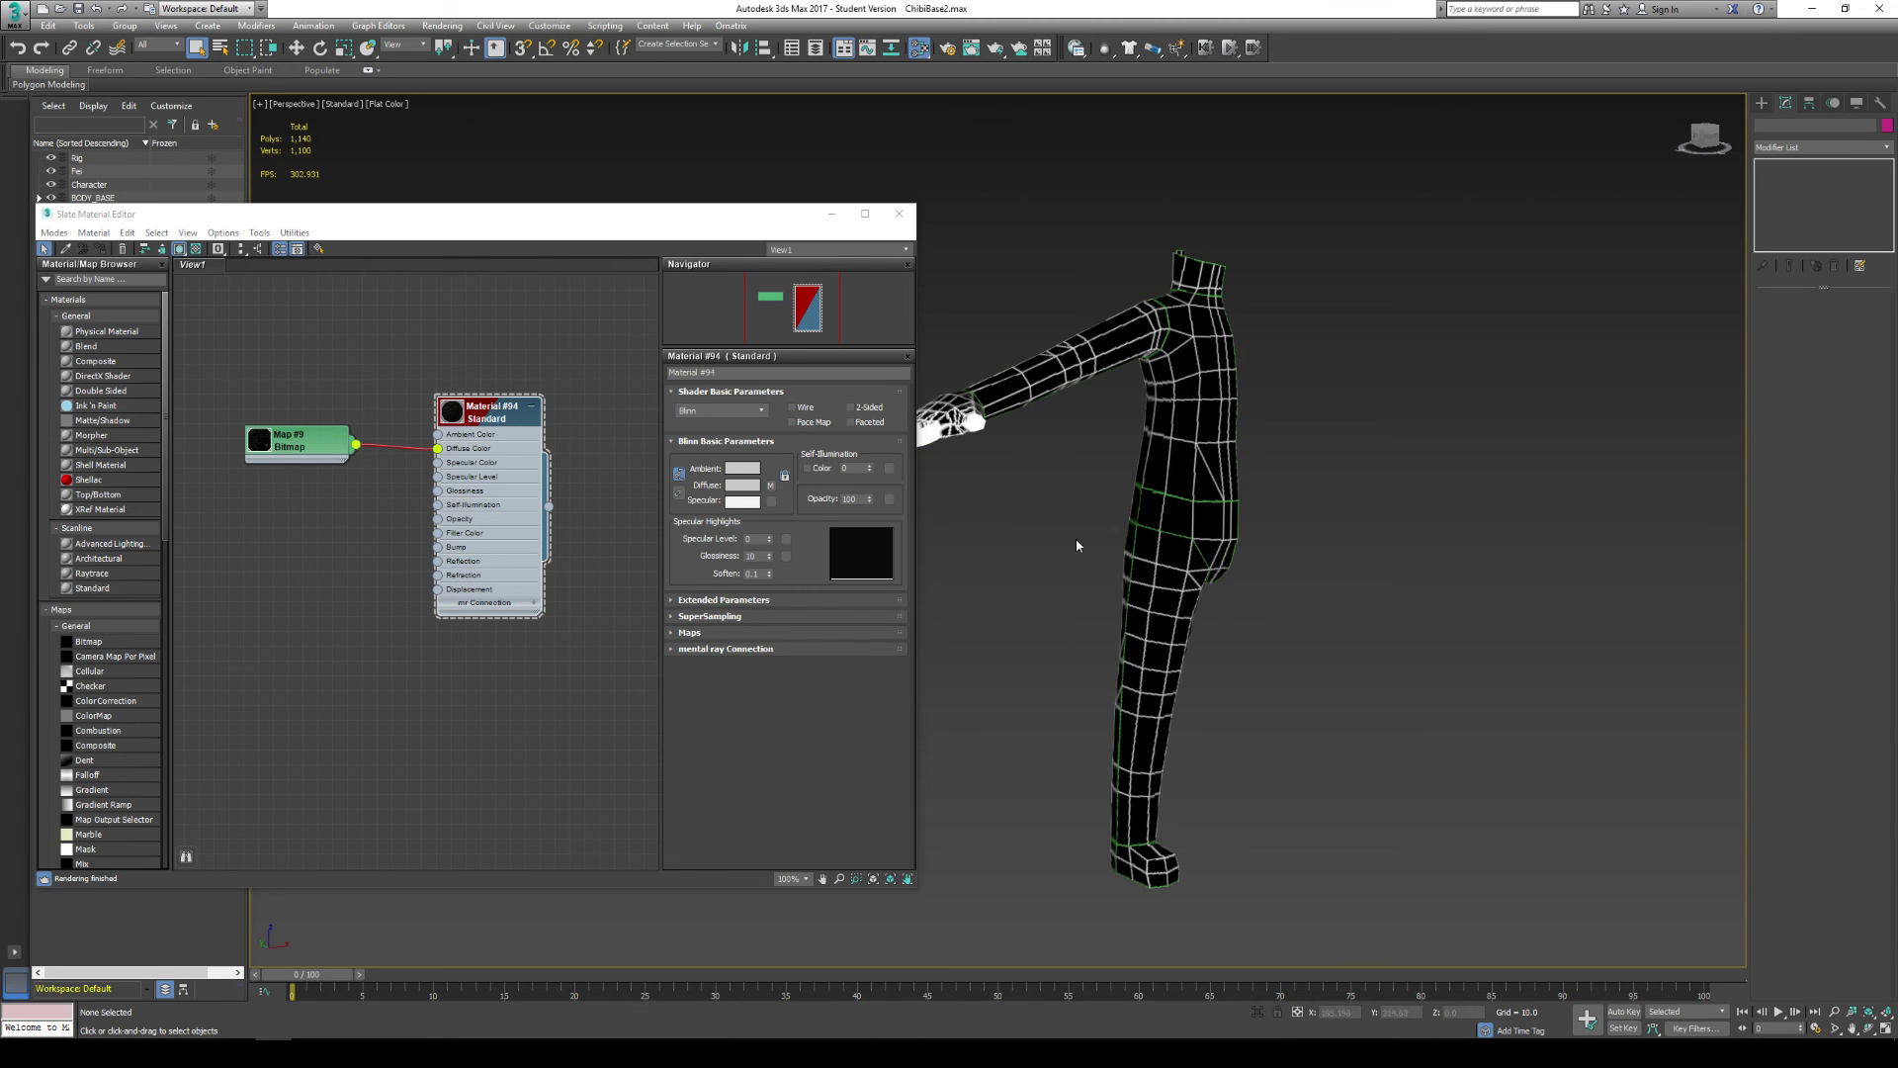
mouse_move(1089, 532)
middle_mouse_down("alt")
mouse_move(1297, 507)
mouse_move(1113, 512)
mouse_move(1131, 546)
mouse_move(1107, 558)
middle_mouse_up("alt")
scroll(1107, 559, "up", 6)
scroll(1096, 601, "down", 6)
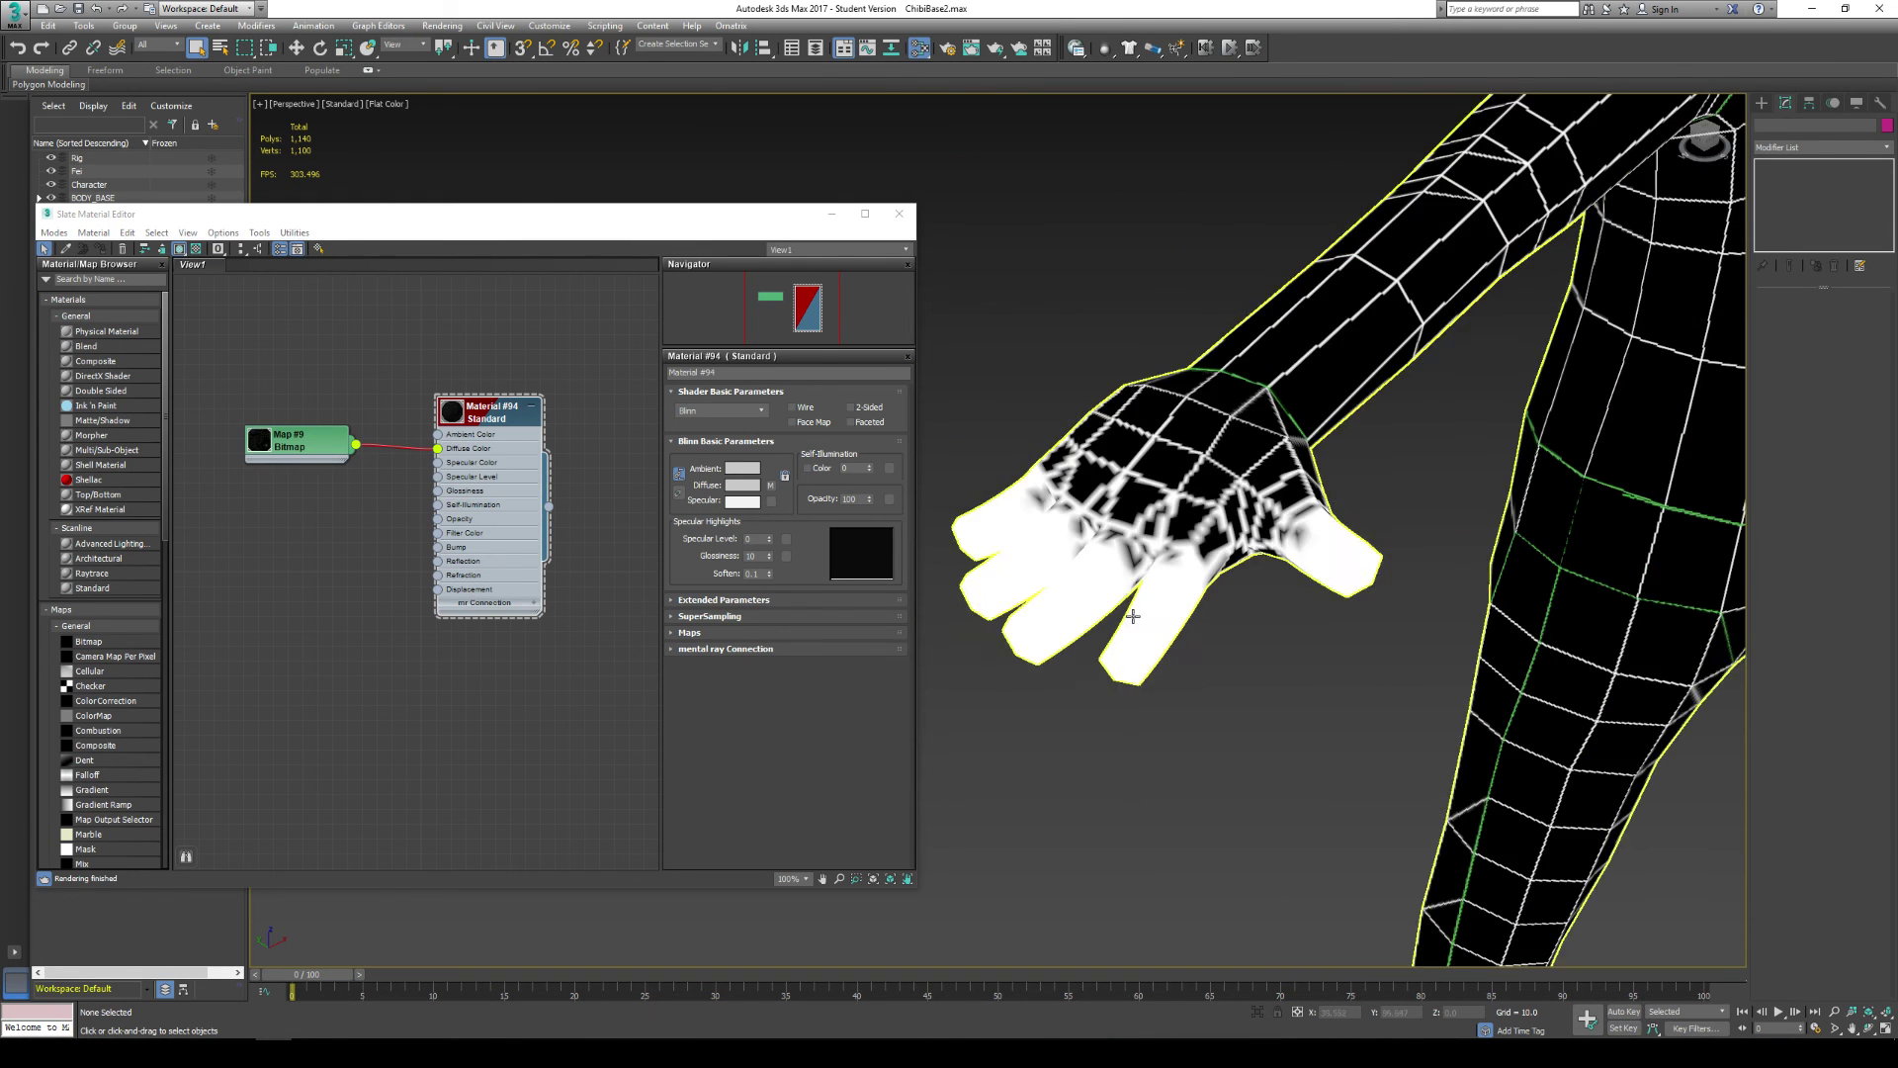
middle_click_drag(1109, 629, 1187, 644, "alt")
middle_click_drag(1317, 653, 1217, 589, "alt")
Step: Render the perspective view of the textured body, framing the torso and arm more closely, and close the rendered frame
key("shift+q")
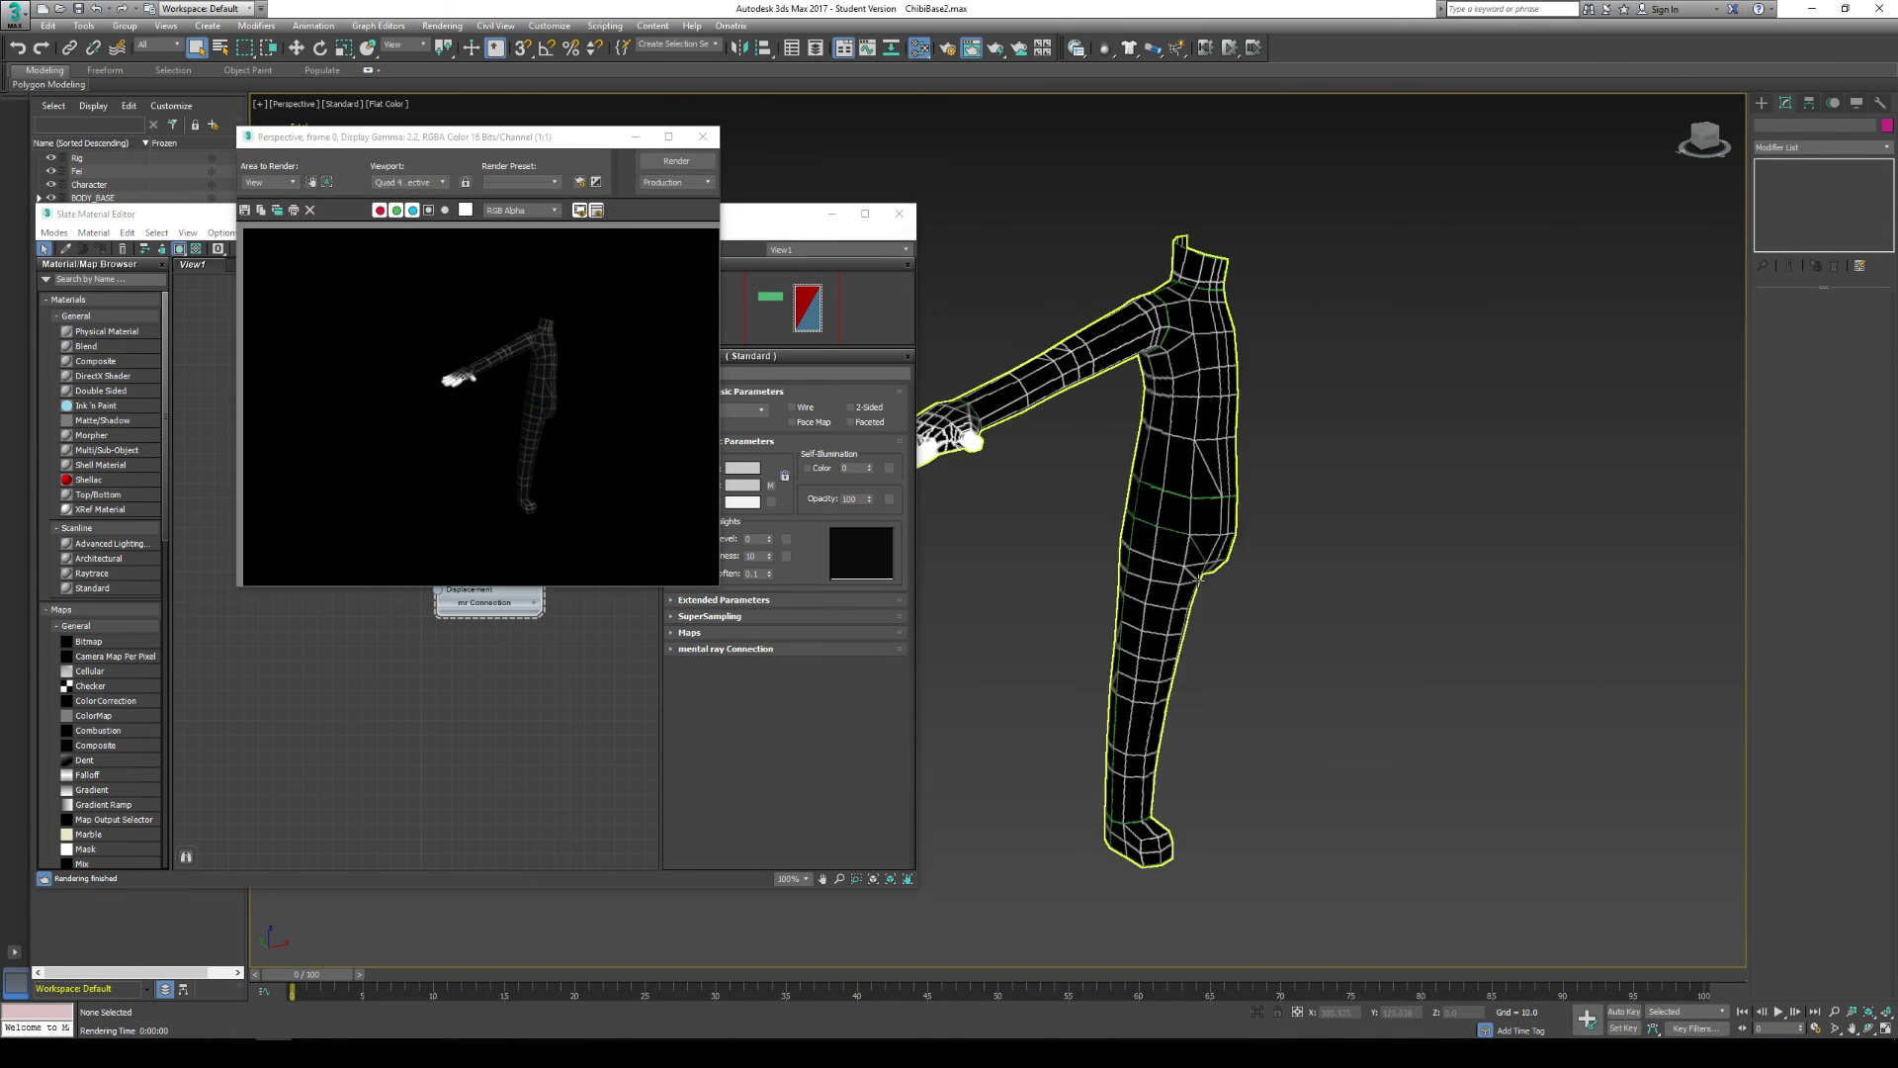
scroll(1166, 504, "up", 2)
scroll(1137, 448, "up", 5)
scroll(1137, 448, "down", 7)
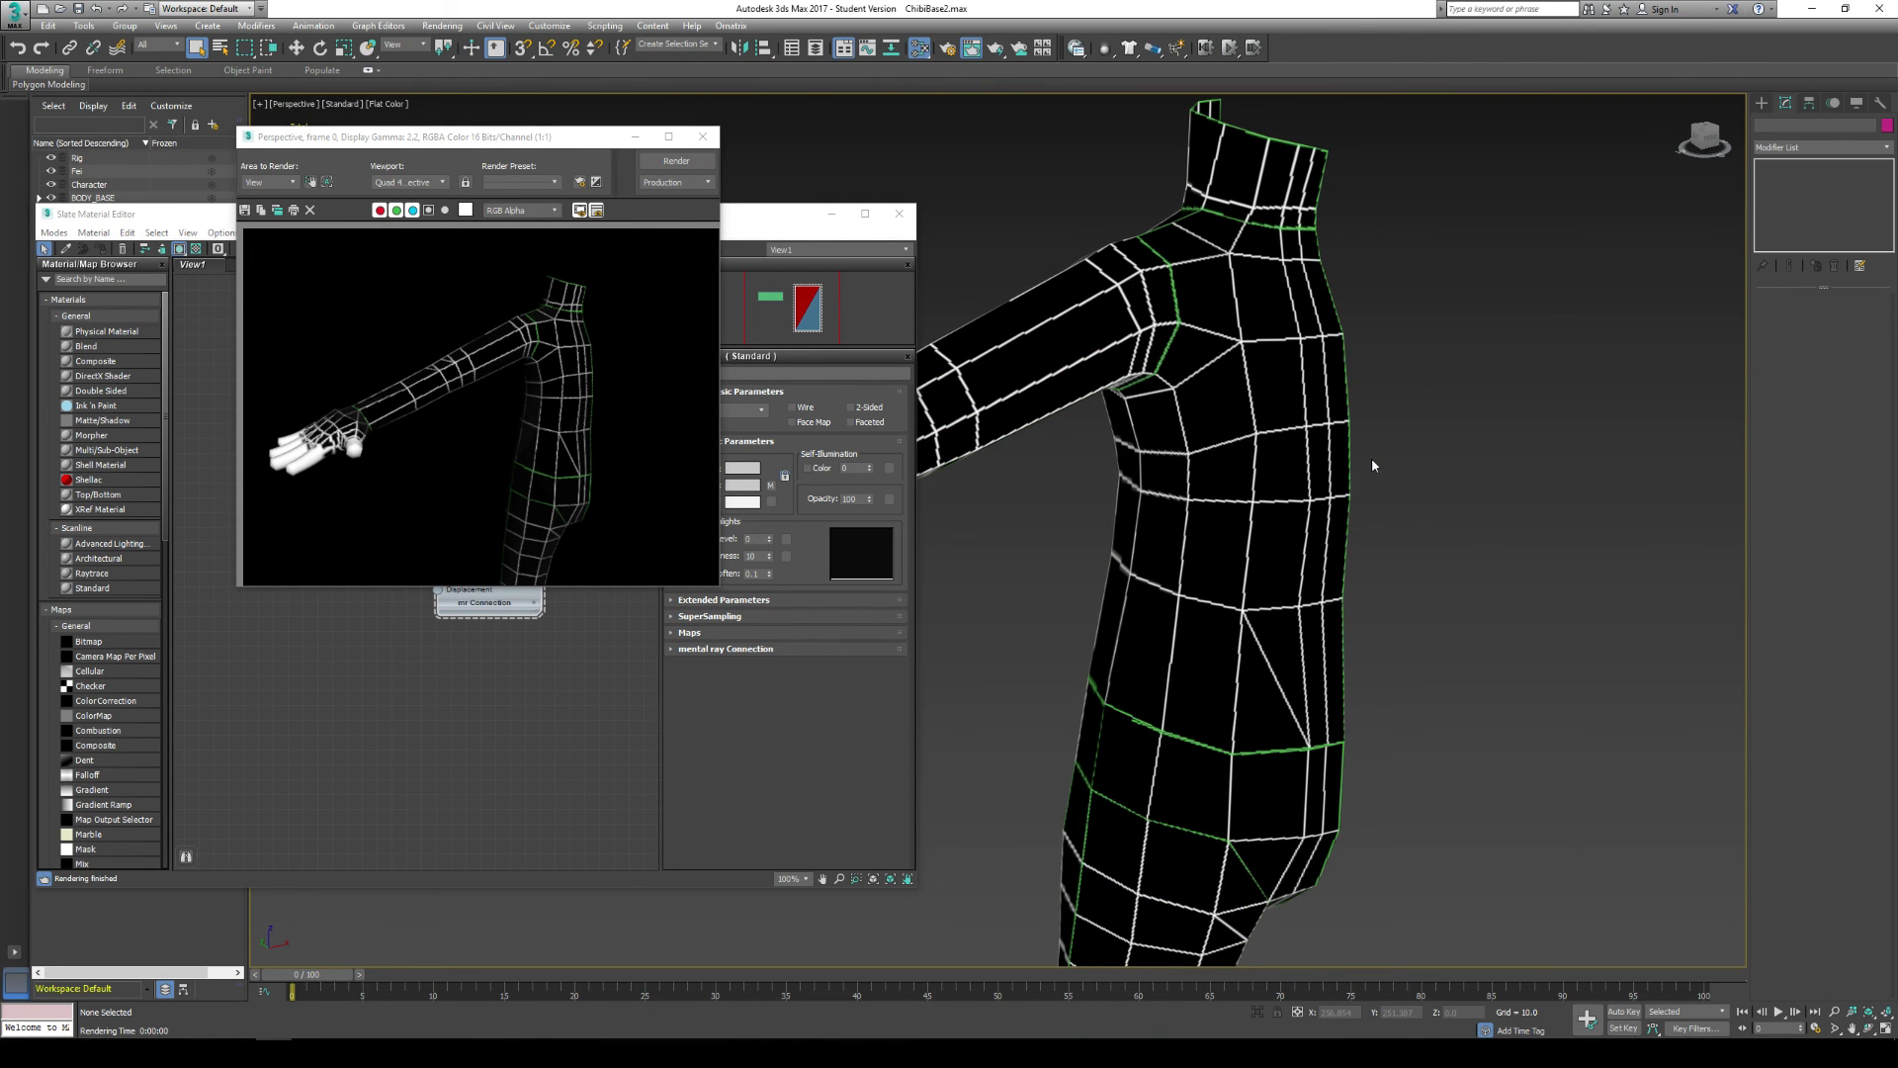
left_click(702, 137)
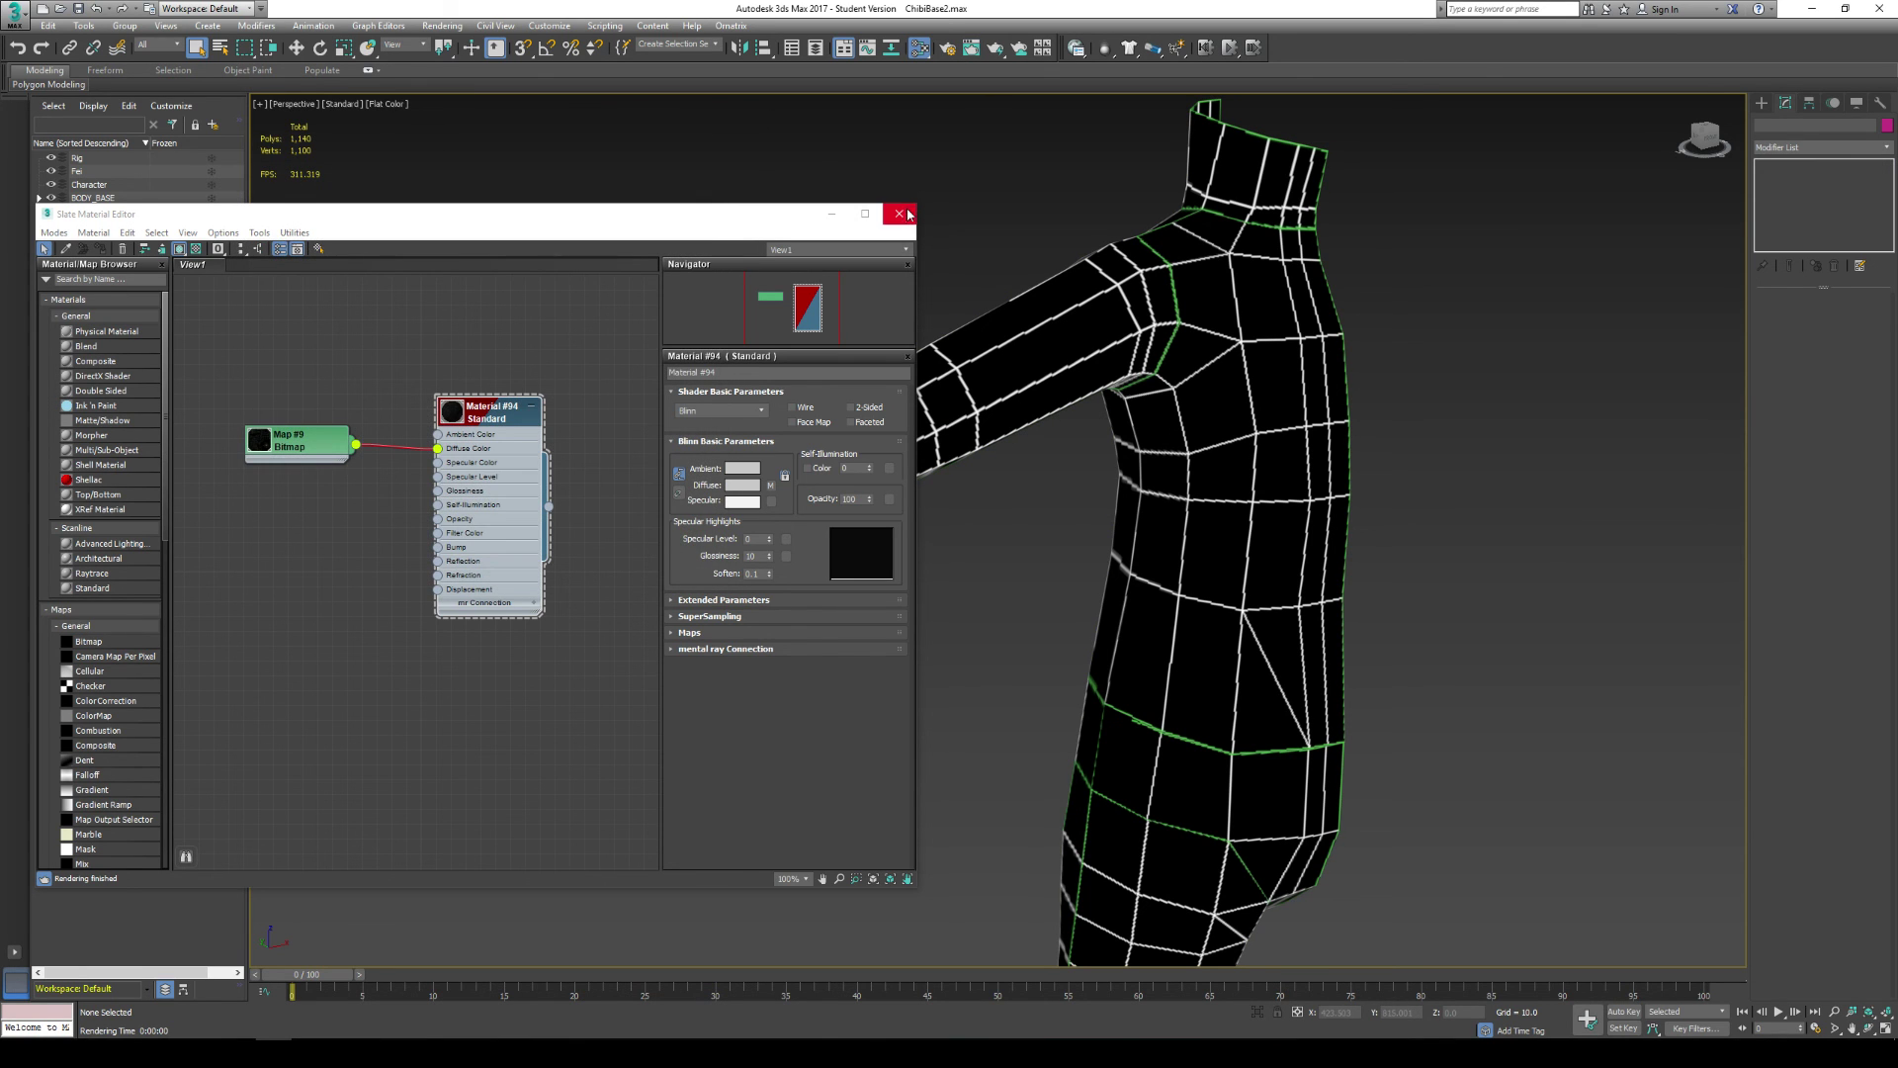
Step: Close the Slate Material Editor and view the full textured body from several angles
left_click(898, 213)
scroll(830, 430, "down", 5)
scroll(769, 409, "up", 3)
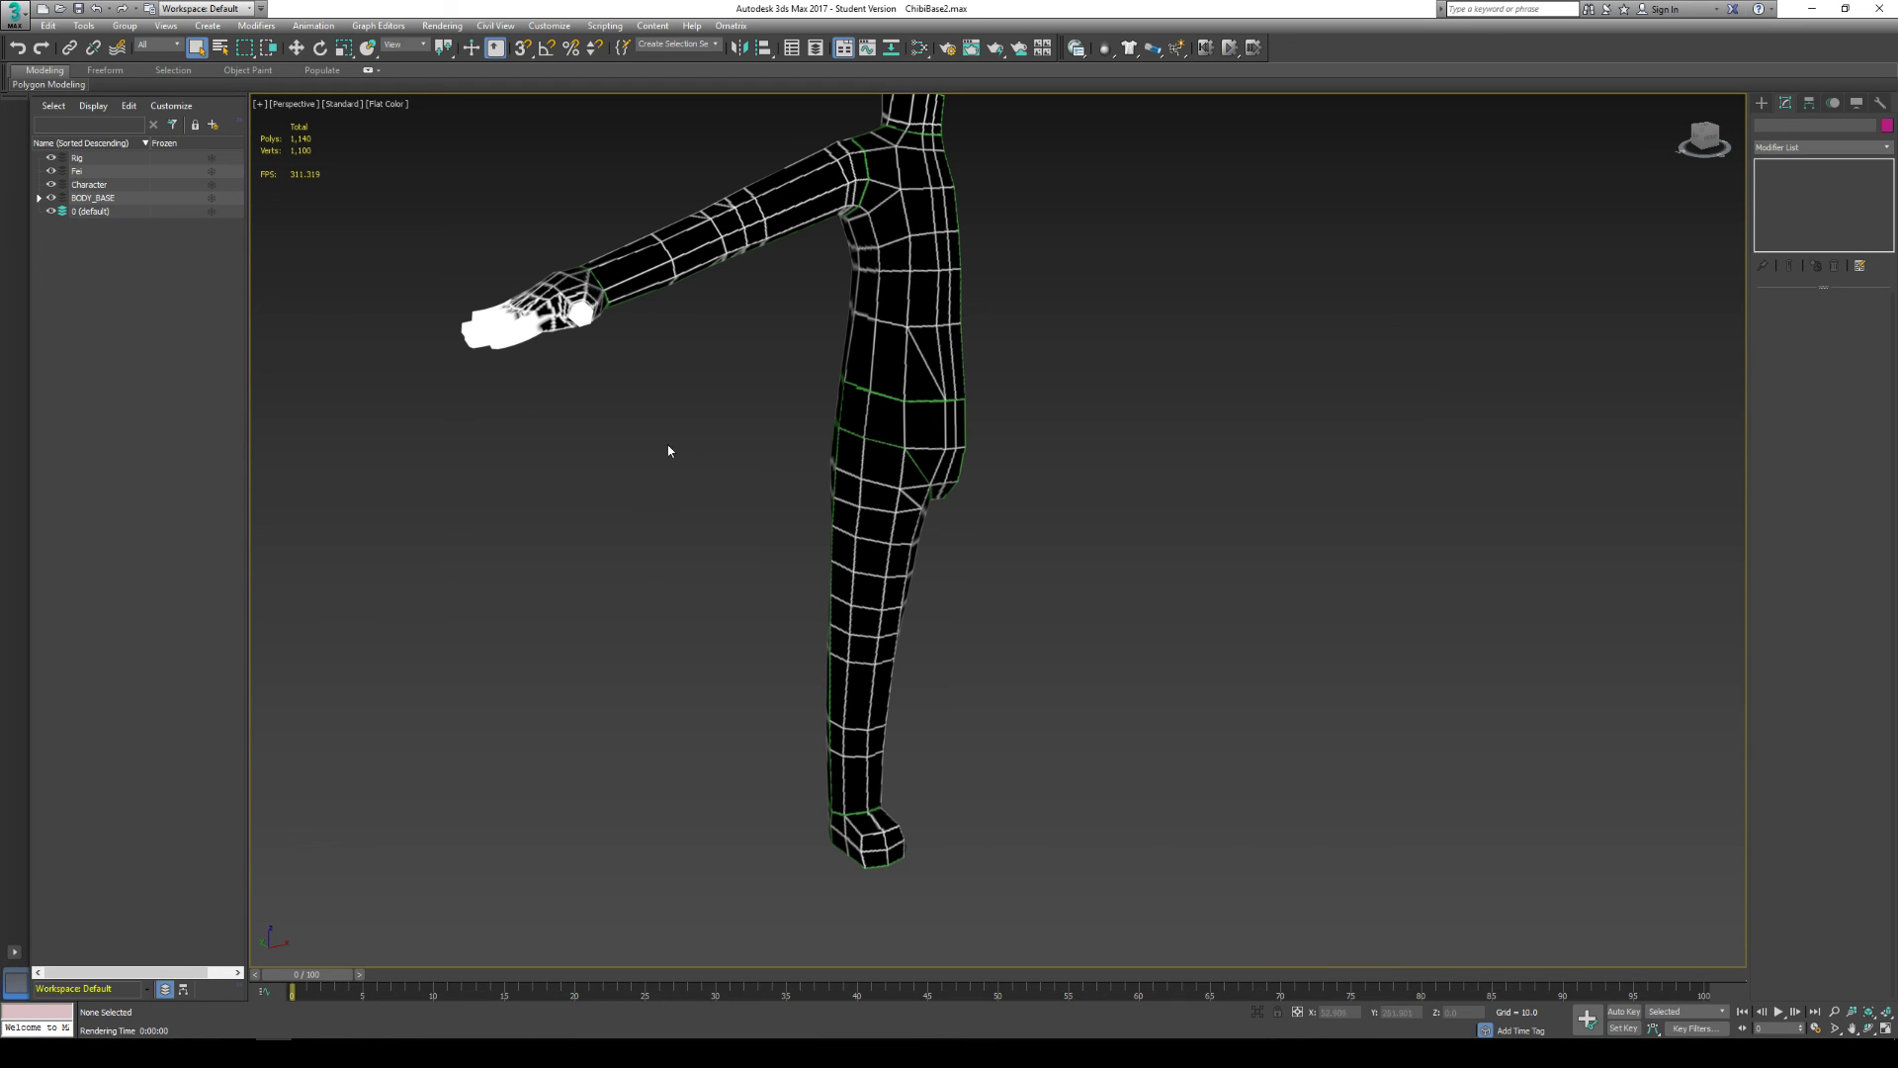
middle_click_drag(841, 413, 1142, 438, "alt")
middle_click_drag(1318, 447, 1295, 453, "alt")
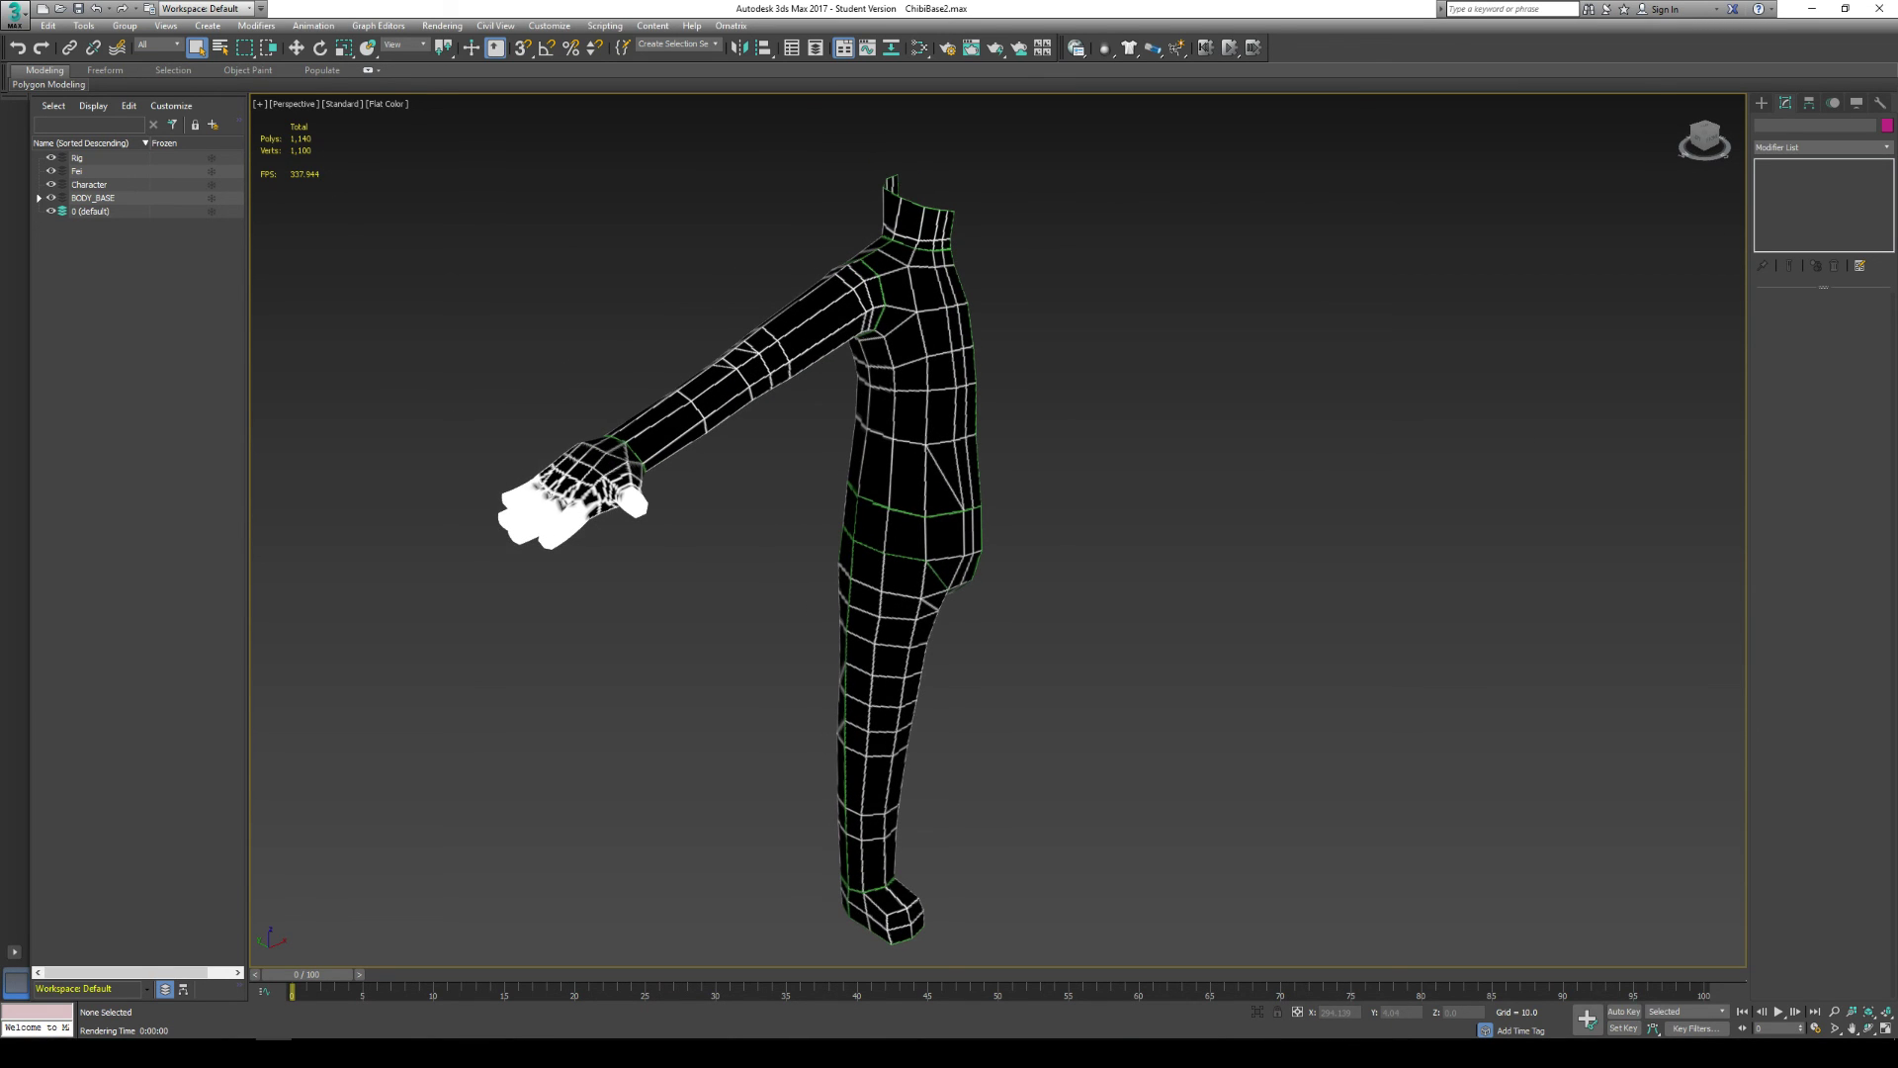